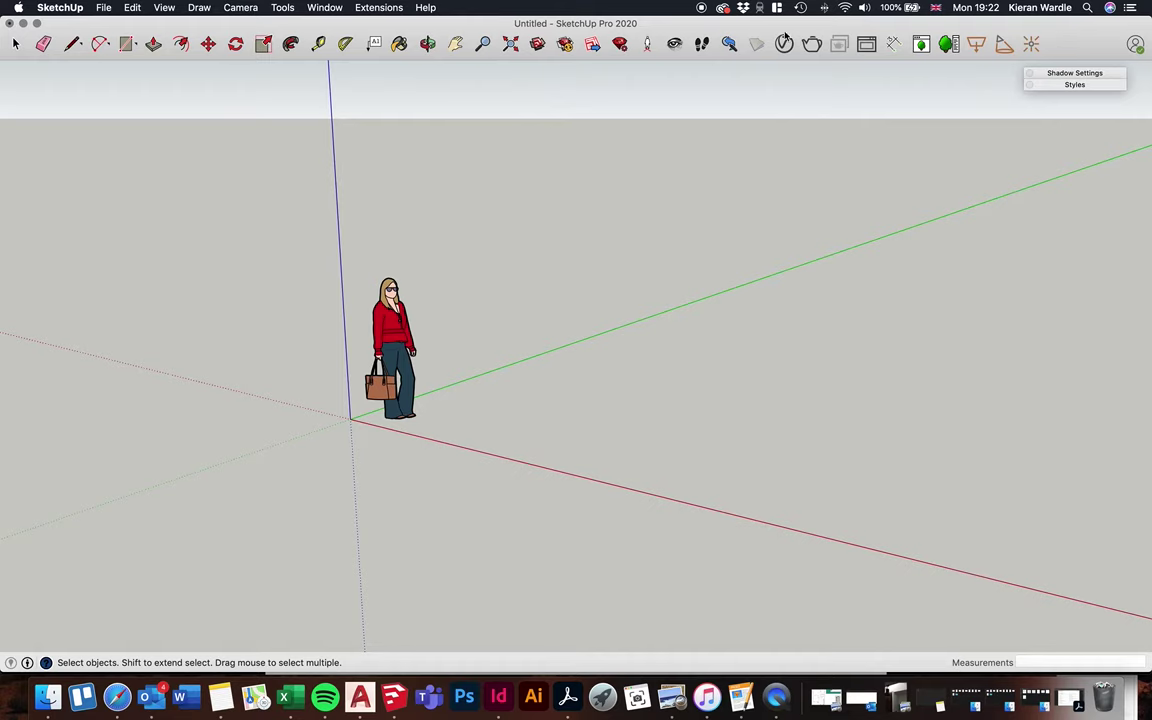
Switch to Safari, search Google for "vray for sketchup" and show the image results
left_click(116, 697)
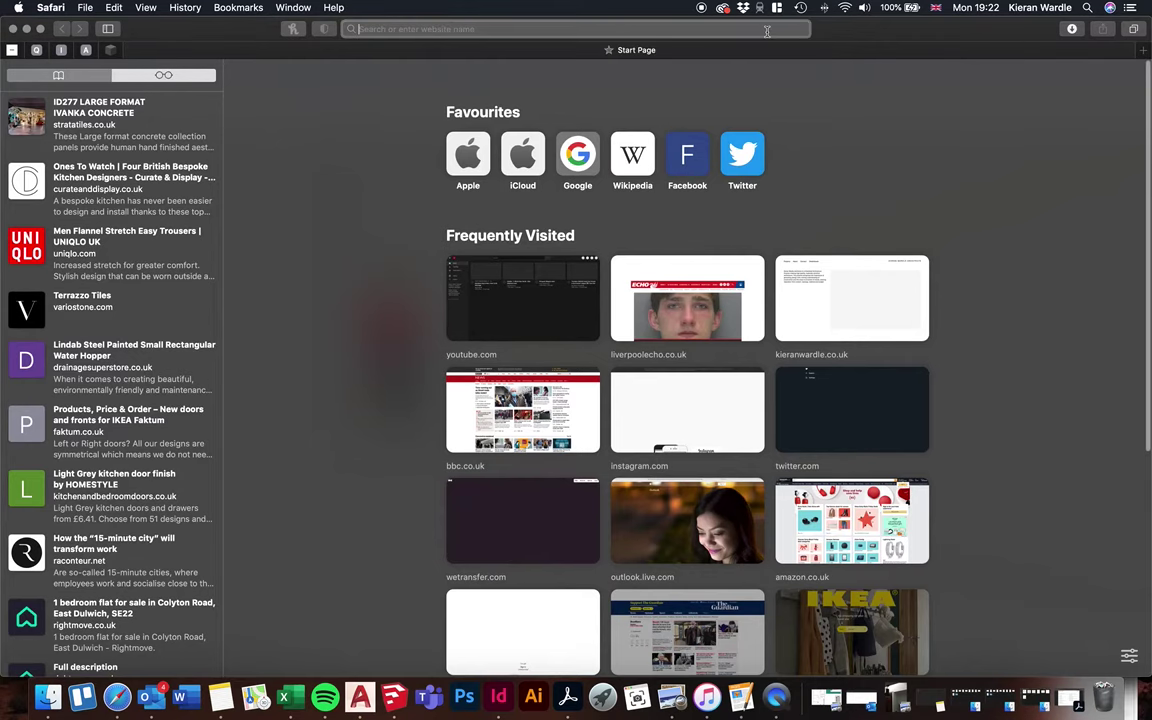
type("vray for")
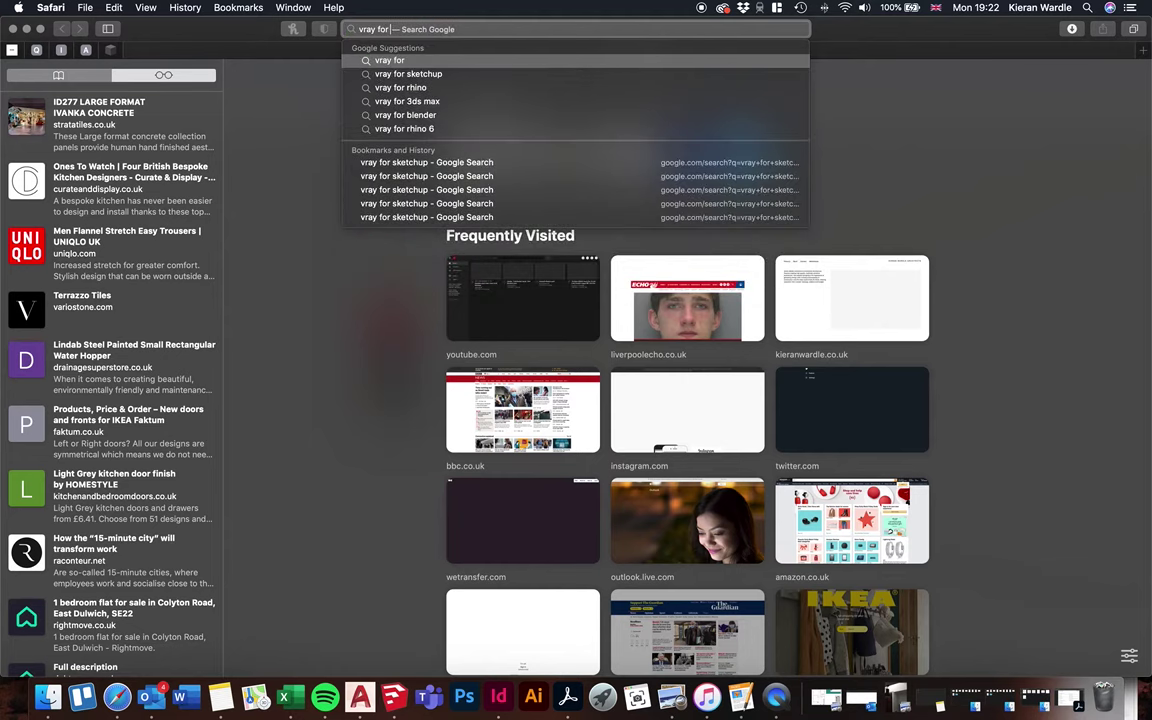
type(" sketchup")
key("Return")
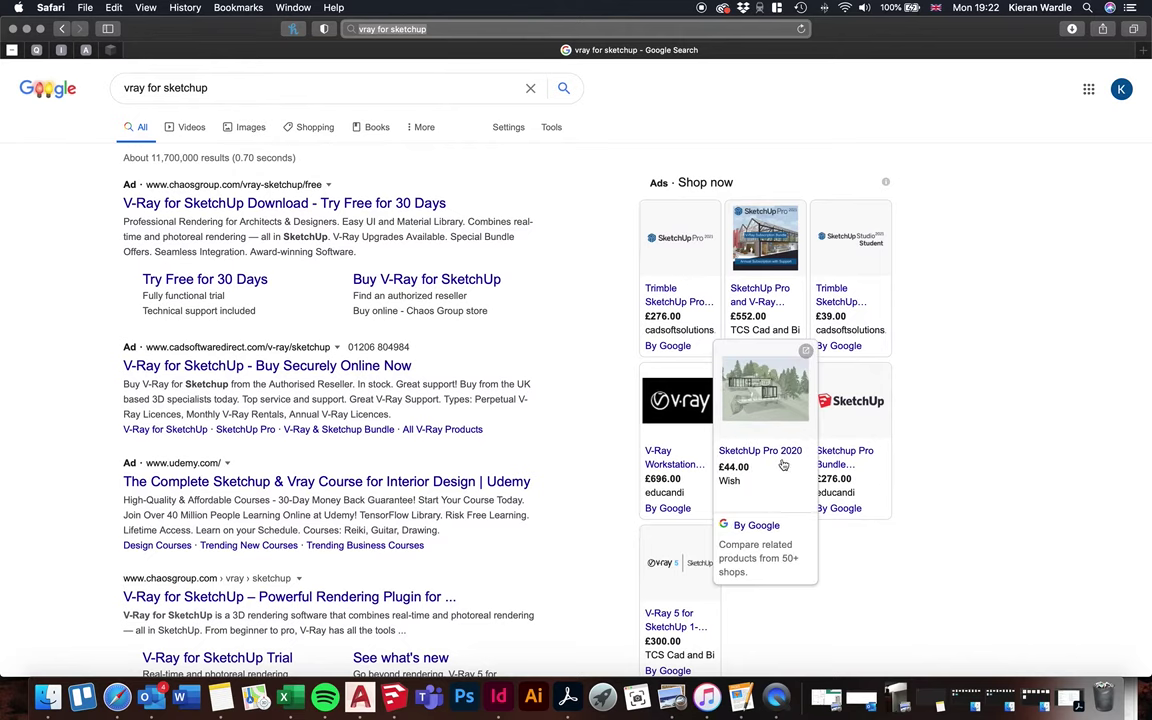
mouse_move(680, 363)
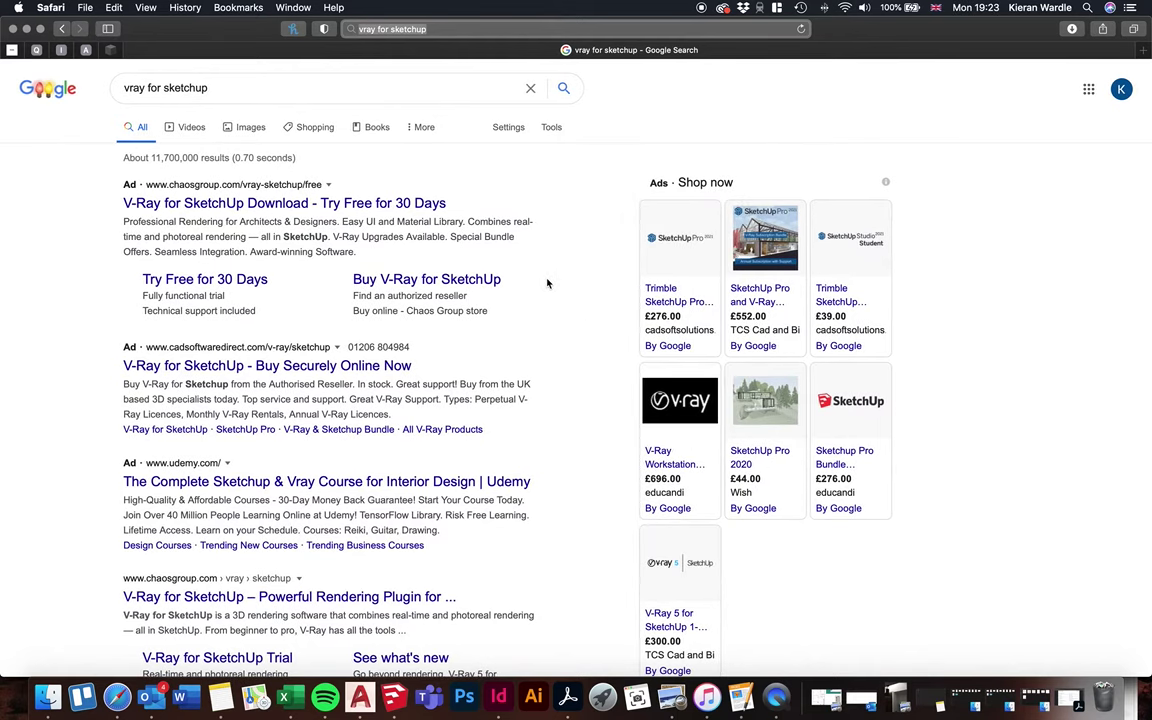
left_click(250, 126)
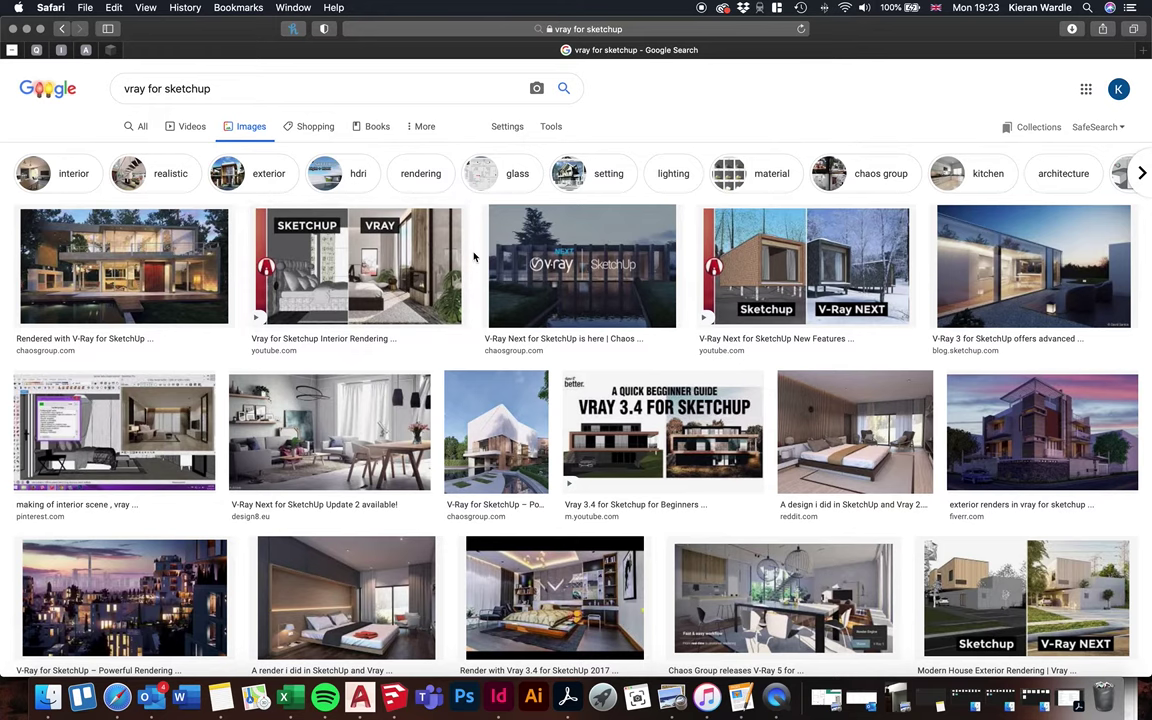
Examine the V-Ray image results, enlarging the V-Ray 3.6, Vray Sketchup 2018 and V-Ray Next examples, and return to SketchUp
scroll(474, 257, "down", 2)
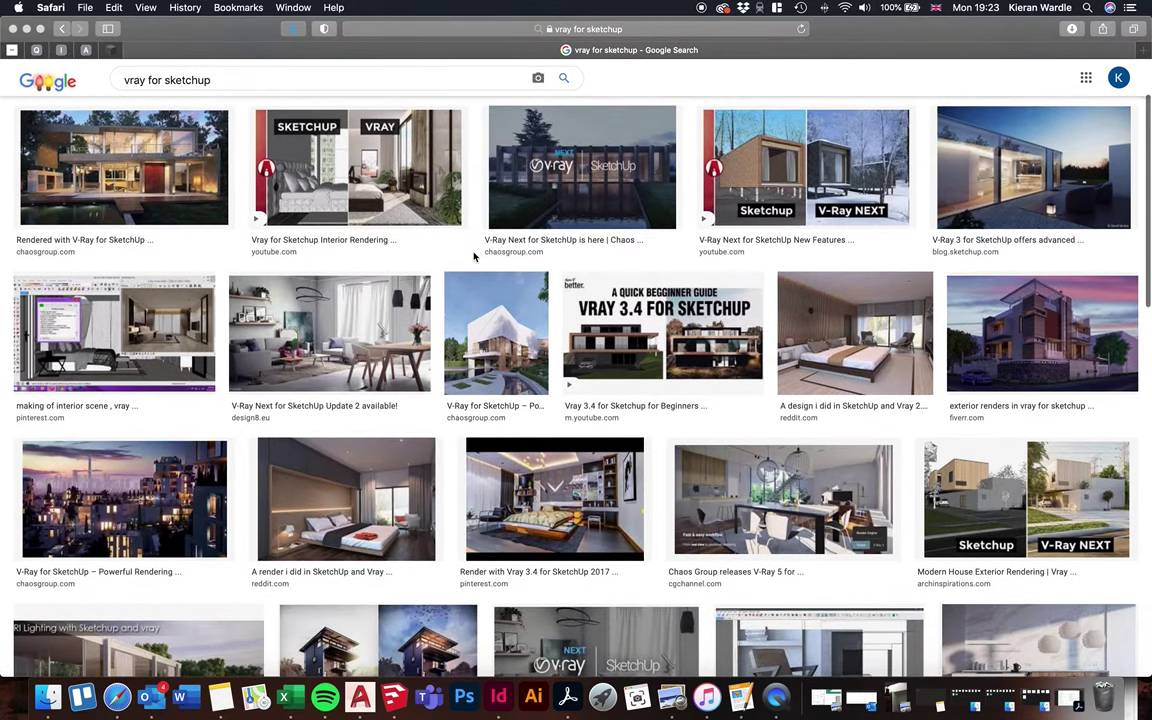
scroll(474, 257, "down", 1)
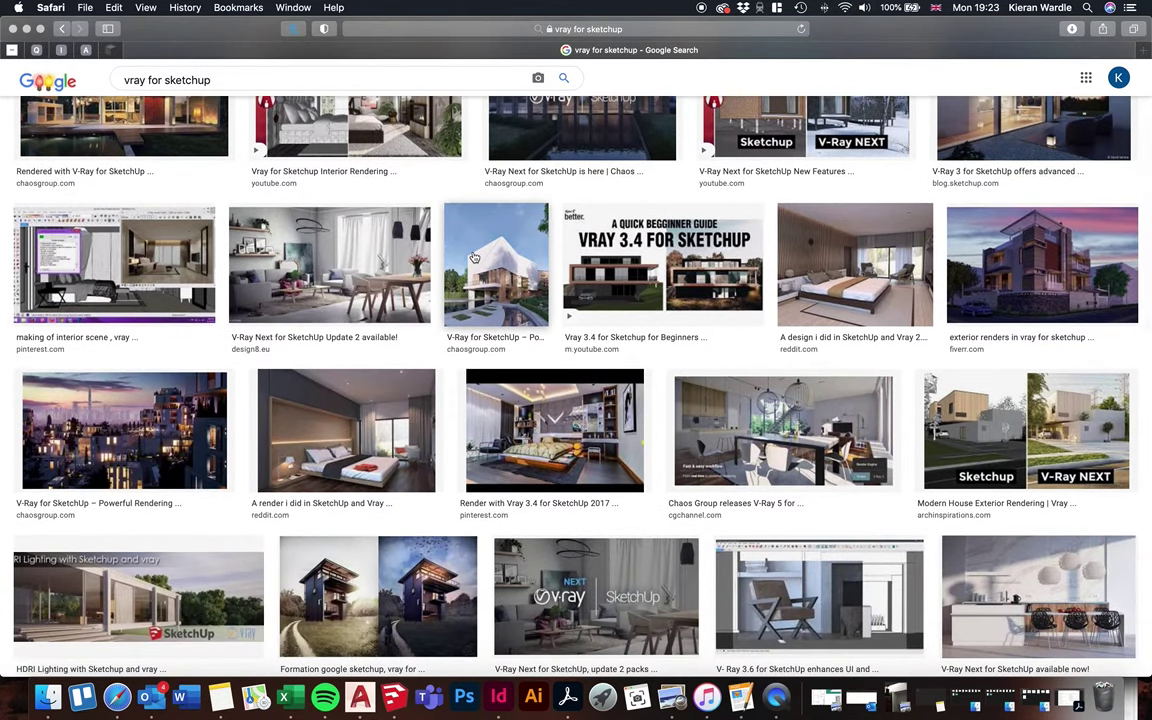
scroll(474, 257, "down", 3)
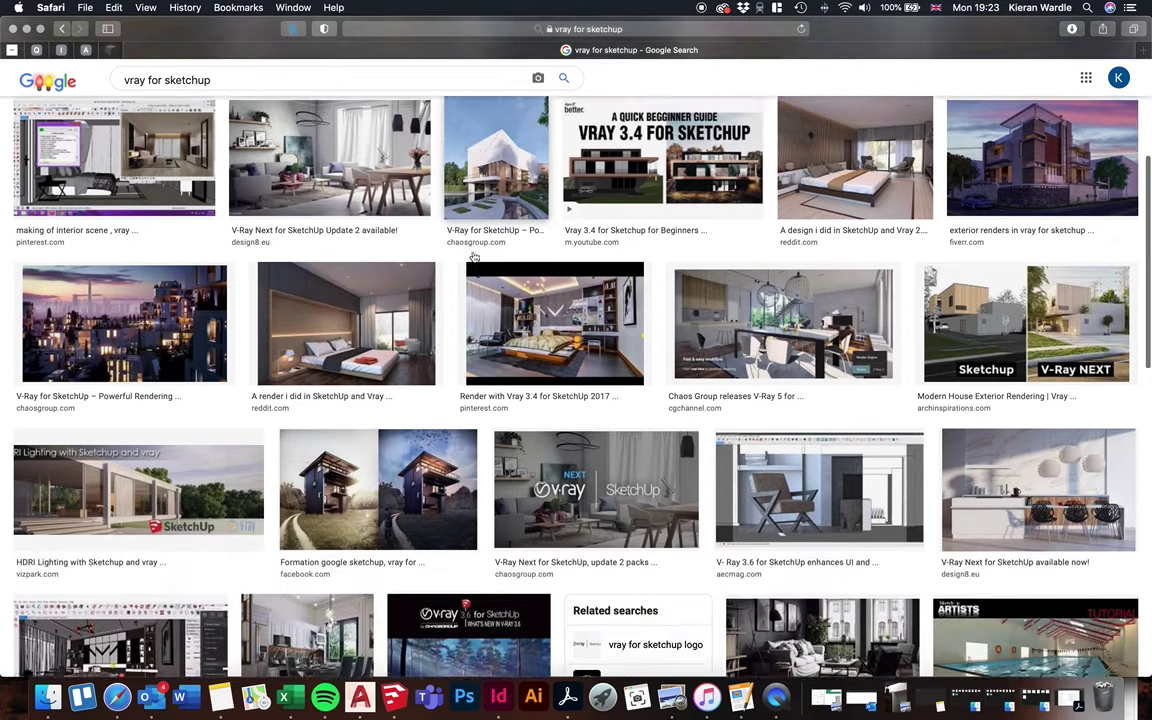
left_click(785, 398)
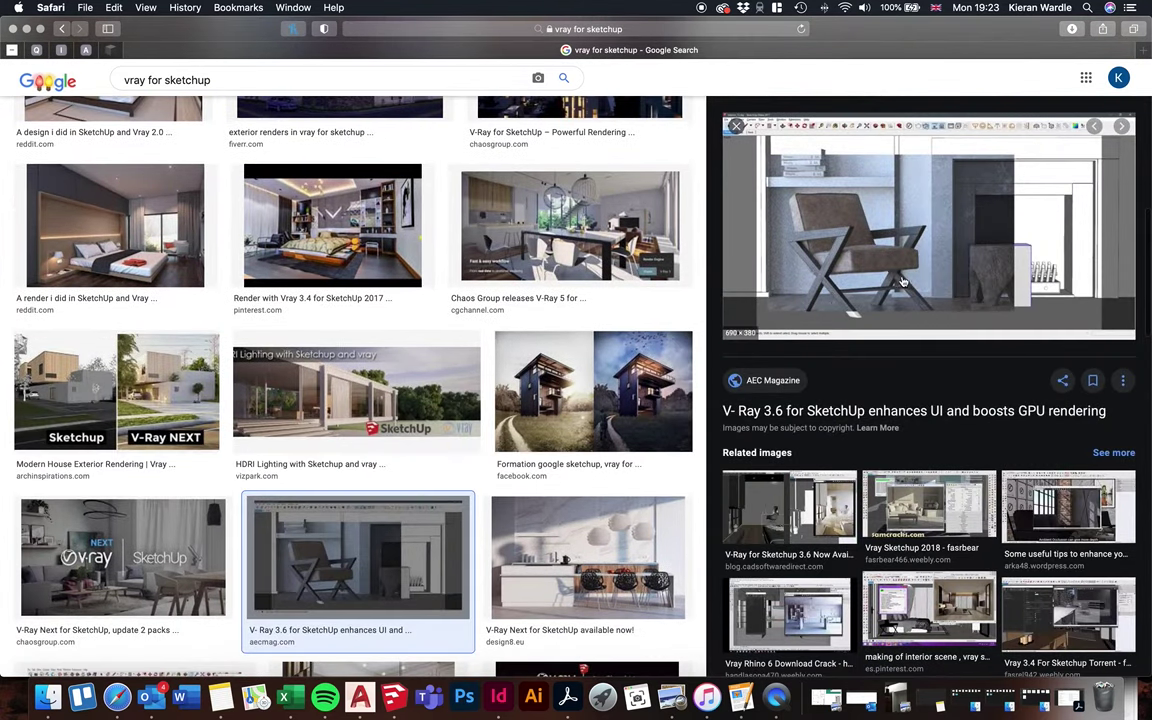
scroll(930, 245, "up", 2)
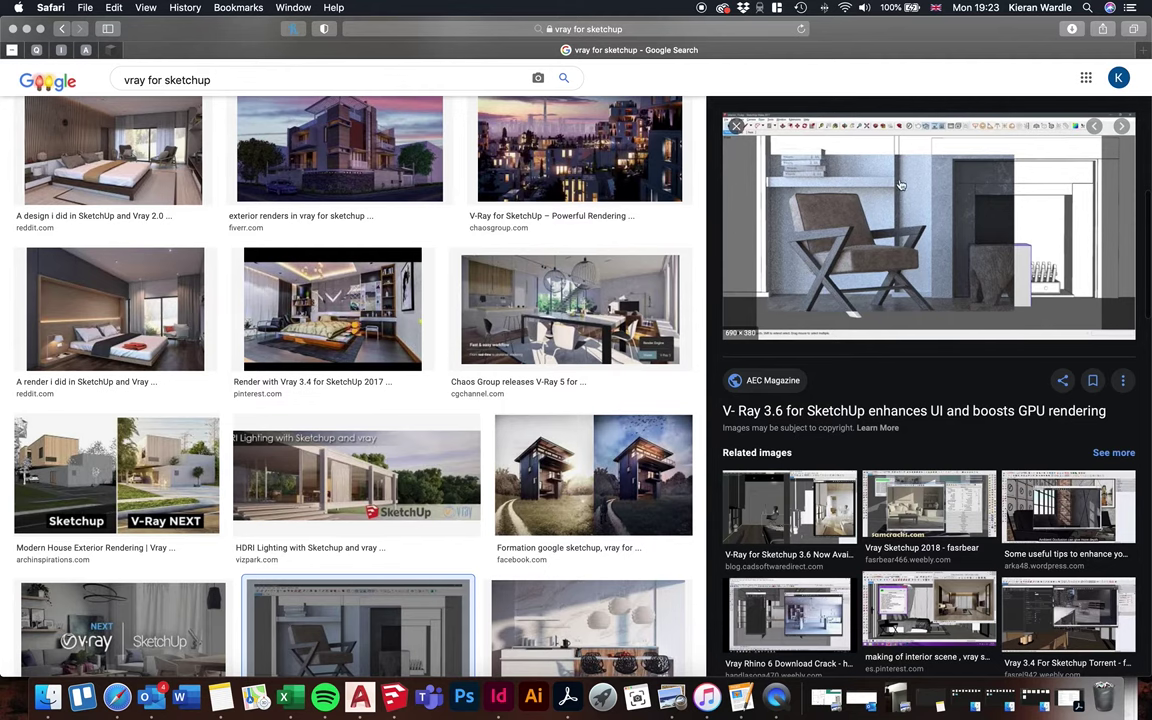
left_click(955, 540)
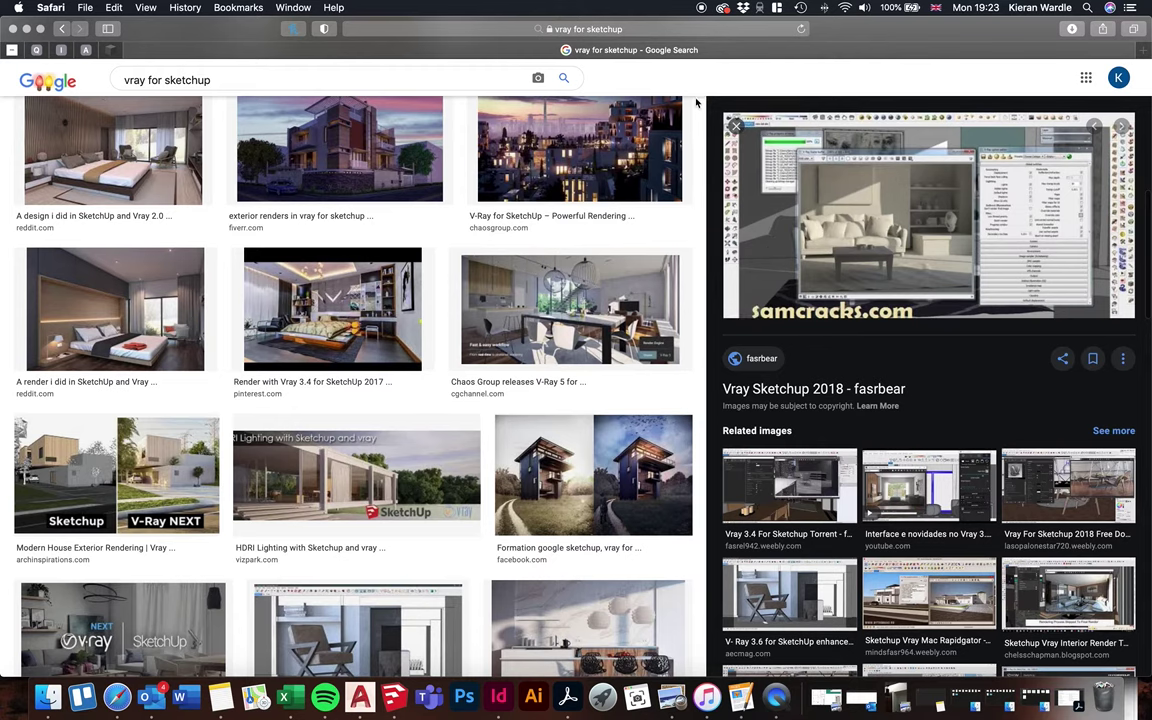
scroll(604, 204, "up", 2)
scroll(604, 204, "up", 4)
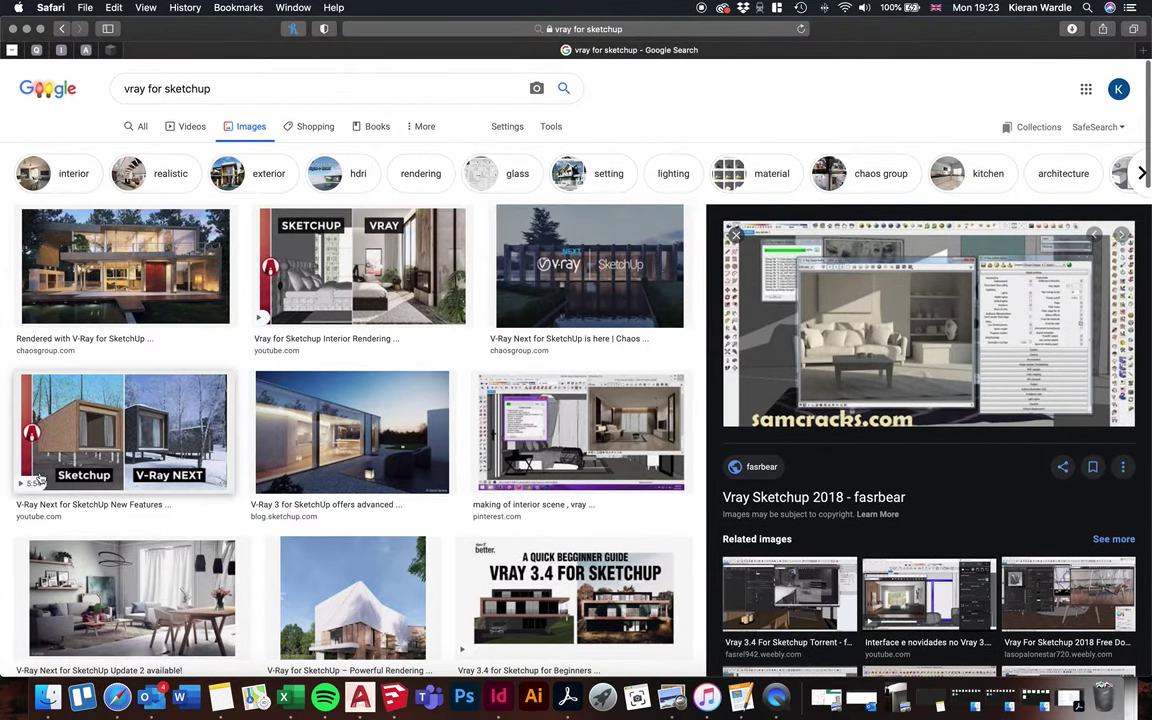
left_click(122, 437)
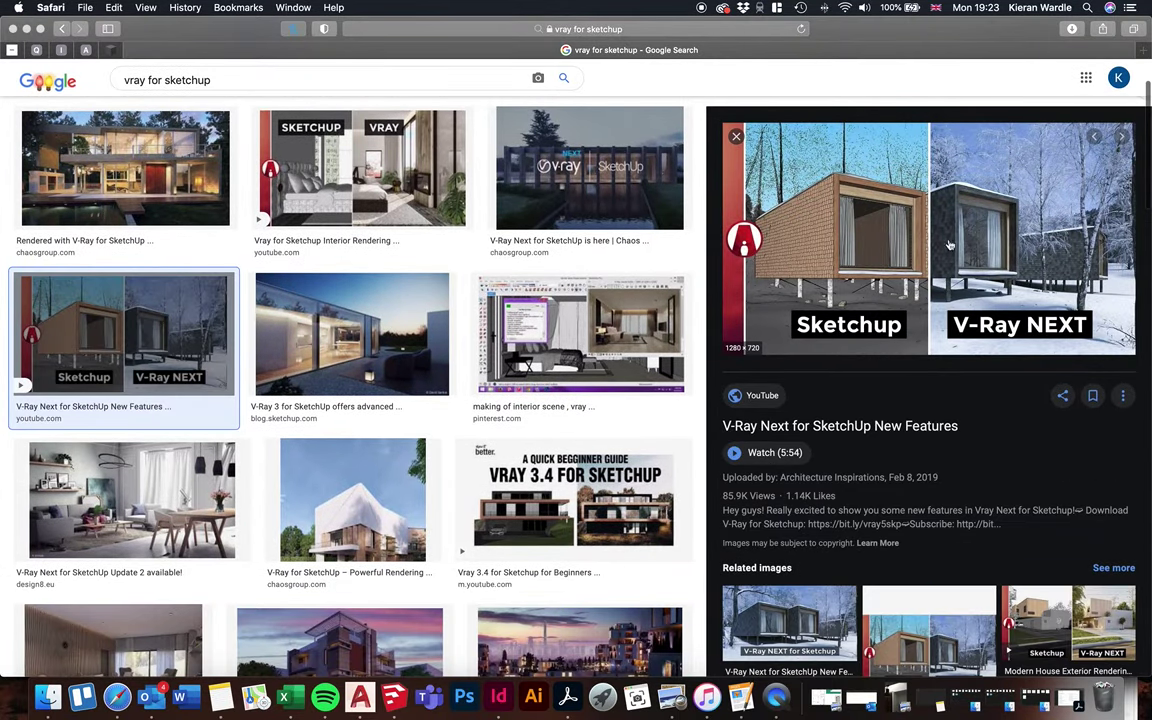
left_click(26, 28)
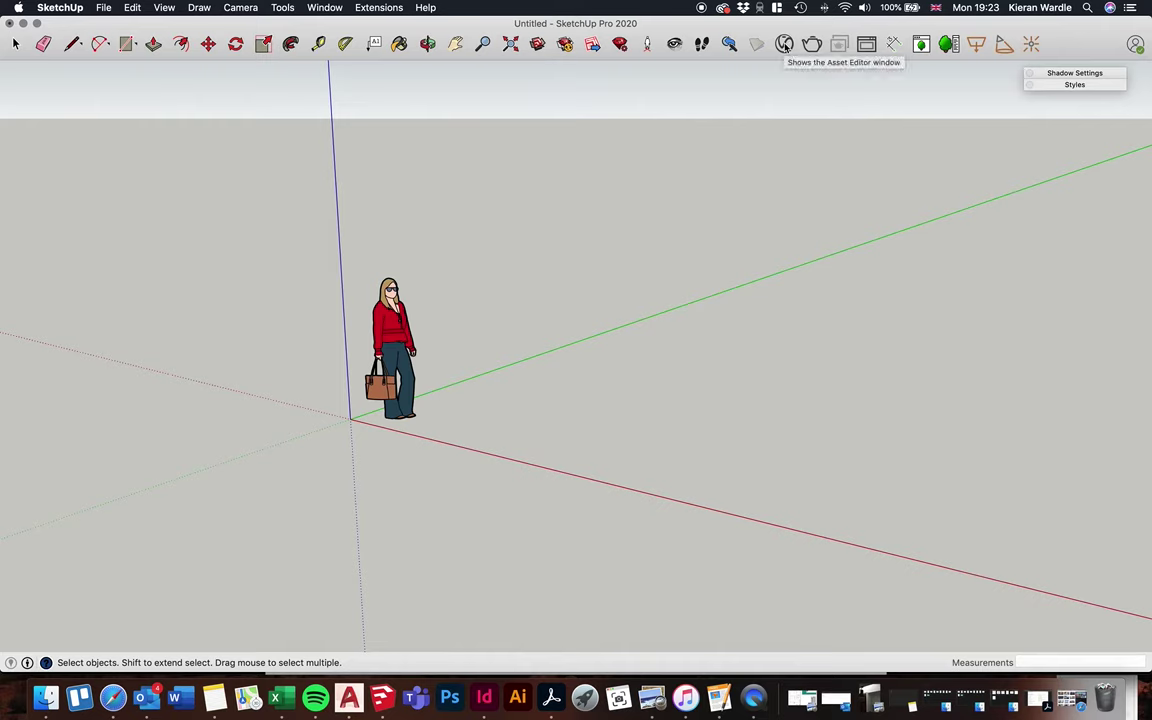
View the axonometric drawing Beauchamp02.jpg in Preview and switch back to SketchUp
right_click(762, 22)
left_click(747, 28)
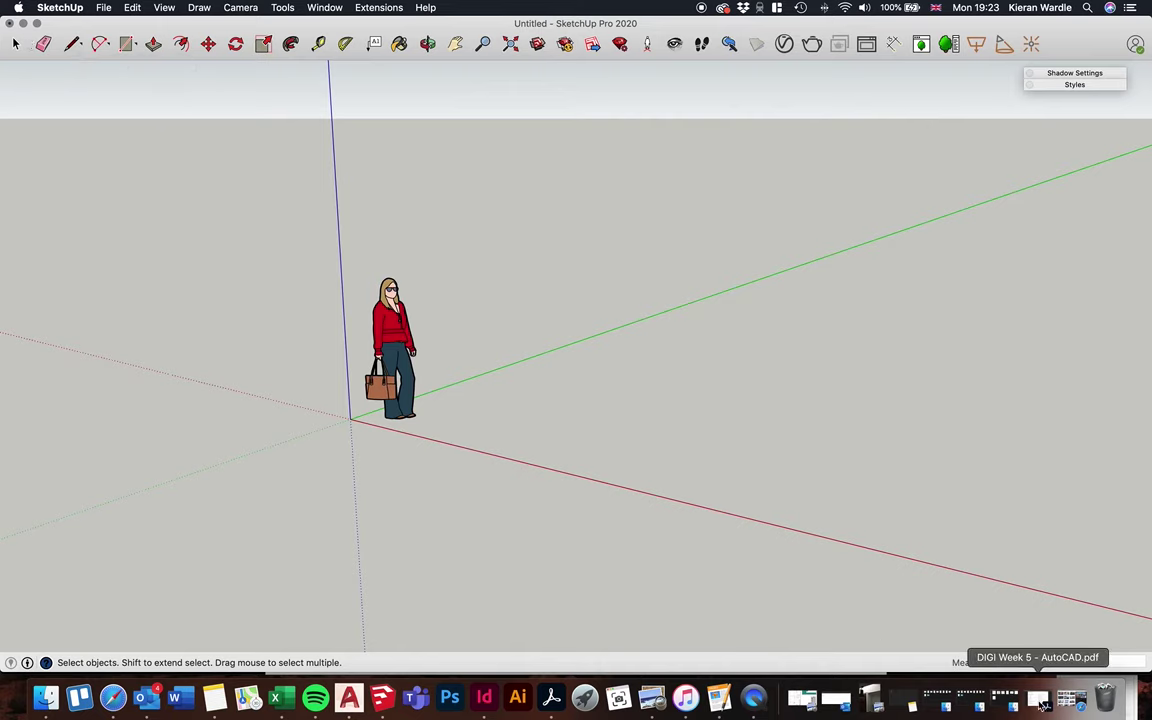
left_click(651, 698)
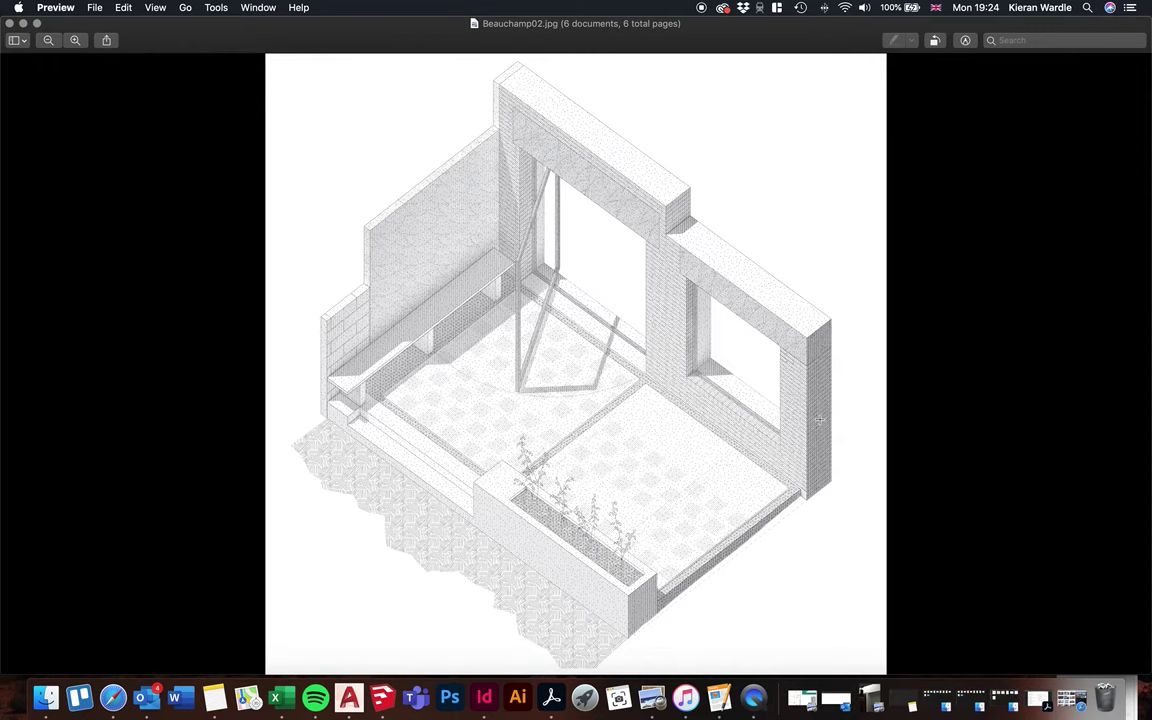
left_click(392, 705)
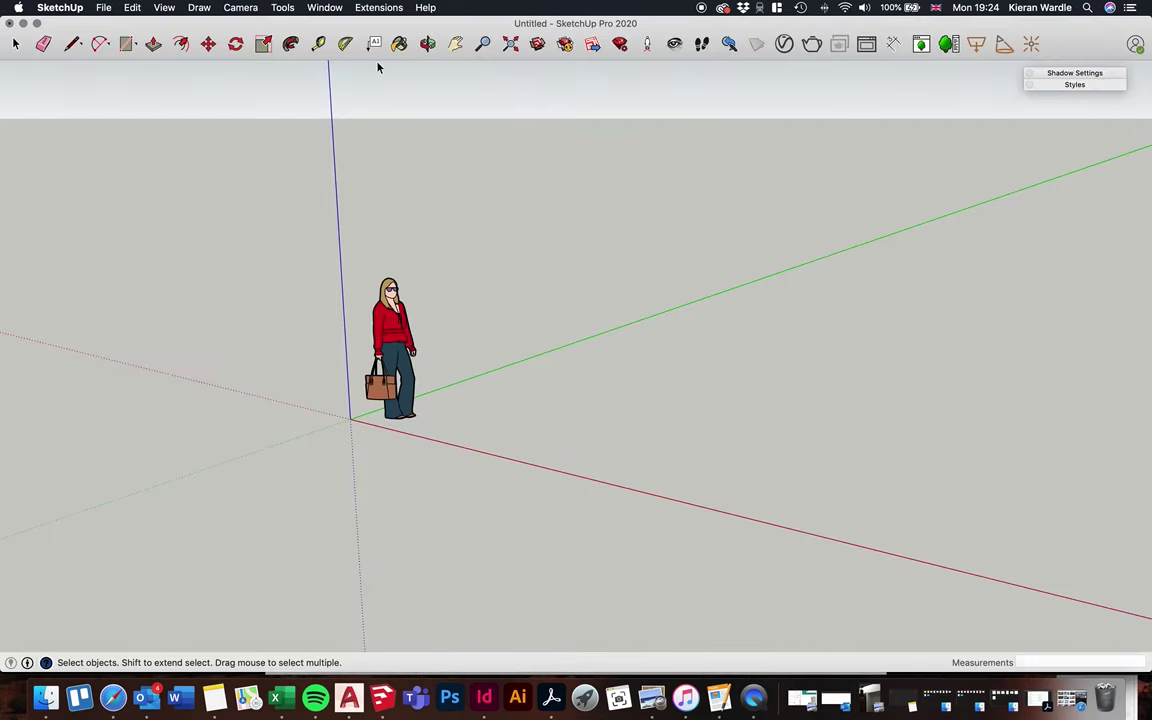
Delete the default woman figure standing beside the origin
left_click(427, 44)
left_click_drag(690, 225, 699, 275)
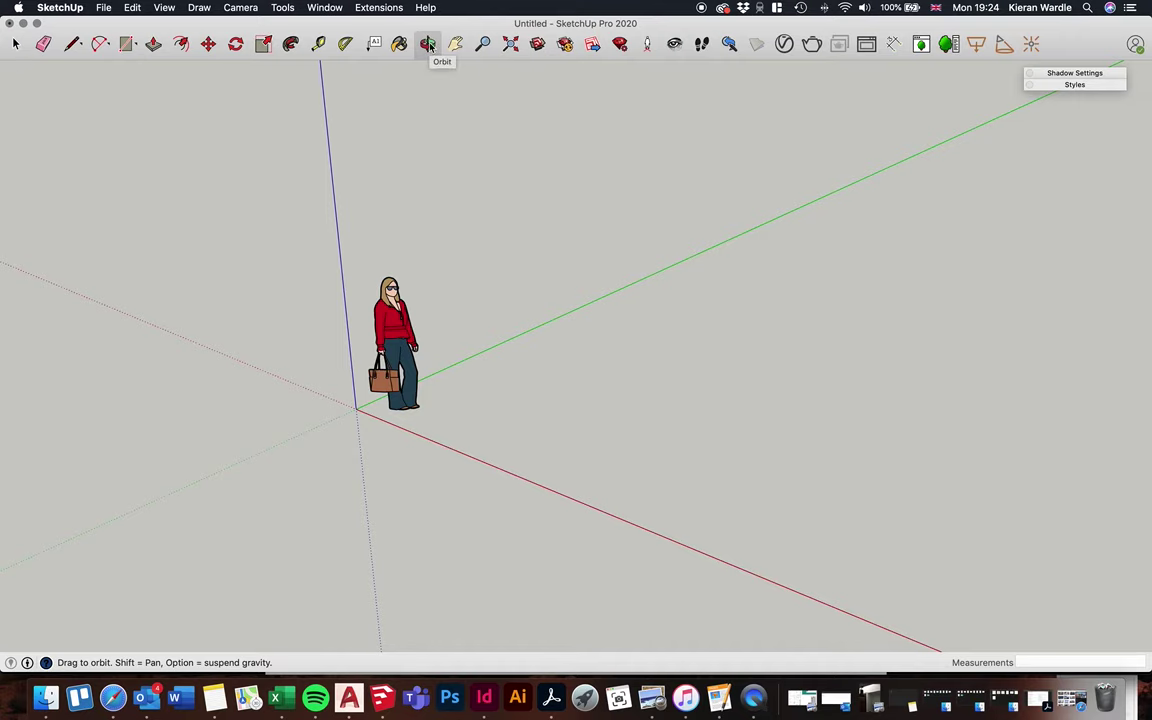
left_click_drag(625, 190, 630, 324)
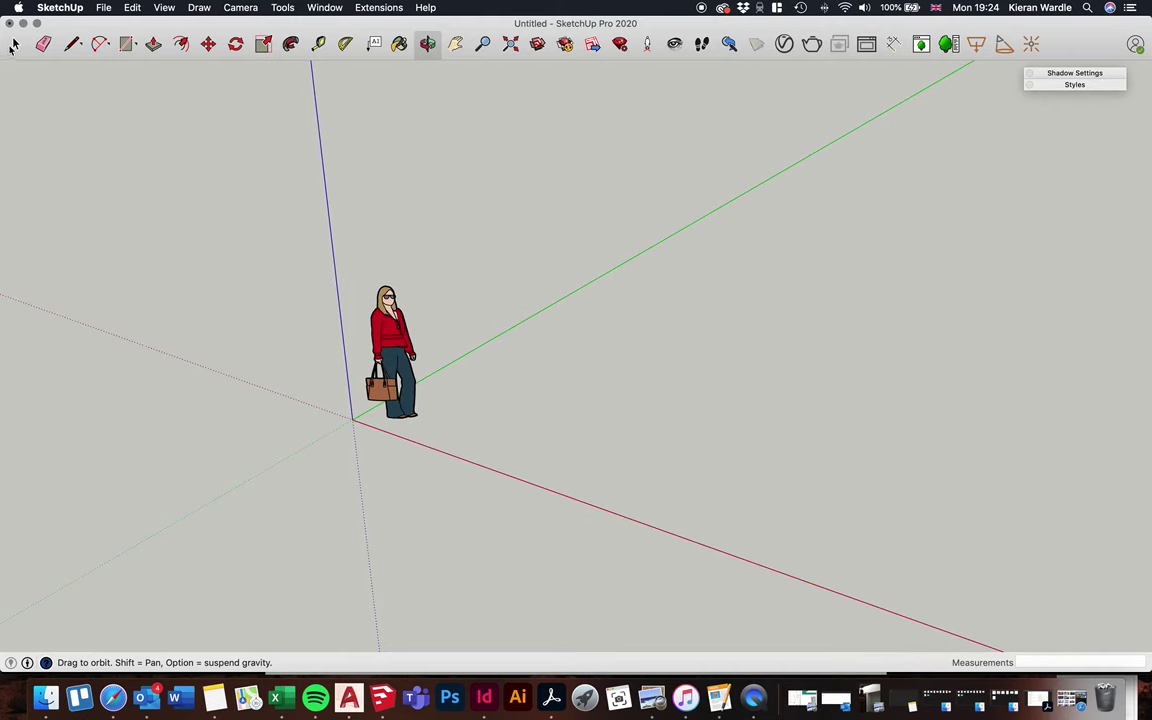
left_click(70, 45)
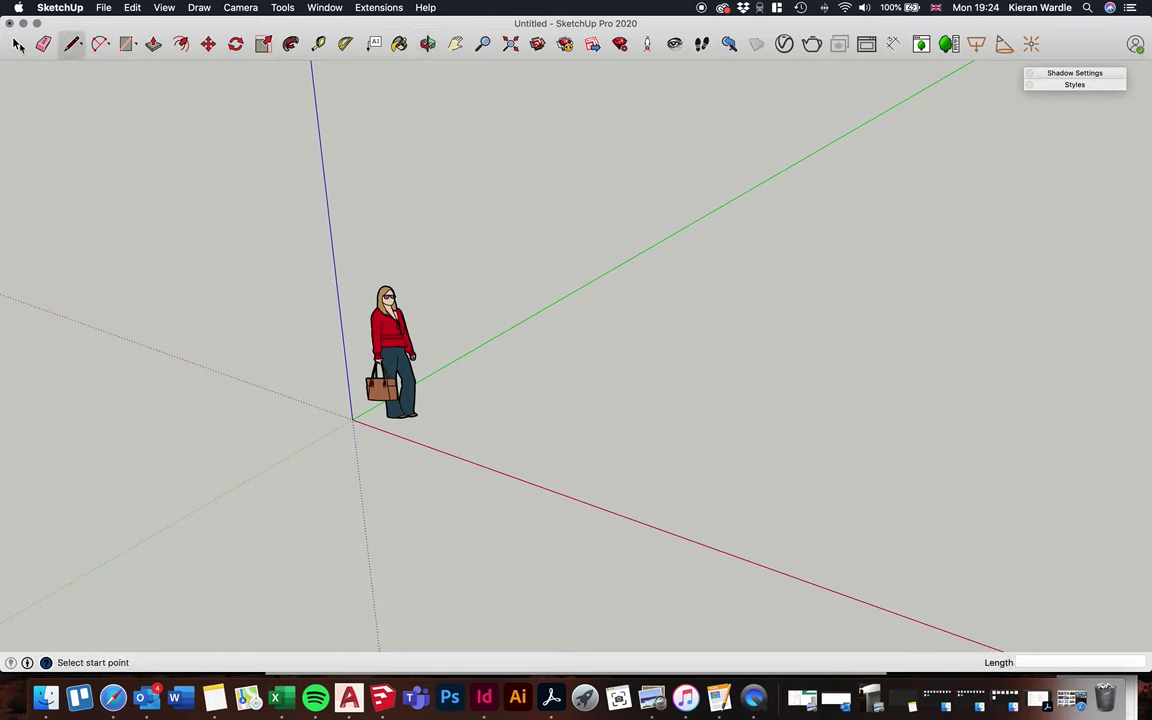
left_click(18, 45)
left_click(397, 322)
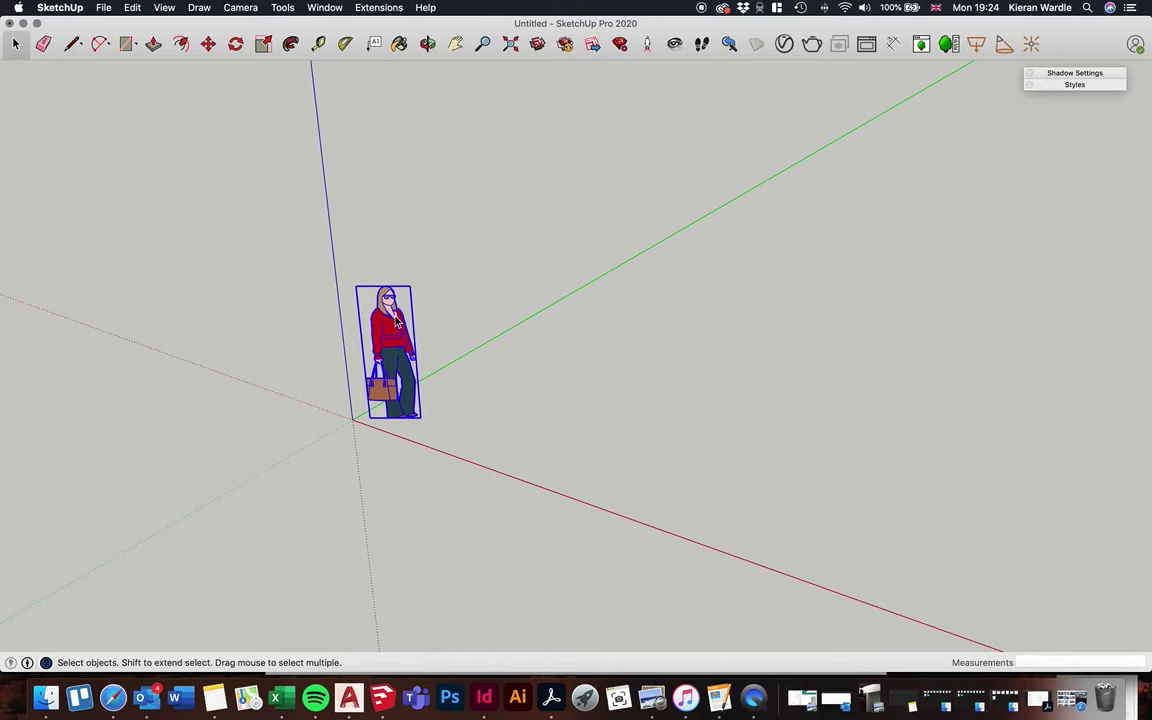
key("Delete")
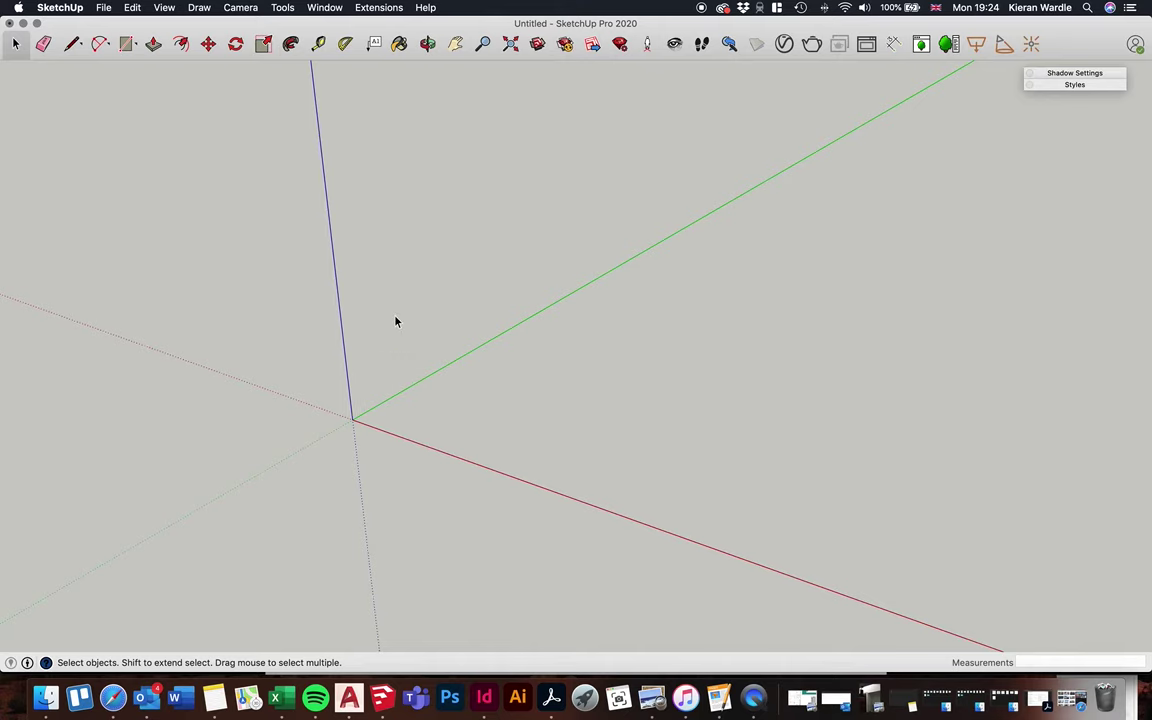
Examine the empty model space around the origin from different angles with Pan, Orbit and Look Around
left_click(456, 44)
left_click_drag(599, 327, 512, 396)
left_click(427, 43)
left_click_drag(661, 375, 411, 360)
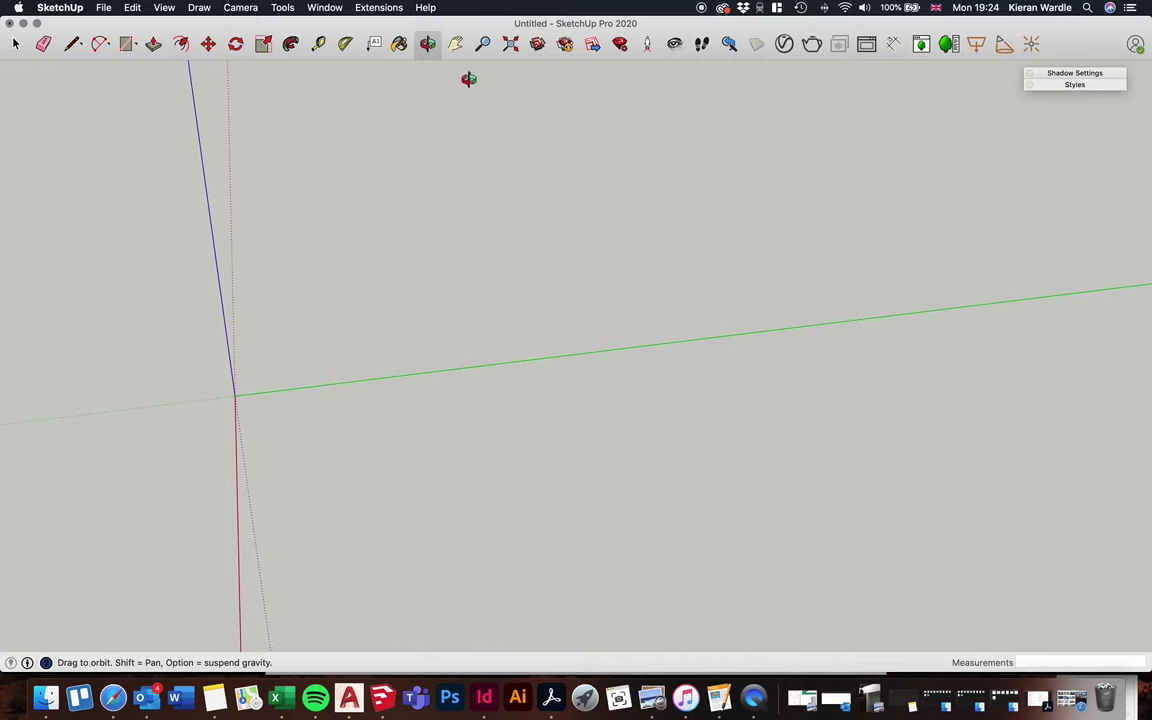
left_click(455, 43)
left_click_drag(254, 290, 429, 266)
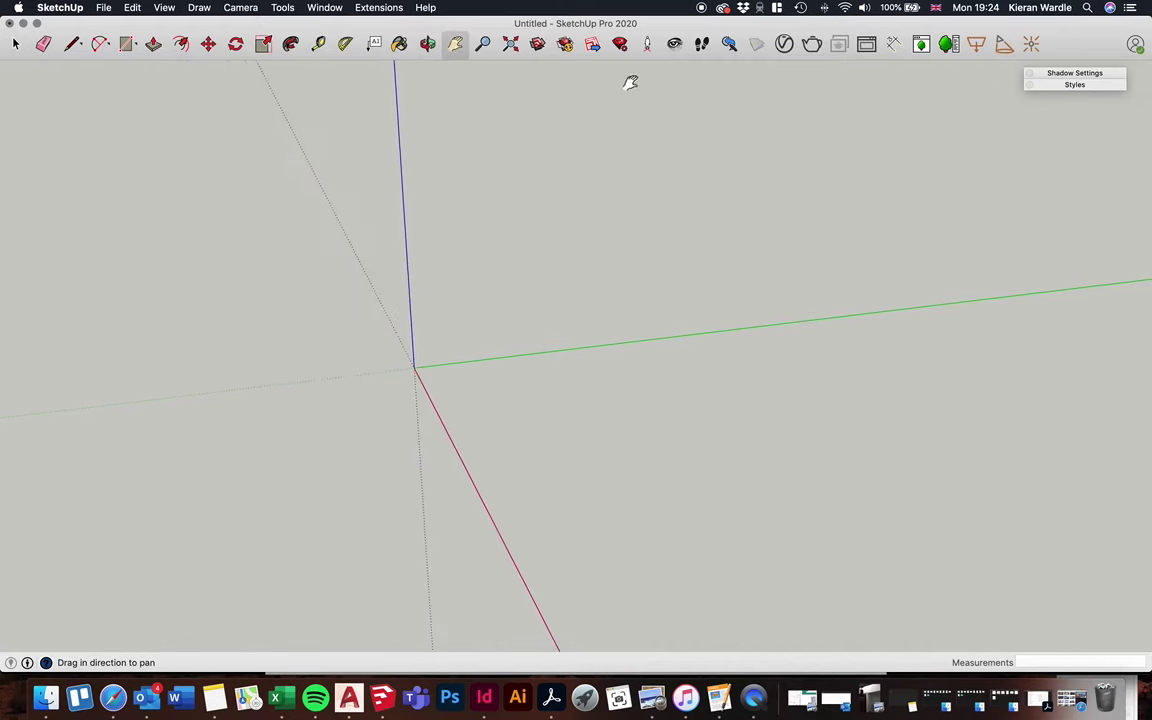
left_click(675, 45)
left_click_drag(686, 257, 574, 135)
left_click(427, 45)
left_click_drag(285, 206, 581, 214)
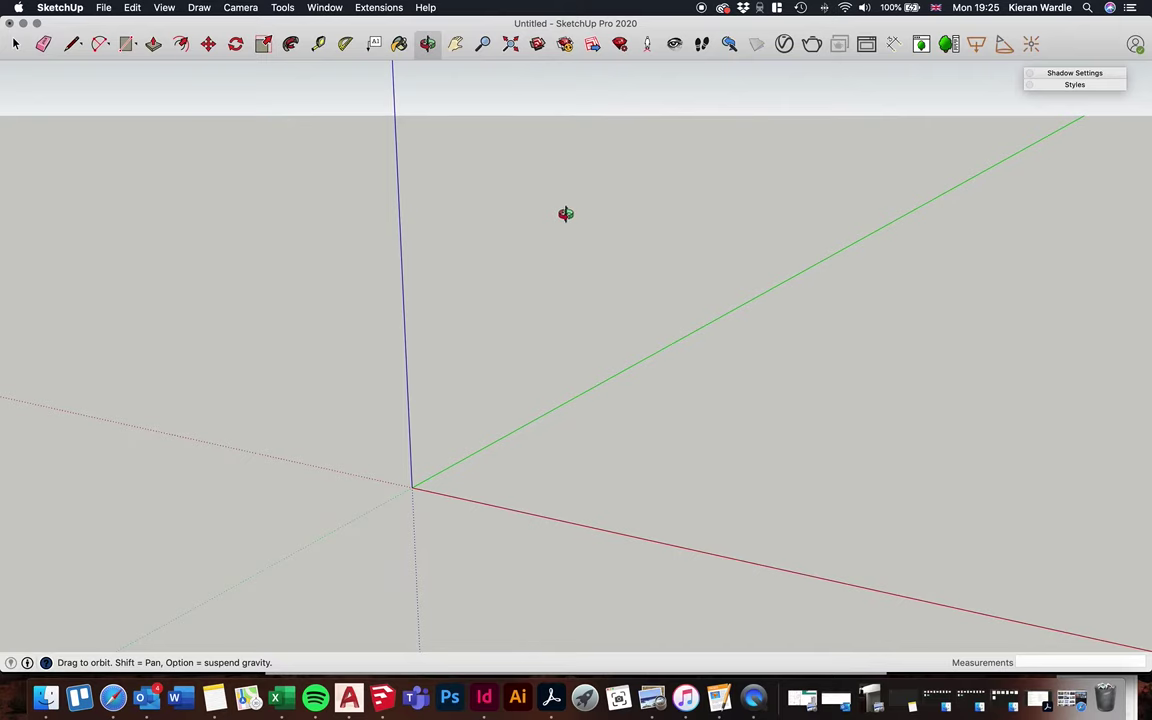
Draw a 5000 mm line parallel to the red axis, starting in the open area beside the green axis
left_click(71, 44)
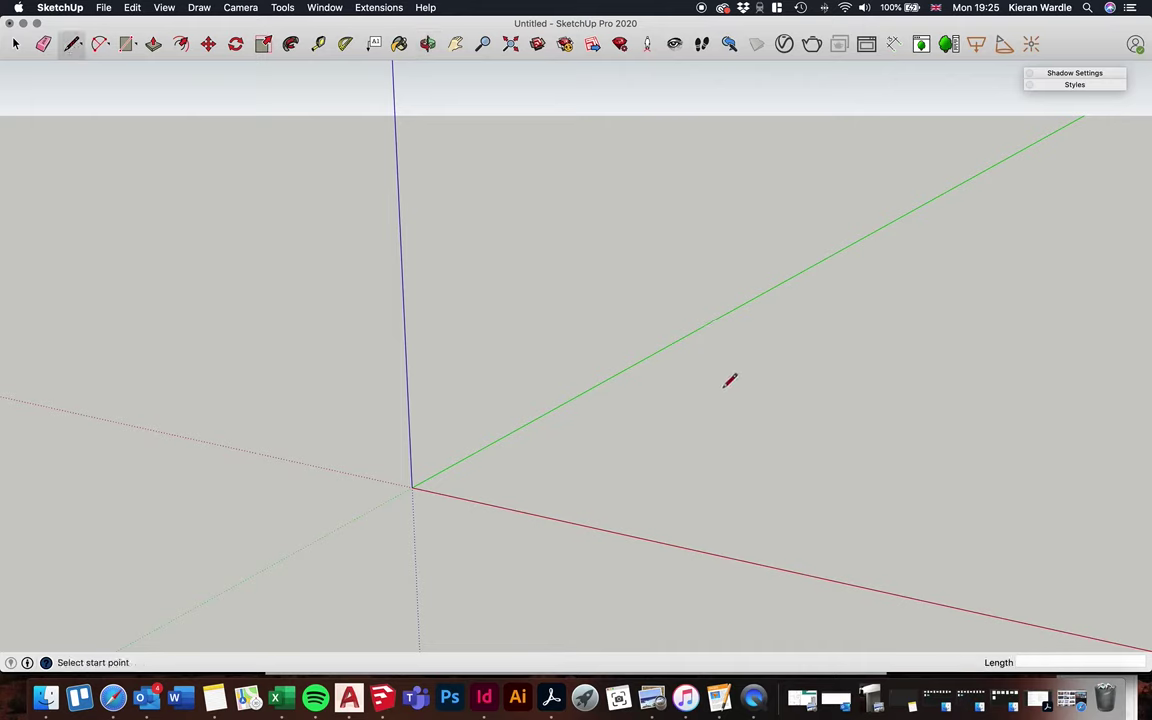
left_click(718, 354)
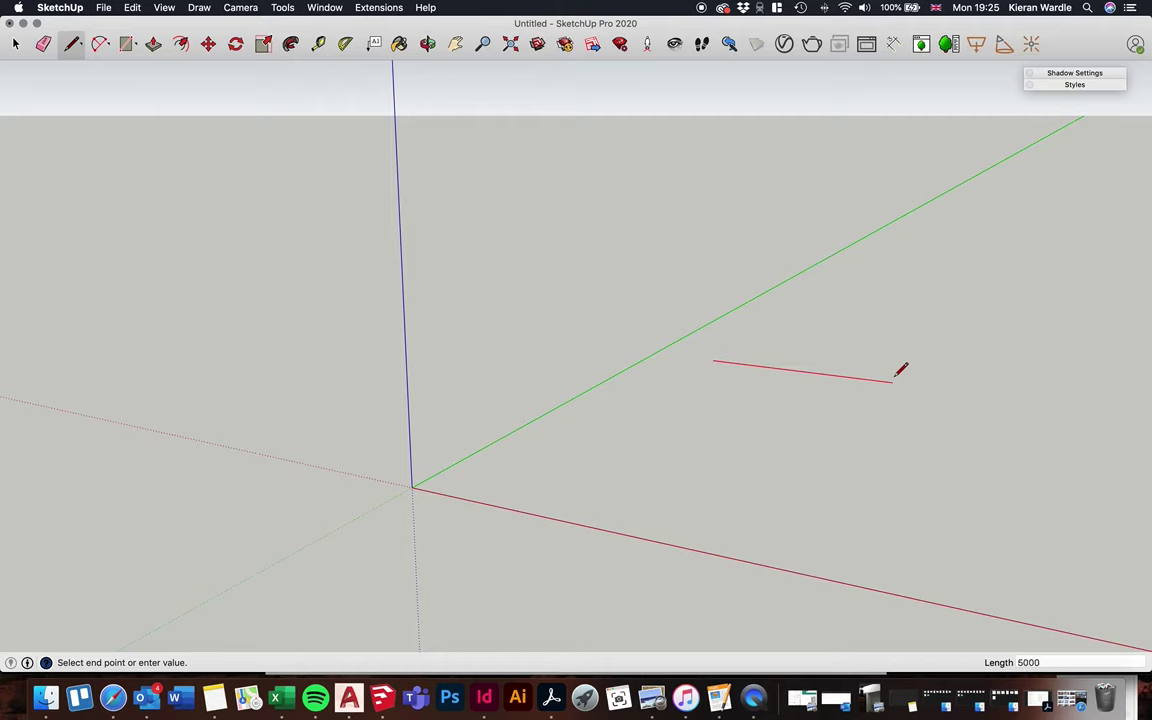
key("Return")
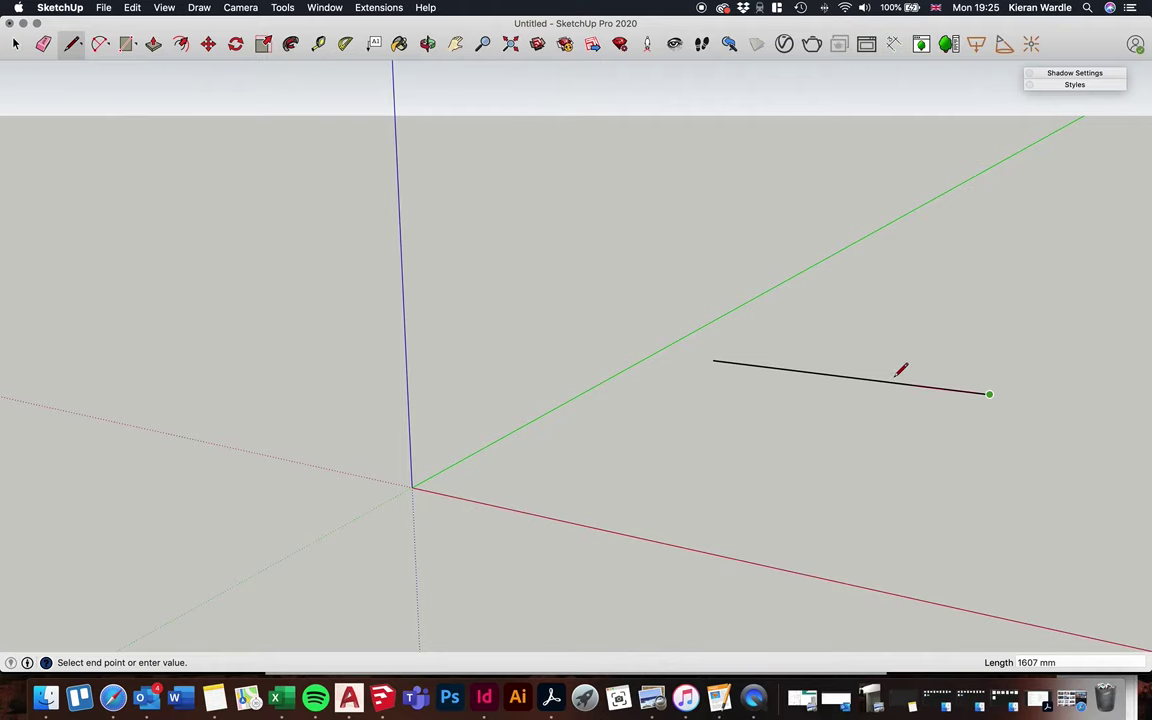
Open Model Info, look through a few of its categories and show the Units settings
left_click(455, 44)
left_click_drag(779, 327, 717, 406)
left_click(427, 44)
left_click_drag(835, 335, 766, 376)
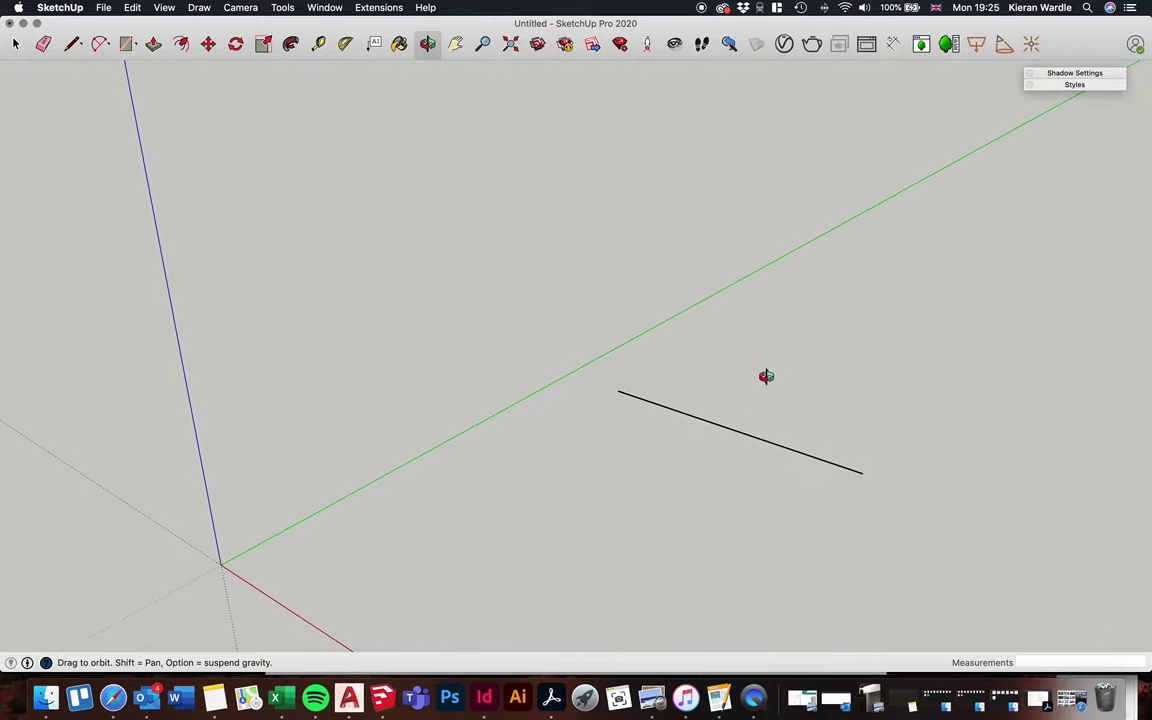
left_click(335, 9)
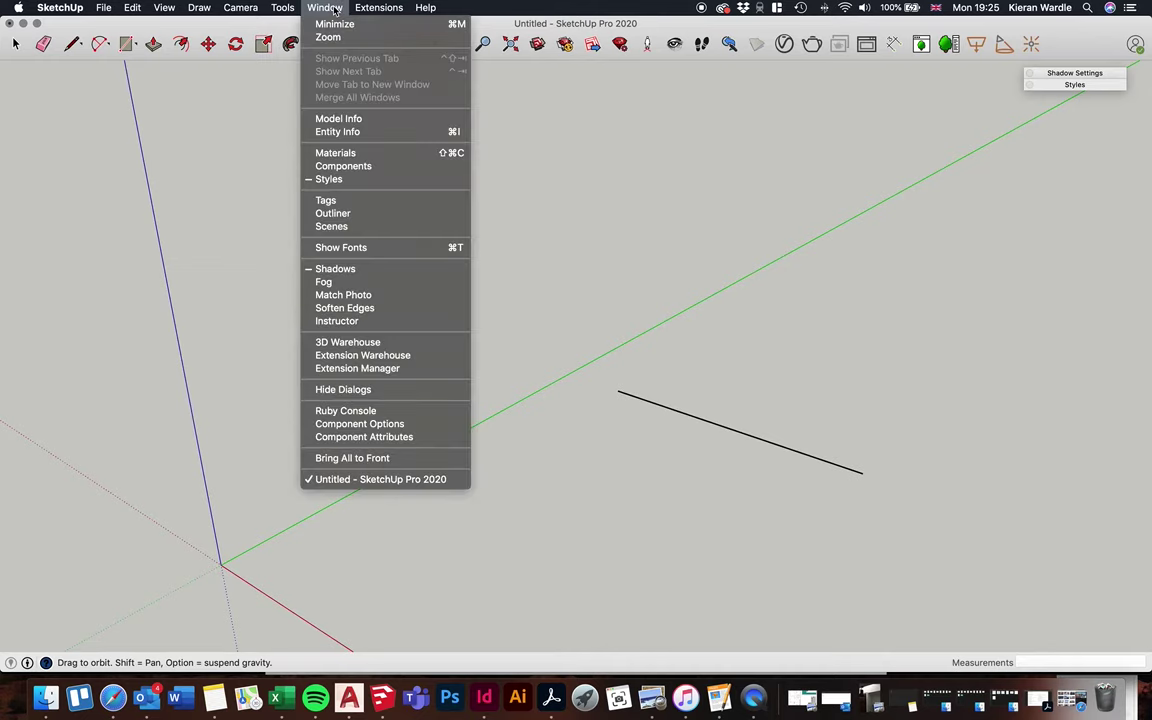
left_click(339, 120)
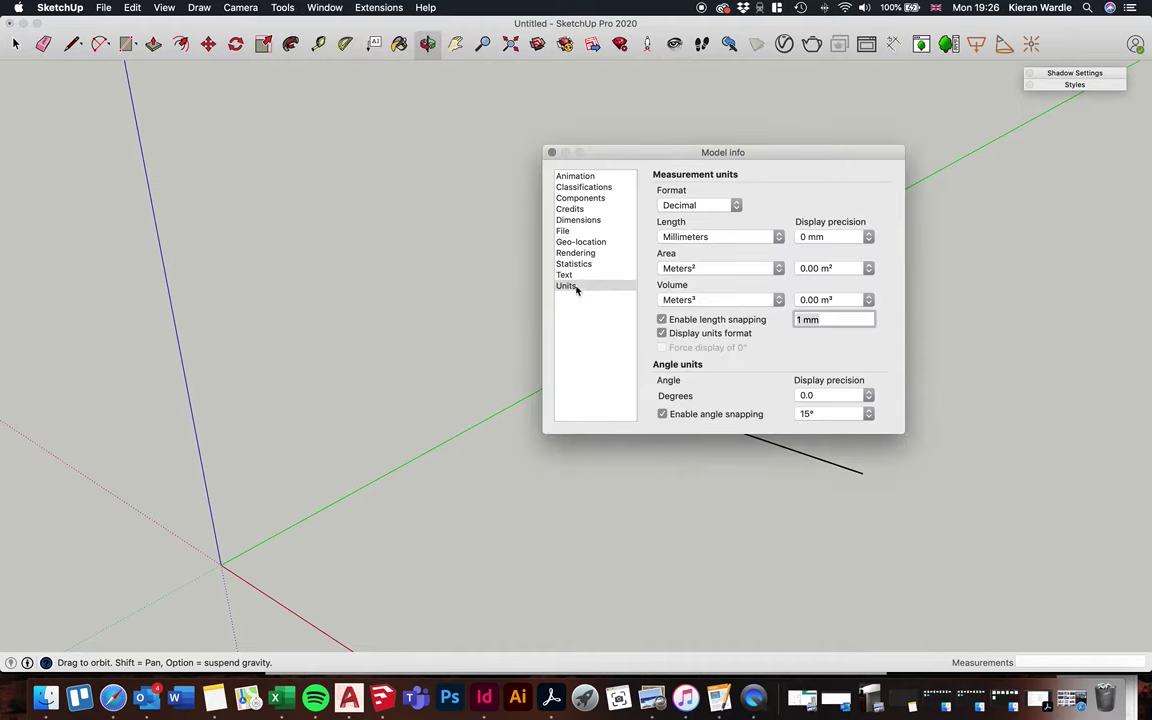
left_click(563, 176)
left_click(571, 188)
left_click(570, 253)
left_click(568, 286)
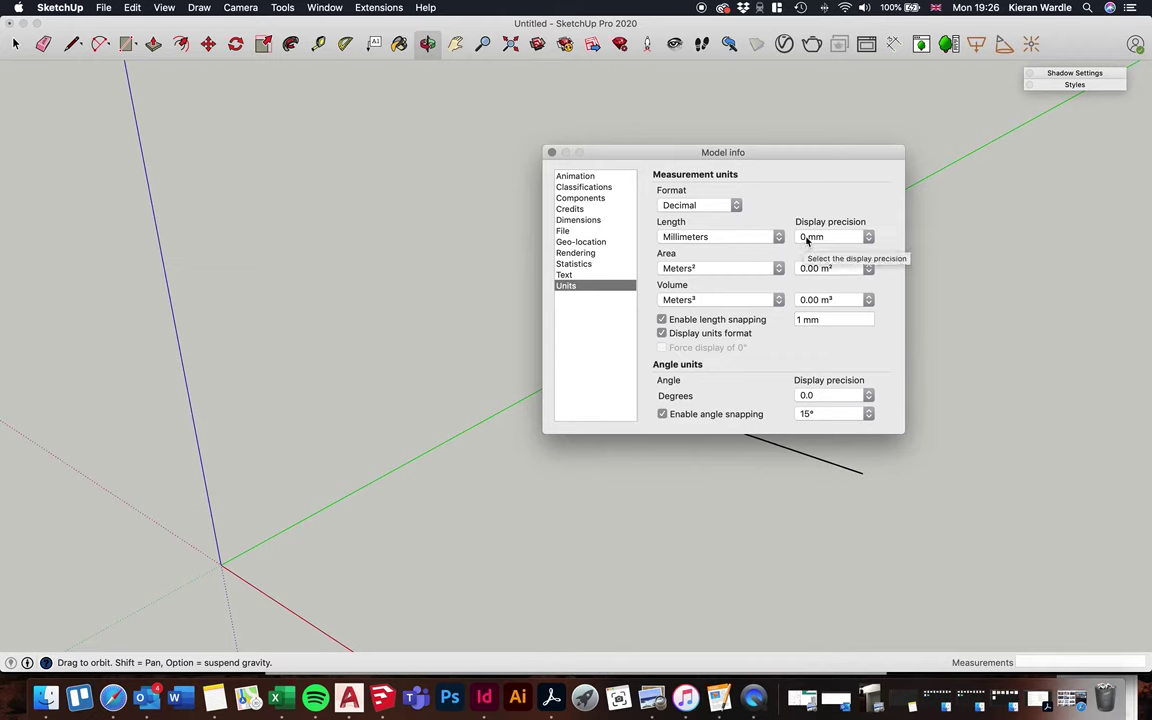
Try inches as the model's length unit and switch back to millimeters
left_click(699, 237)
left_click(703, 200)
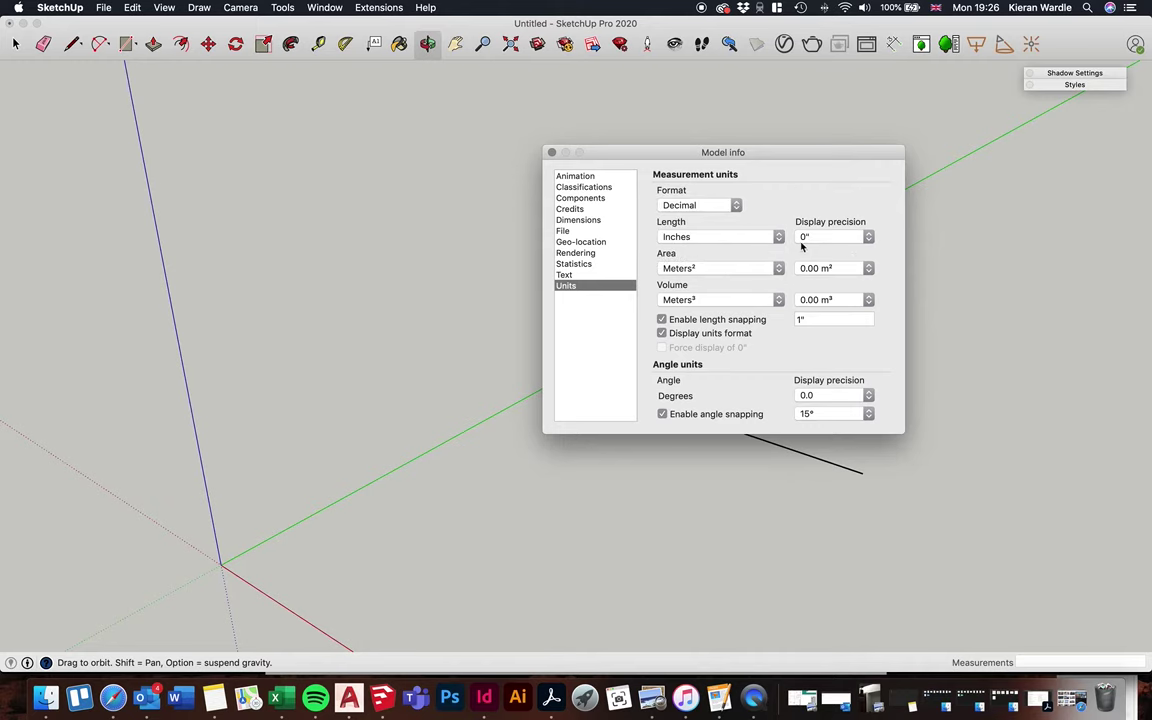
left_click(735, 237)
left_click(700, 298)
left_click(735, 237)
left_click(710, 213)
Set the length display precision to one decimal place (0.0 mm)
left_click(830, 237)
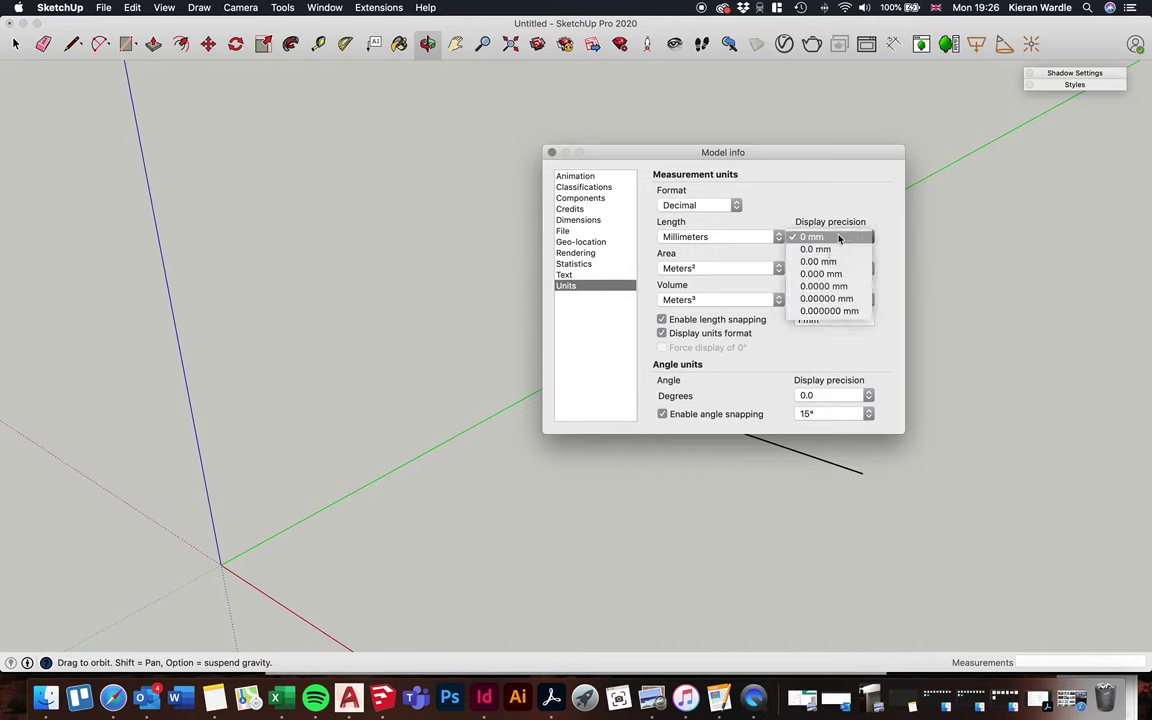
left_click(828, 250)
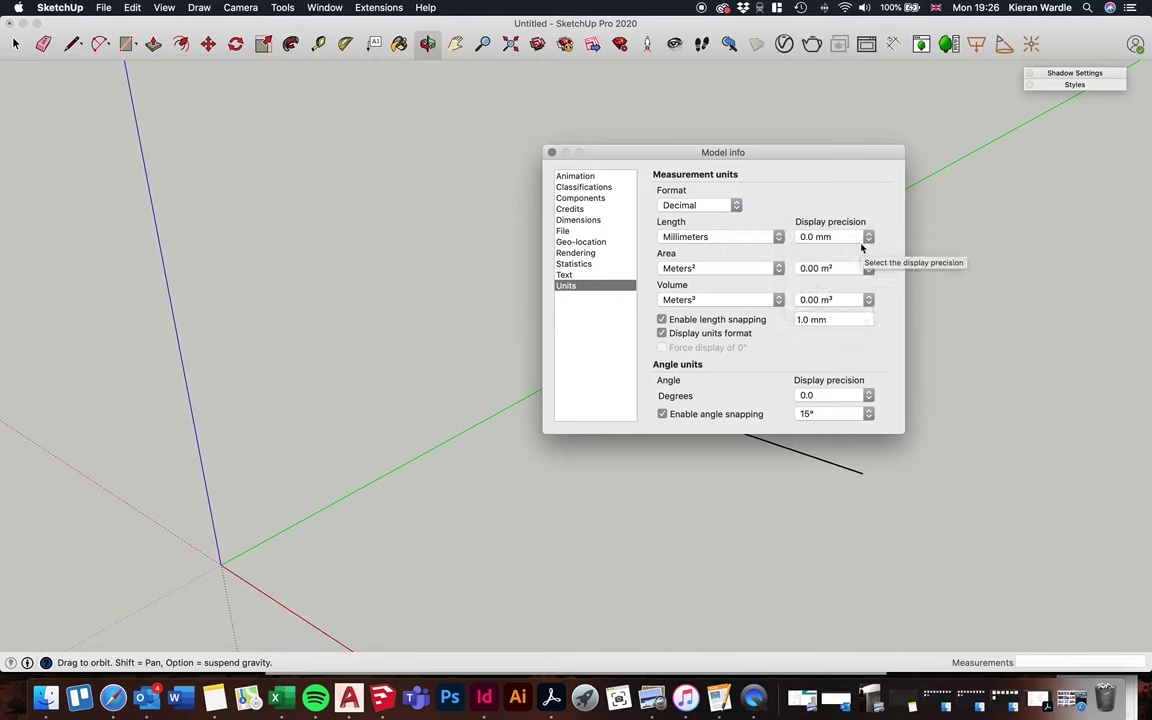
Close the Model Info window
left_click(551, 152)
left_click_drag(673, 241, 620, 200)
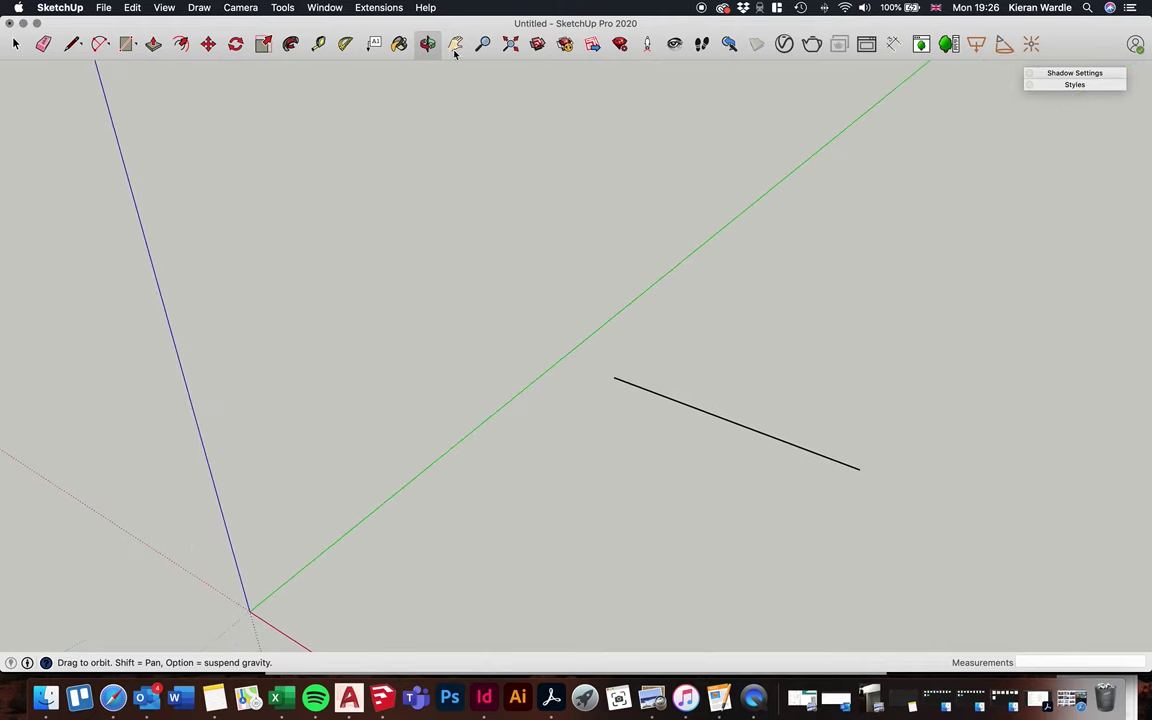
left_click(455, 44)
left_click_drag(718, 340, 600, 329)
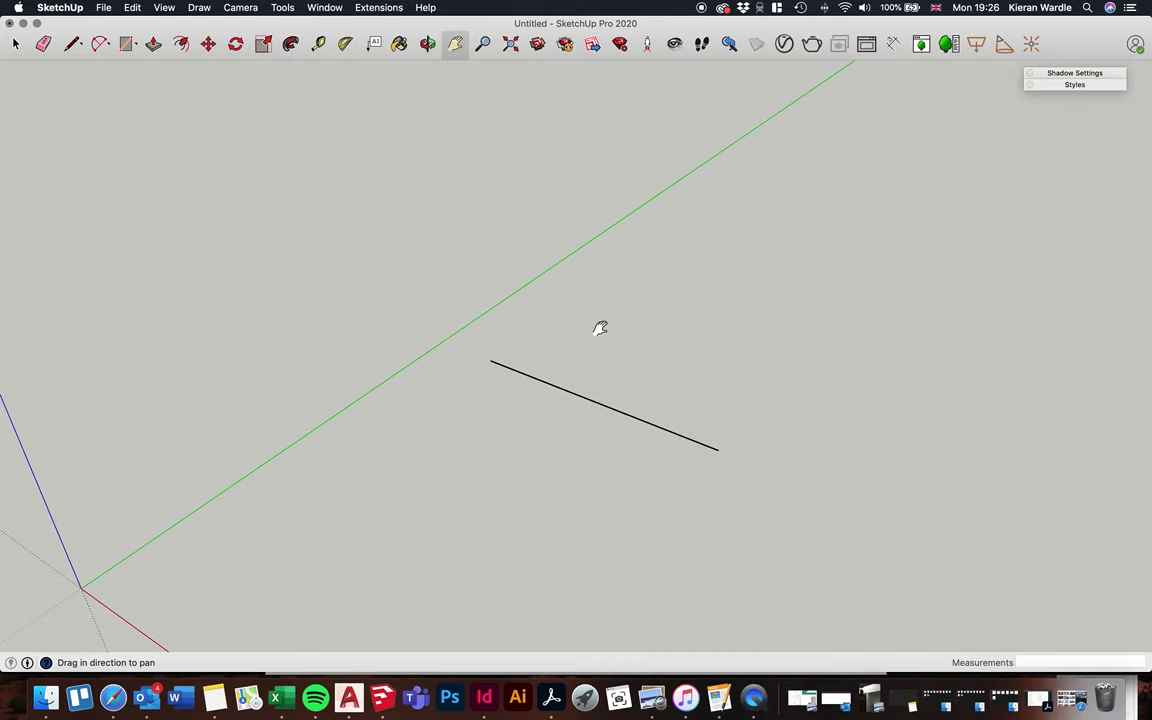
Check the drawn line's length between its two endpoints, using the Line tool and the Tape Measure
left_click(72, 44)
left_click(718, 450)
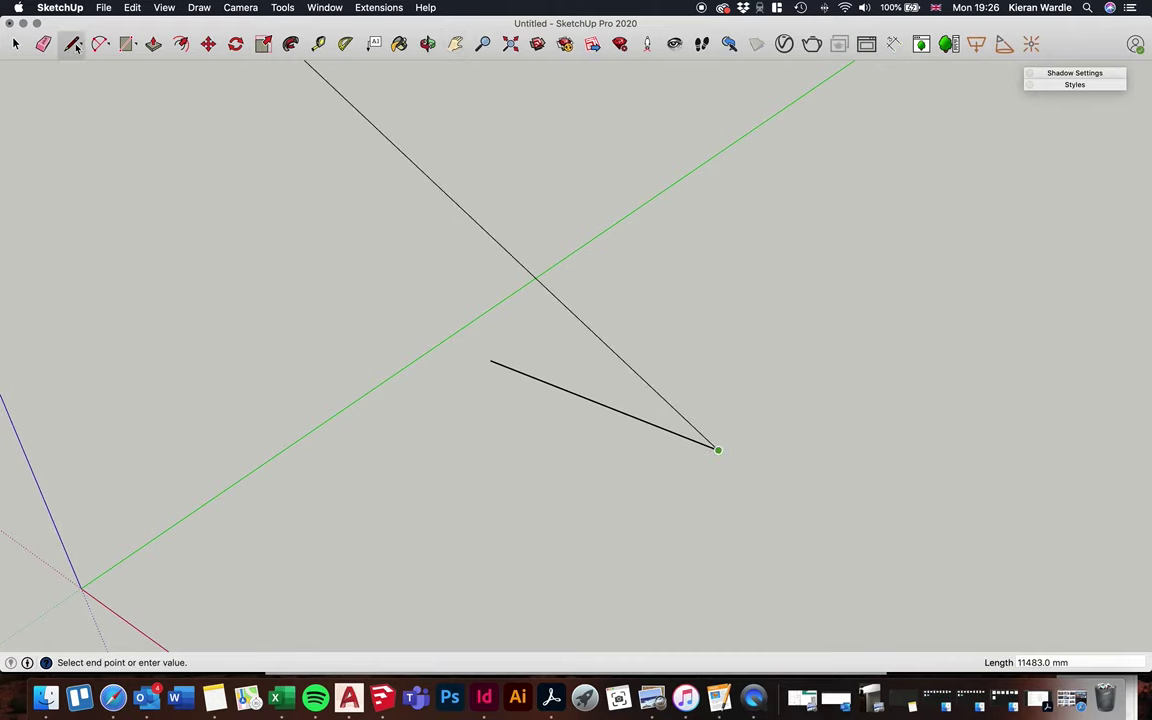
left_click(491, 360)
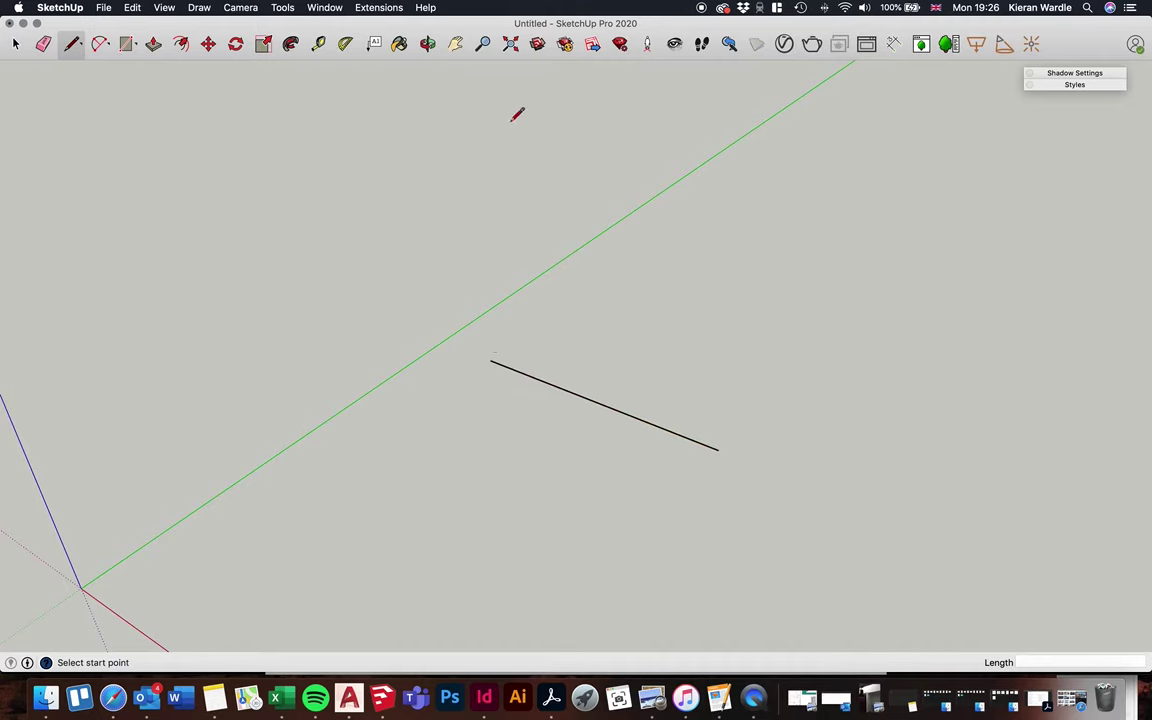
left_click(319, 47)
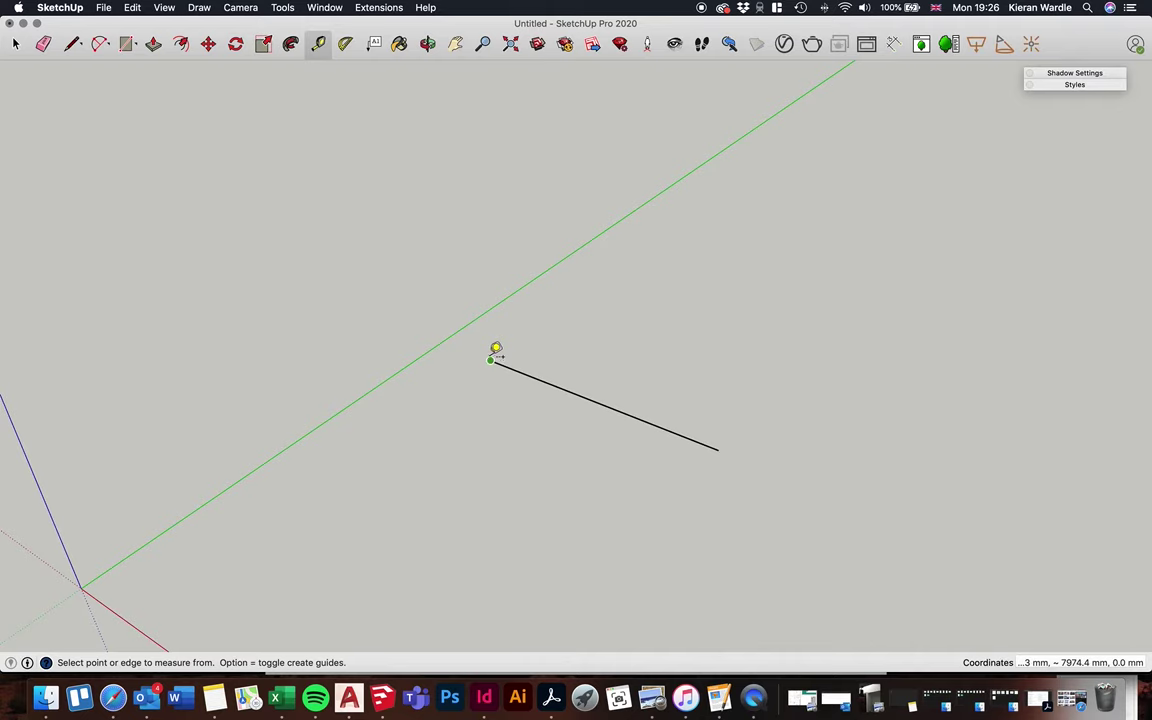
left_click(491, 359)
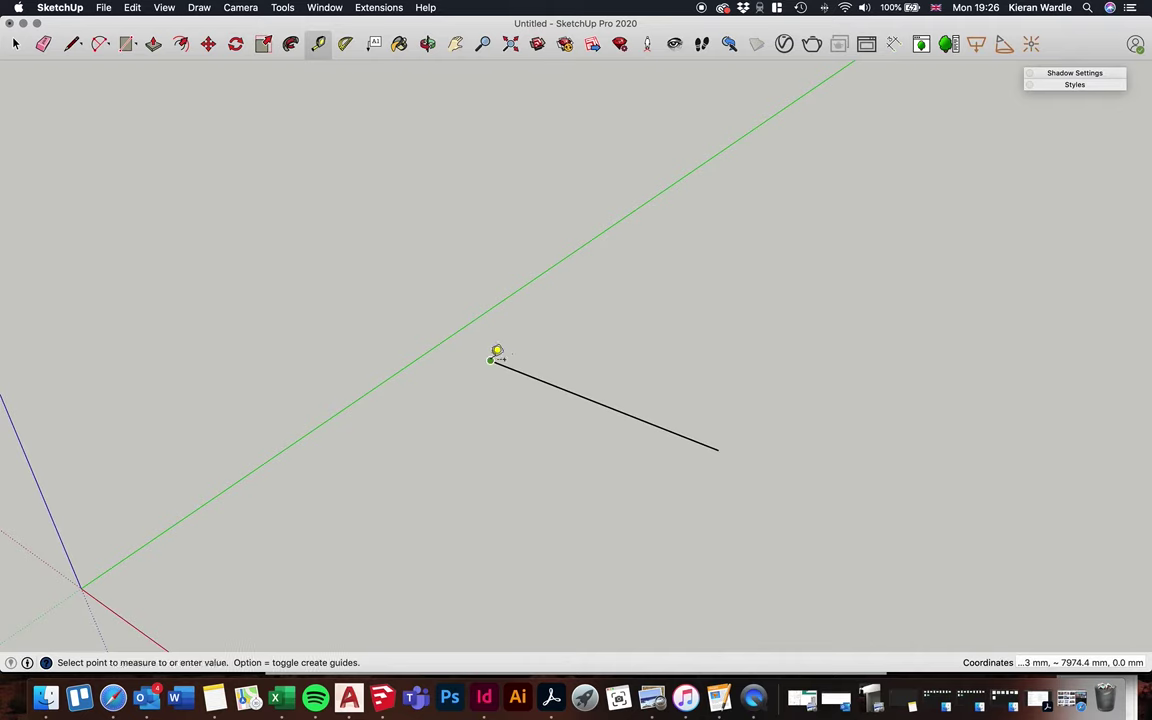
left_click(724, 444)
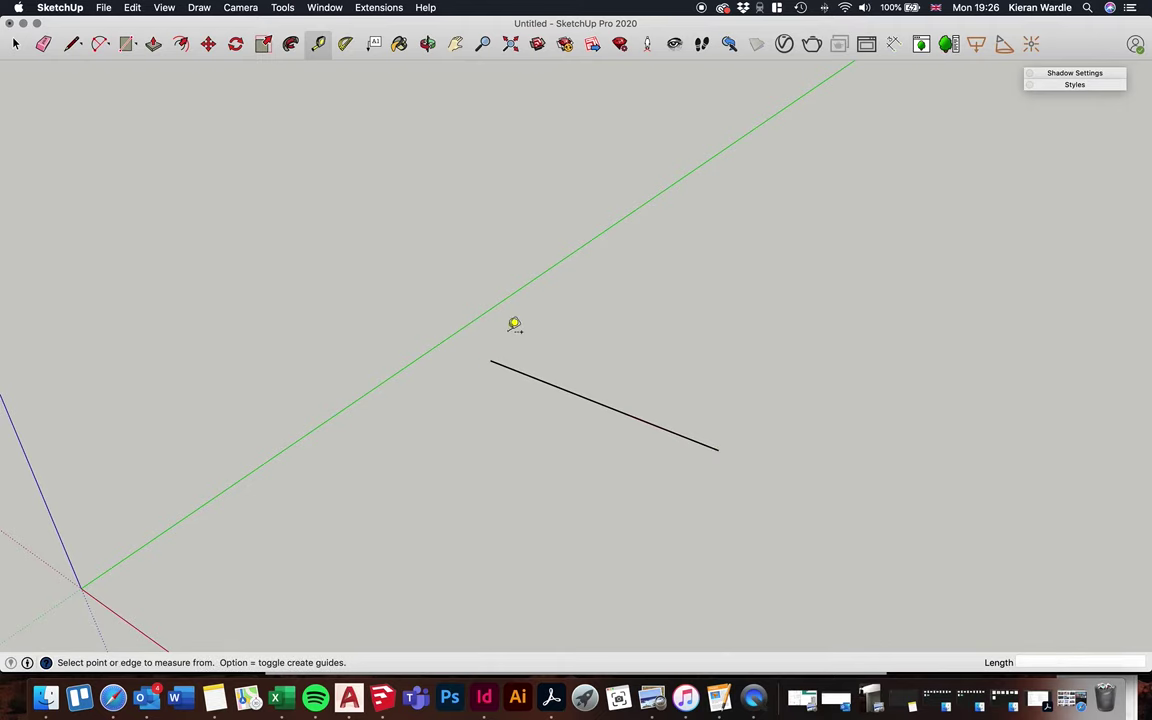
Draw a 300 mm line parallel to the green axis from the near end of the long line
left_click(455, 44)
left_click_drag(602, 365, 534, 266)
left_click(427, 44)
left_click_drag(483, 213, 491, 286)
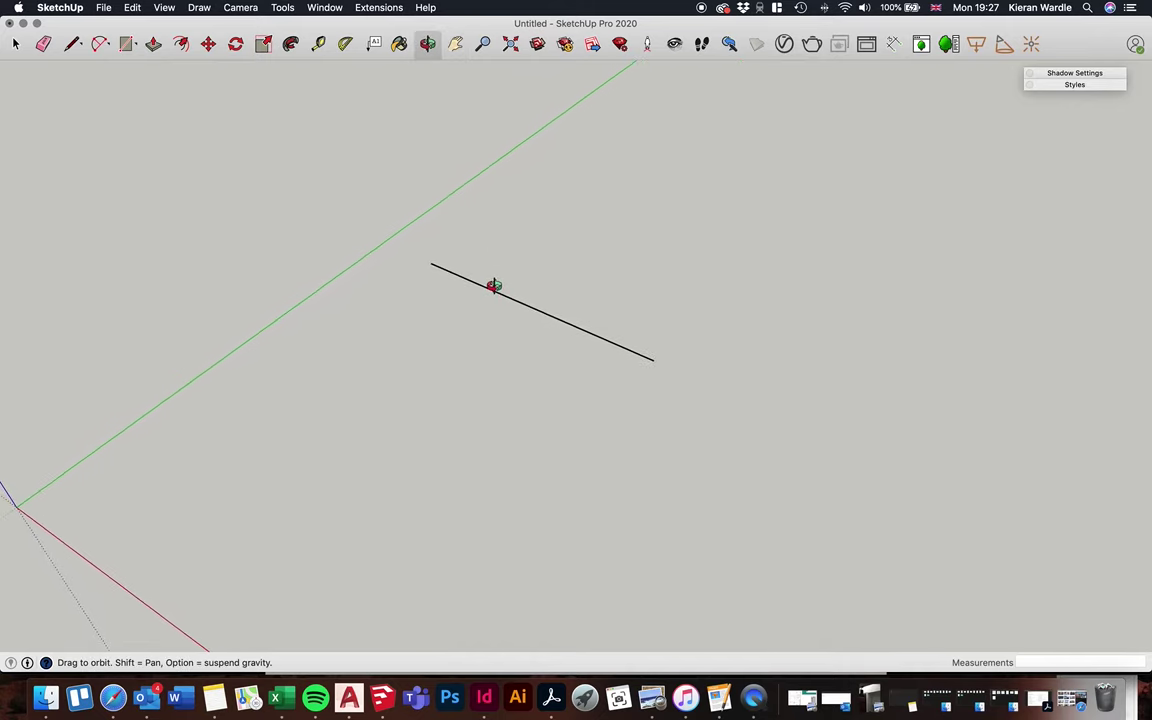
left_click(72, 44)
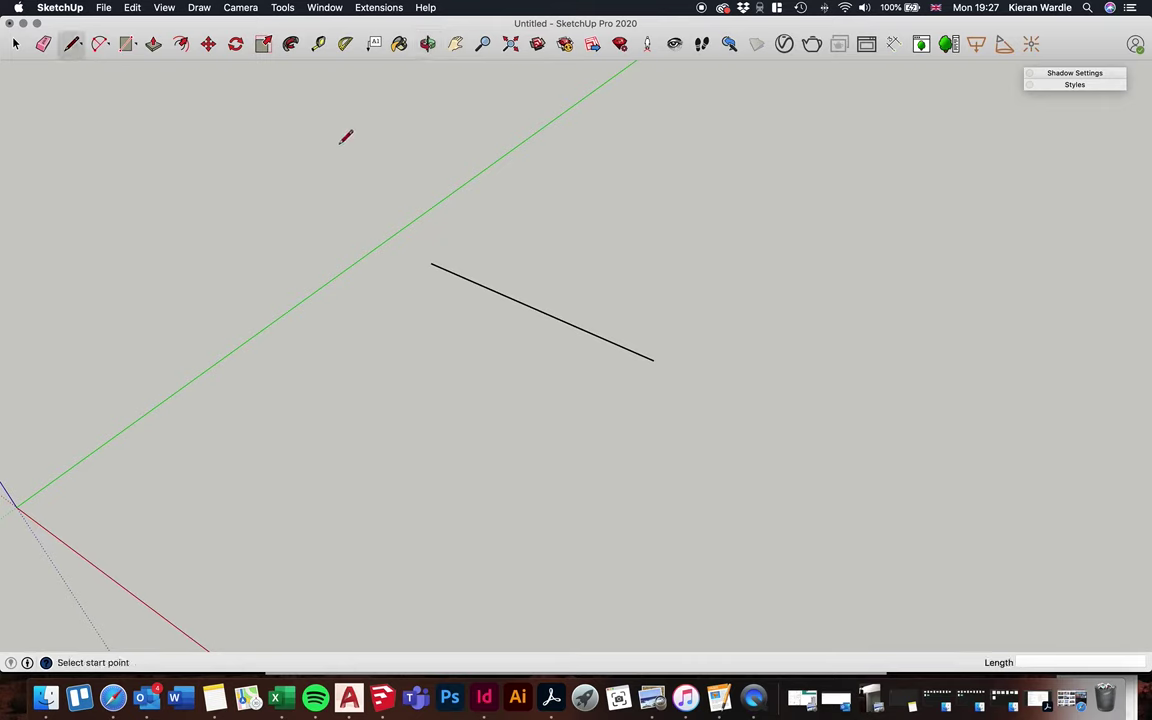
left_click(654, 359)
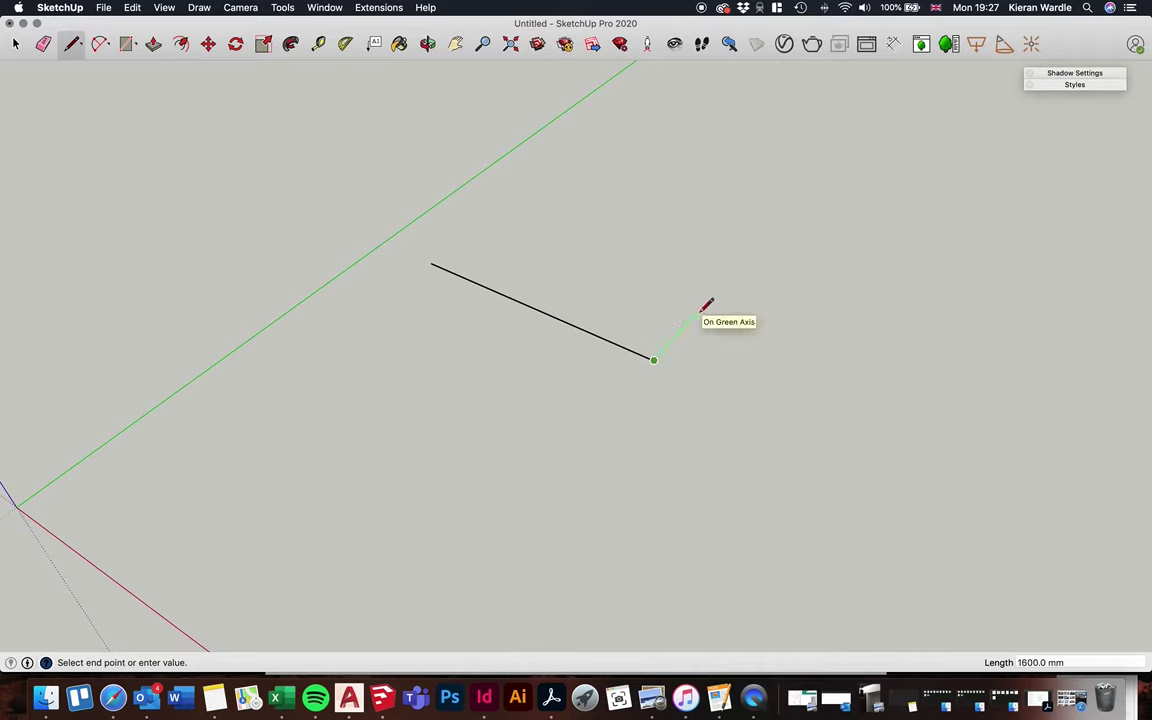
type("300")
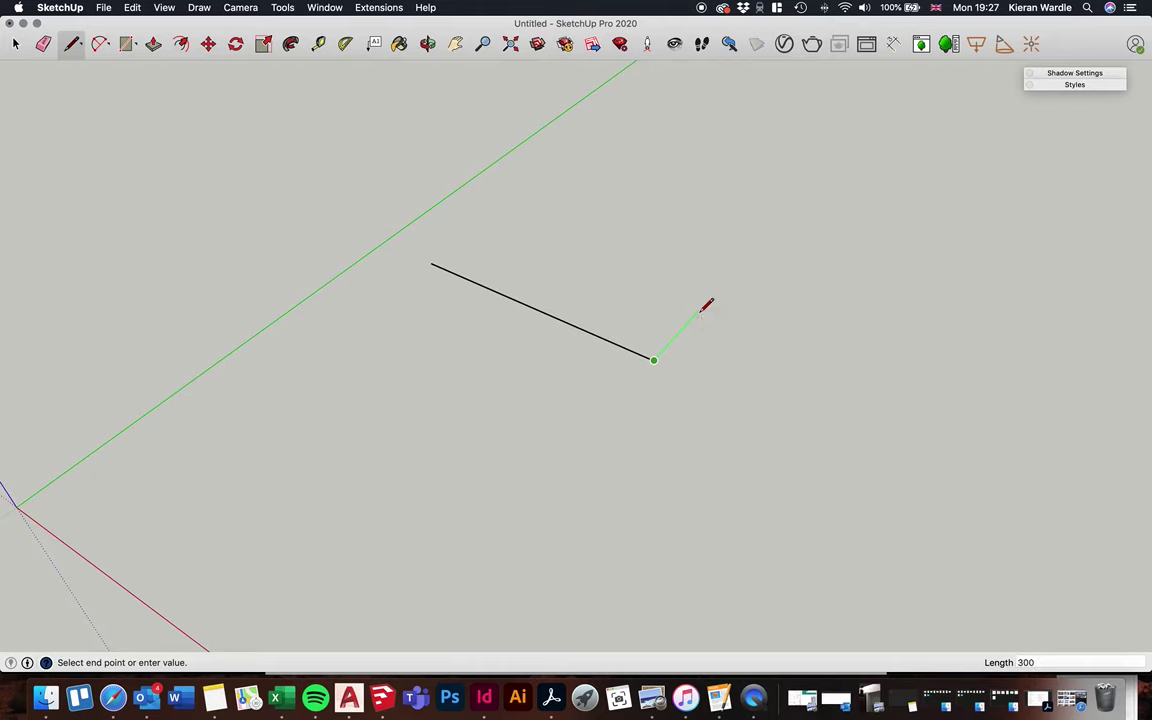
key("Return")
key("Escape")
scroll(620, 340, "up", 3)
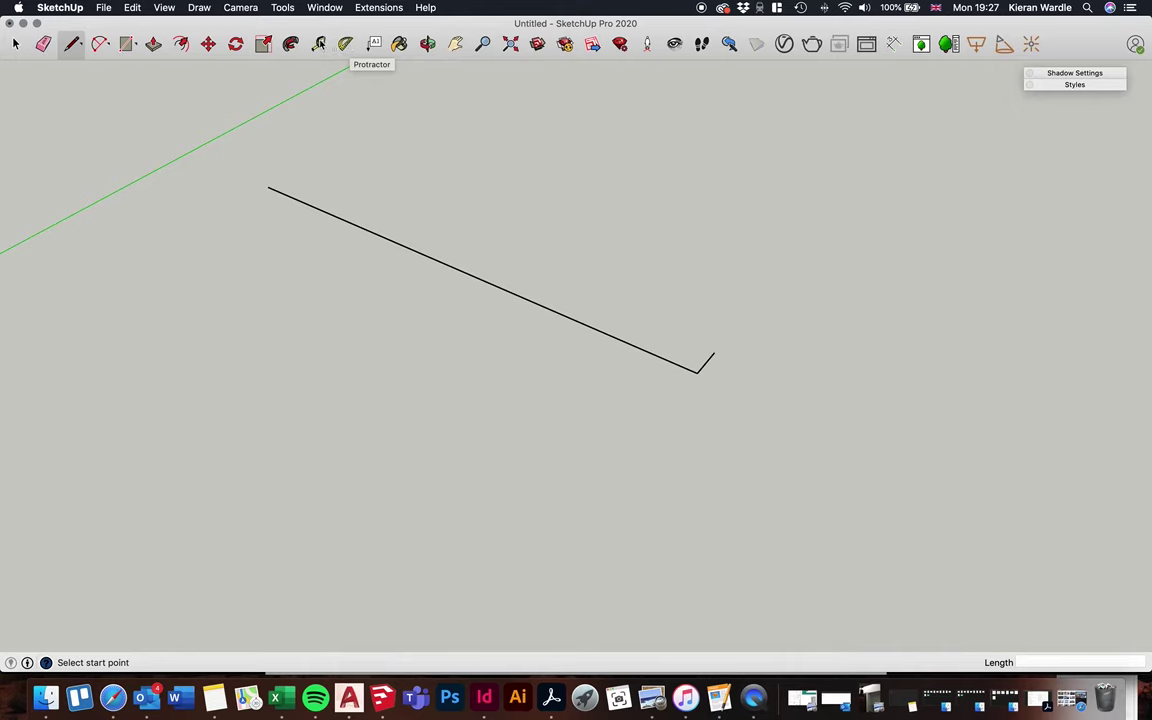
Place a guide parallel to the long line with the Tape Measure, offset 300 mm toward the short line's free end
left_click(318, 44)
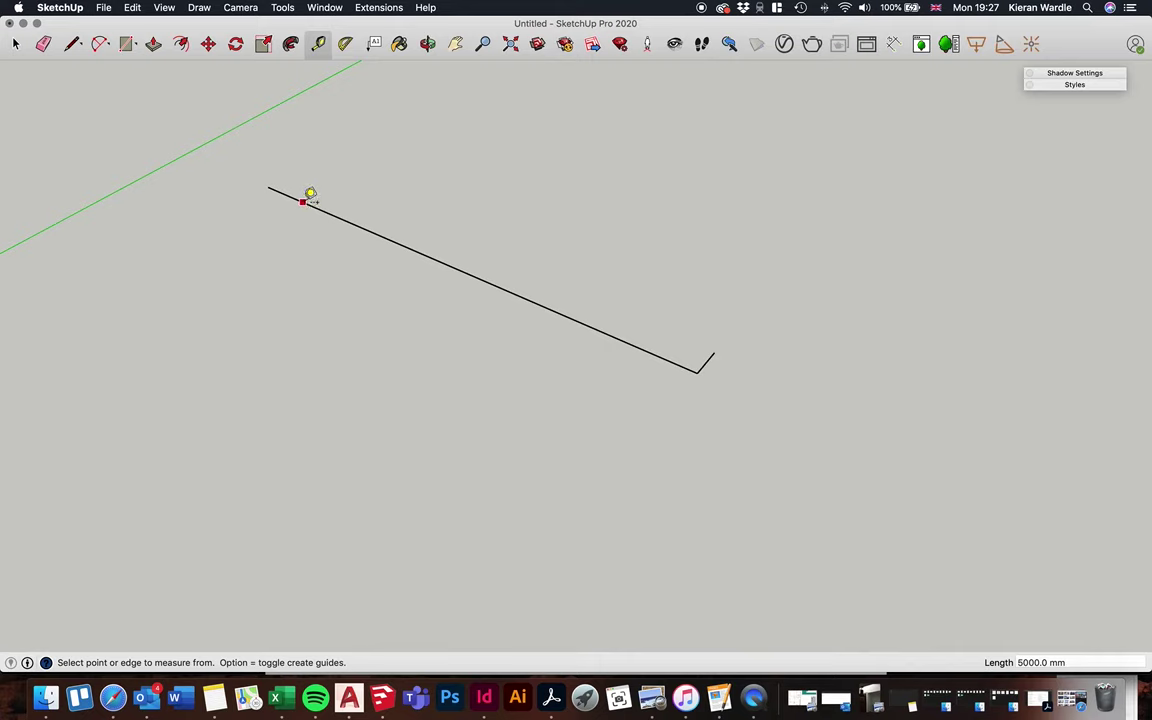
left_click(314, 206)
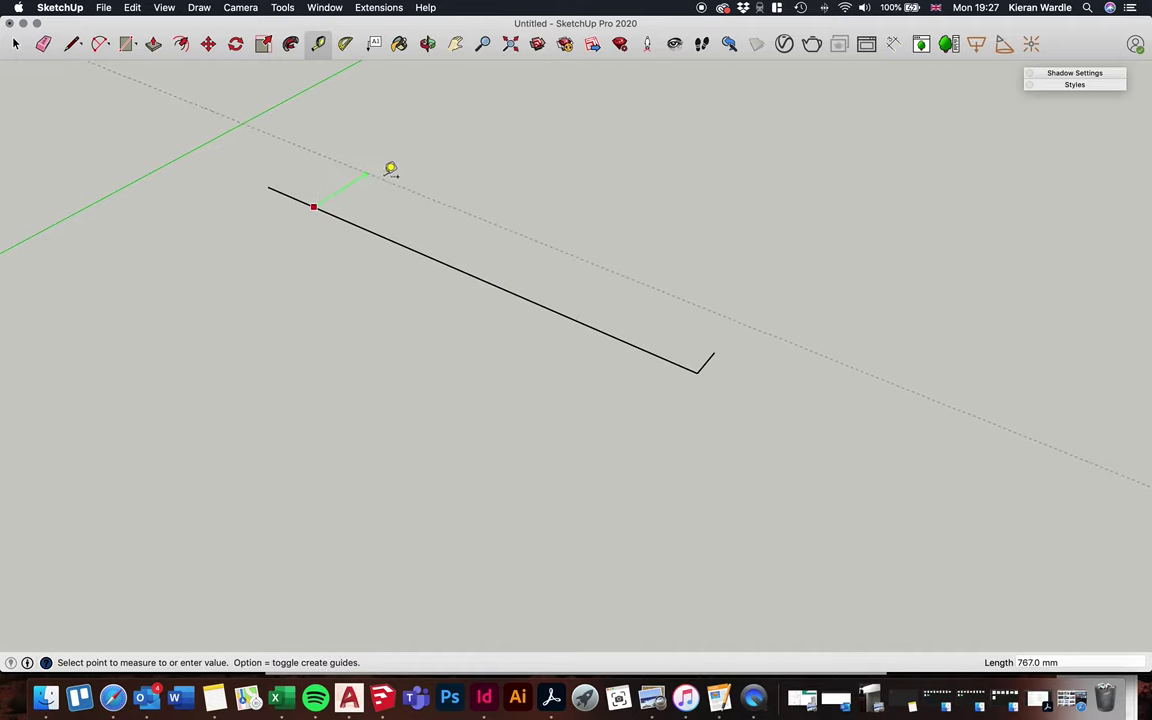
type("30")
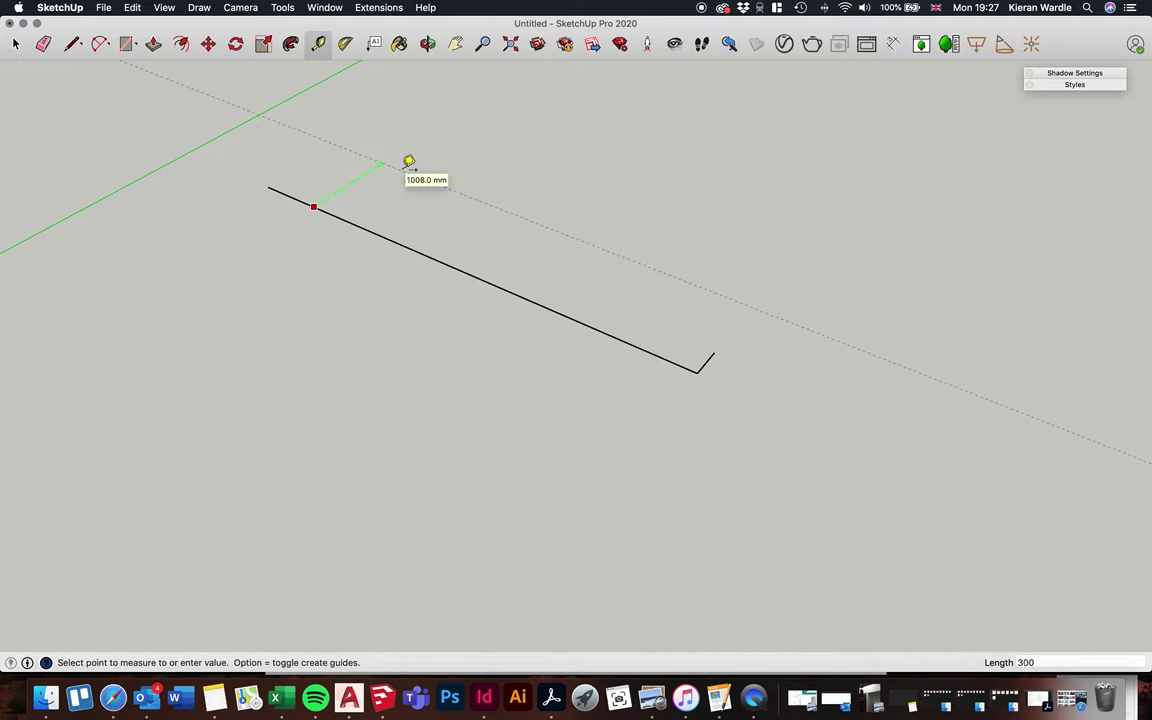
type("0")
key("Return")
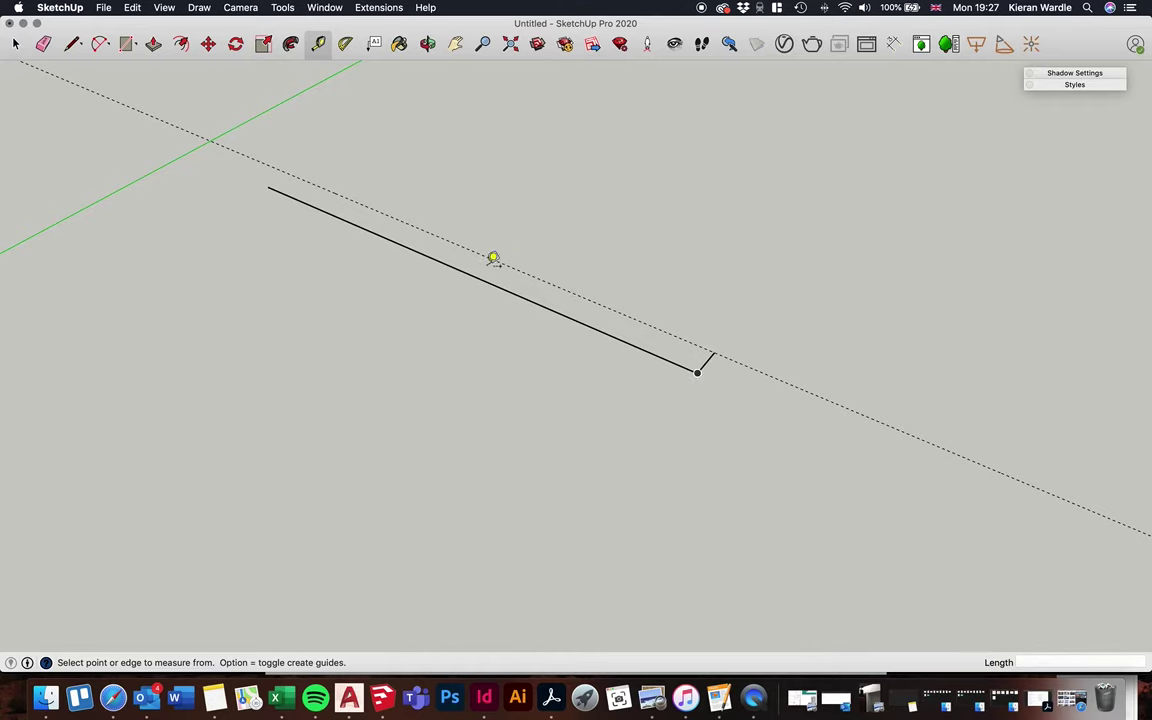
Place a guide parallel to the short line, offset 5000 mm toward the far end of the long line
scroll(694, 337, "up", 3)
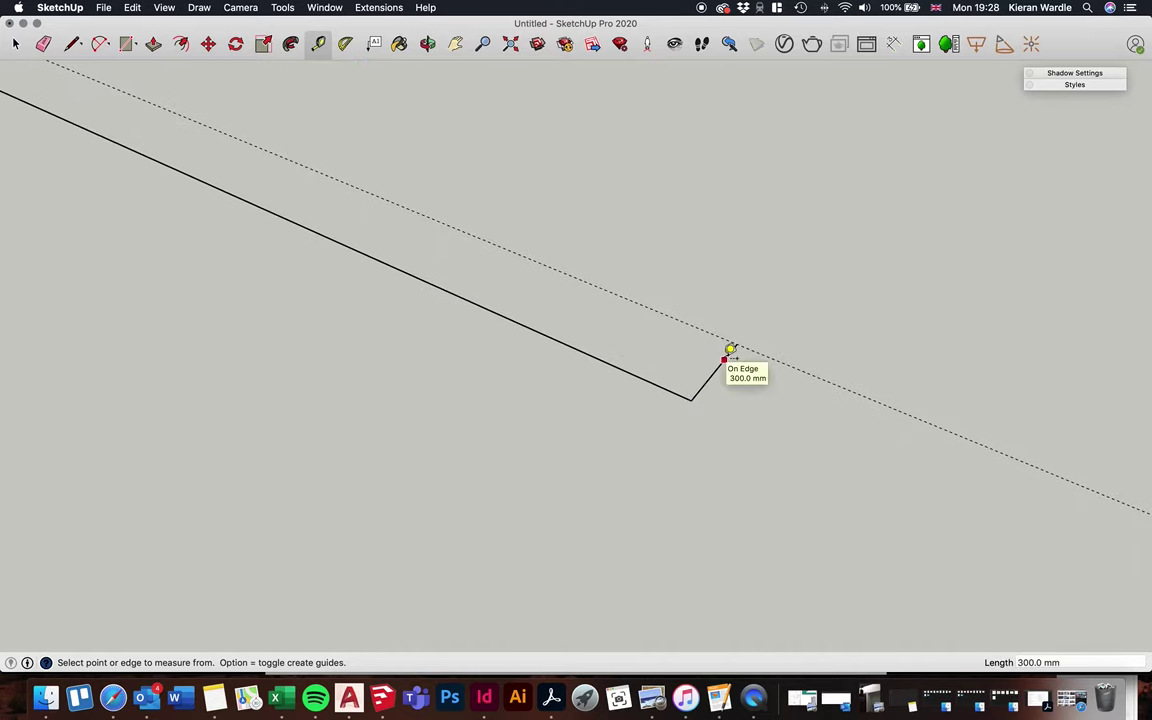
left_click(731, 350)
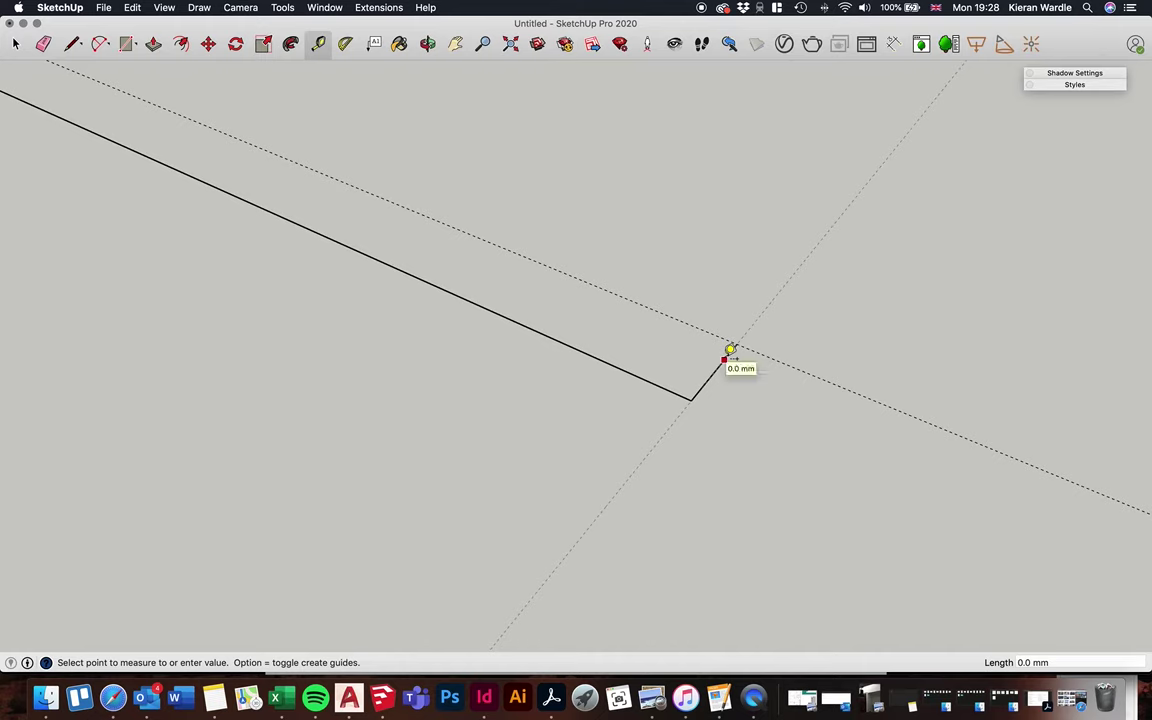
scroll(731, 350, "down", 5)
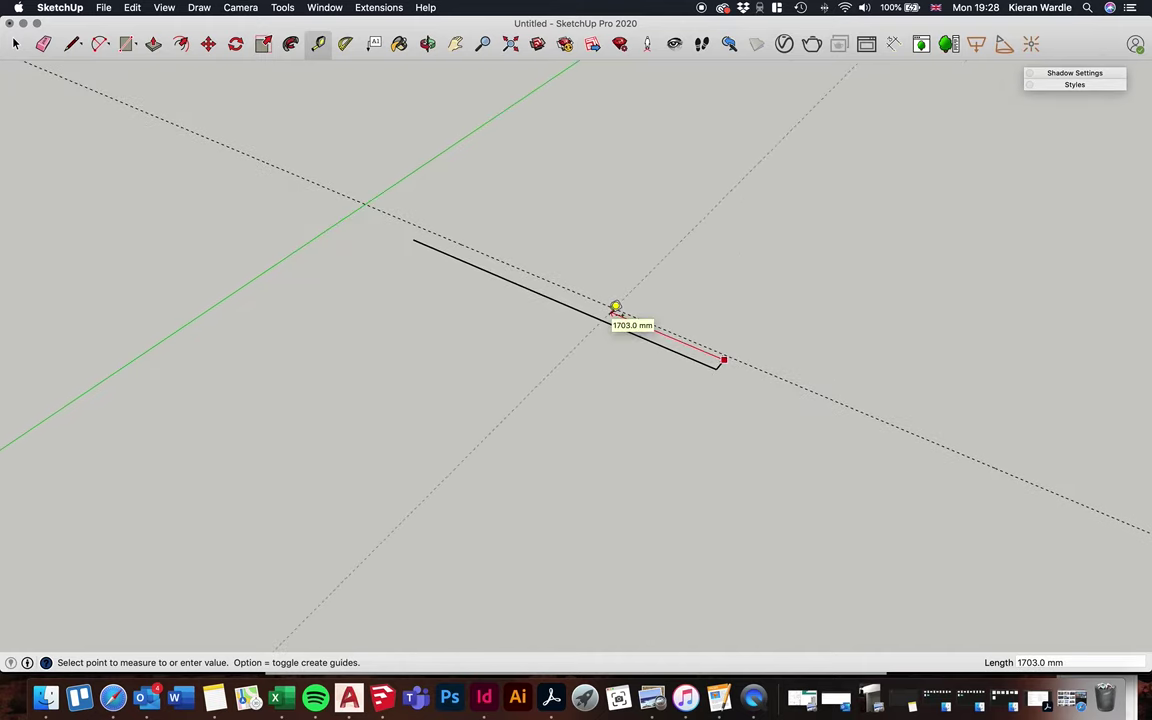
type("5000")
key("Return")
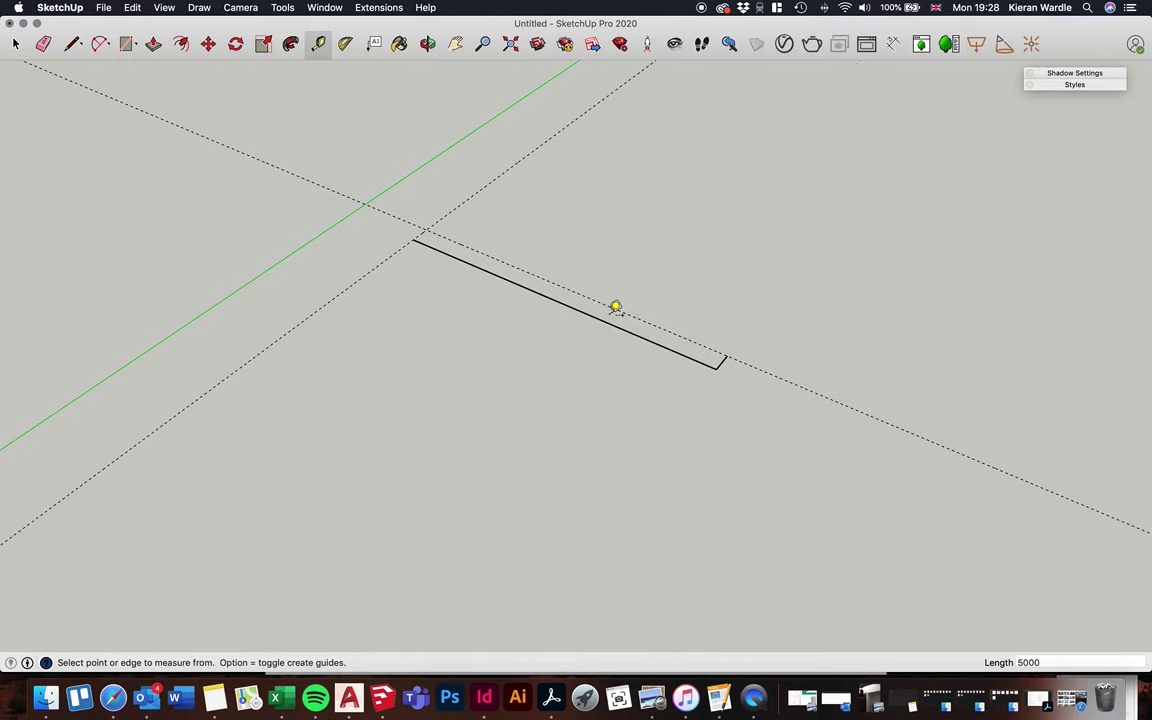
Repeat the cross guide by offsetting it from the short line's midpoint onto the guide at the far end
scroll(680, 338, "up", 3)
left_click(768, 387)
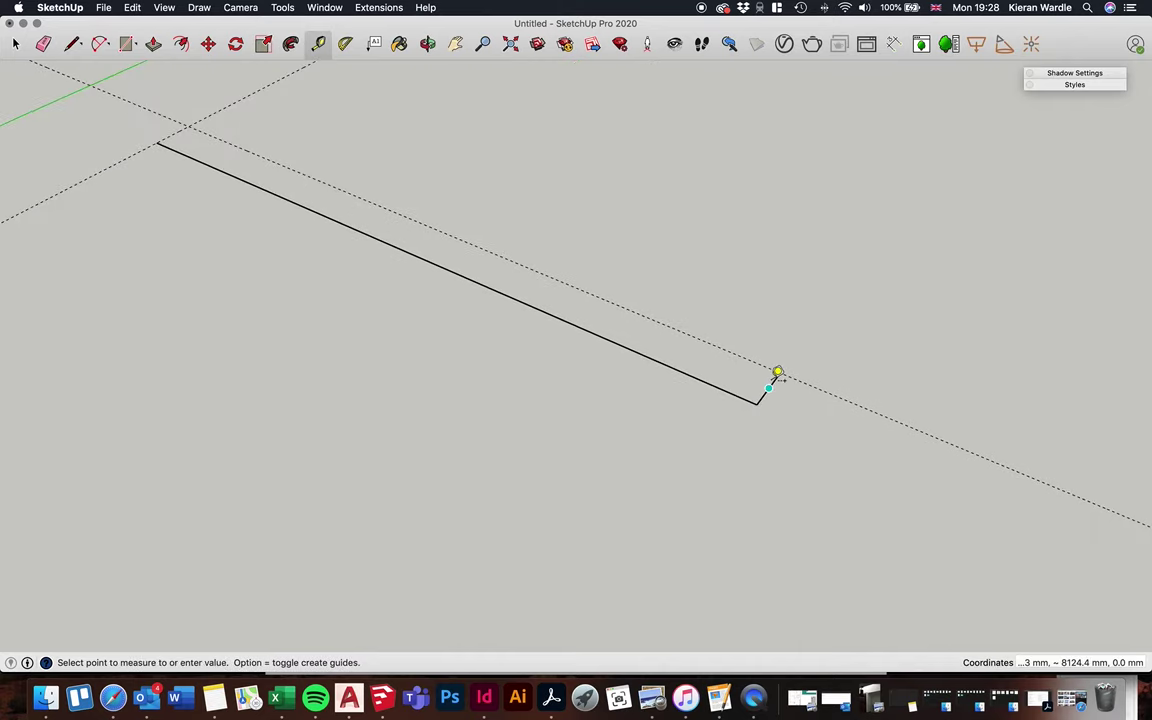
left_click(168, 135)
scroll(704, 435, "down", 3)
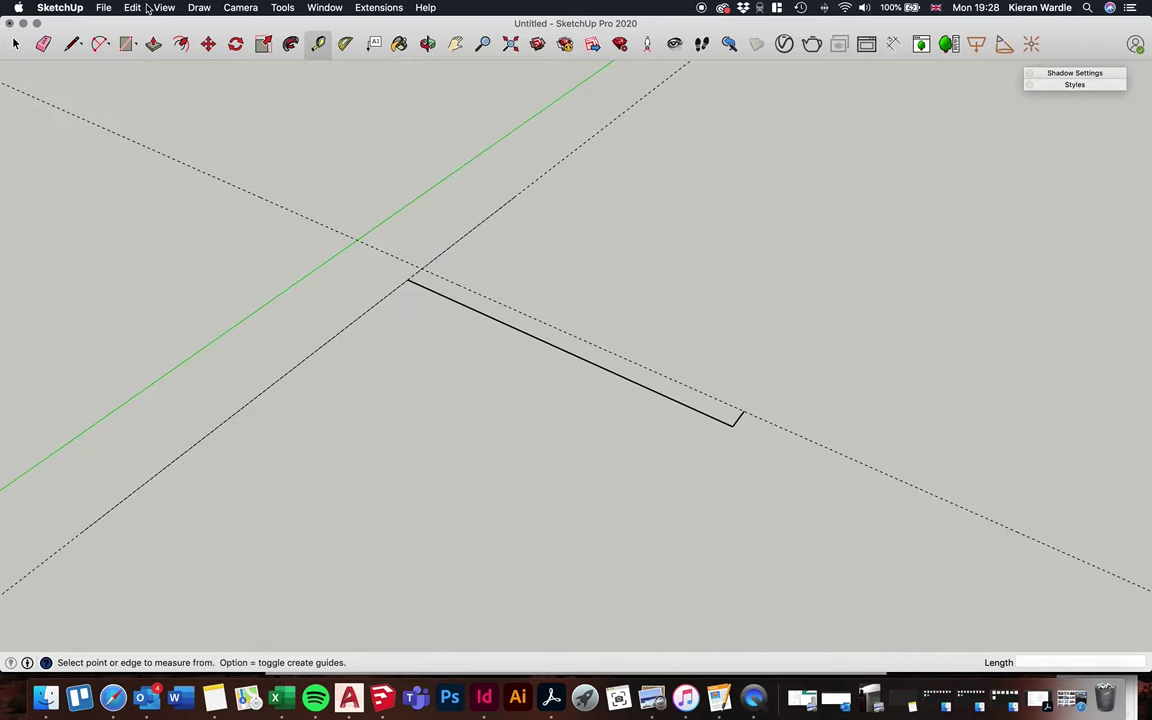
Close the 5000 by 300 mm rectangle by drawing its two missing edges through the guides' intersection
left_click(72, 43)
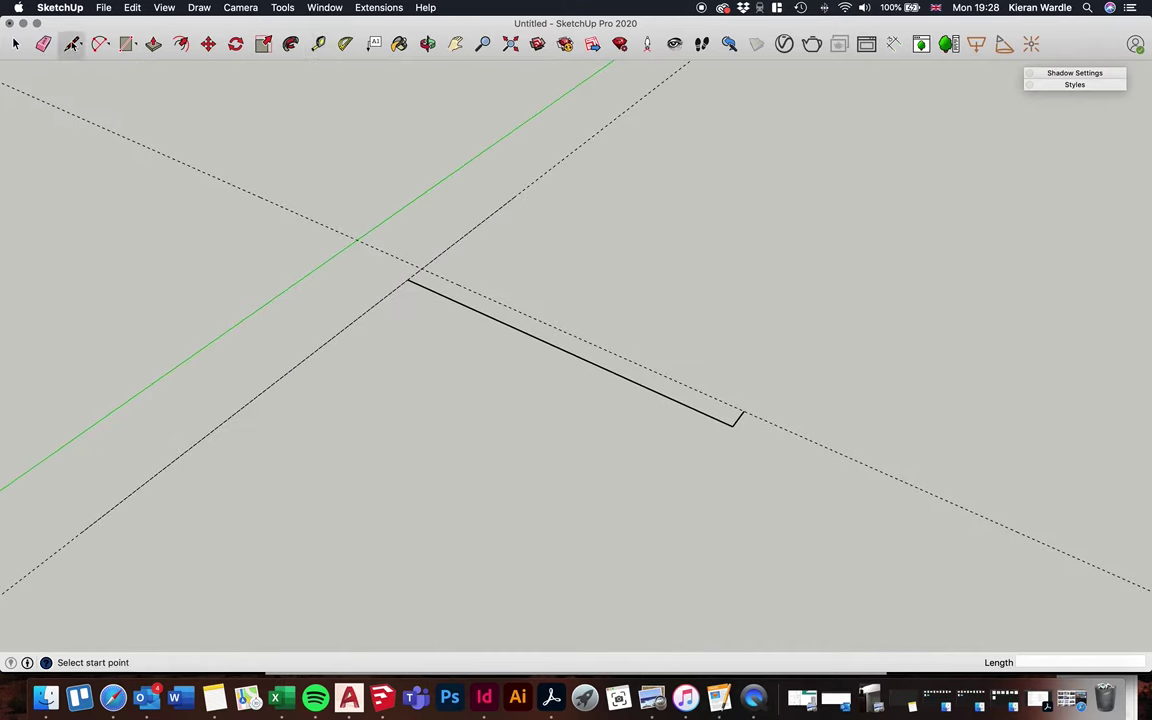
left_click(744, 410)
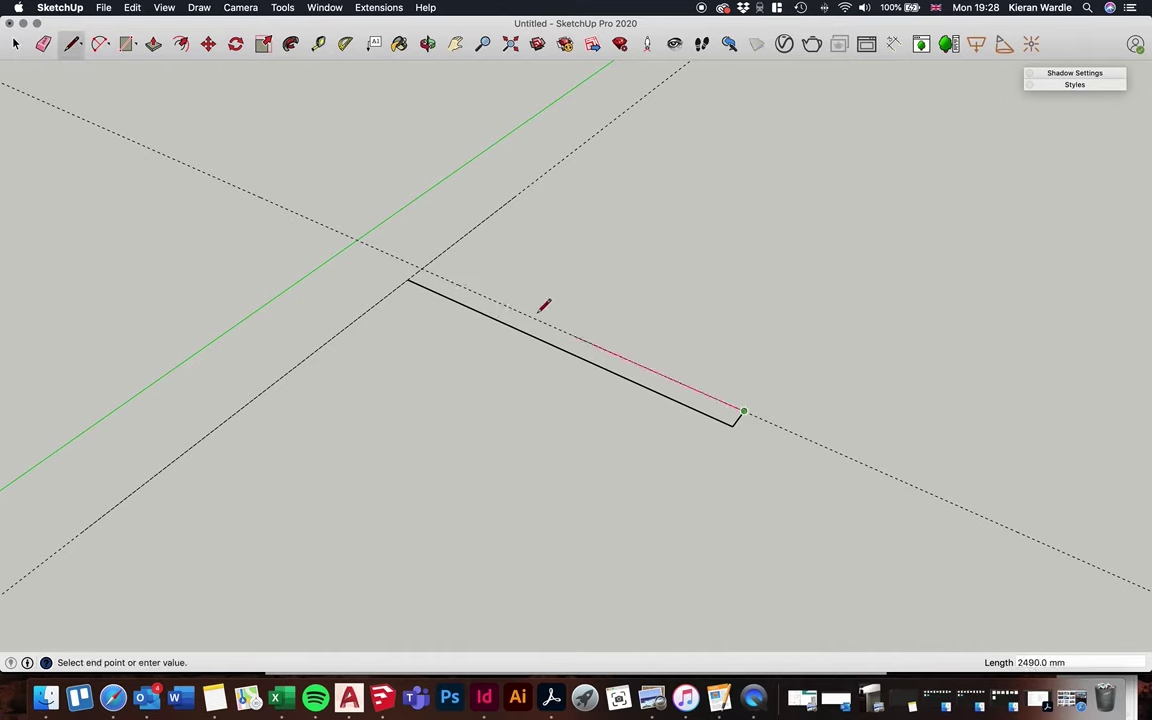
left_click(421, 268)
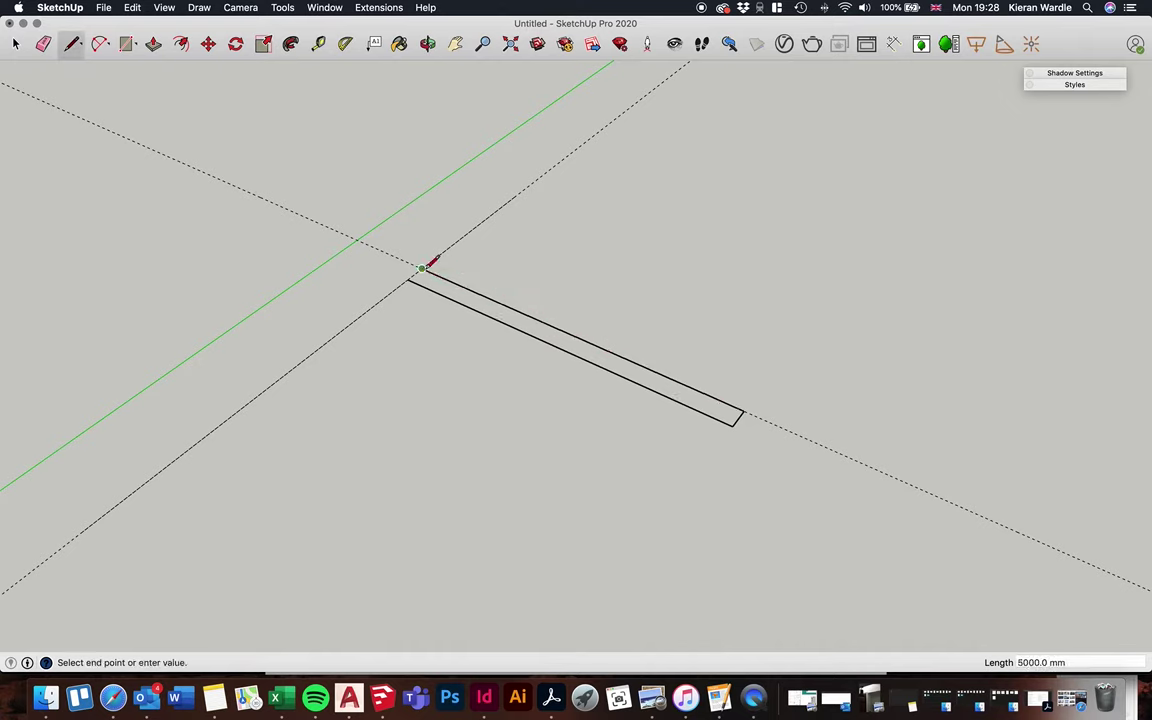
left_click(410, 279)
scroll(421, 272, "up", 3)
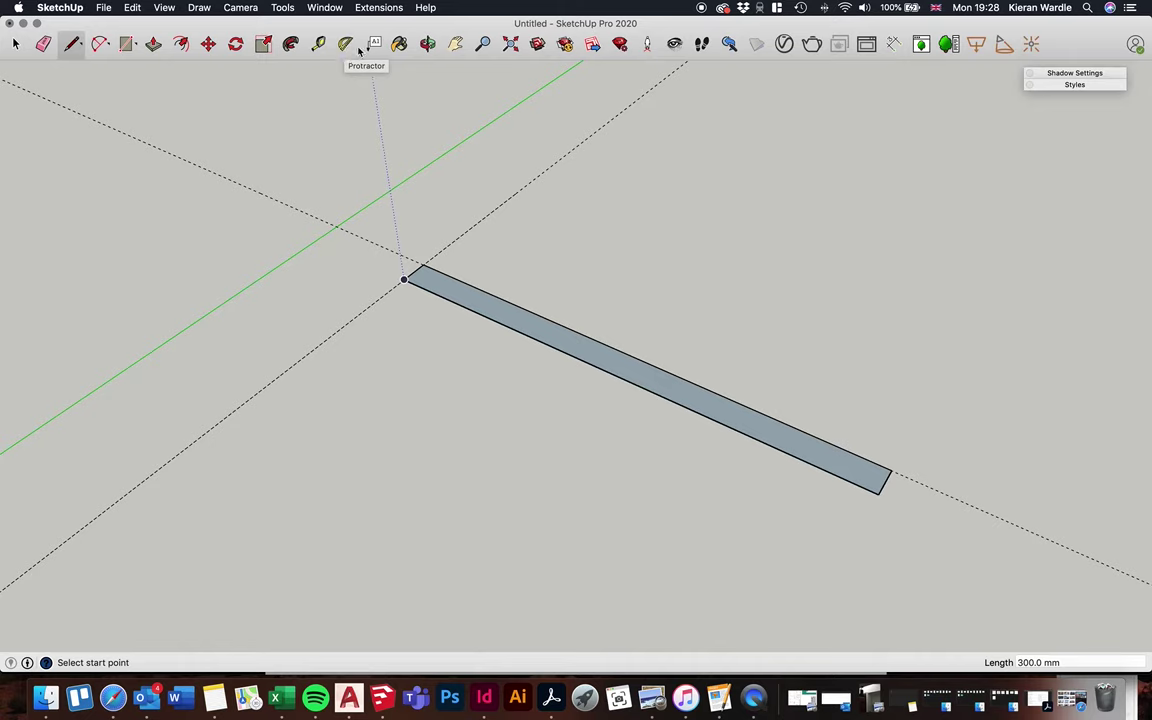
Measure the rectangle lengthwise from the far guide to the near corner and across its width with the Tape Measure
left_click(427, 44)
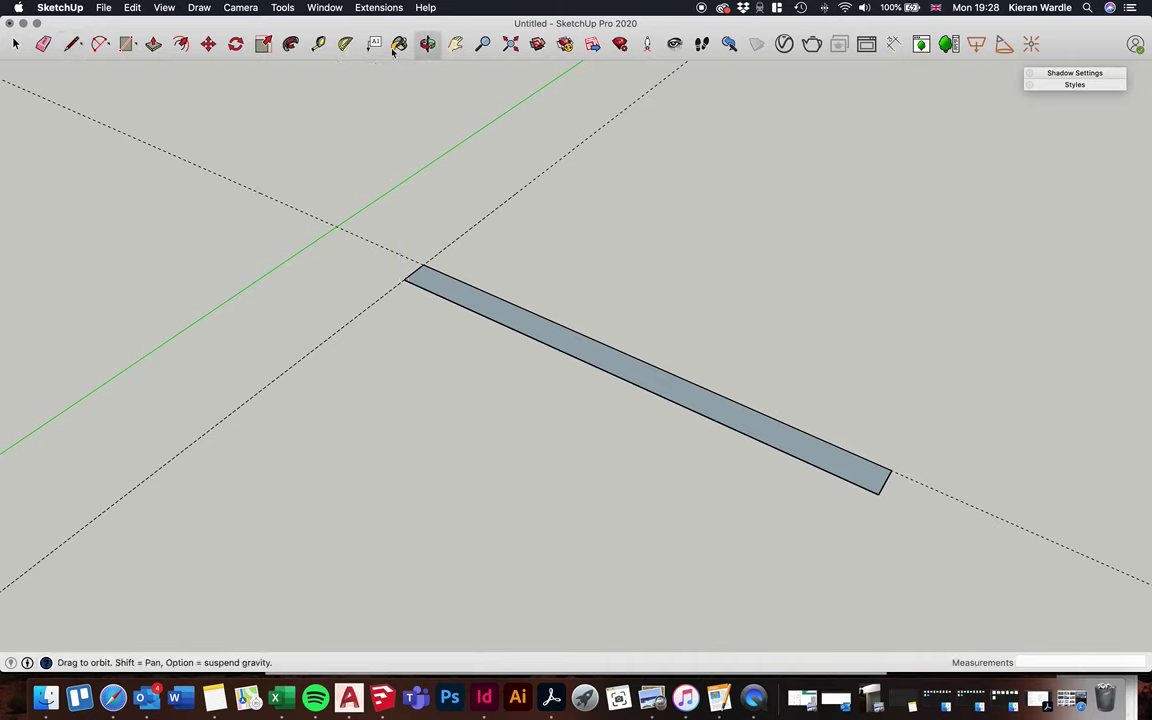
left_click(319, 44)
left_click(442, 250)
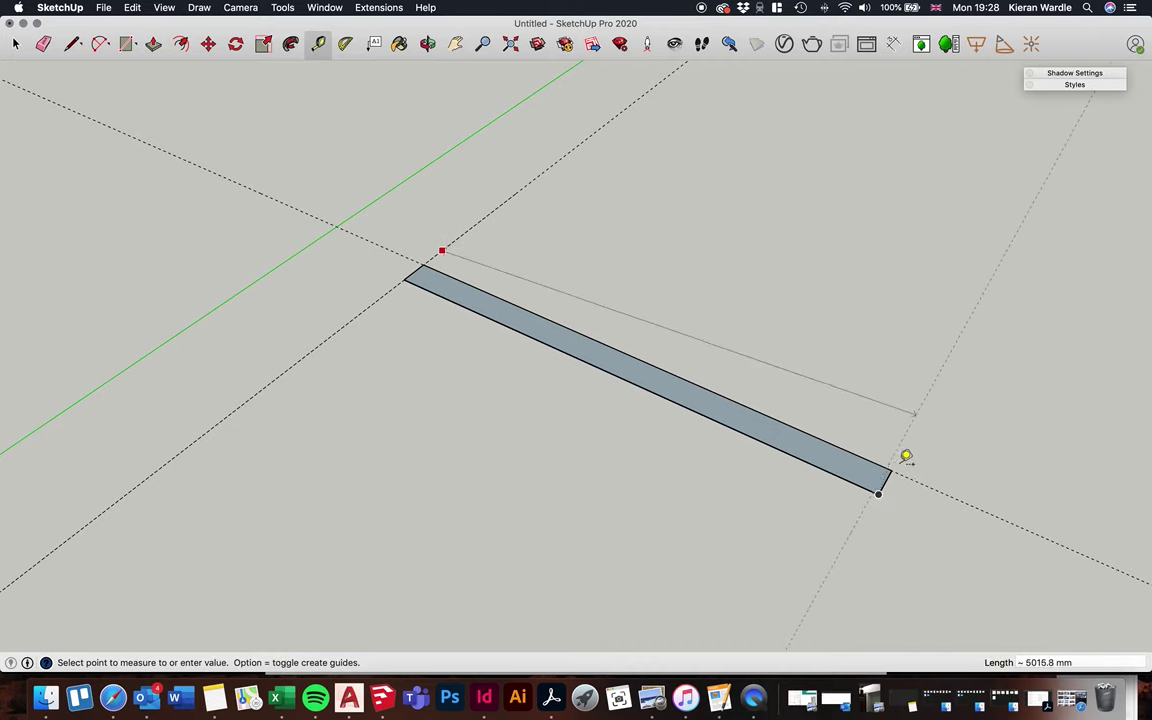
left_click(902, 461)
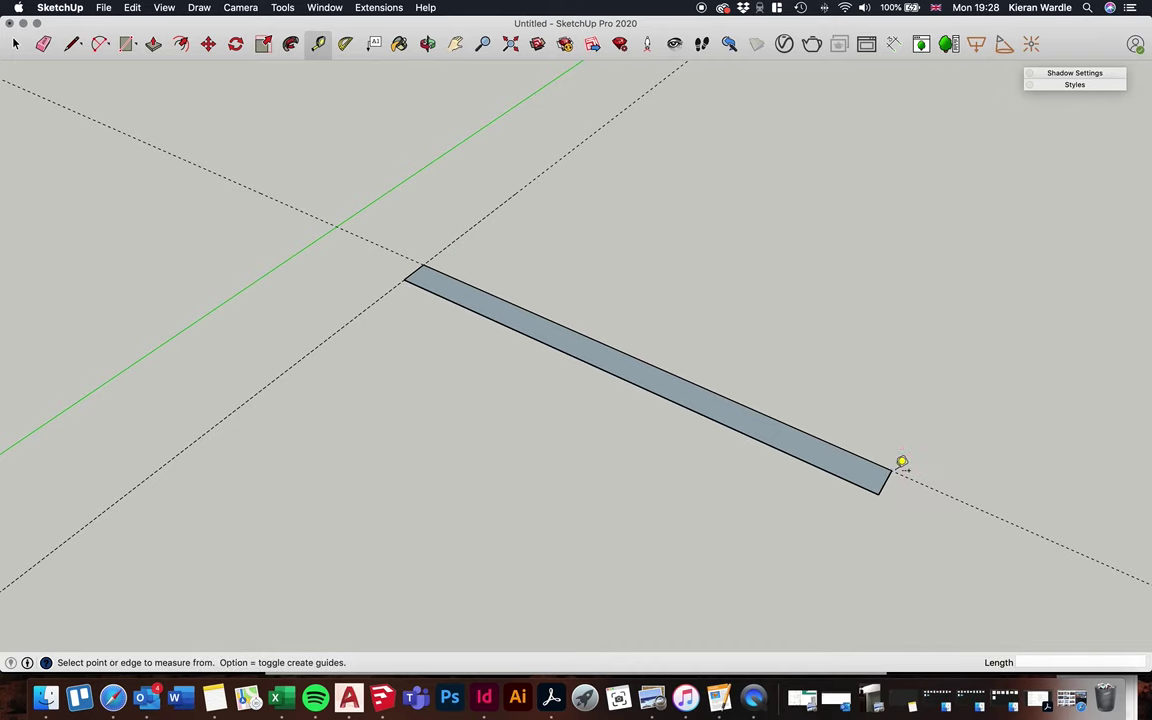
left_click(822, 468)
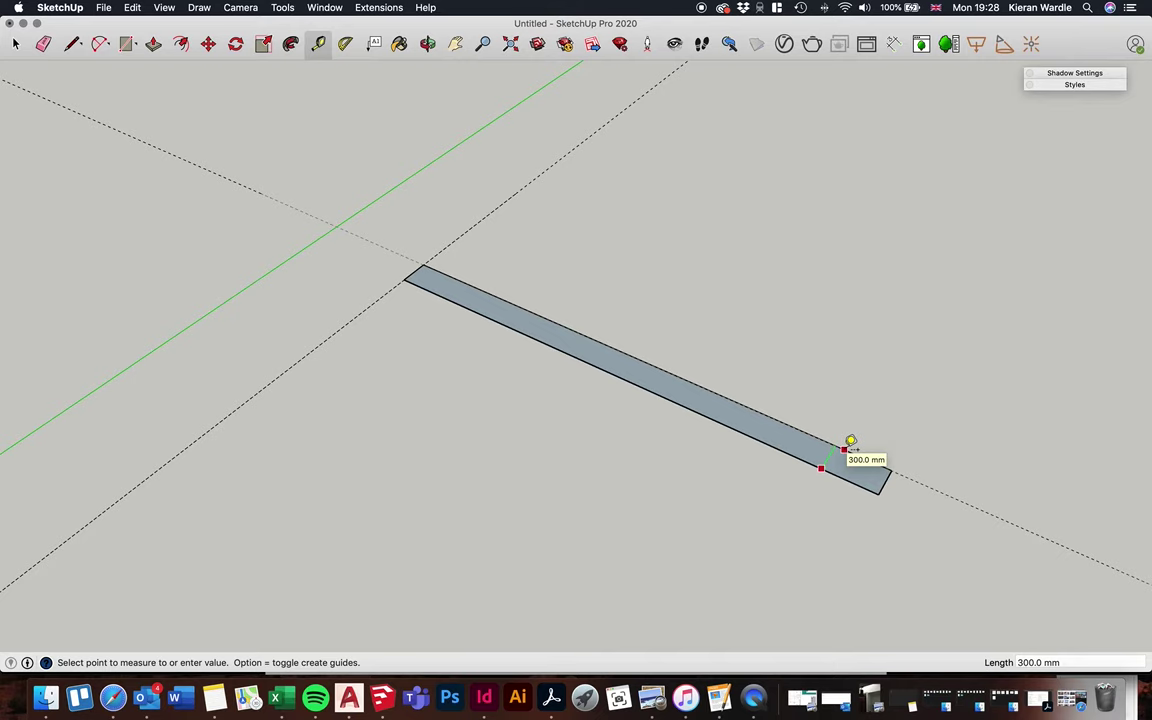
left_click(845, 448)
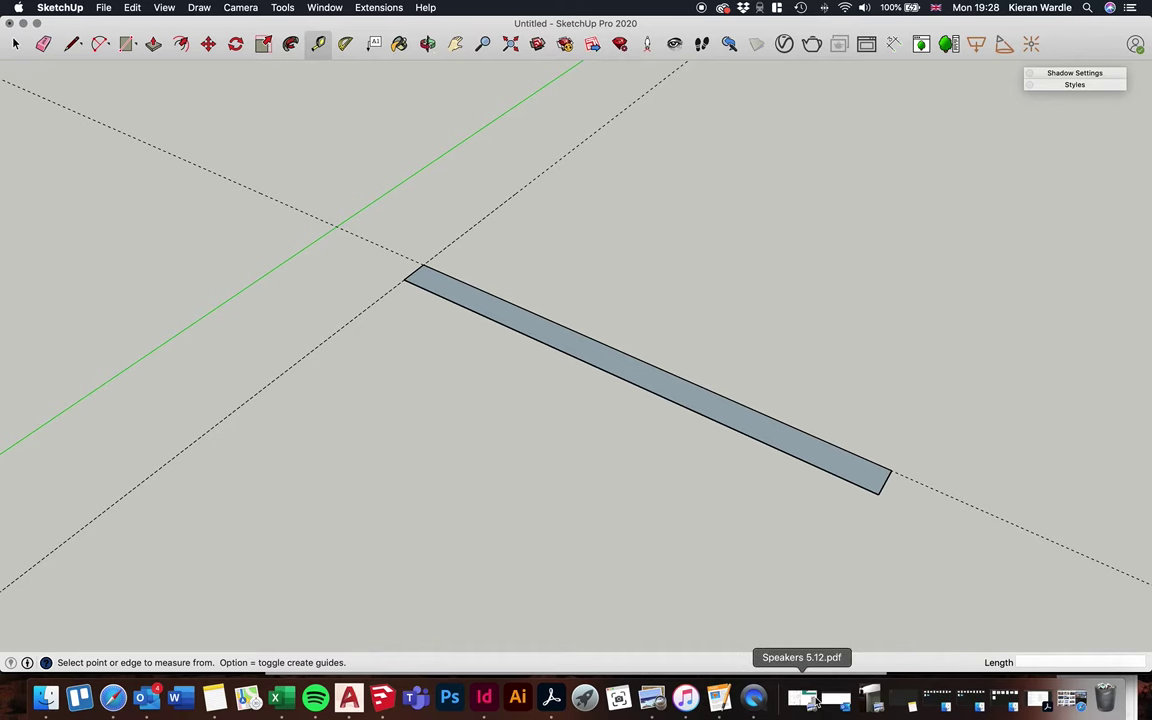
Switch to Preview to view the reference drawing Beauchamp02.jpg, and return to SketchUp
left_click(651, 697)
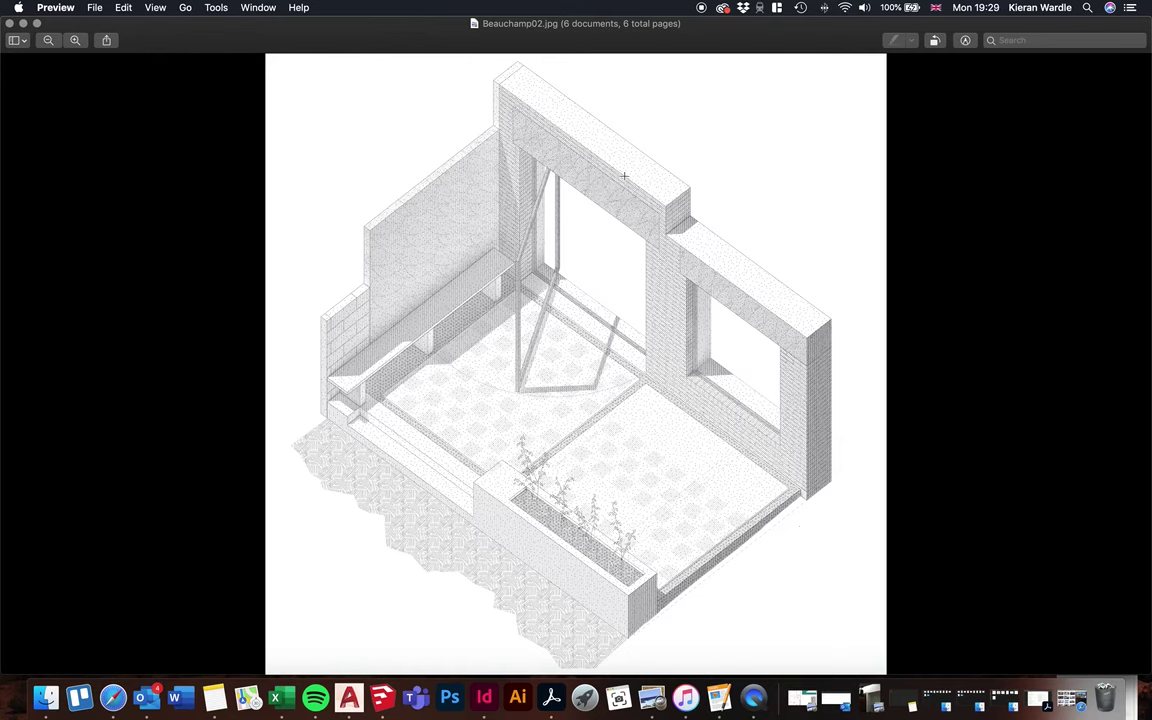
left_click(23, 23)
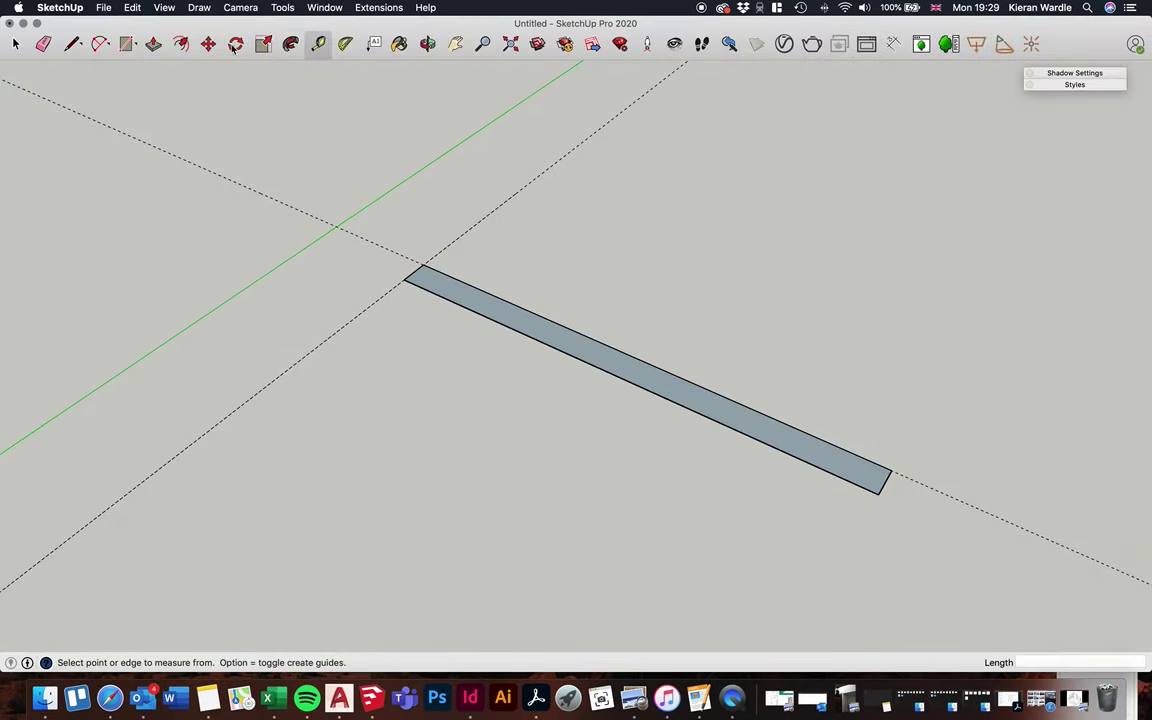
Extrude the rectangular wall footprint upward by 3000 mm with Push/Pull
left_click(153, 44)
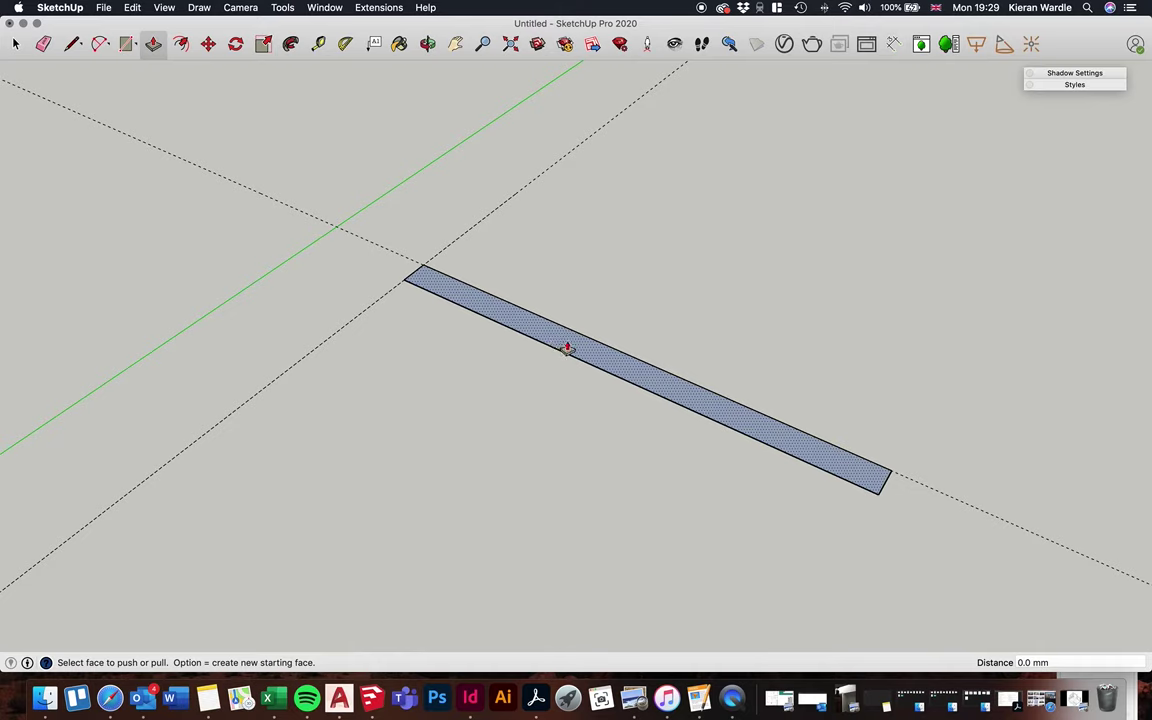
left_click_drag(566, 348, 579, 189)
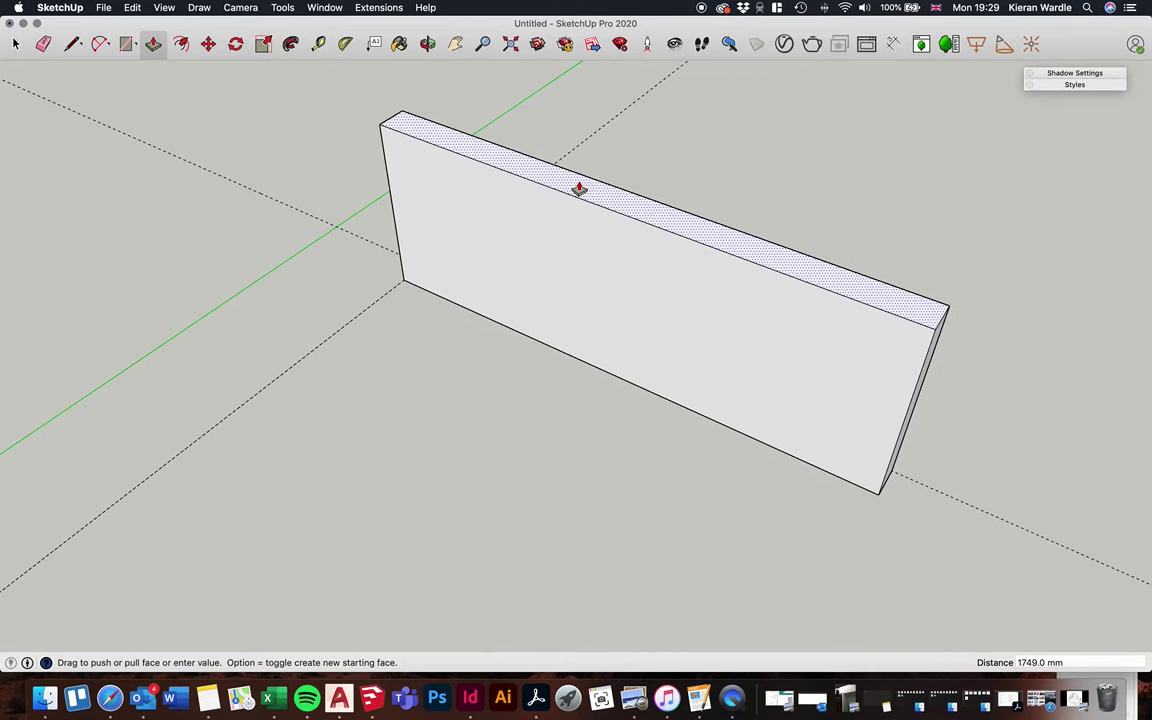
type("3000")
key("Return")
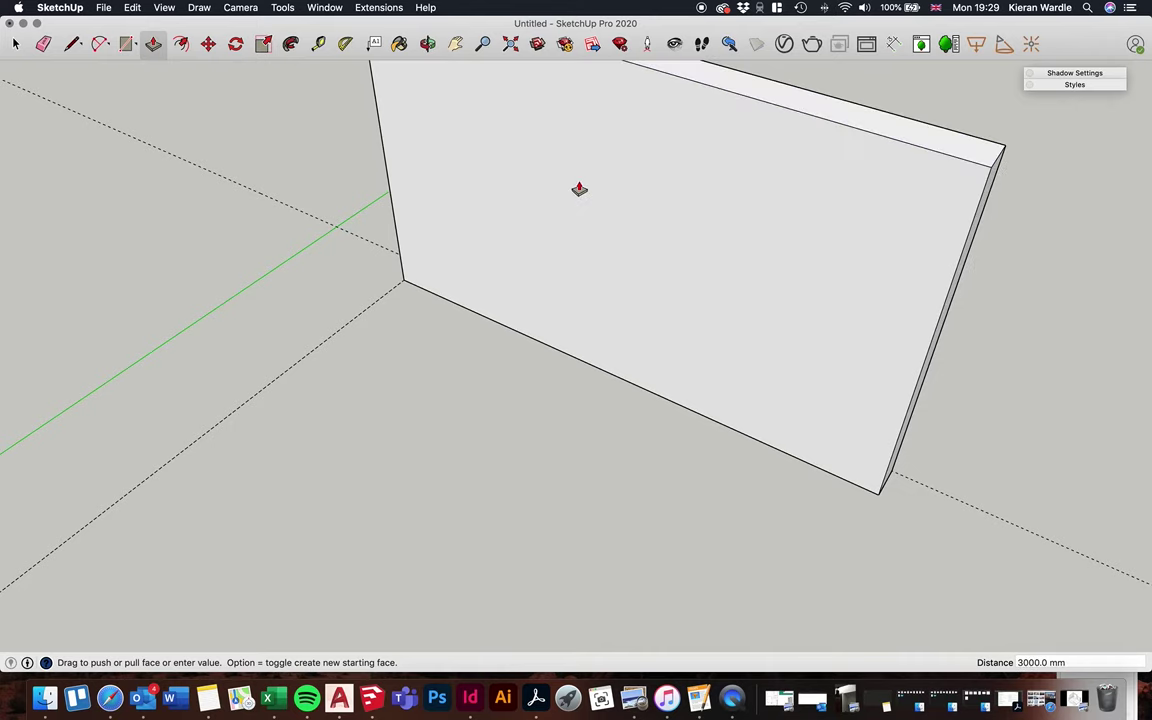
Draw a line across the wall's top face joining the midpoints of its two long edges
key("o")
left_click_drag(357, 374, 414, 342)
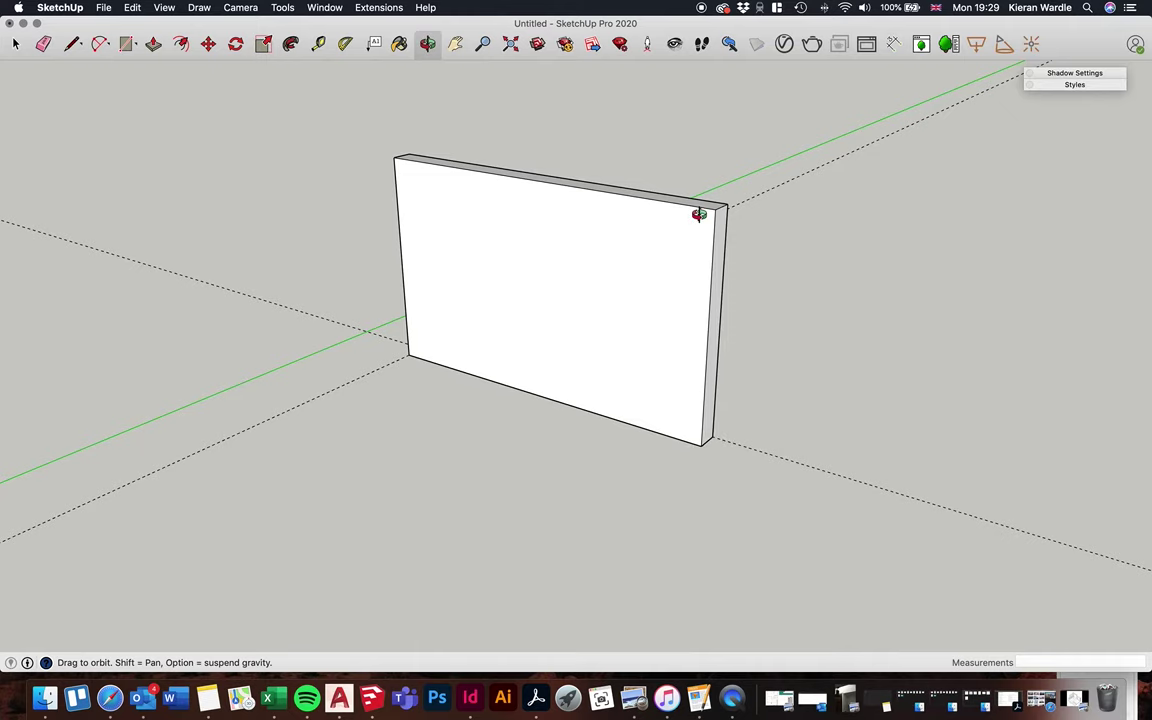
left_click_drag(697, 224, 717, 319)
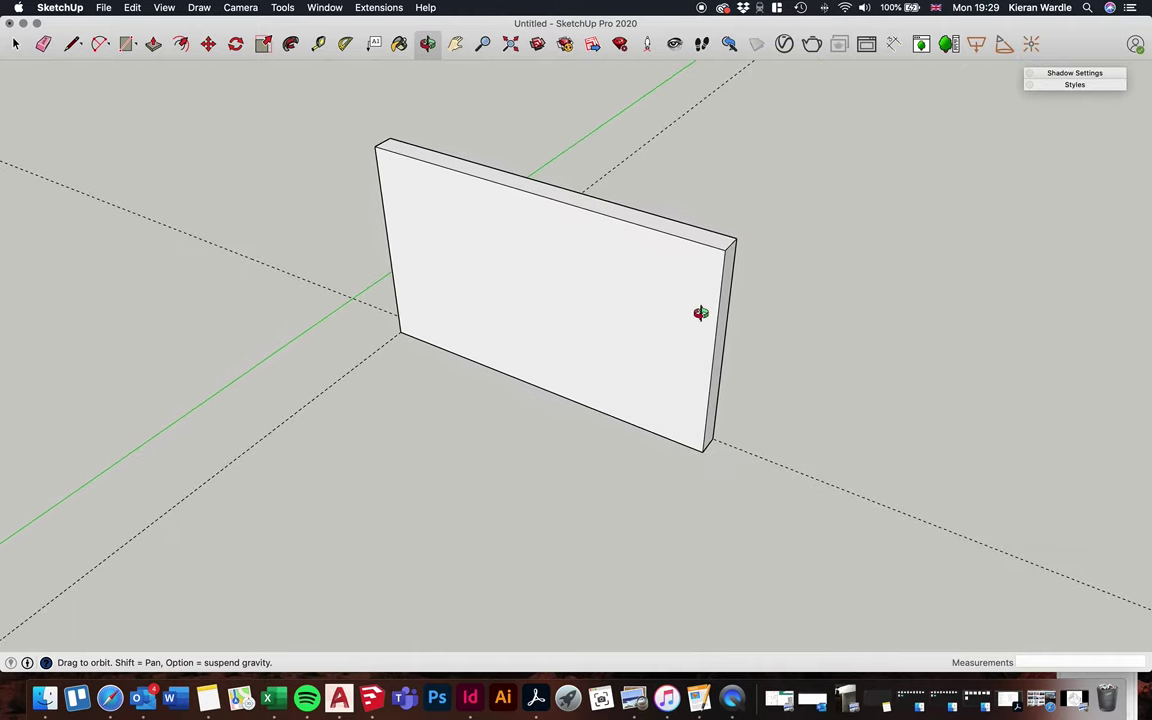
left_click(72, 44)
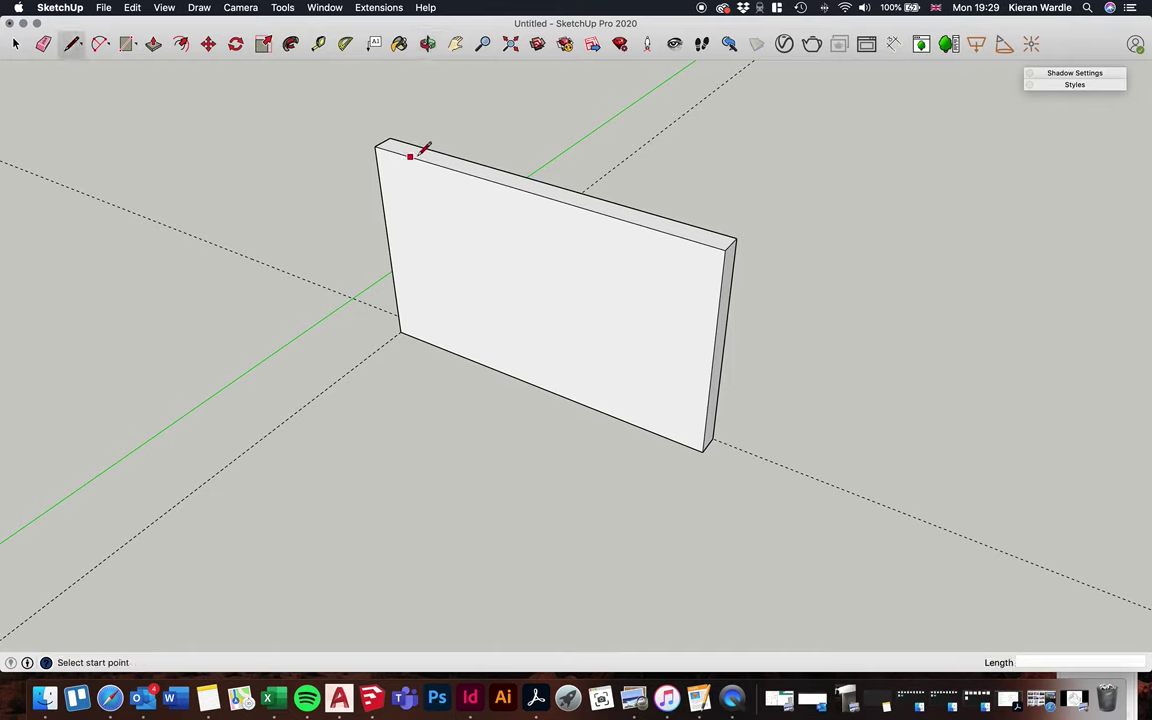
left_click(535, 192)
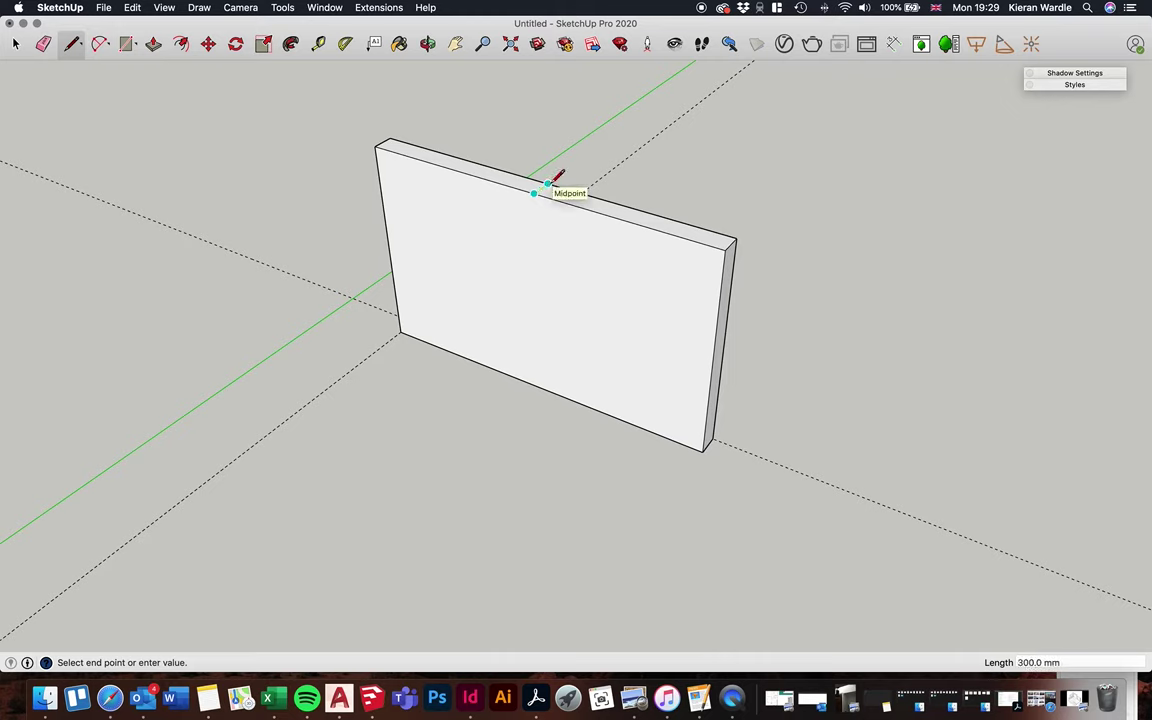
left_click(547, 184)
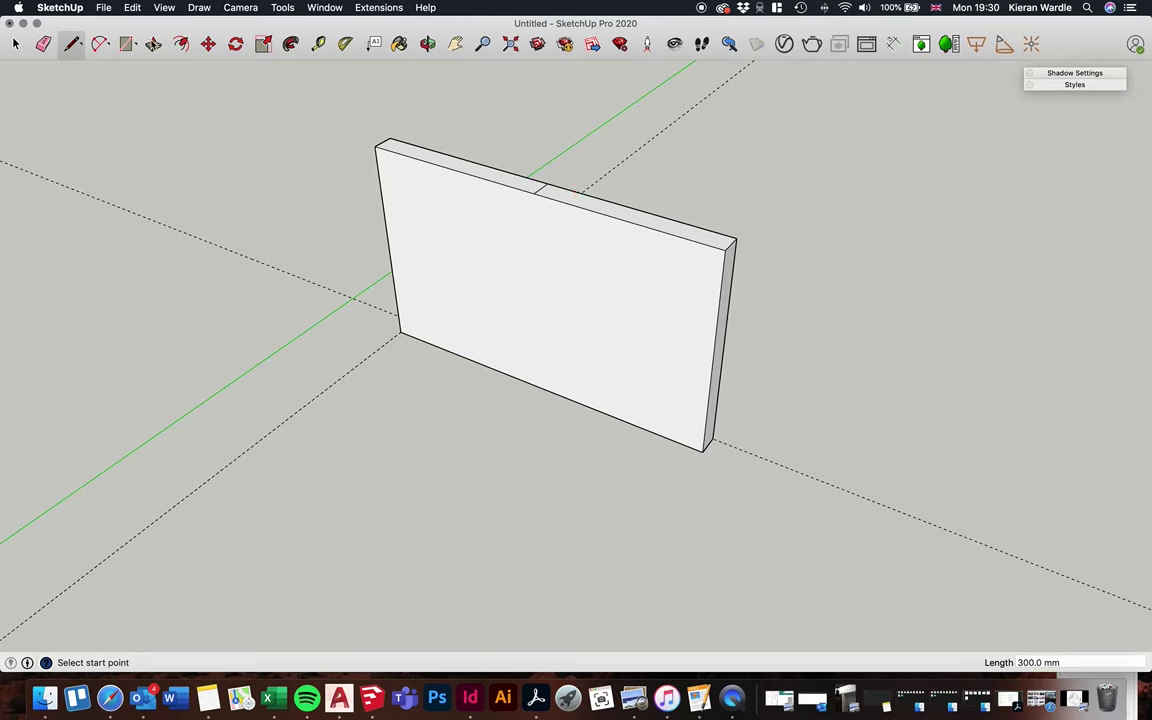
Raise the top face's half at the green-axis end by 500 mm with Push/Pull to form a step
left_click(153, 44)
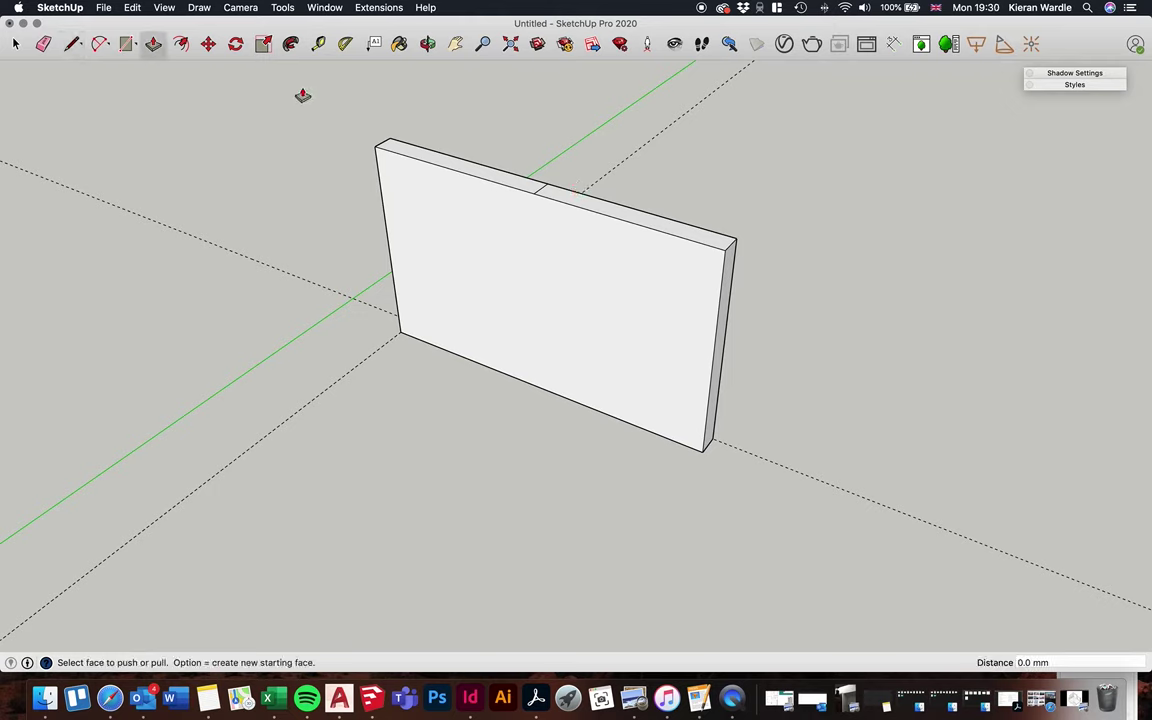
left_click(516, 185)
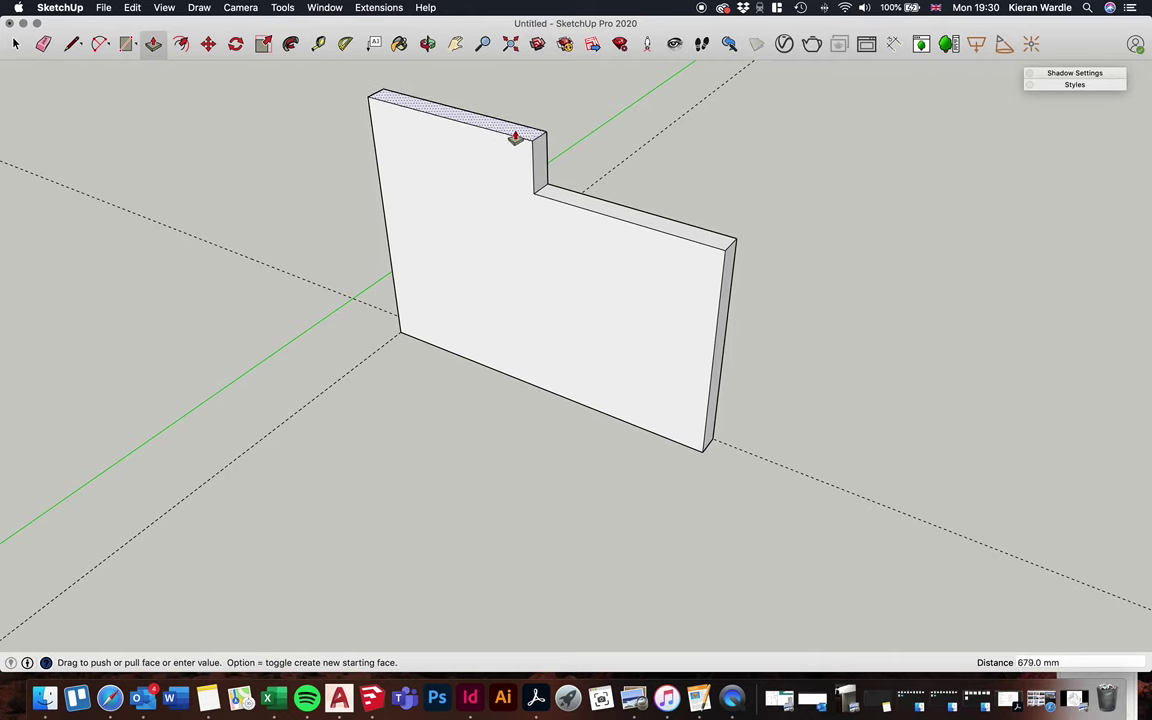
type("5")
key("Return")
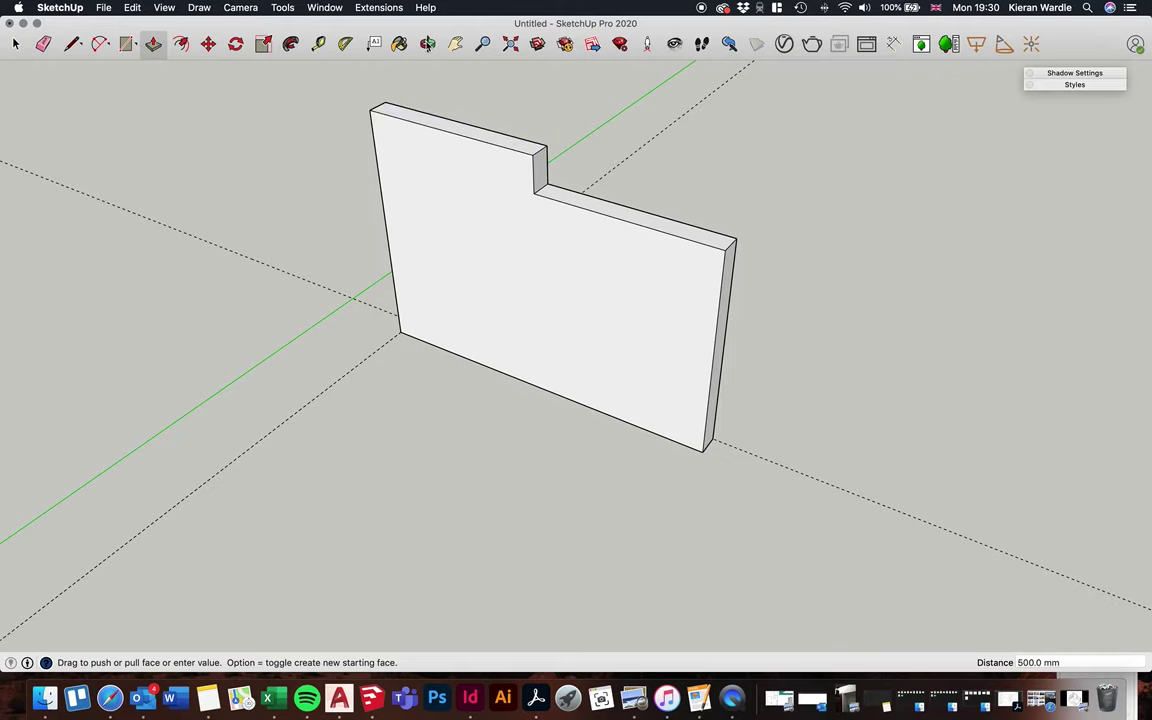
Try selecting the whole wall, only its front face, and that face with its bounding edges, clearing the selection at the end
left_click(427, 43)
left_click_drag(621, 373, 717, 558)
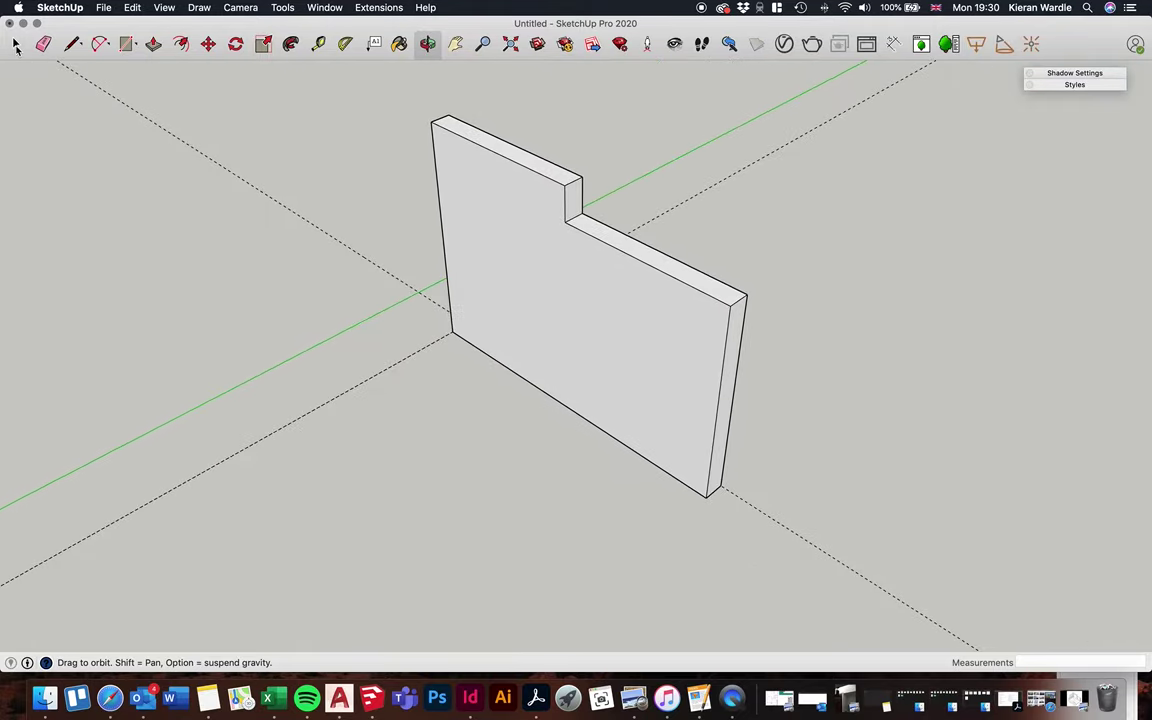
left_click(15, 44)
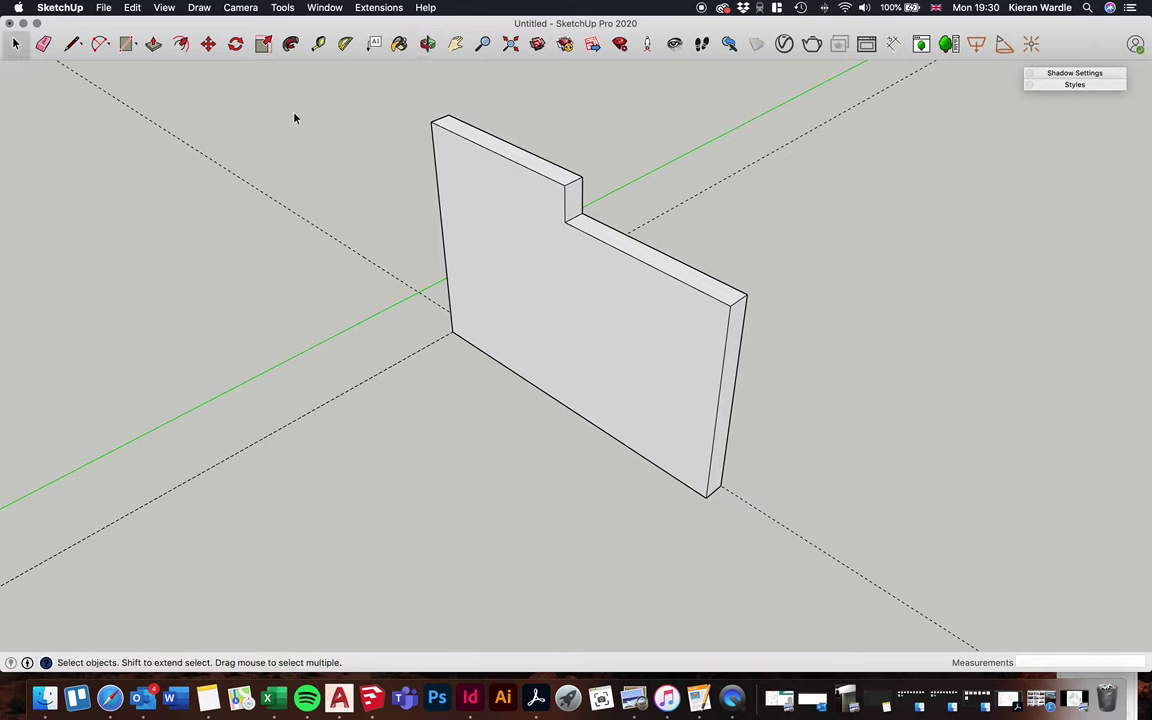
triple_click(536, 207)
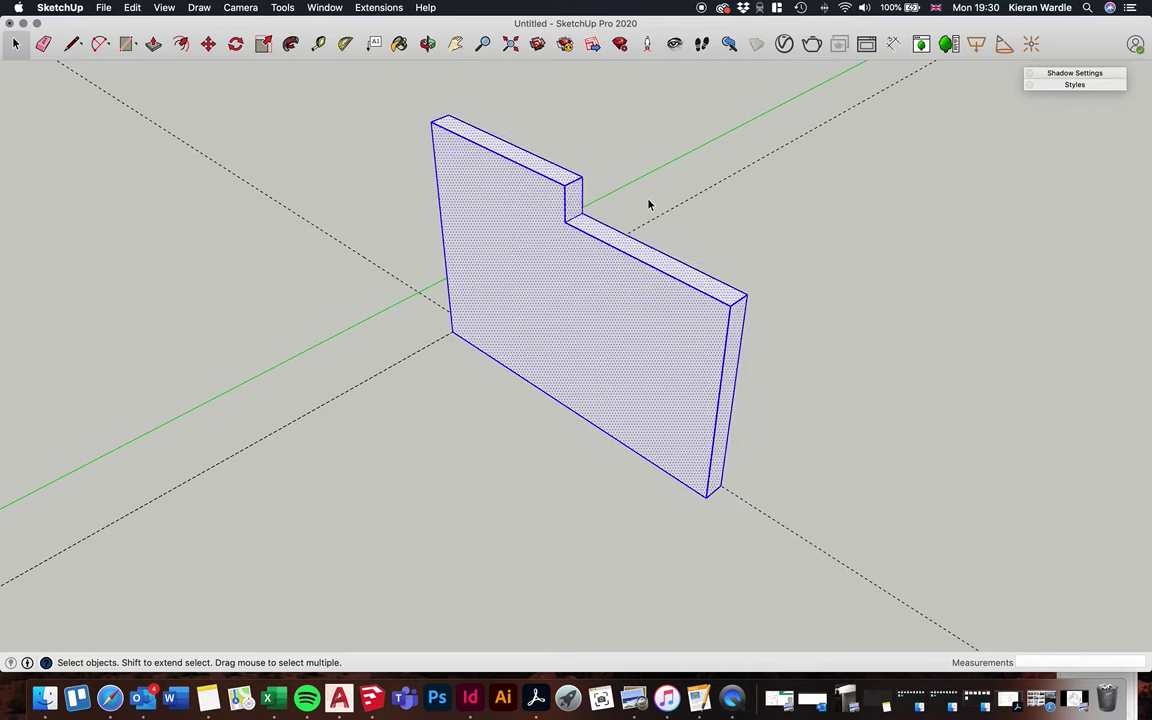
left_click(622, 178)
left_click(546, 243)
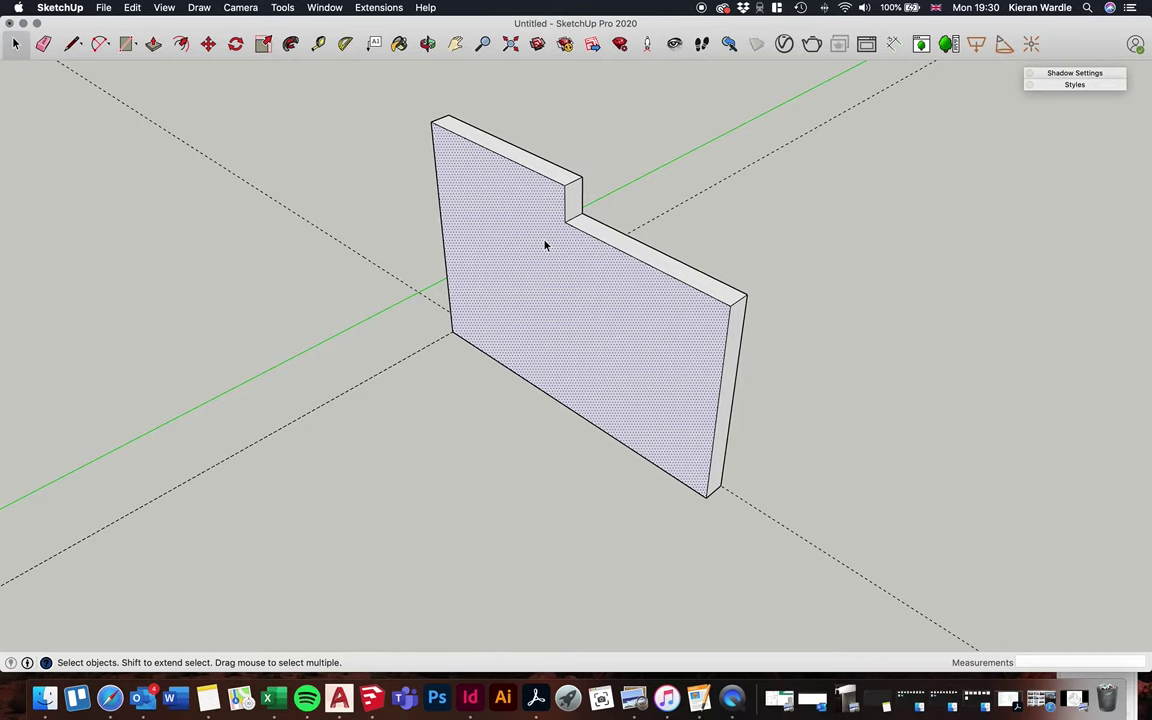
double_click(527, 228)
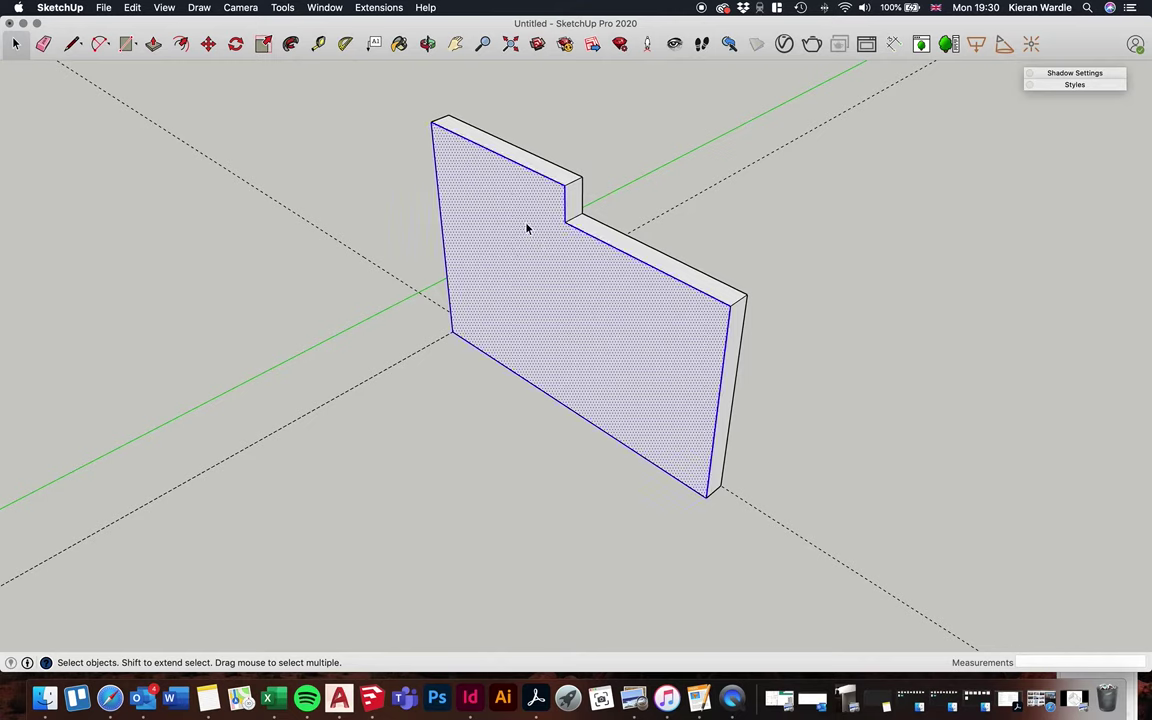
left_click(797, 249)
Select all of the stepped wall's connected geometry, make it a group, and reselect it as one object
triple_click(576, 288)
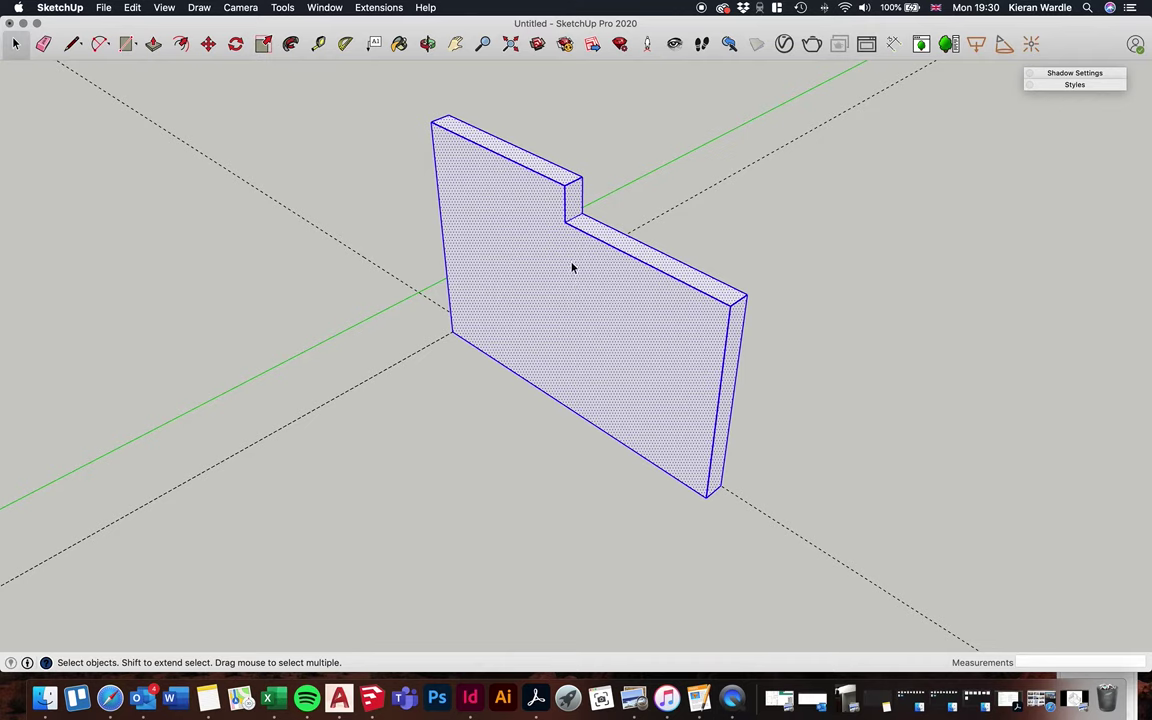
right_click(533, 252)
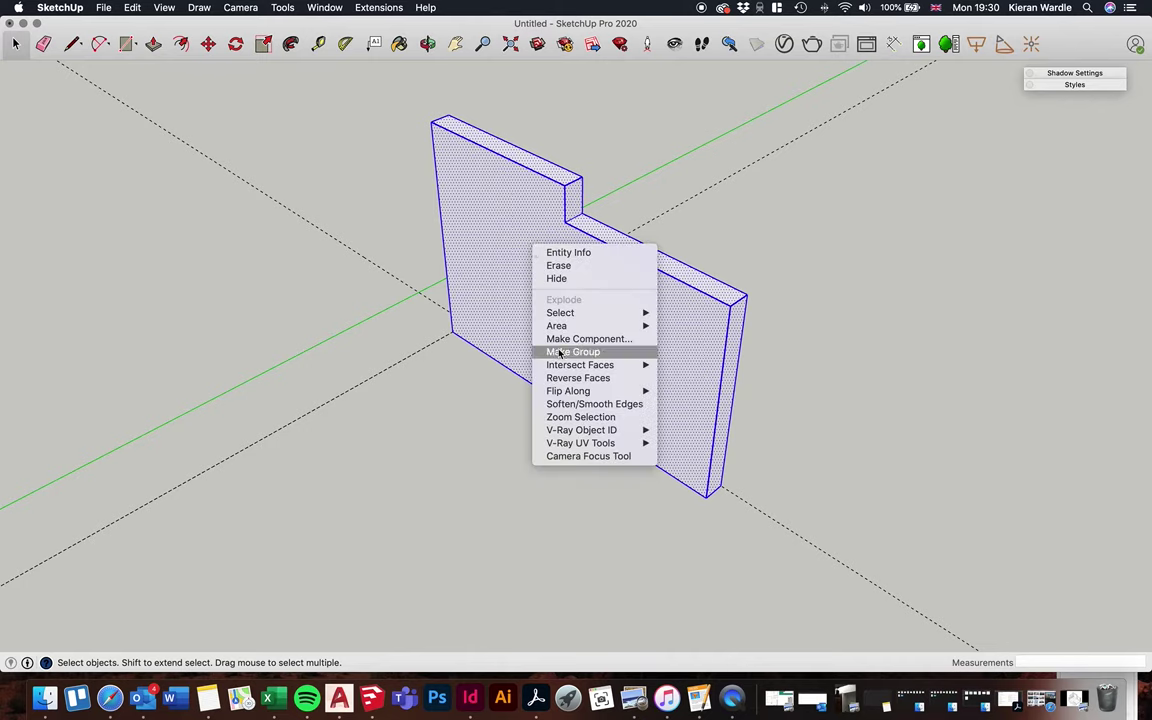
left_click(560, 352)
left_click(830, 228)
left_click(652, 262)
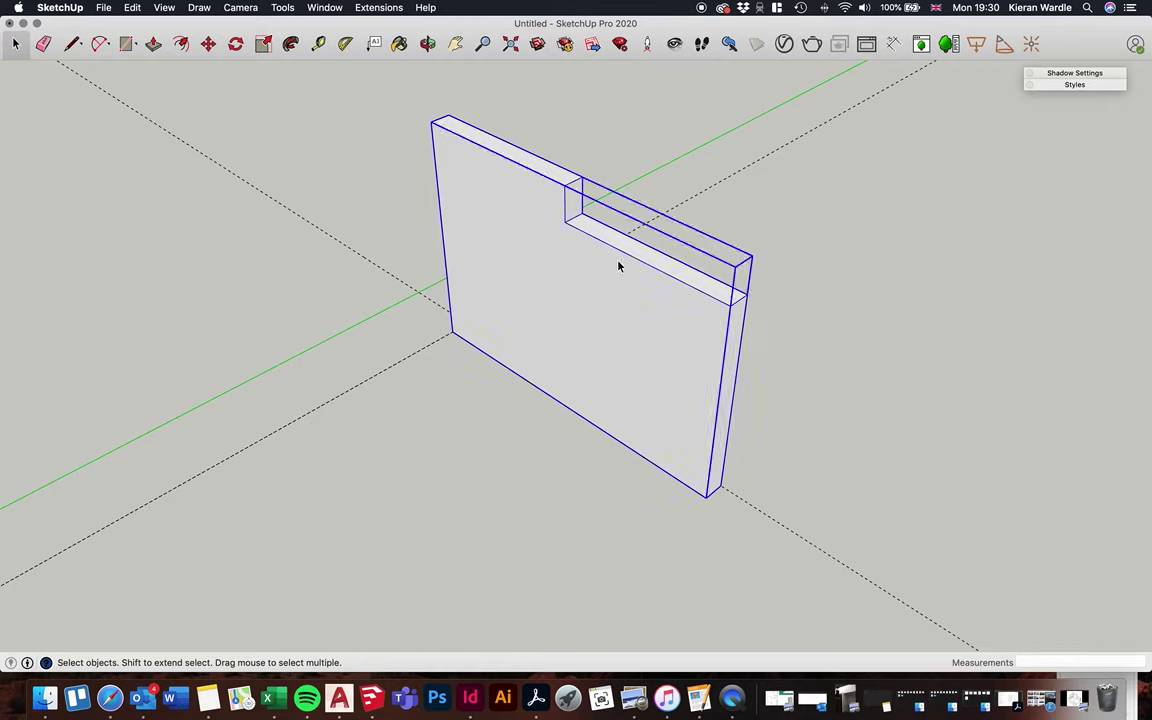
Open the wall group for editing, close it again, and select and deselect the group
double_click(532, 211)
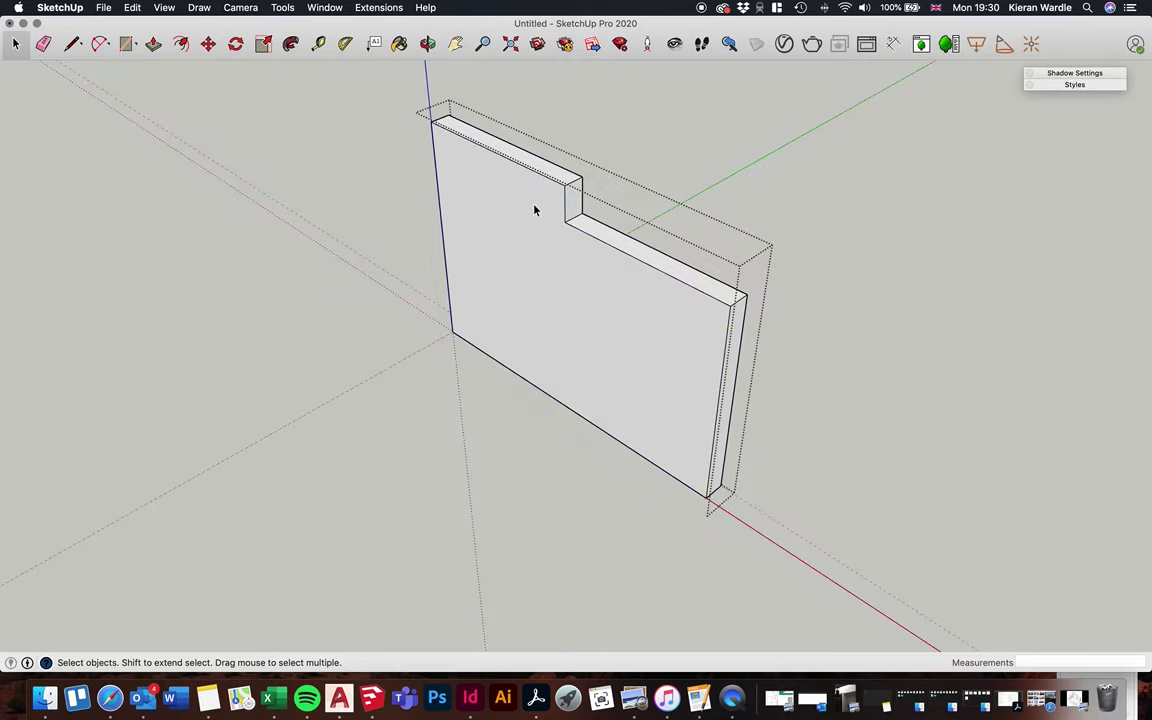
left_click(748, 116)
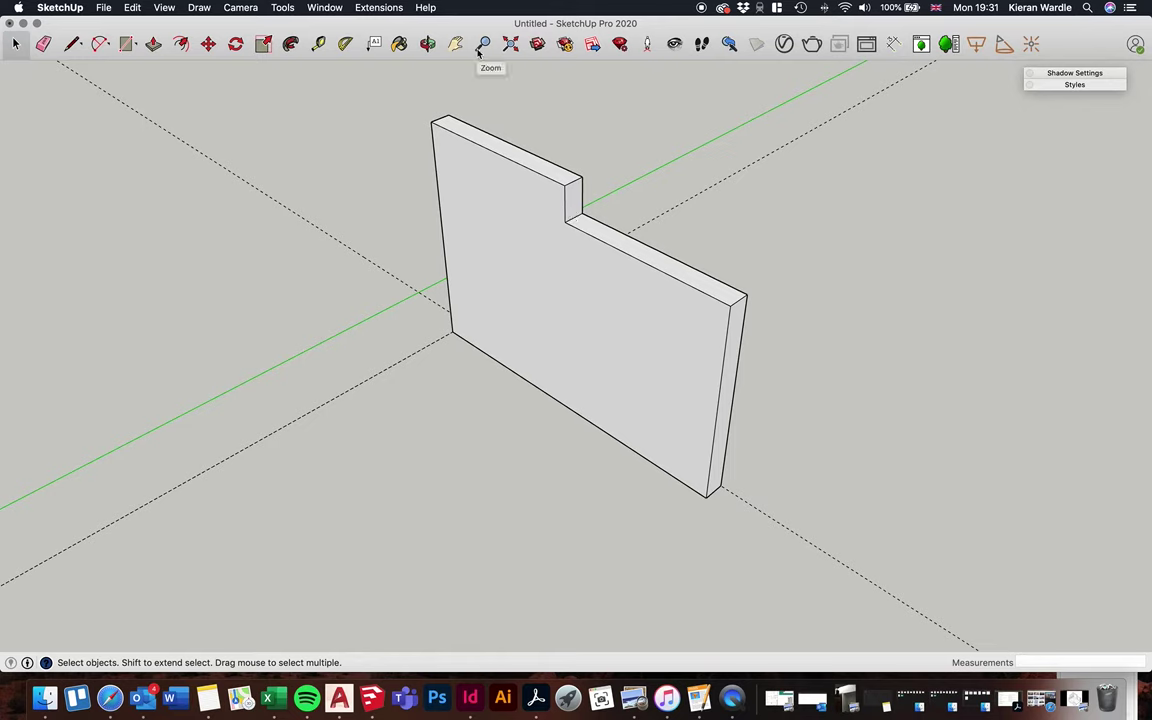
left_click(458, 172)
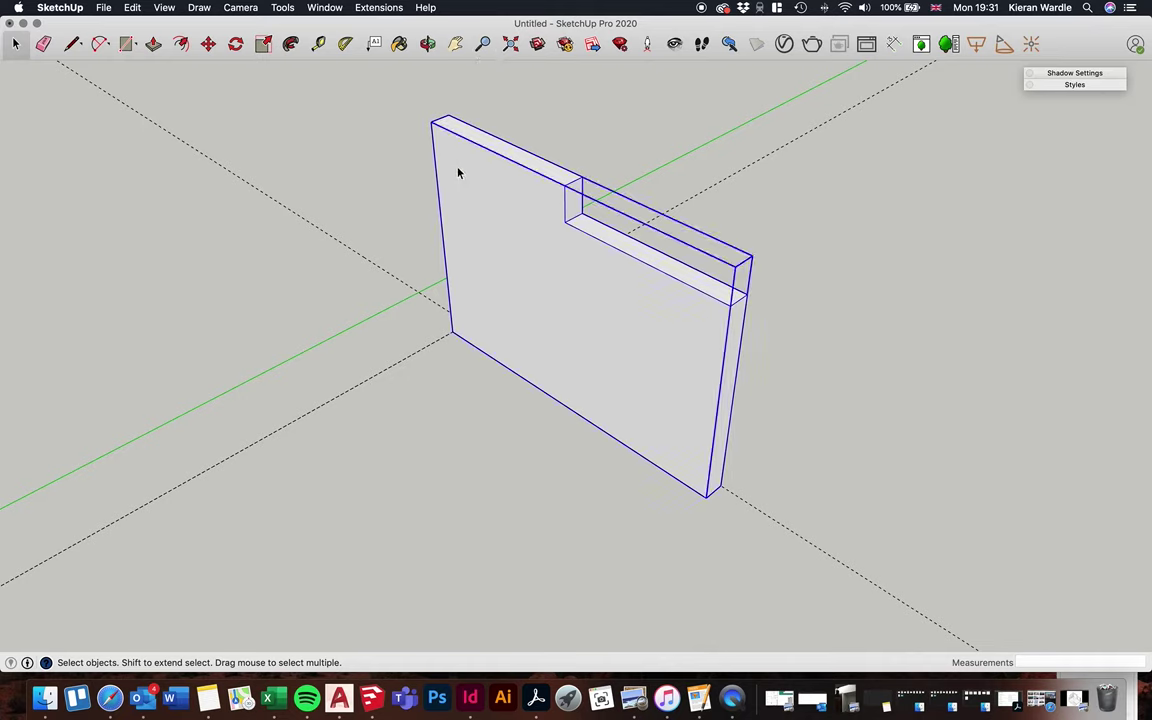
left_click(351, 317)
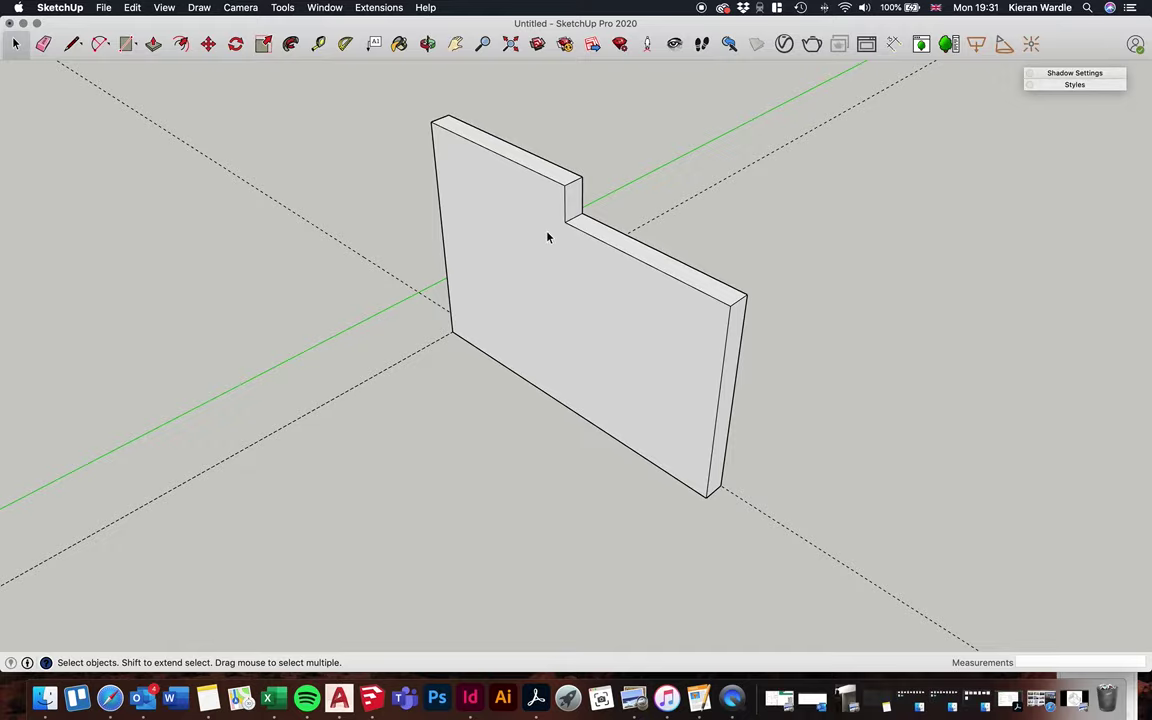
Switch the camera from perspective to Parallel Projection with the wall in view
left_click(427, 43)
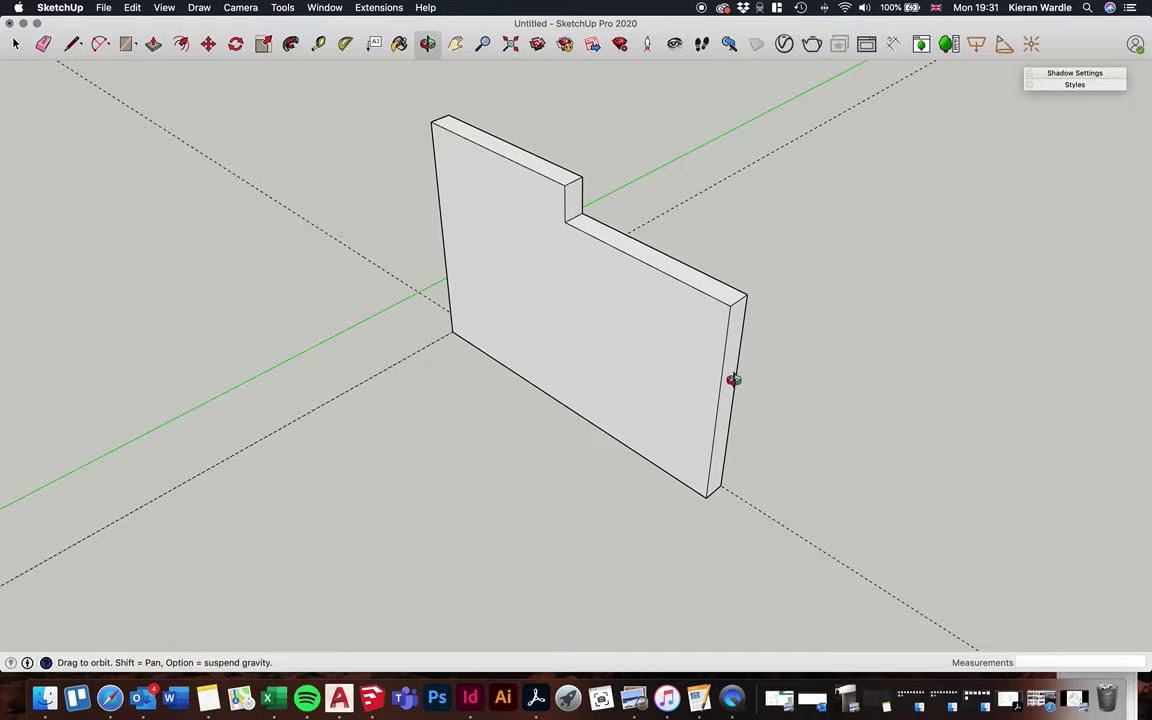
left_click_drag(696, 392, 707, 530)
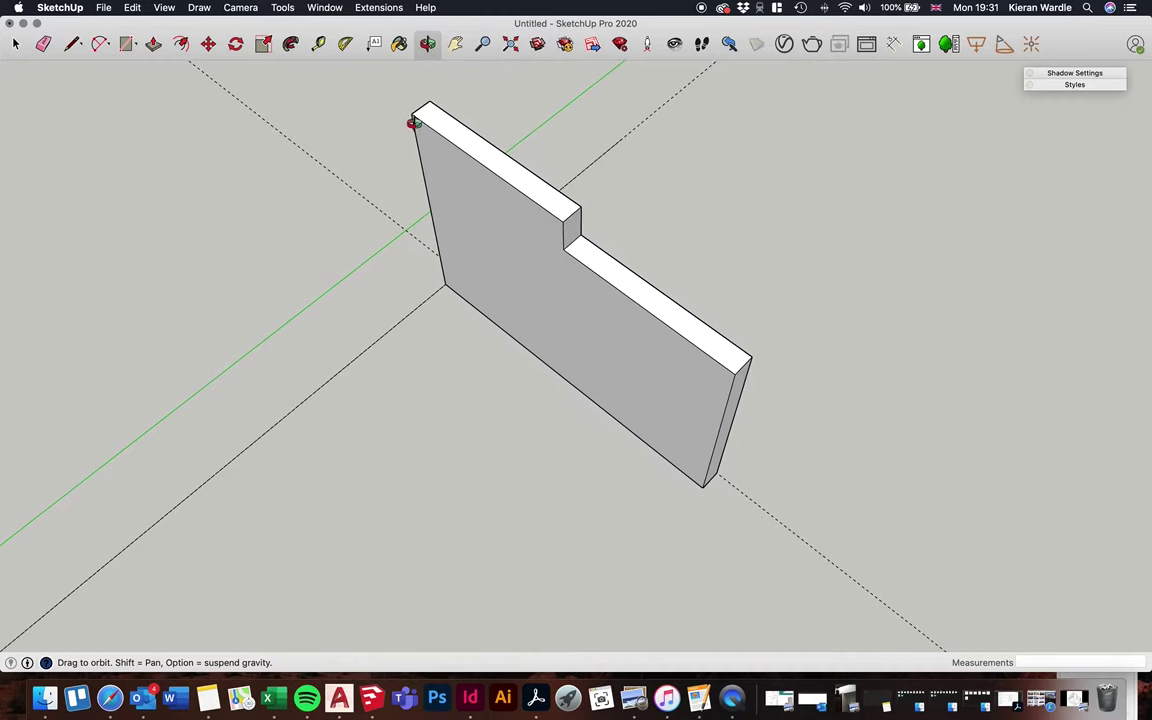
left_click_drag(457, 372, 543, 370)
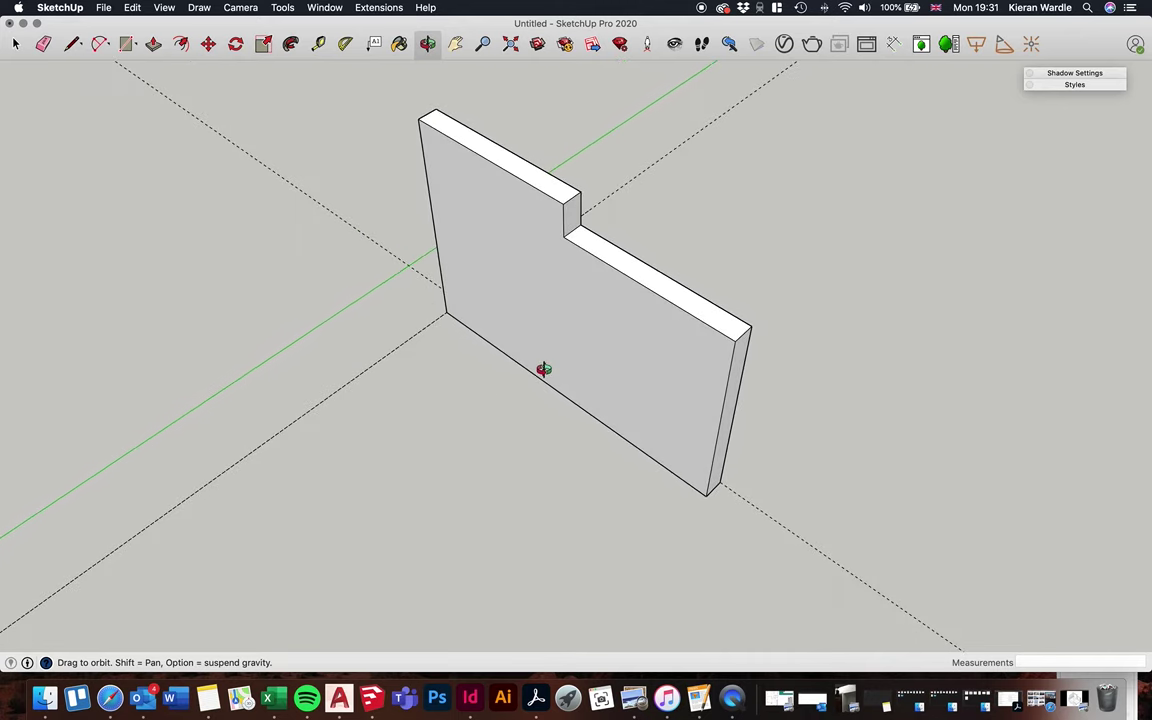
left_click(236, 8)
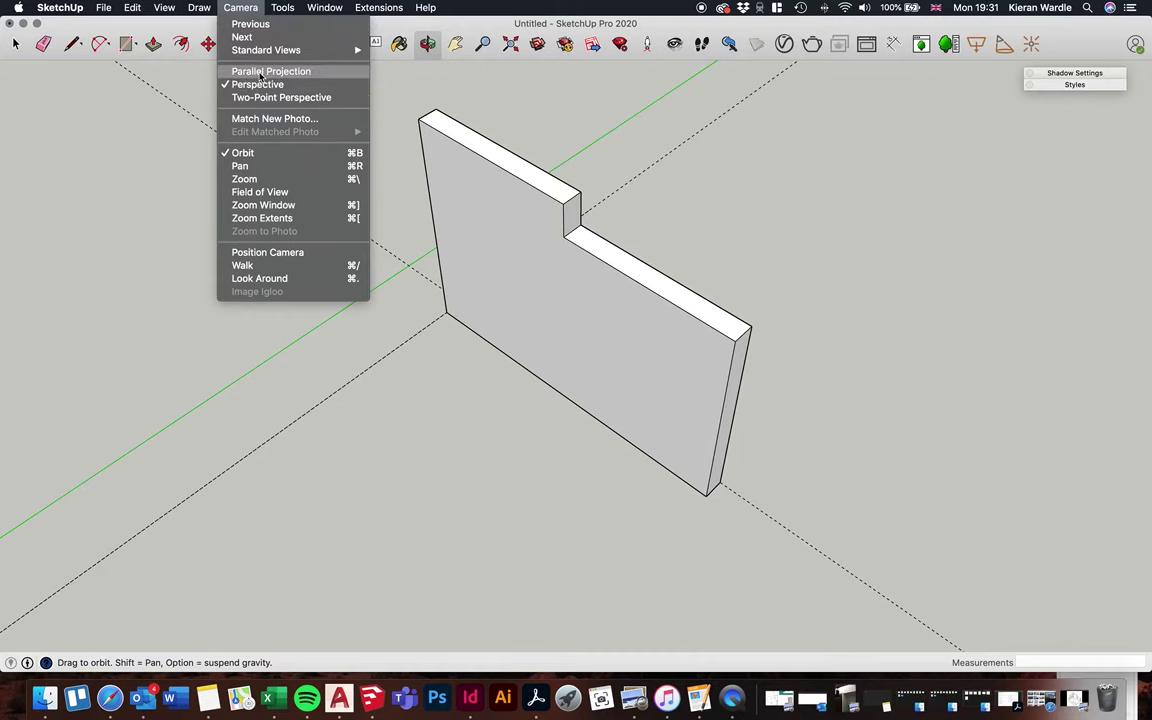
left_click(260, 73)
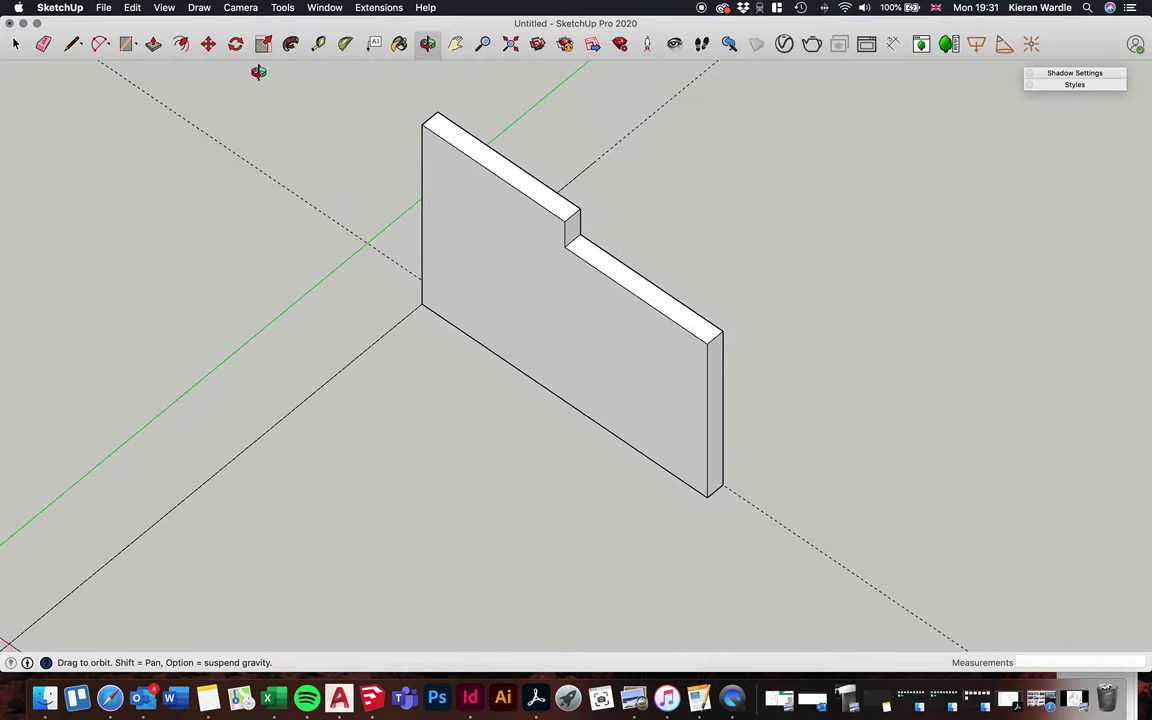
left_click(455, 43)
left_click_drag(505, 220, 540, 193)
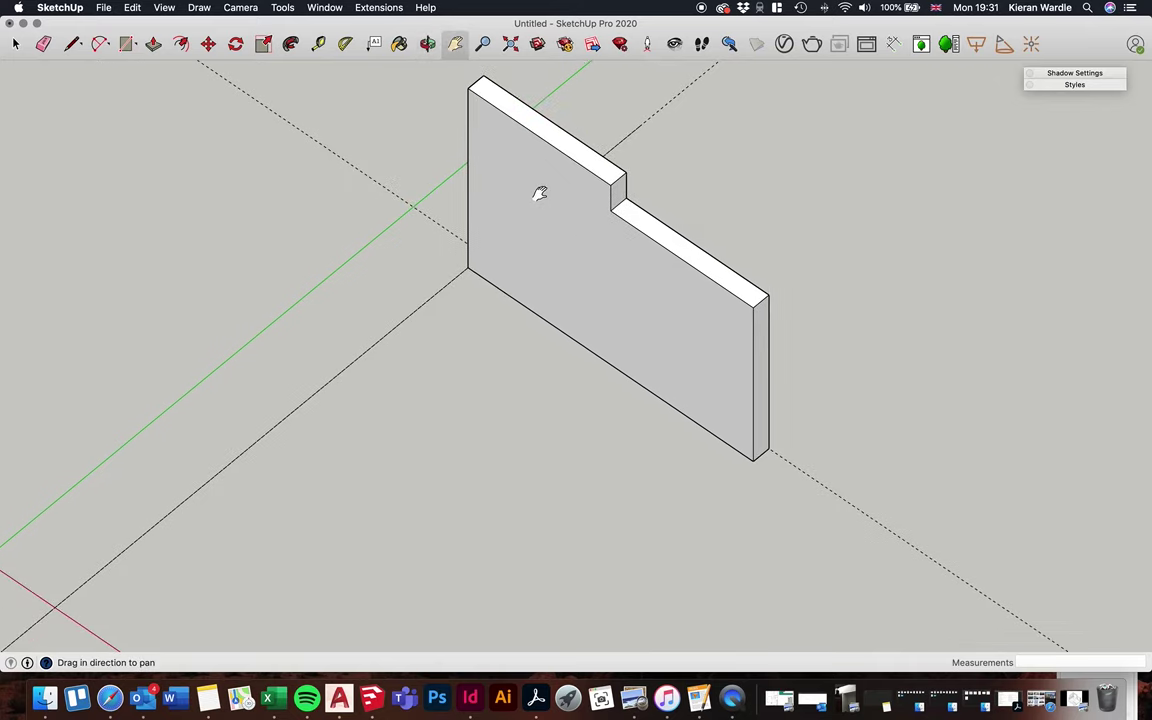
Set the camera to the standard Iso view and recentre the wall
left_click(428, 44)
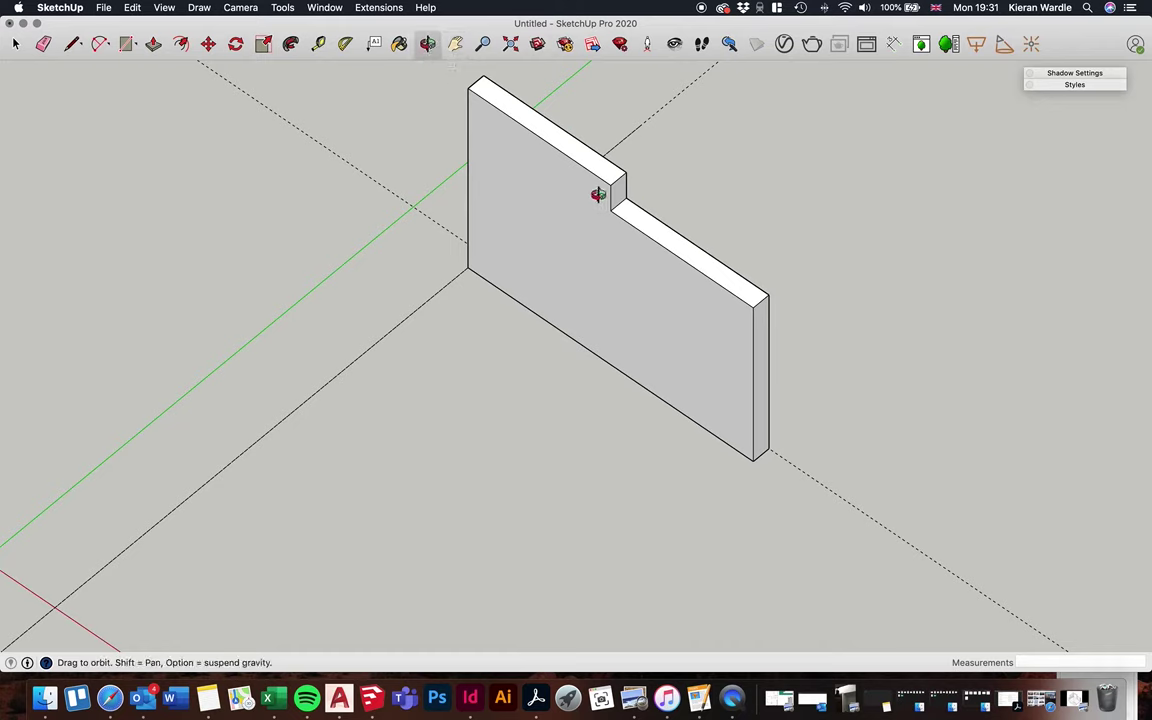
left_click(240, 8)
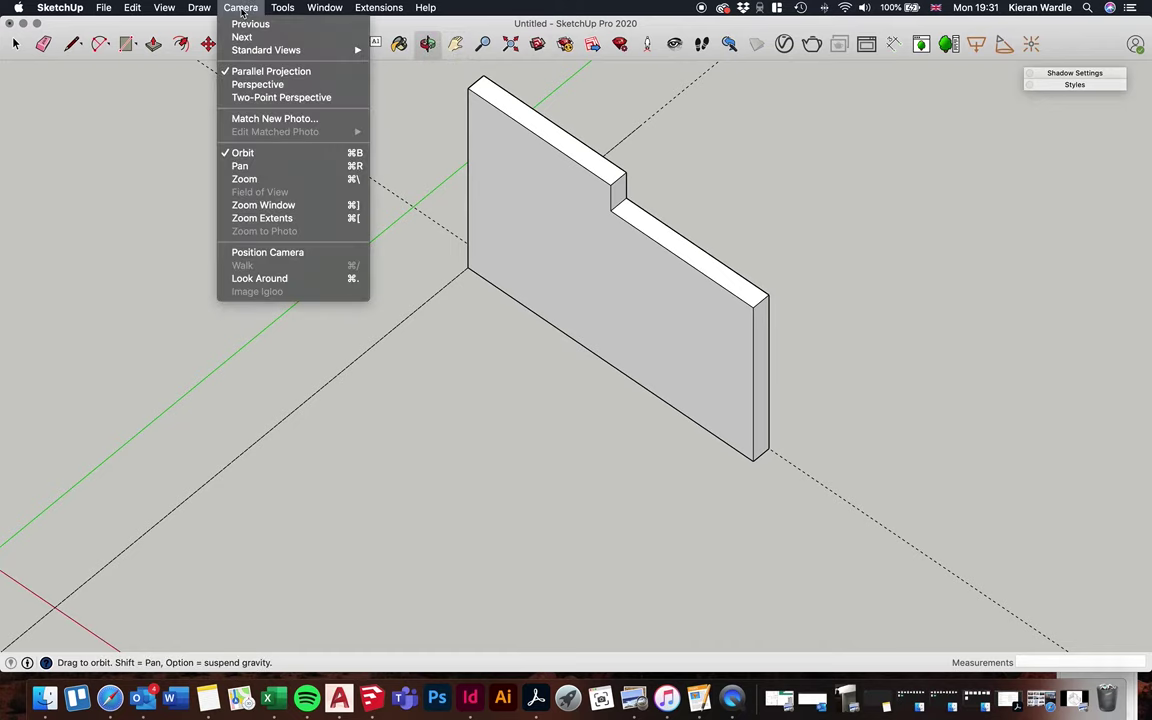
mouse_move(266, 50)
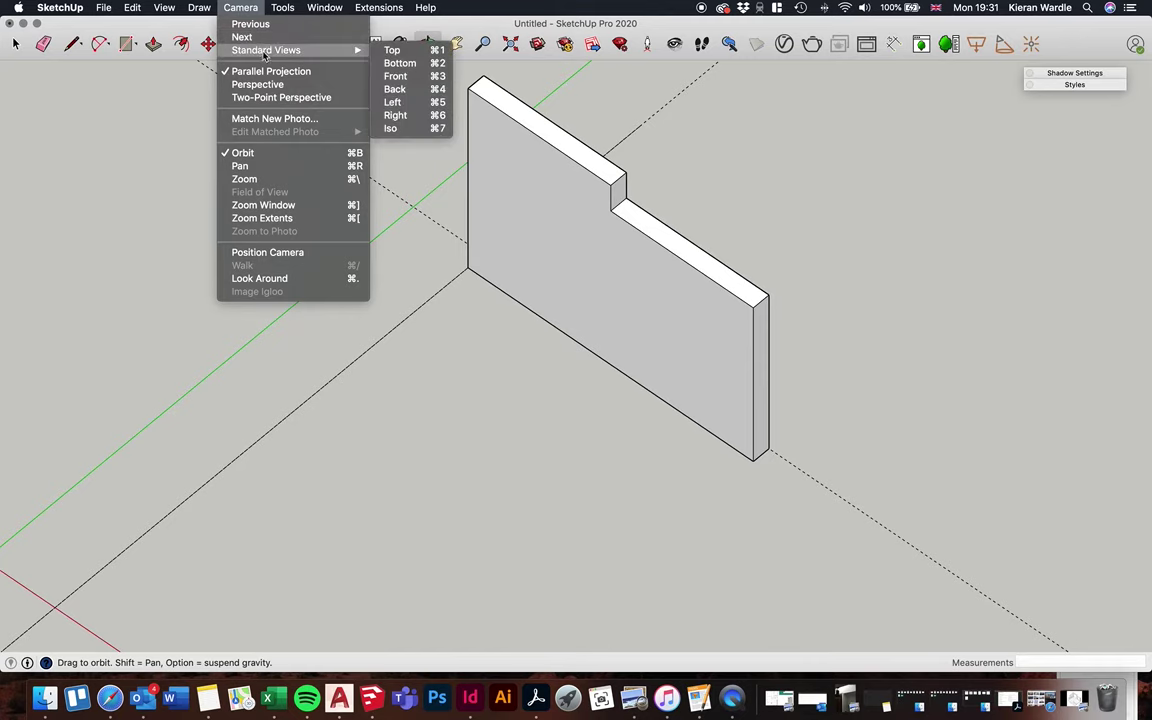
left_click(392, 129)
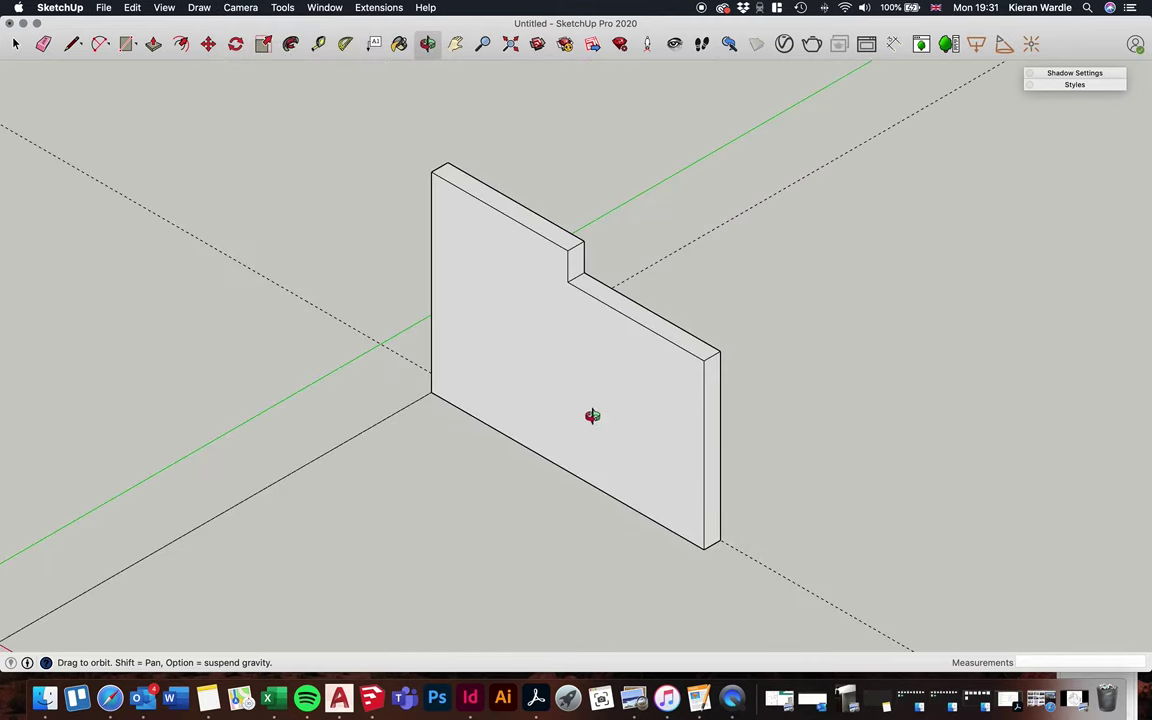
middle_click_drag(533, 378, 583, 331, "shift")
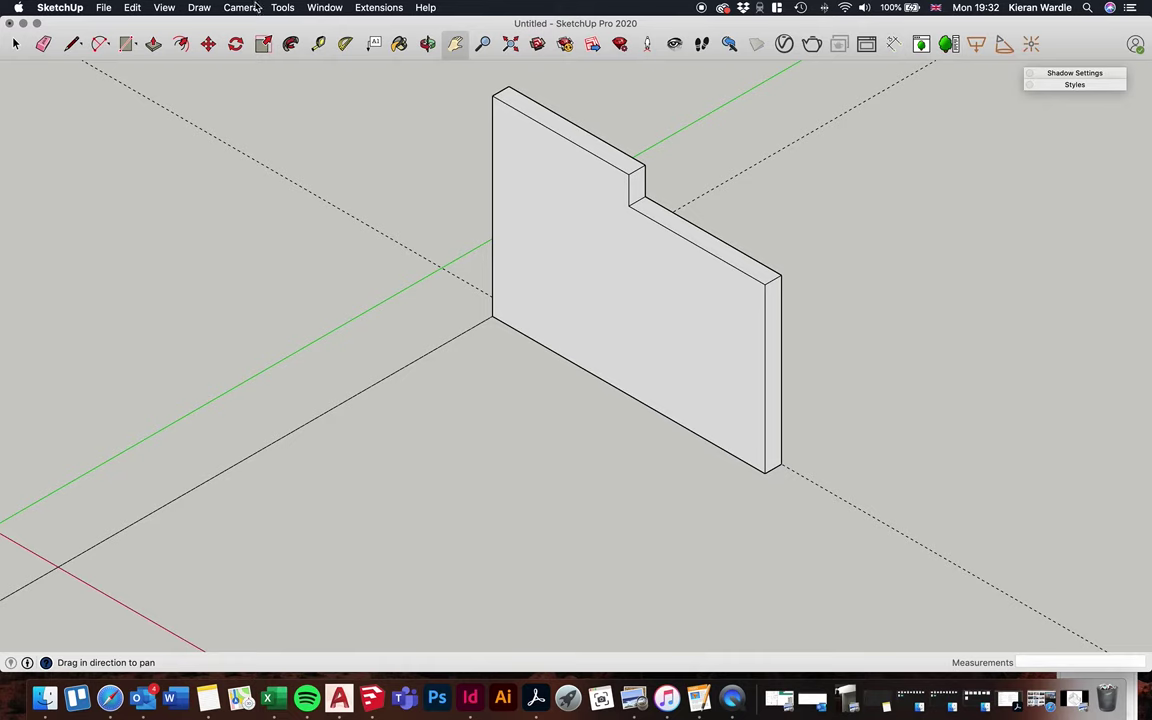
Add a scene that stores the current isometric view of the wall and rename it Iso
left_click(165, 8)
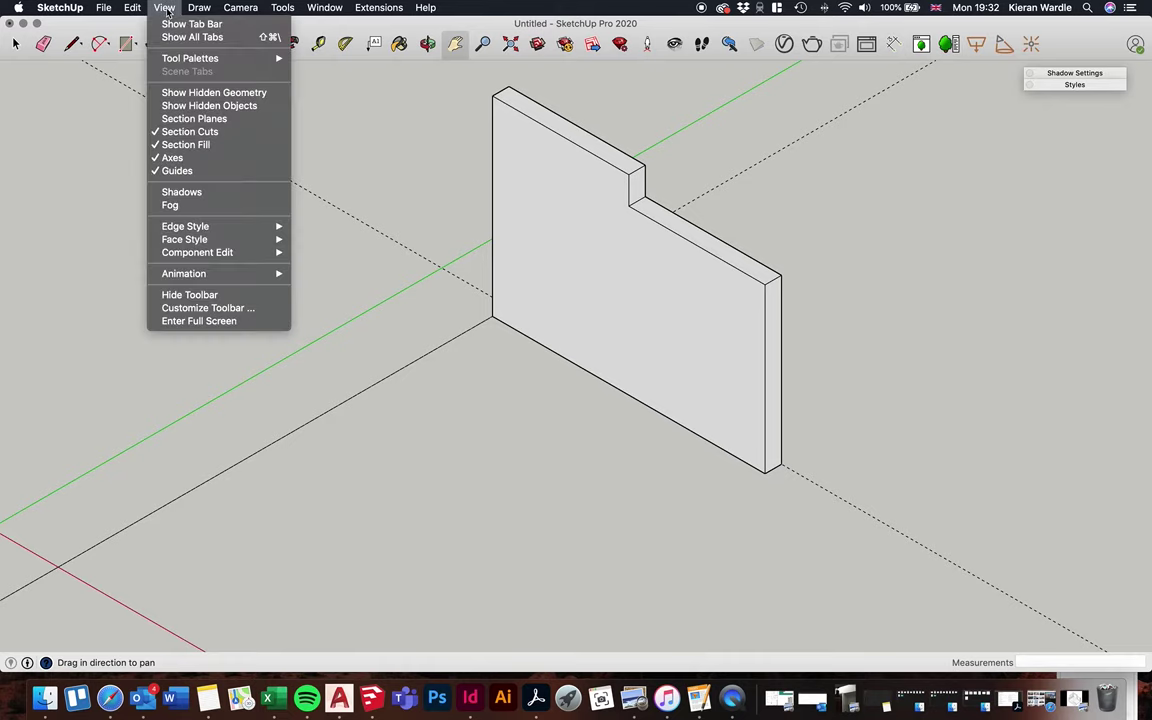
mouse_move(215, 273)
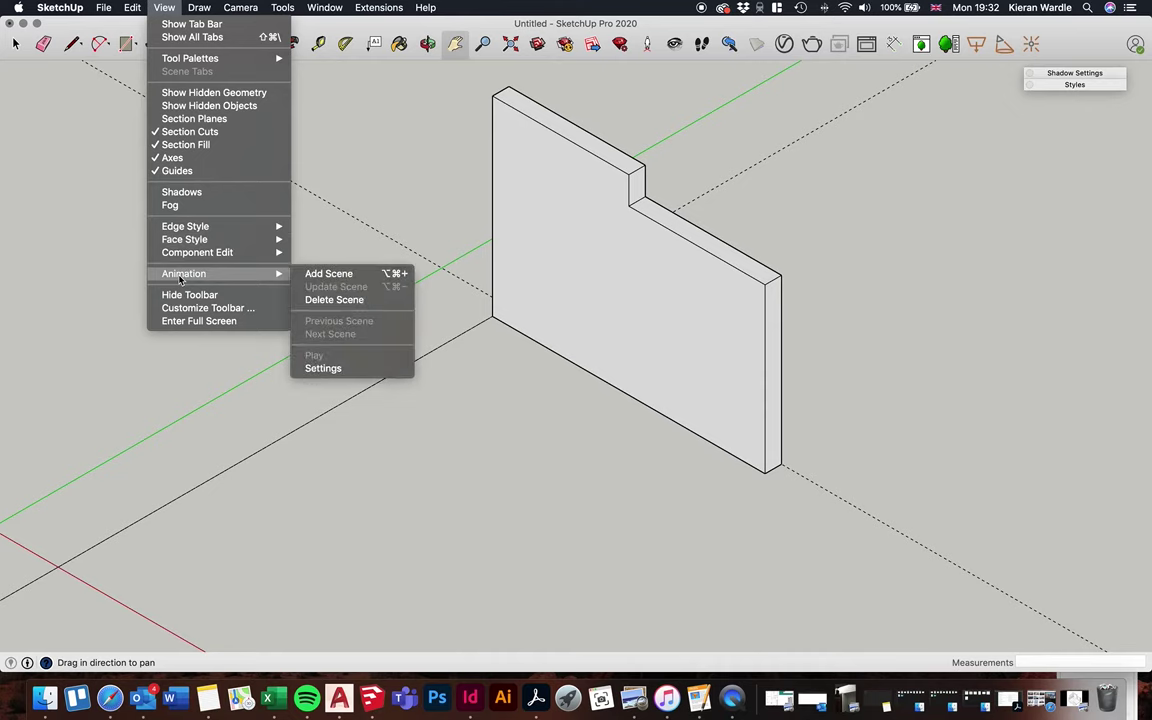
left_click(318, 274)
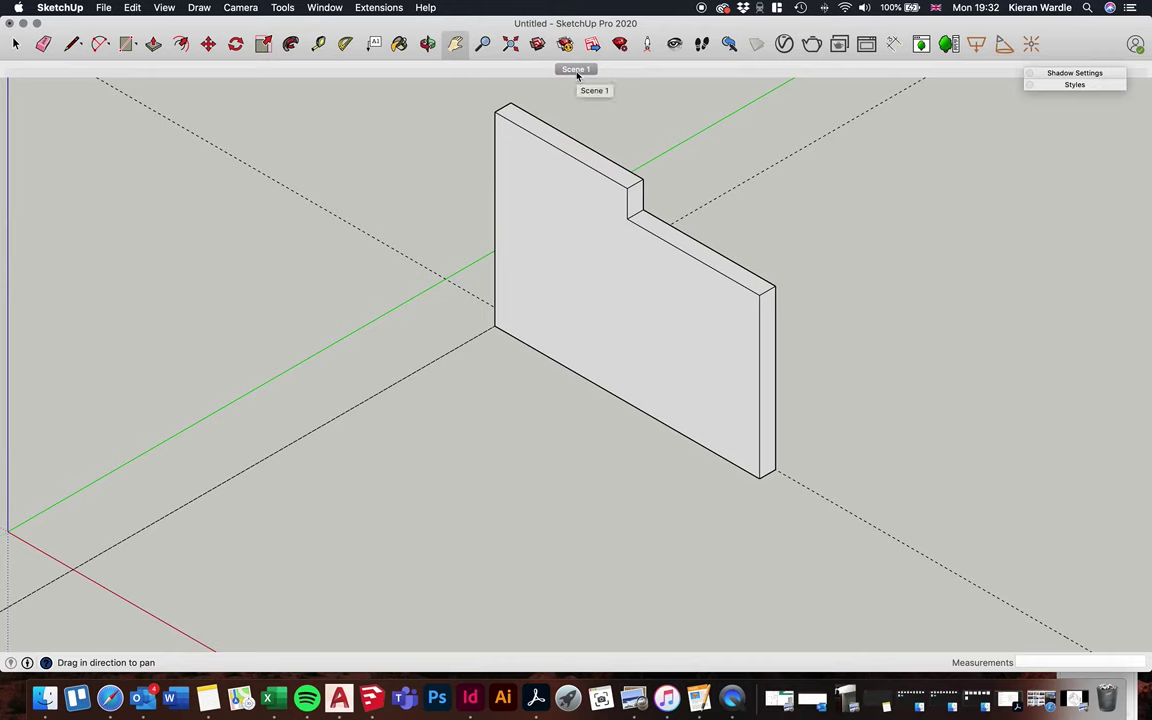
right_click(577, 72)
left_click(616, 139)
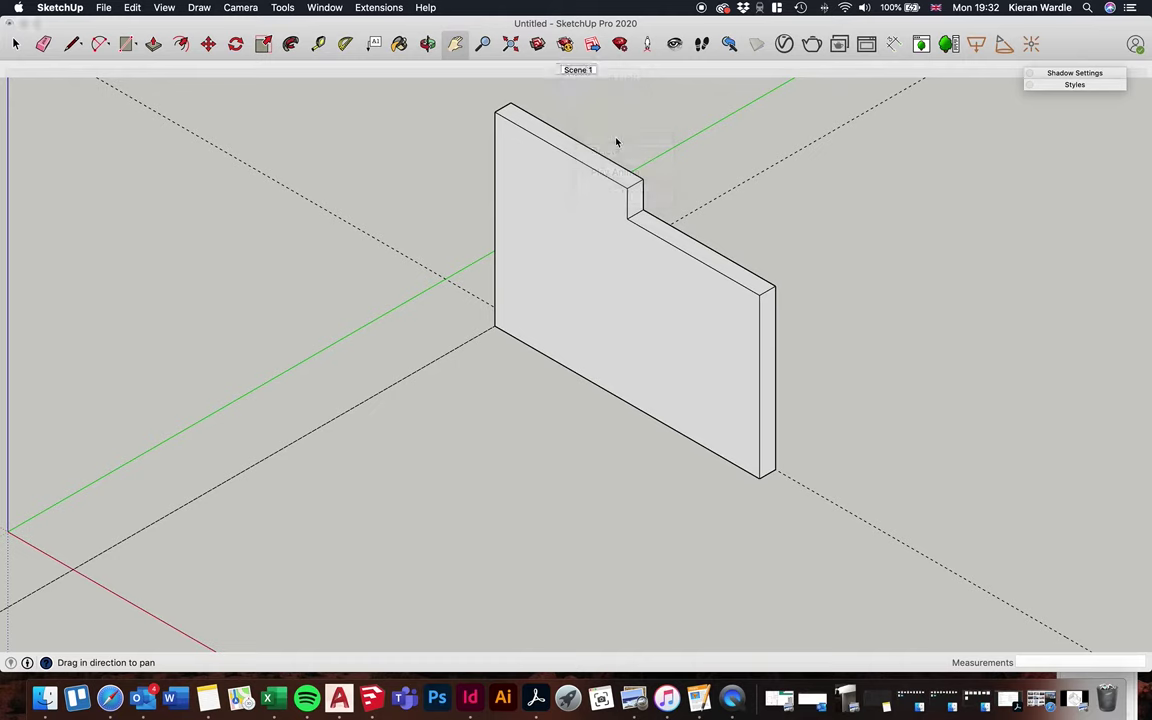
type("Iso")
key("Return")
Switch the camera to Perspective, orbit to the wall's other side, and restore the view by recalling the Iso scene
left_click(240, 7)
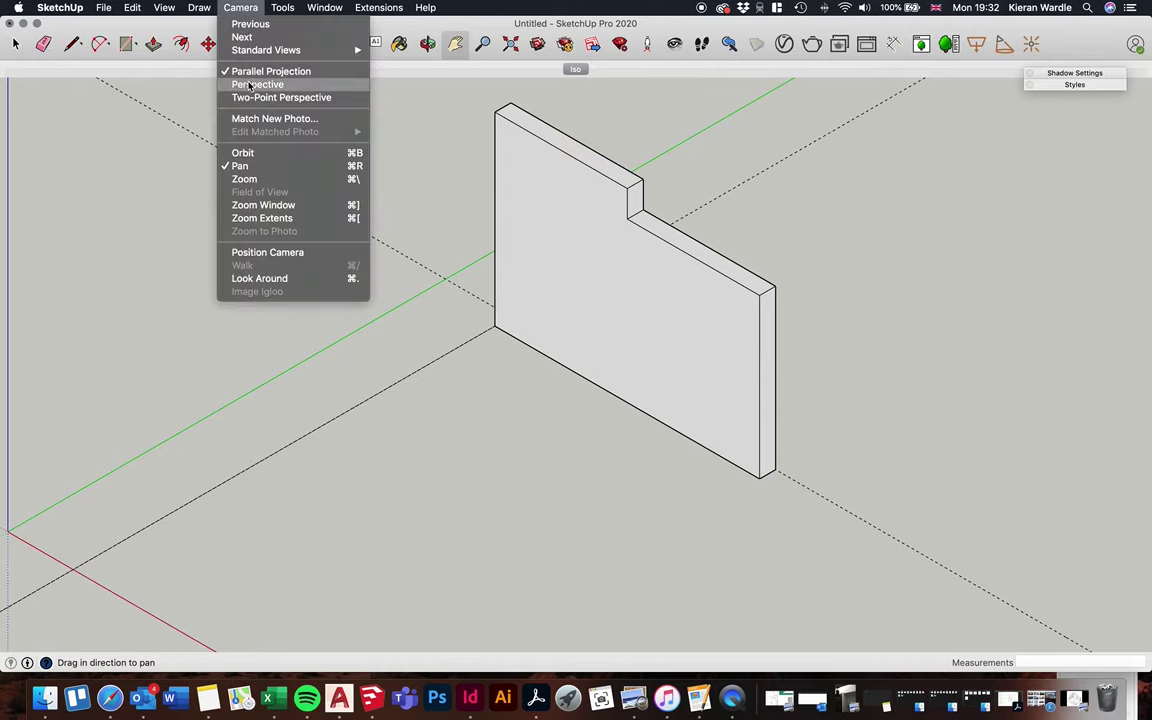
left_click(250, 86)
left_click(427, 44)
left_click_drag(501, 360, 661, 309)
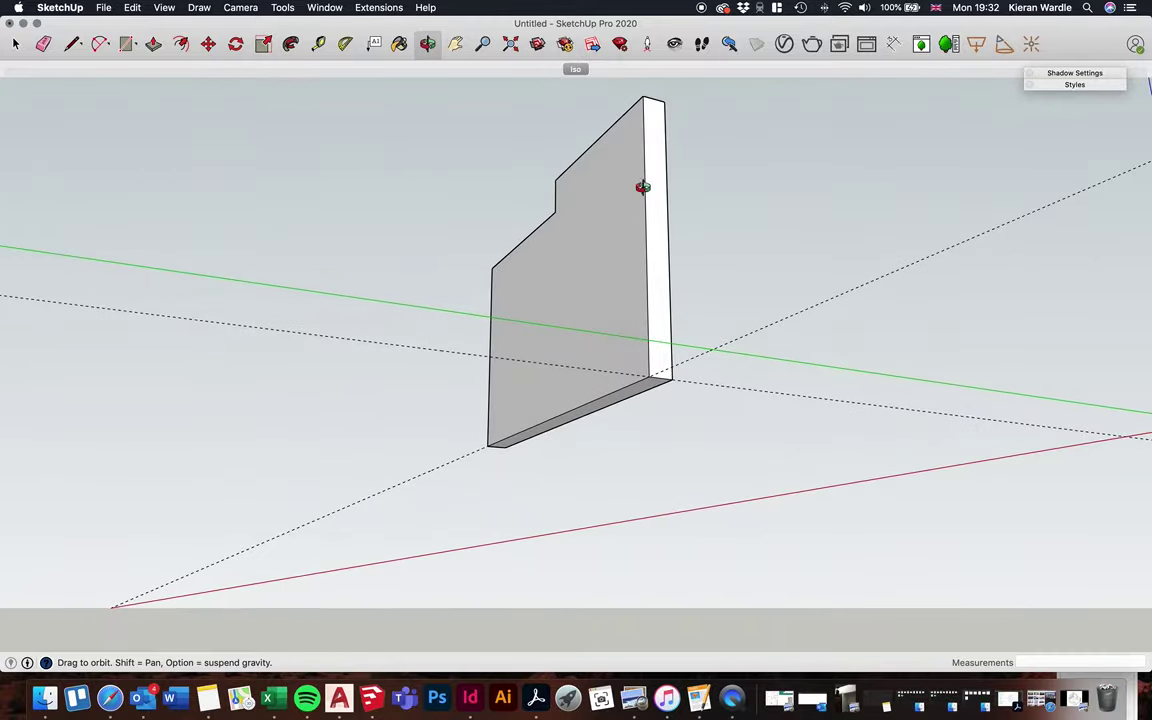
left_click(577, 70)
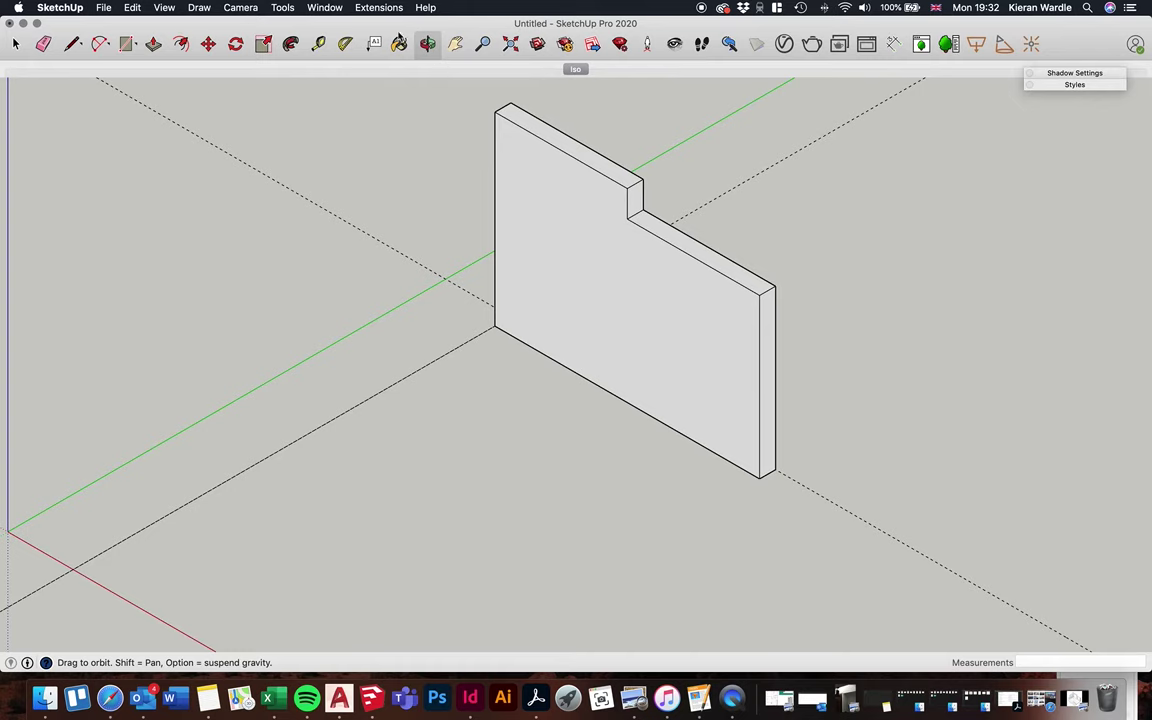
Open the Styles settings and try several Sketchy Edges styles on the model, including Brush Strokes and Chalk on Blackboard
left_click(340, 8)
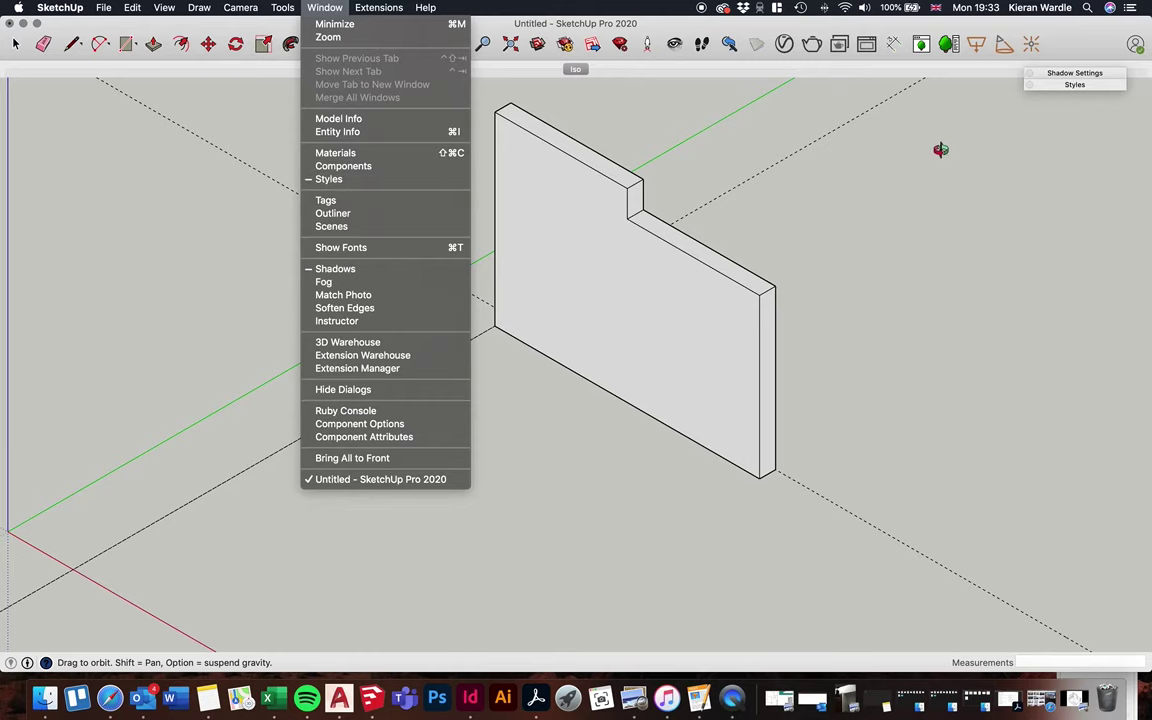
left_click(345, 179)
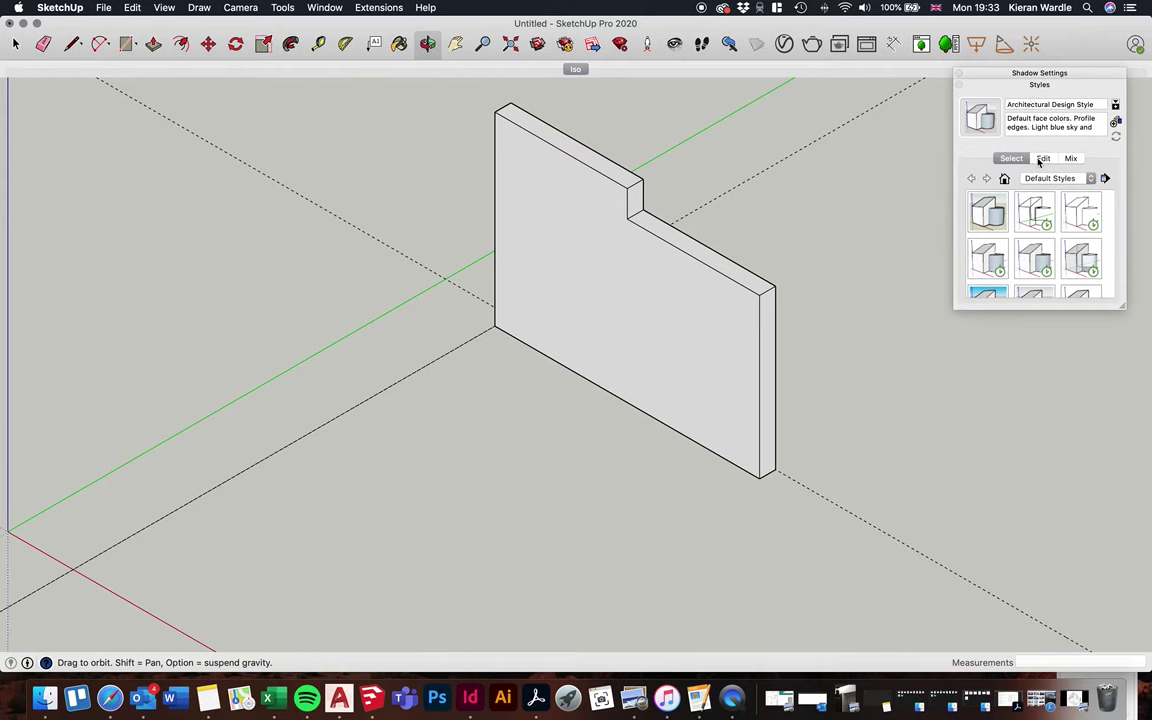
left_click(1048, 178)
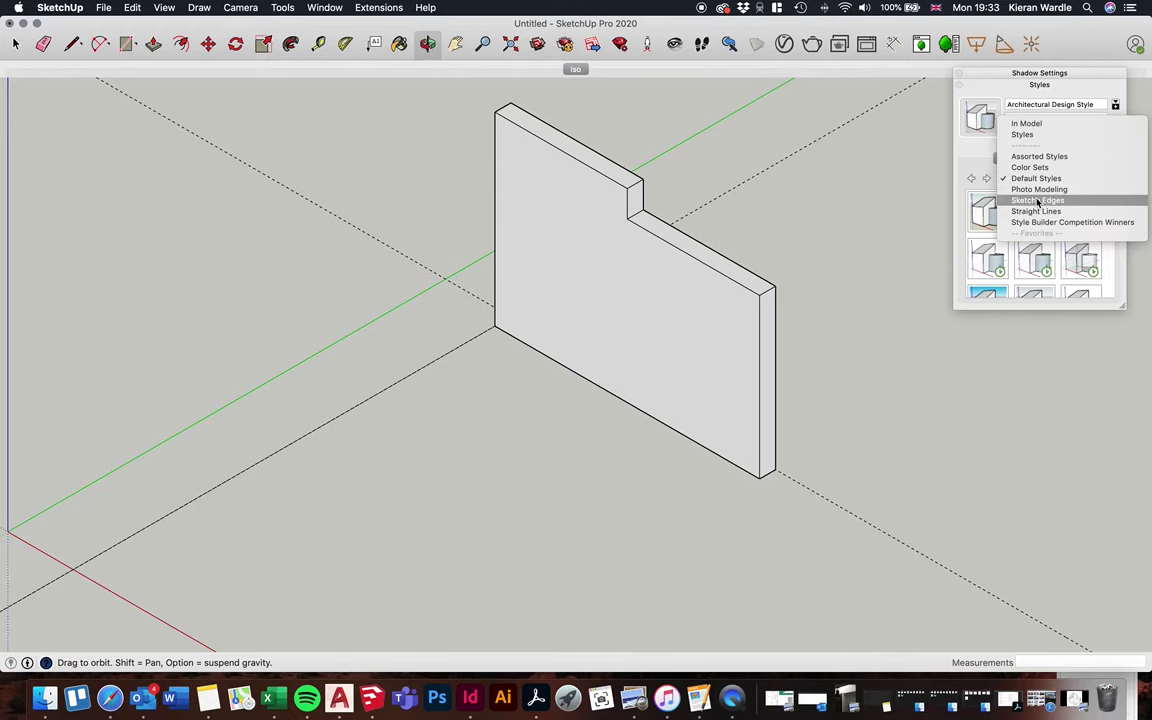
left_click(1040, 204)
left_click(1036, 214)
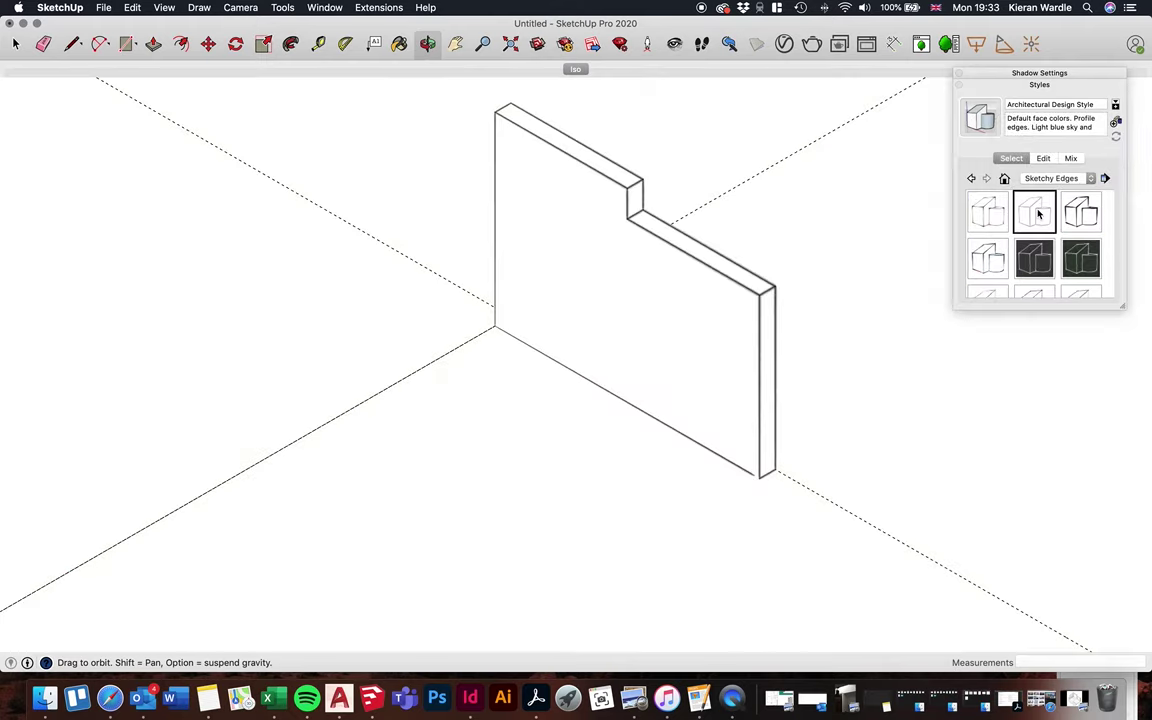
left_click(993, 258)
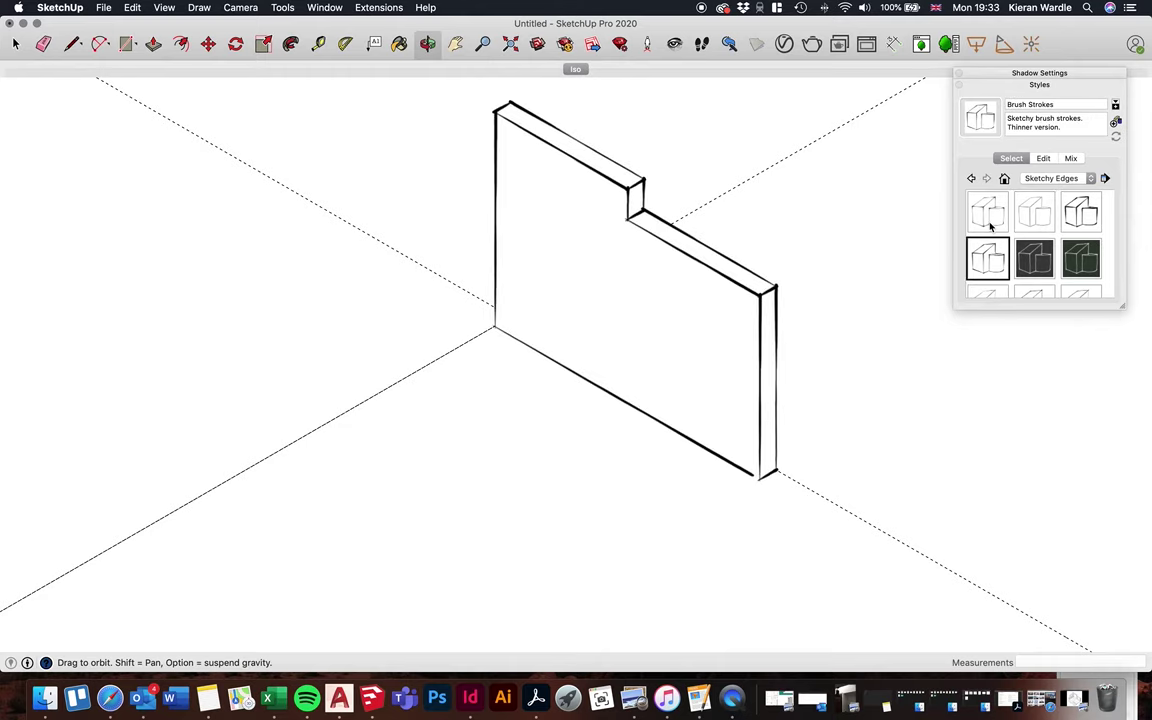
left_click(990, 226)
scroll(990, 230, "down", 1)
left_click(1036, 238)
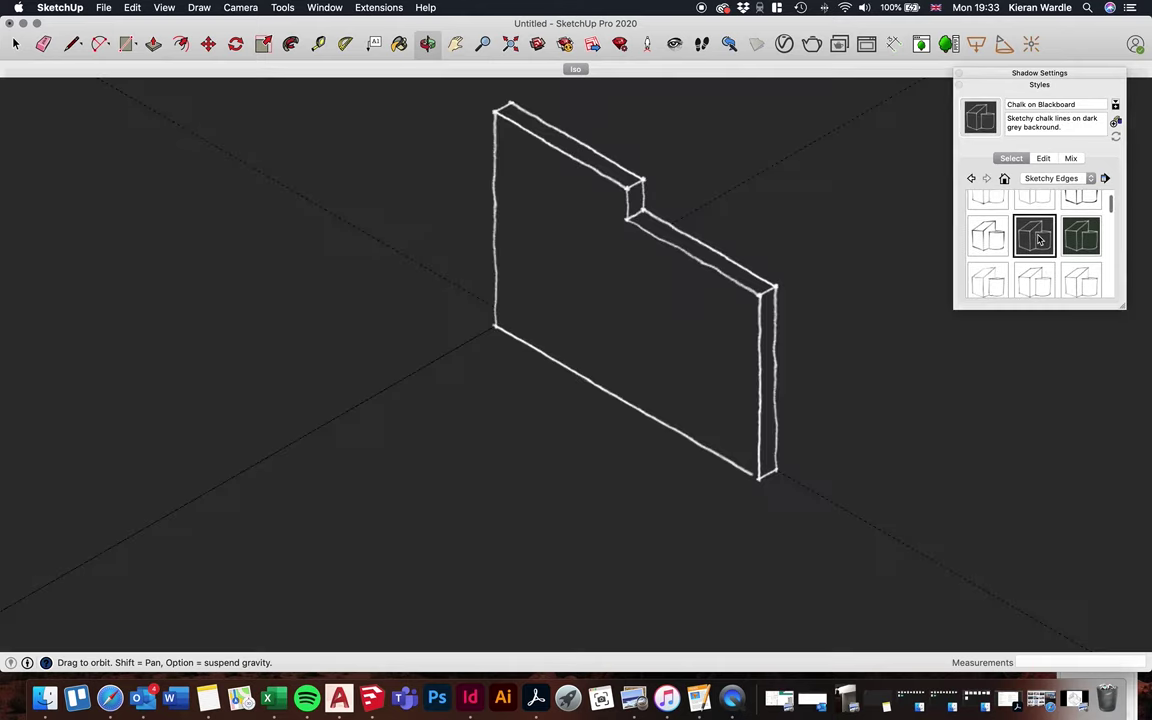
Try further Sketchy Edges styles on the wall, including Classic SketchUp Jitter and Crayon, ending with Fineliner
scroll(1036, 240, "down", 1)
left_click(990, 254)
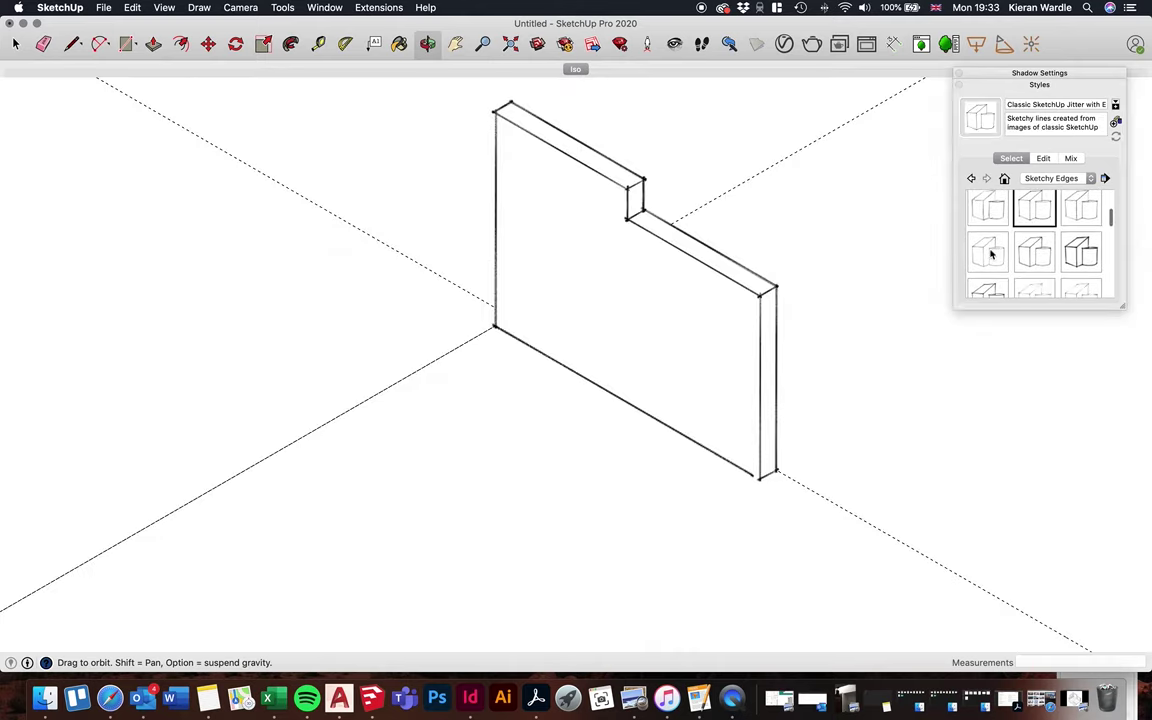
left_click(991, 254)
scroll(995, 250, "down", 1)
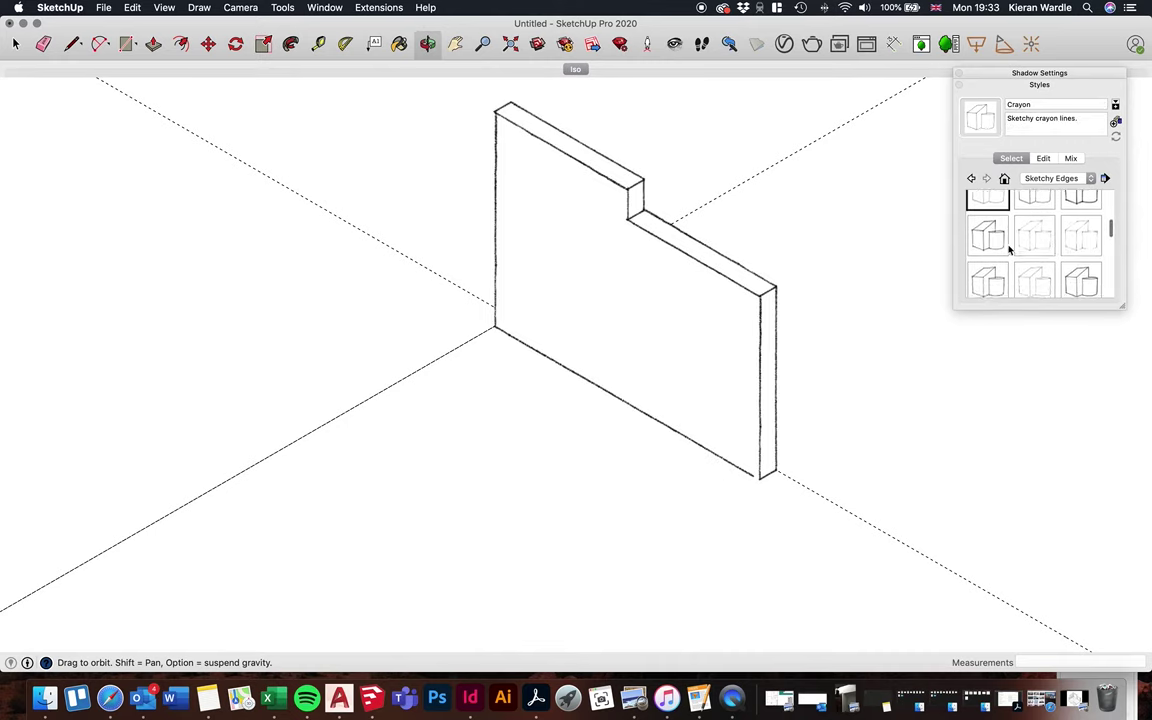
left_click(998, 244)
left_click(1033, 242)
scroll(1035, 250, "down", 1)
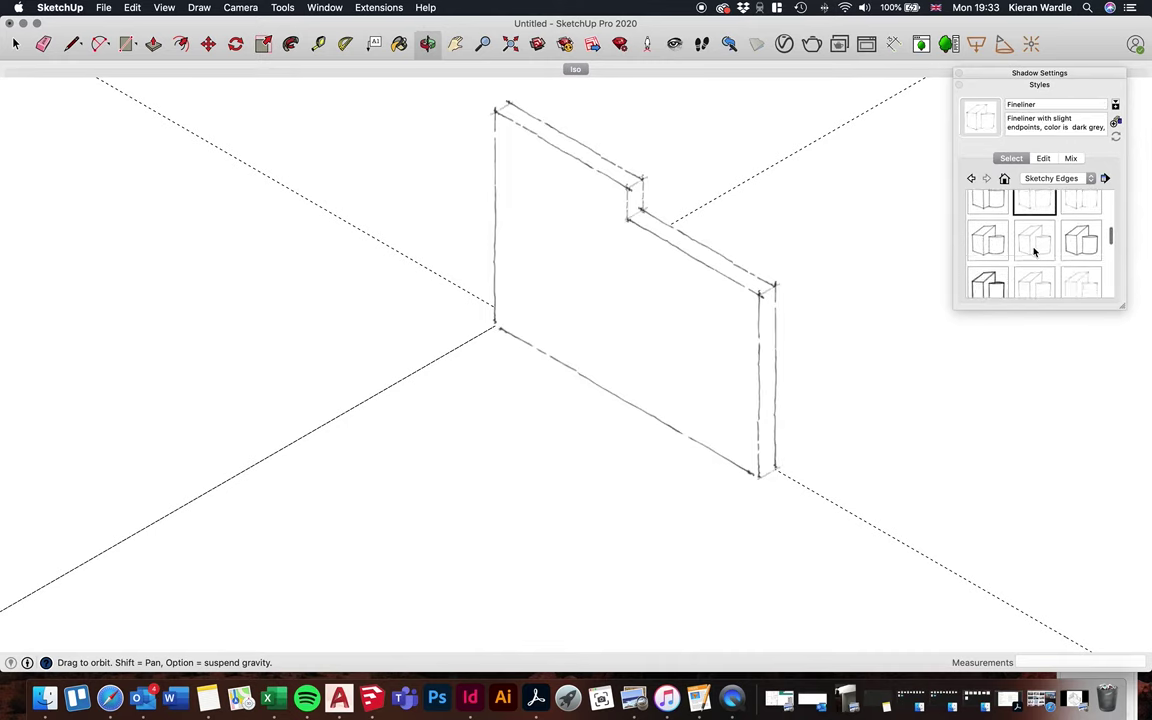
Examine the Fineliner edges from another angle and close up, and recall the Iso scene to restore its view and style
mouse_move(540, 280)
left_mouse_down()
mouse_move(598, 278)
mouse_move(291, 141)
mouse_move(278, 185)
mouse_move(501, 373)
mouse_move(883, 373)
mouse_move(617, 360)
mouse_move(620, 147)
mouse_move(617, 273)
mouse_move(548, 437)
left_mouse_up()
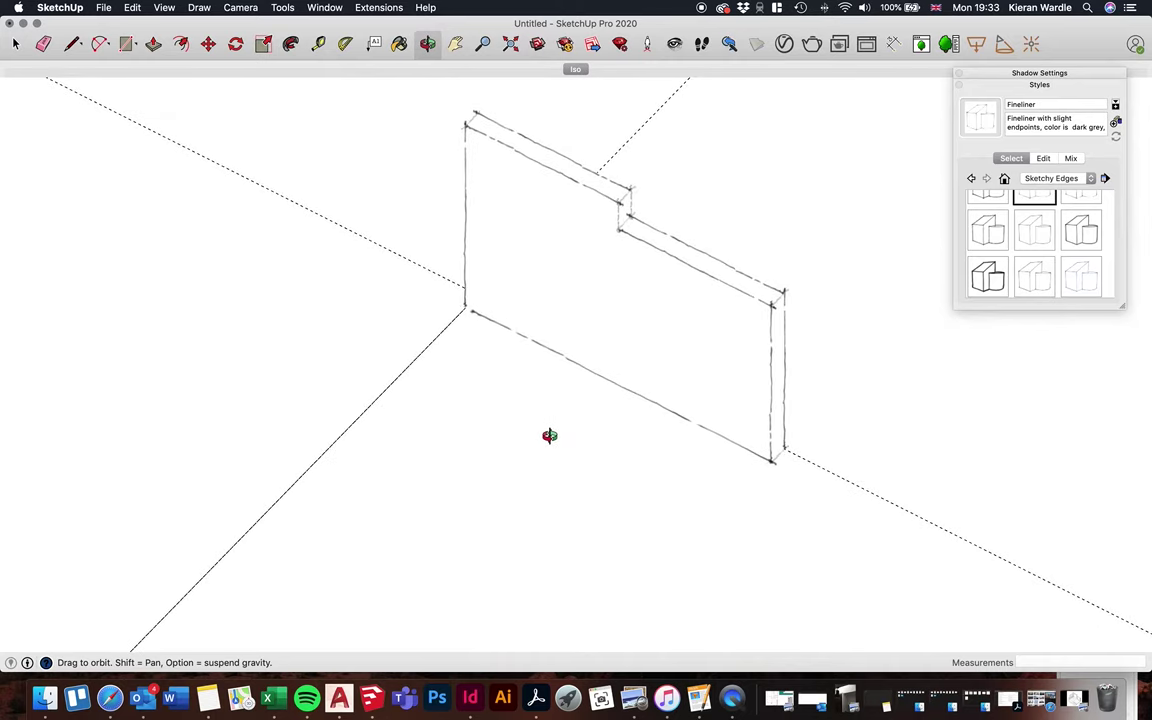
scroll(648, 208, "up", 3)
scroll(424, 260, "down", 4)
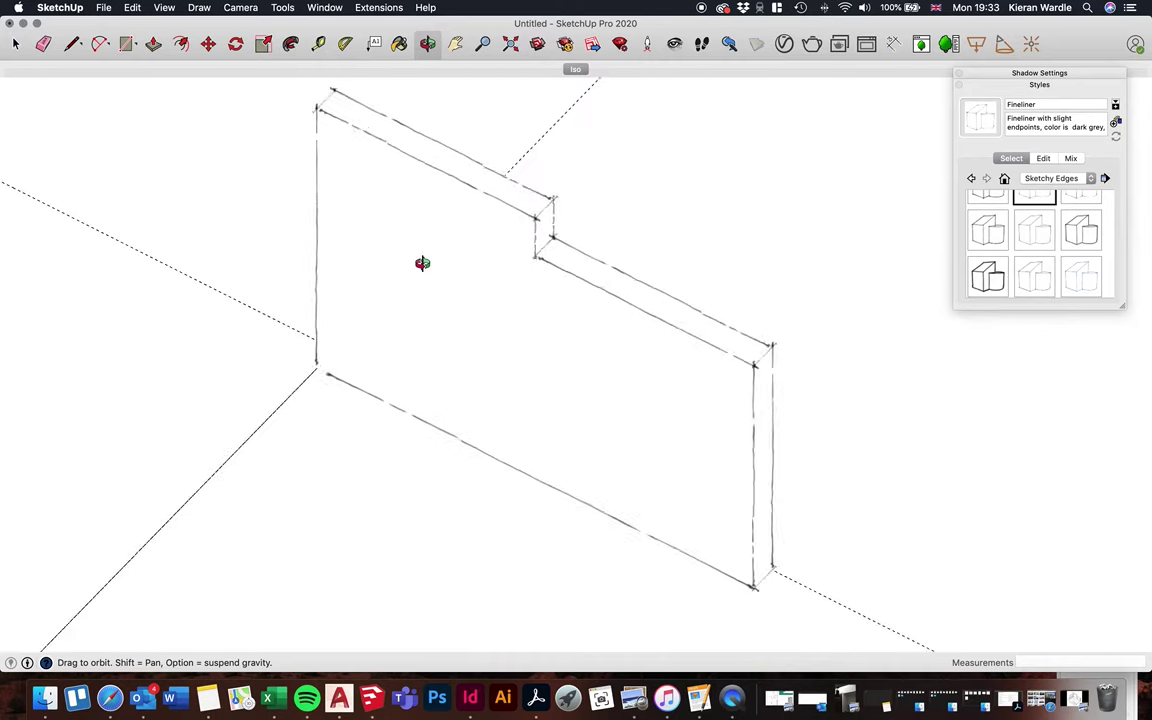
scroll(370, 222, "up", 4)
scroll(660, 350, "down", 1)
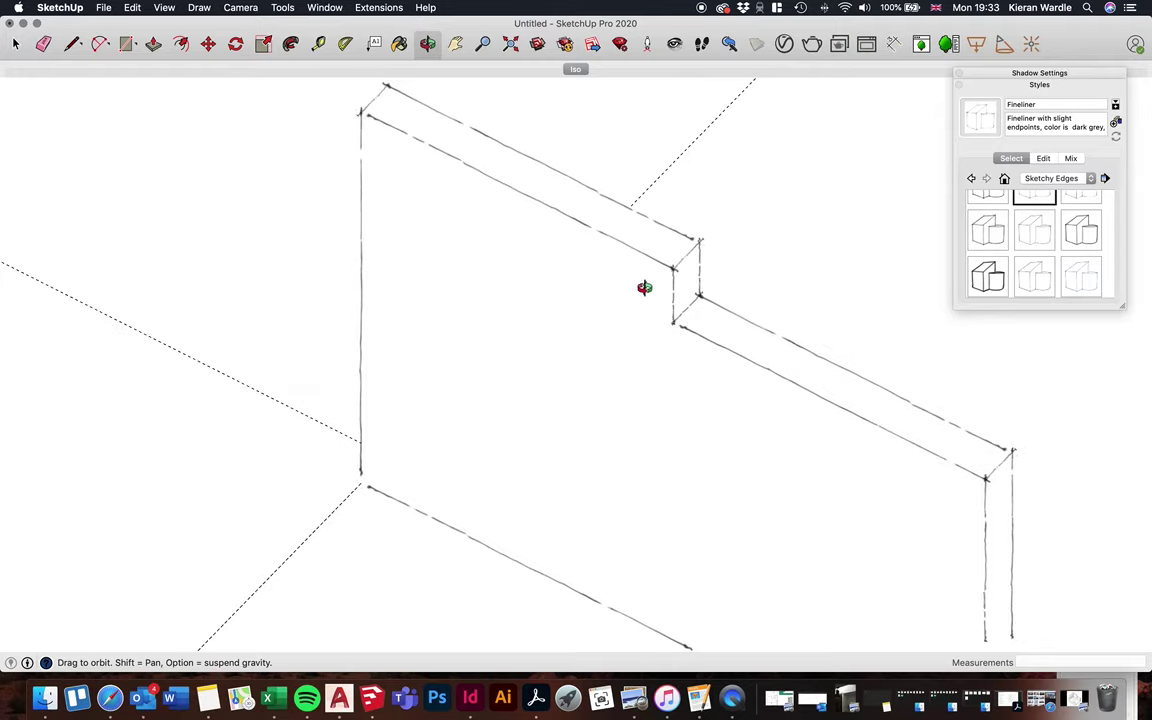
left_click(575, 70)
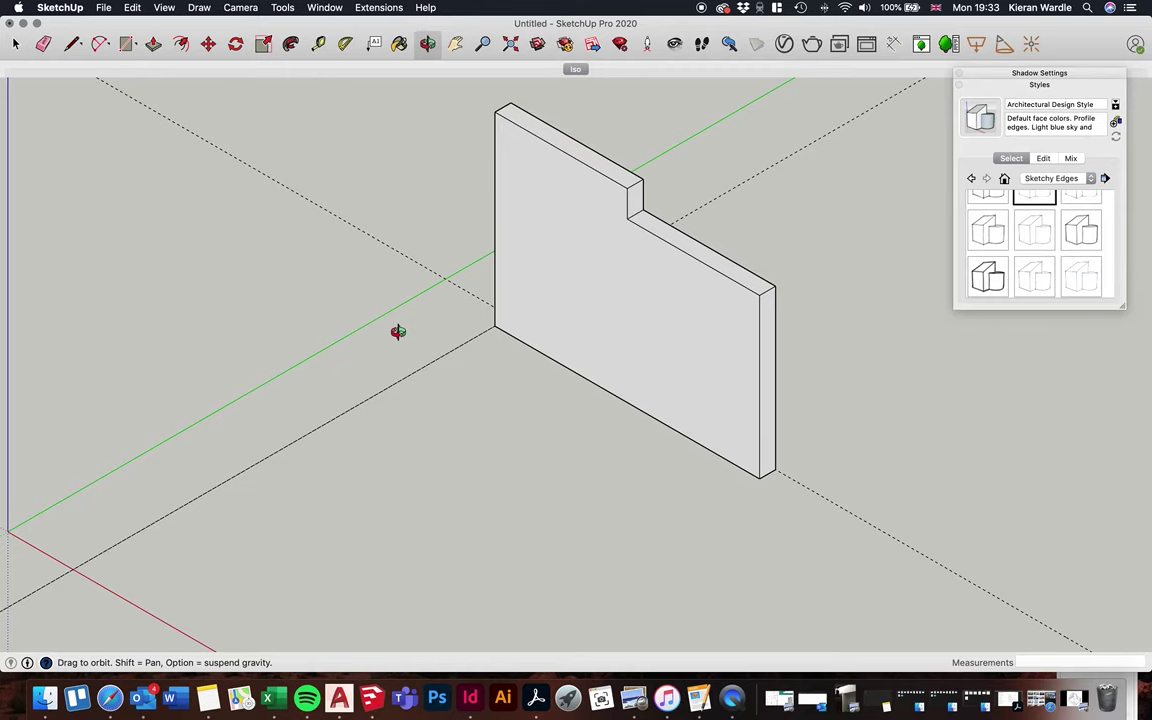
Apply the HiddenLine style from the Default Styles collection and update the Iso scene with it
left_click(1060, 179)
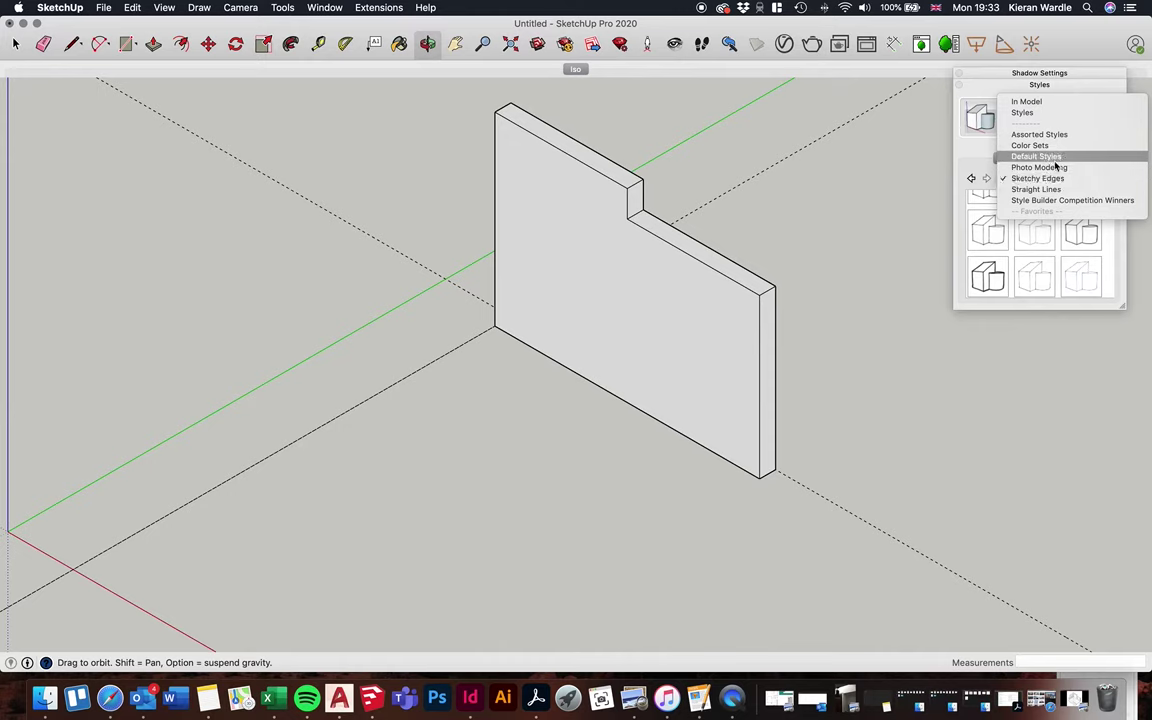
left_click(1043, 157)
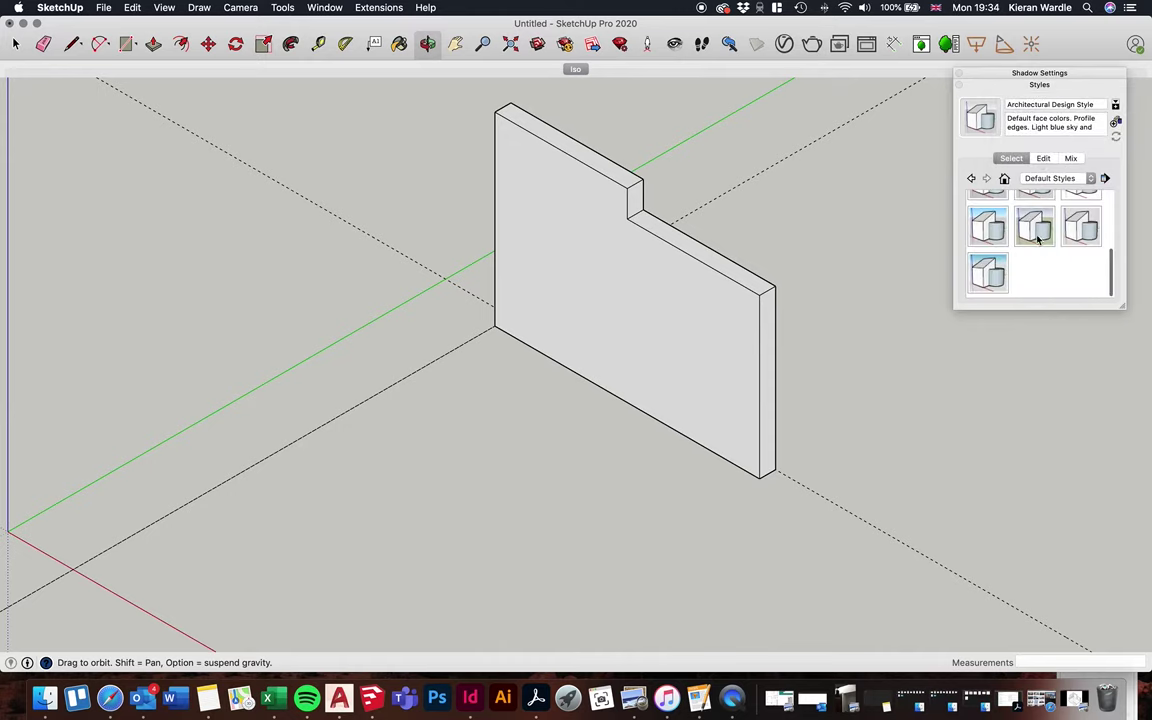
scroll(1040, 241, "up", 5)
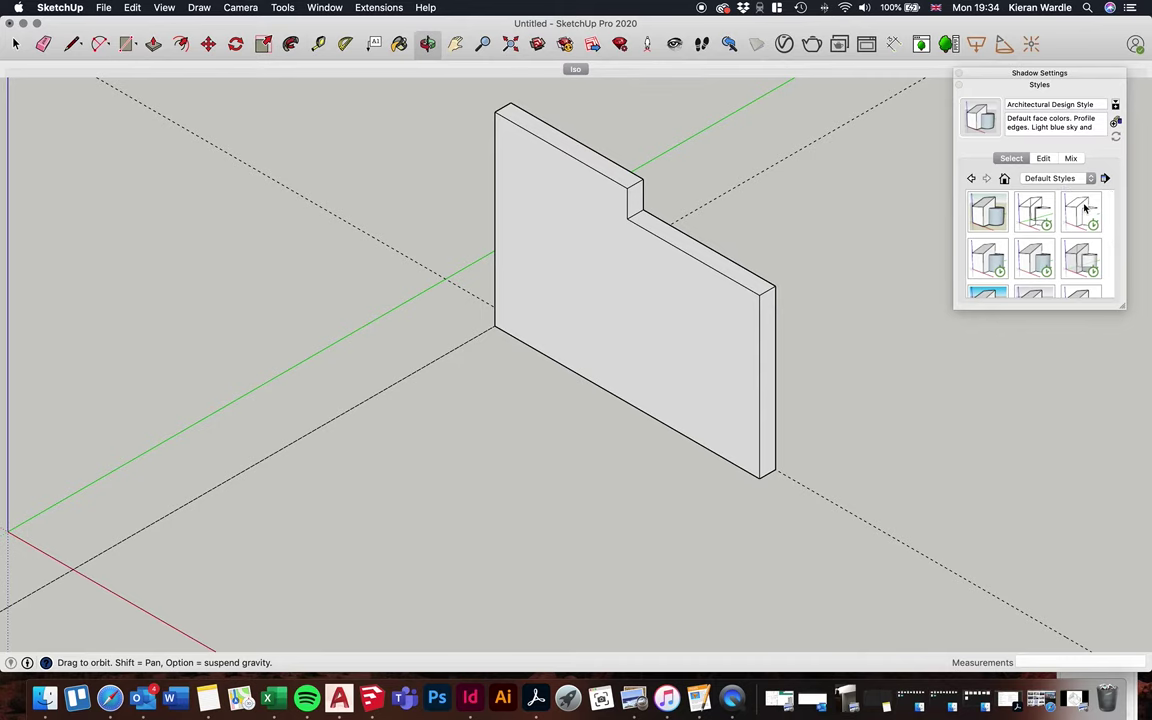
left_click(1083, 210)
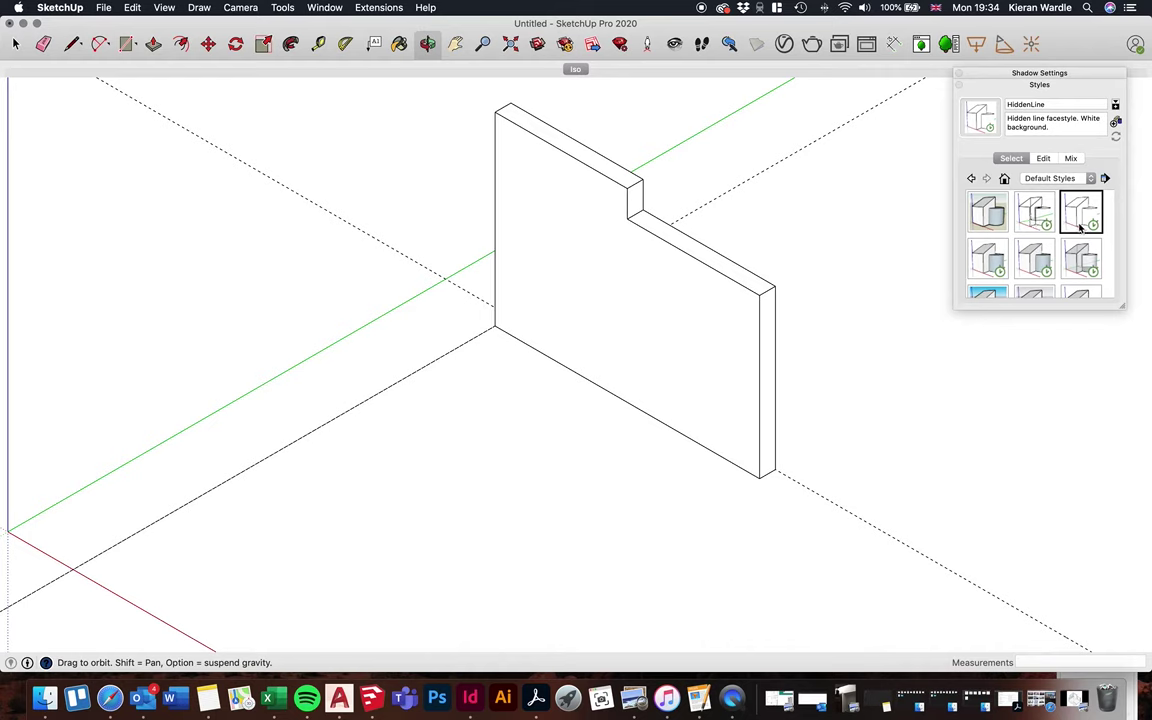
right_click(575, 70)
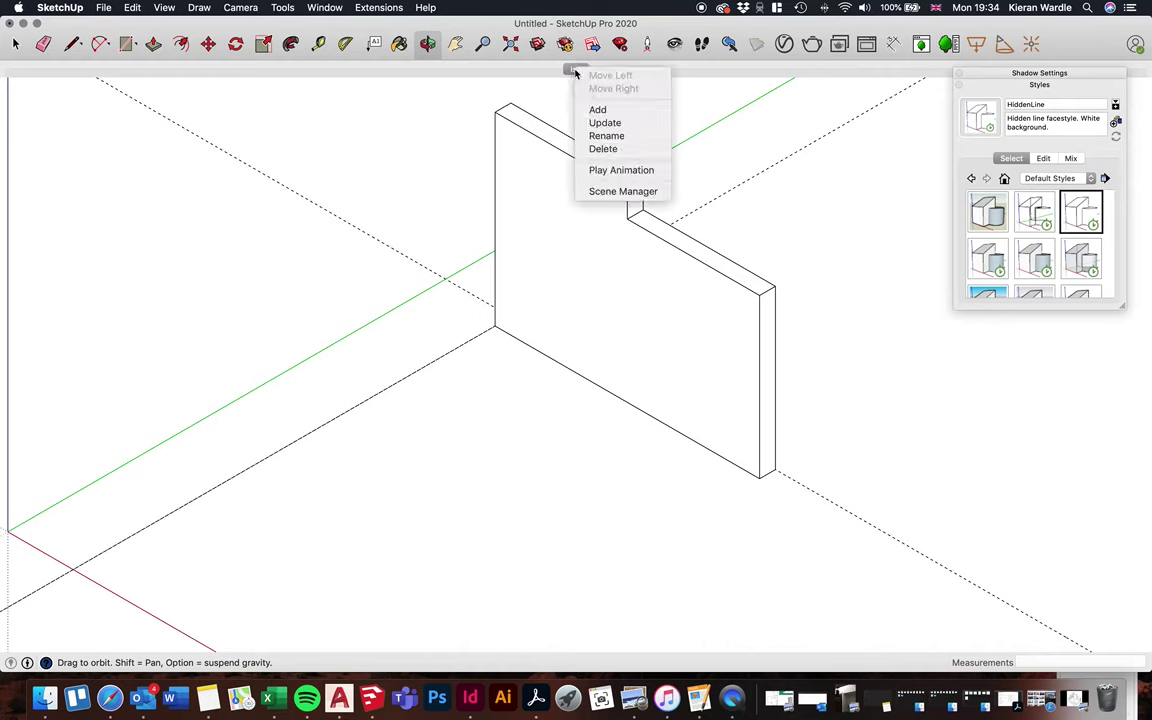
left_click(612, 122)
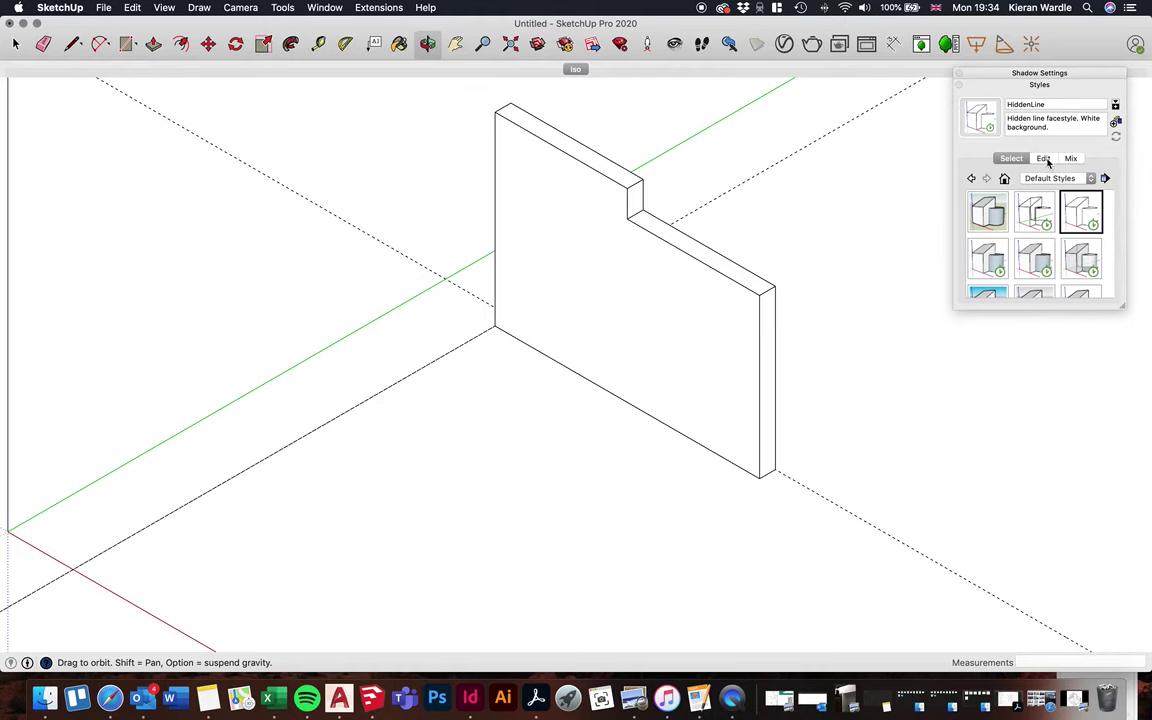
Draw a circle of about 742 mm radius on the ground in front of the wall and extrude it upward into a cylinder
left_click(137, 47)
left_click(145, 115)
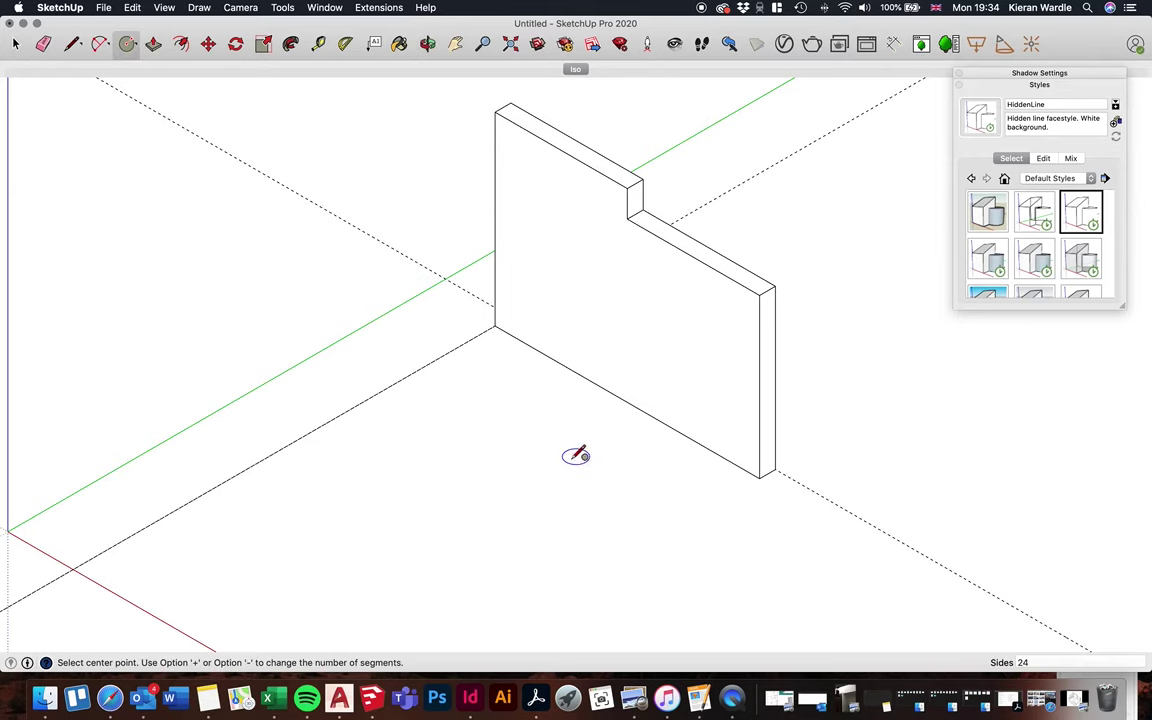
left_click(561, 432)
left_click(614, 444)
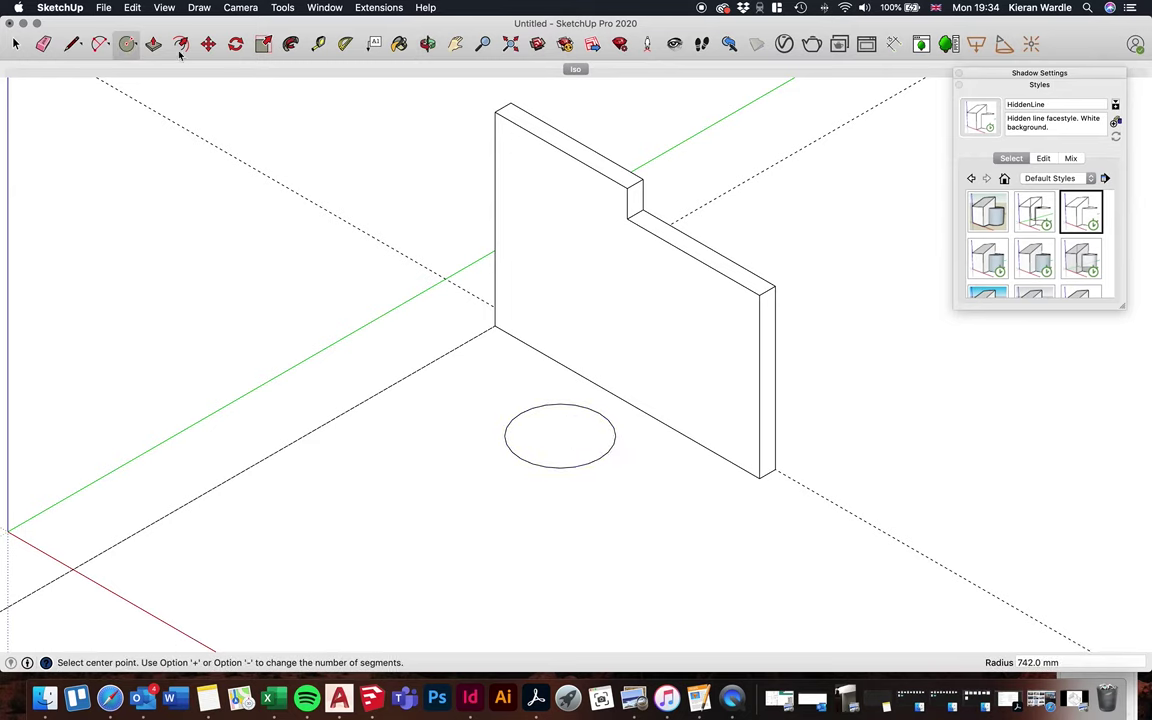
left_click(153, 44)
left_click_drag(558, 445, 533, 301)
left_click(15, 44)
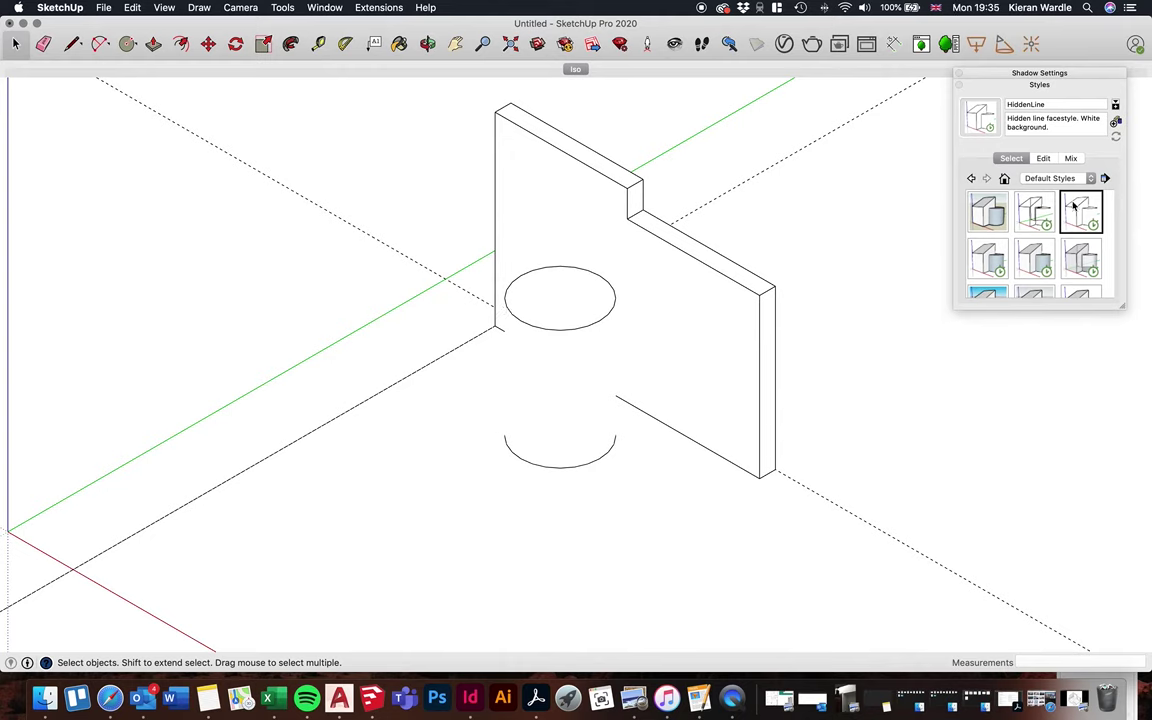
Enable Profiles in the style's edge settings and update the Iso scene, saving the change as a new style
left_click(1043, 158)
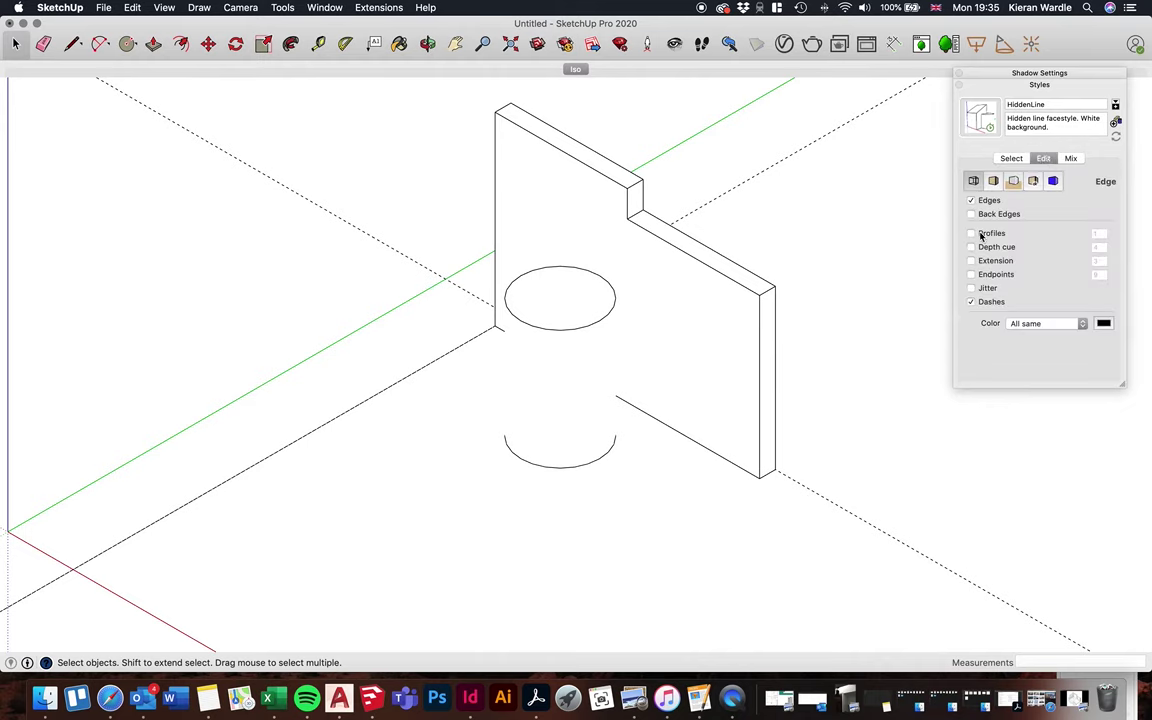
left_click(971, 233)
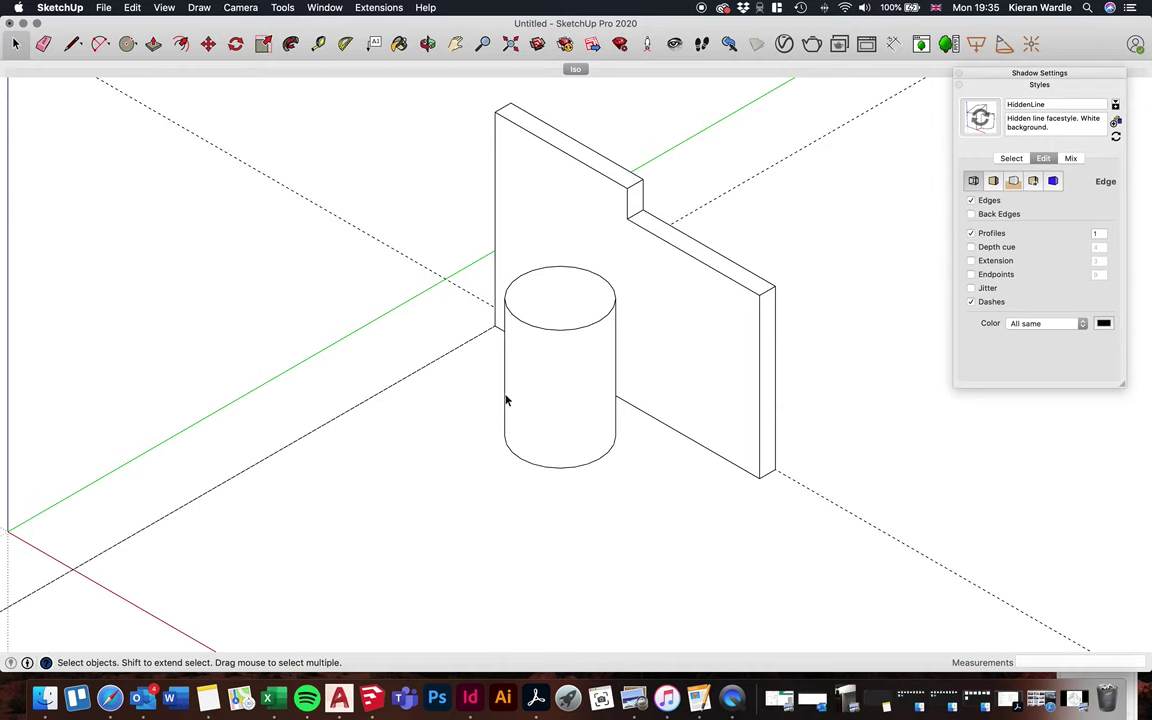
right_click(577, 72)
left_click(600, 122)
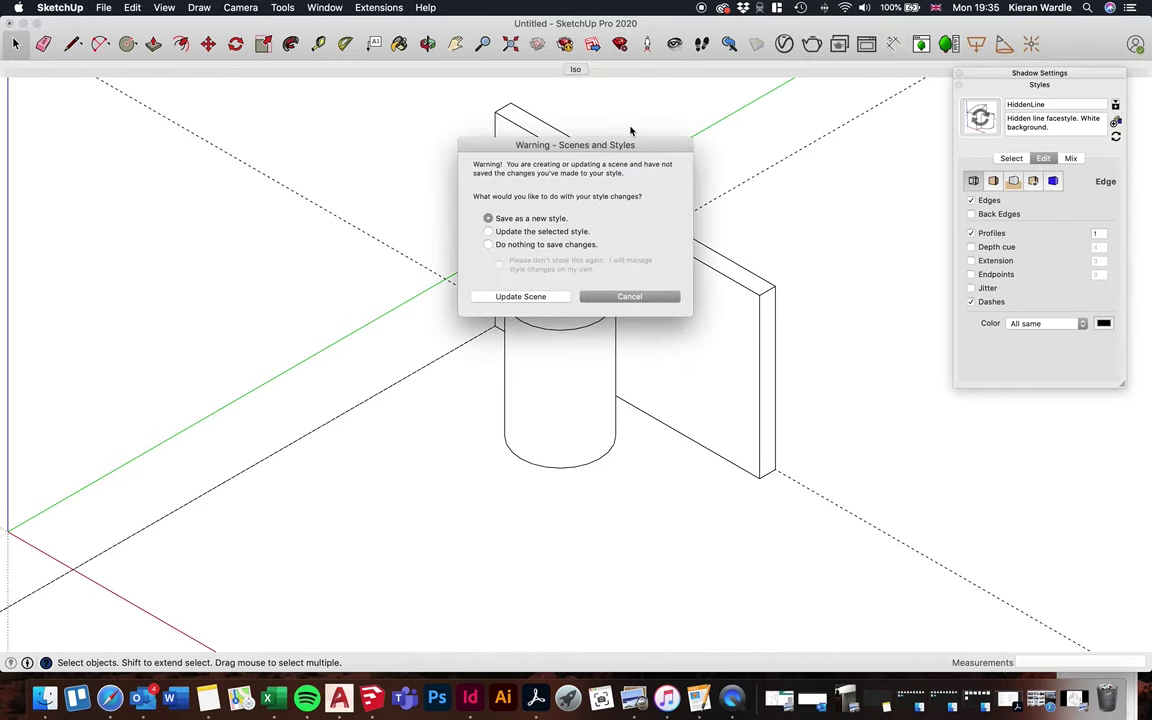
left_click(516, 297)
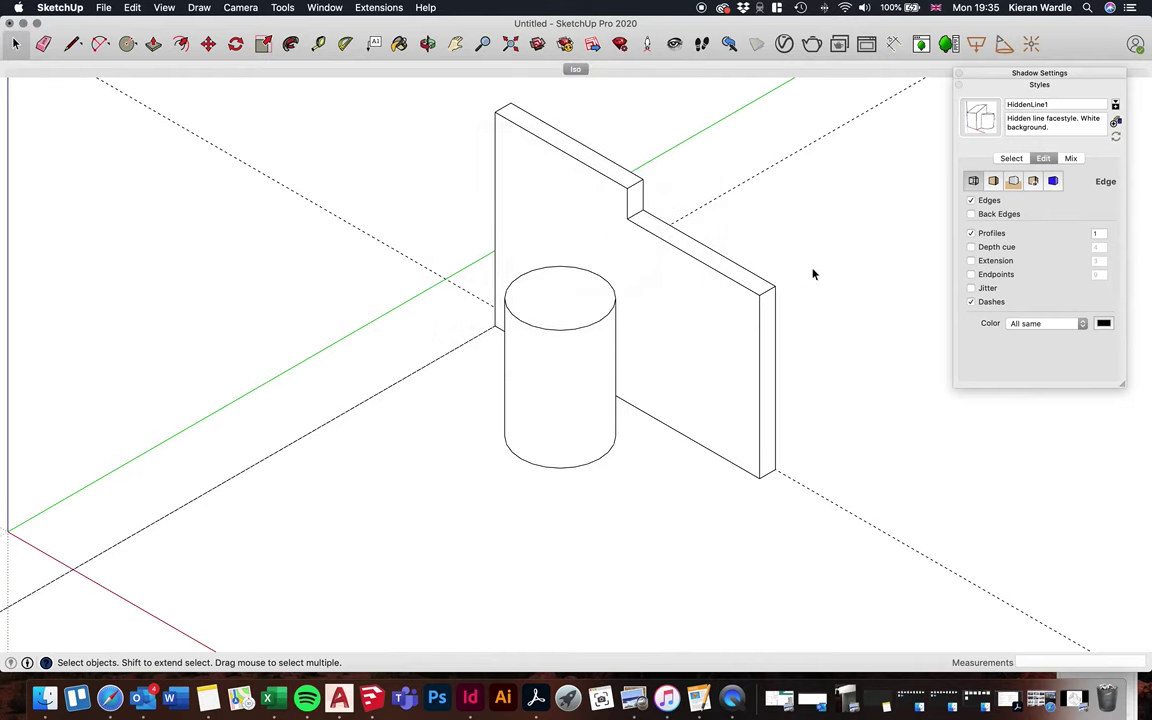
Delete the whole cylinder in front of the wall and collapse the Styles settings
triple_click(551, 297)
key("Delete")
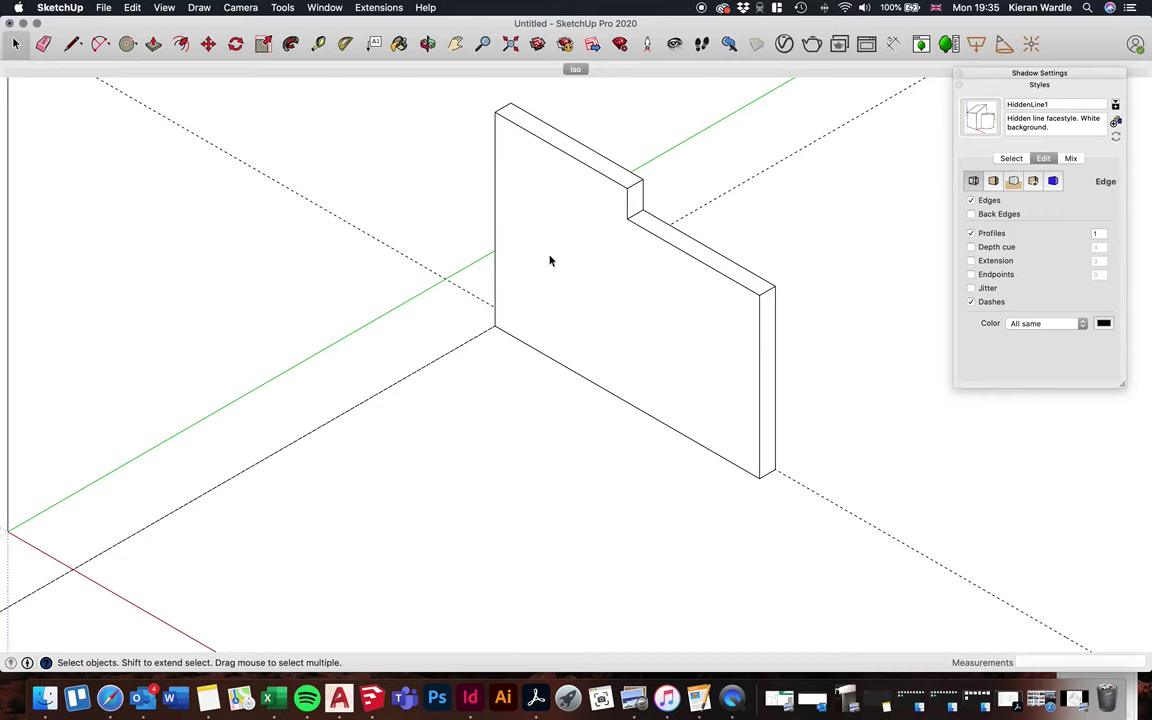
left_click(995, 86)
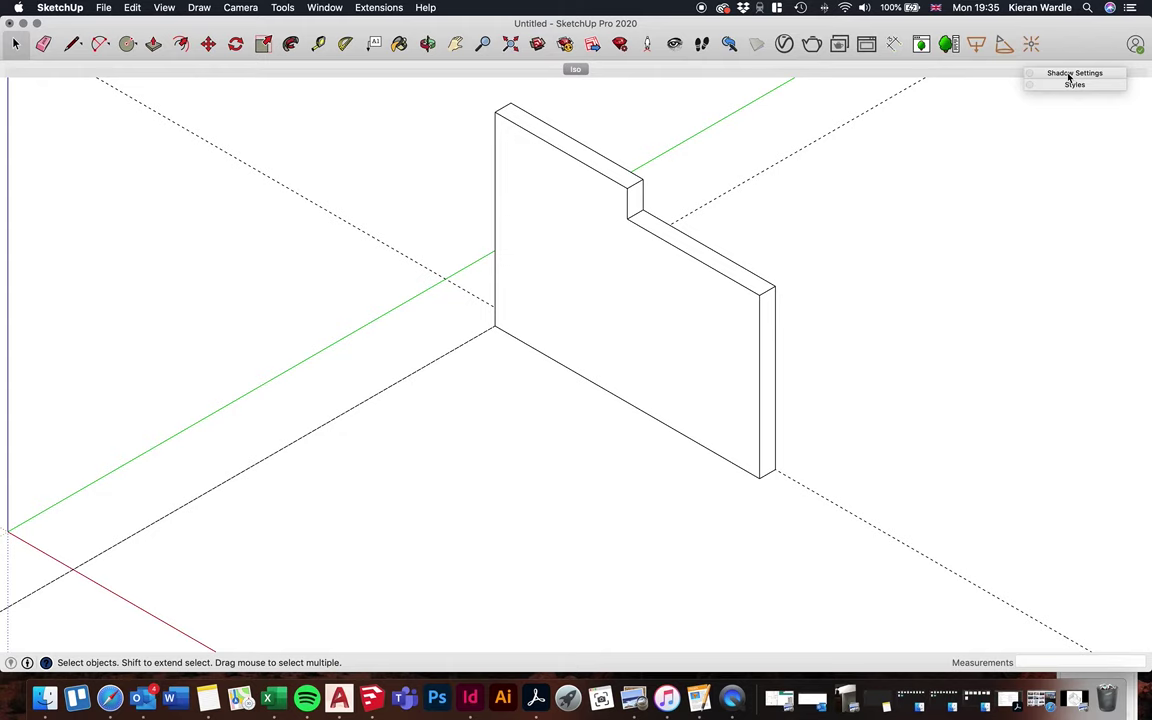
Expand the shadow settings and turn on shadows for the model
left_click(325, 8)
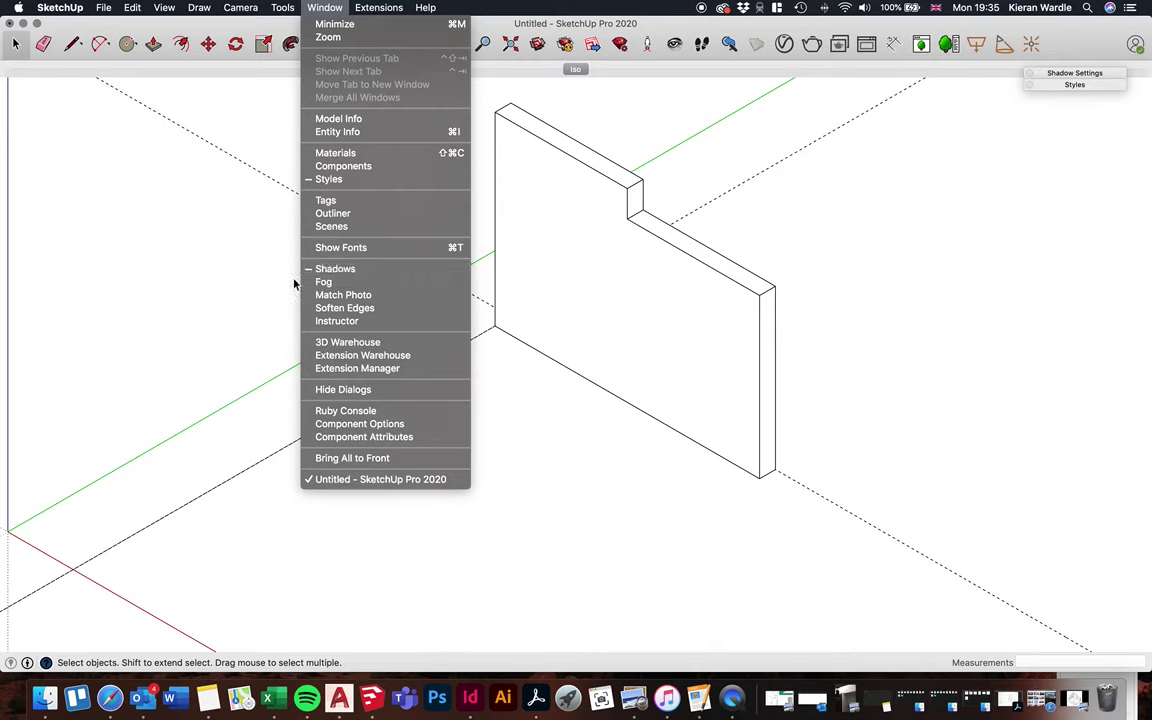
left_click(330, 268)
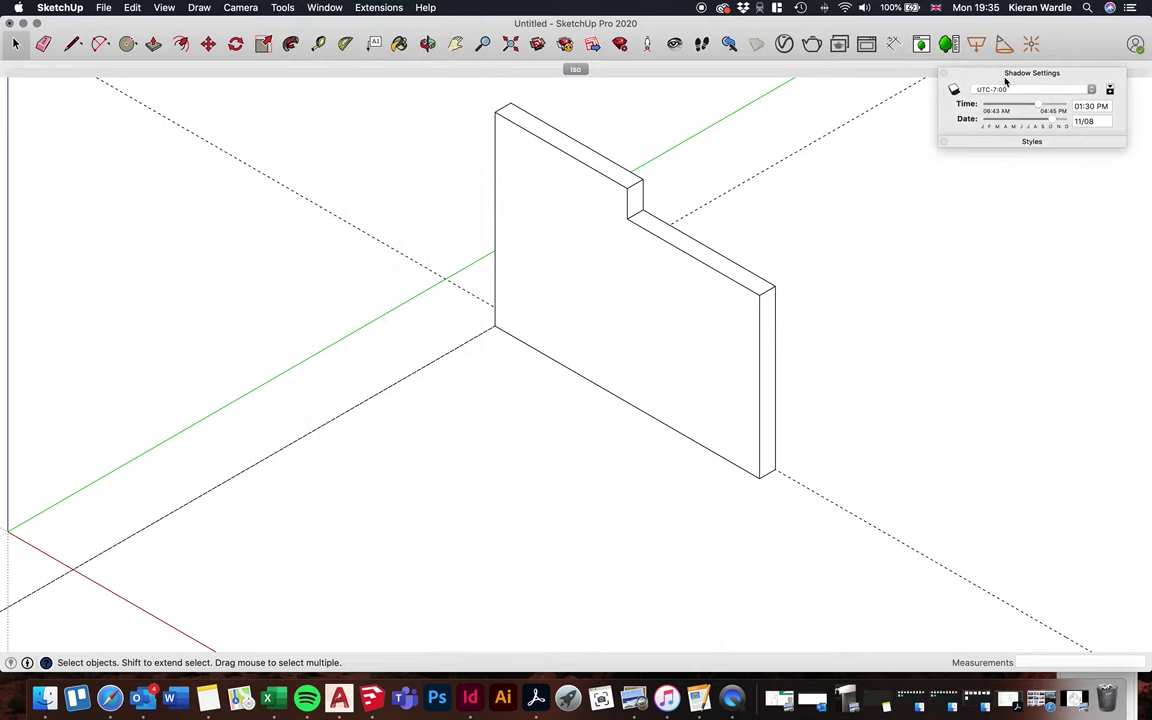
left_click_drag(994, 79, 986, 110)
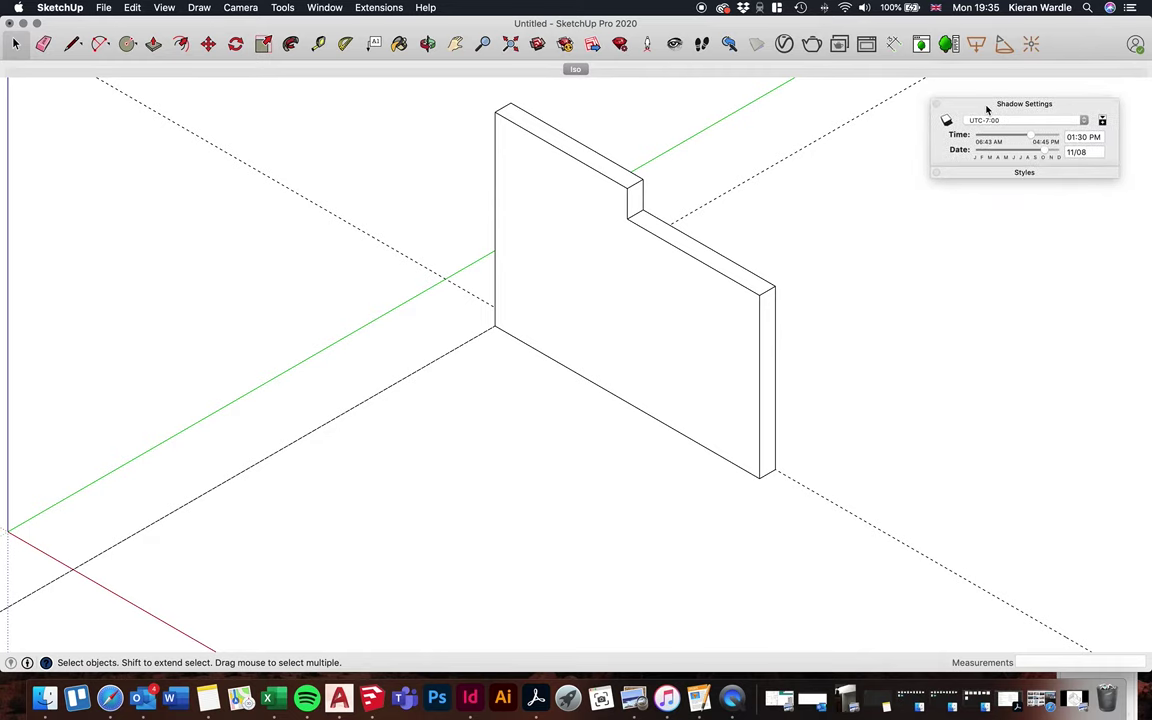
left_click(946, 120)
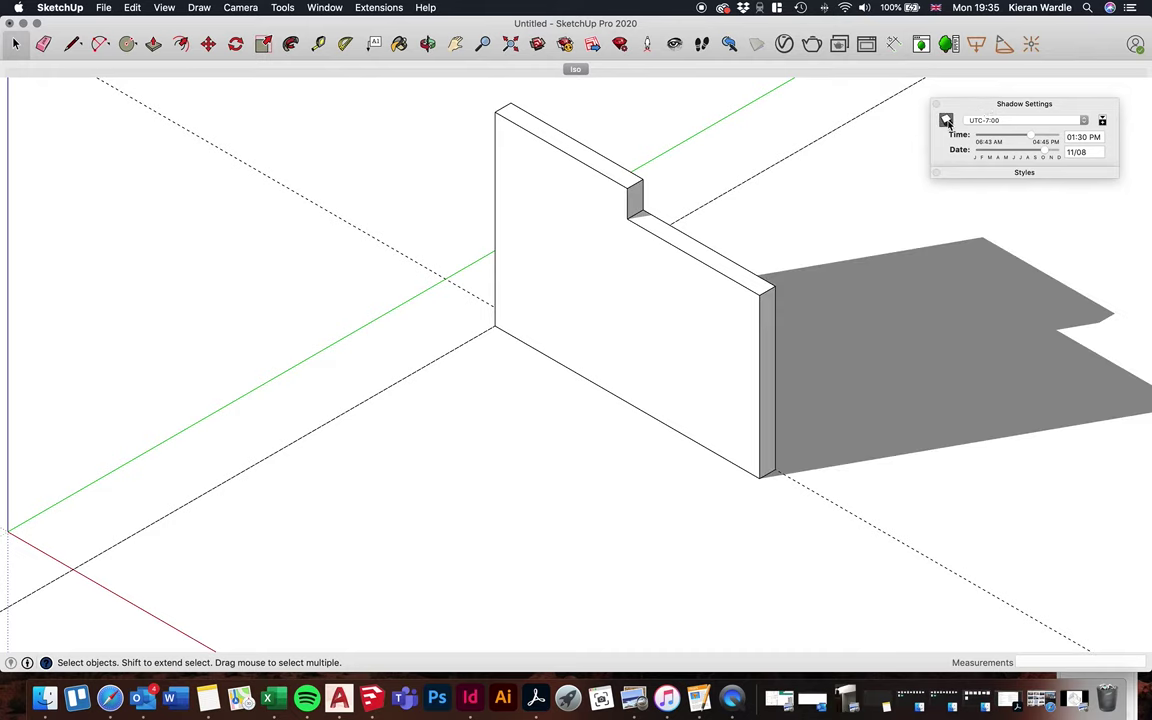
left_click(946, 120)
left_click(946, 120)
left_click(946, 120)
left_click(946, 120)
Set the shadow time to 01:44 PM and the date to 07/04, and update the Iso scene
mouse_move(1034, 141)
left_mouse_down()
mouse_move(988, 142)
mouse_move(1056, 156)
mouse_move(989, 141)
mouse_move(1038, 145)
mouse_move(995, 150)
mouse_move(1027, 148)
left_mouse_up()
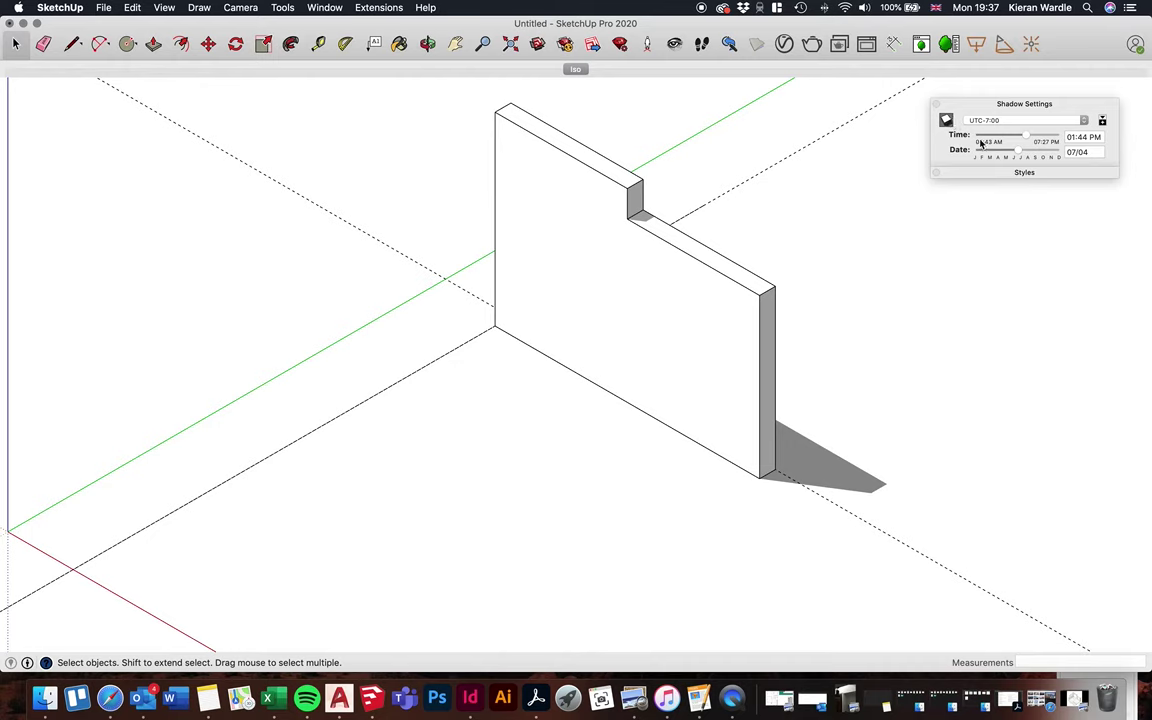
right_click(579, 69)
left_click(602, 119)
Switch the camera to perspective for working on the wall's front face
left_click(240, 7)
left_click(248, 85)
key("o")
scroll(648, 348, "up", 5)
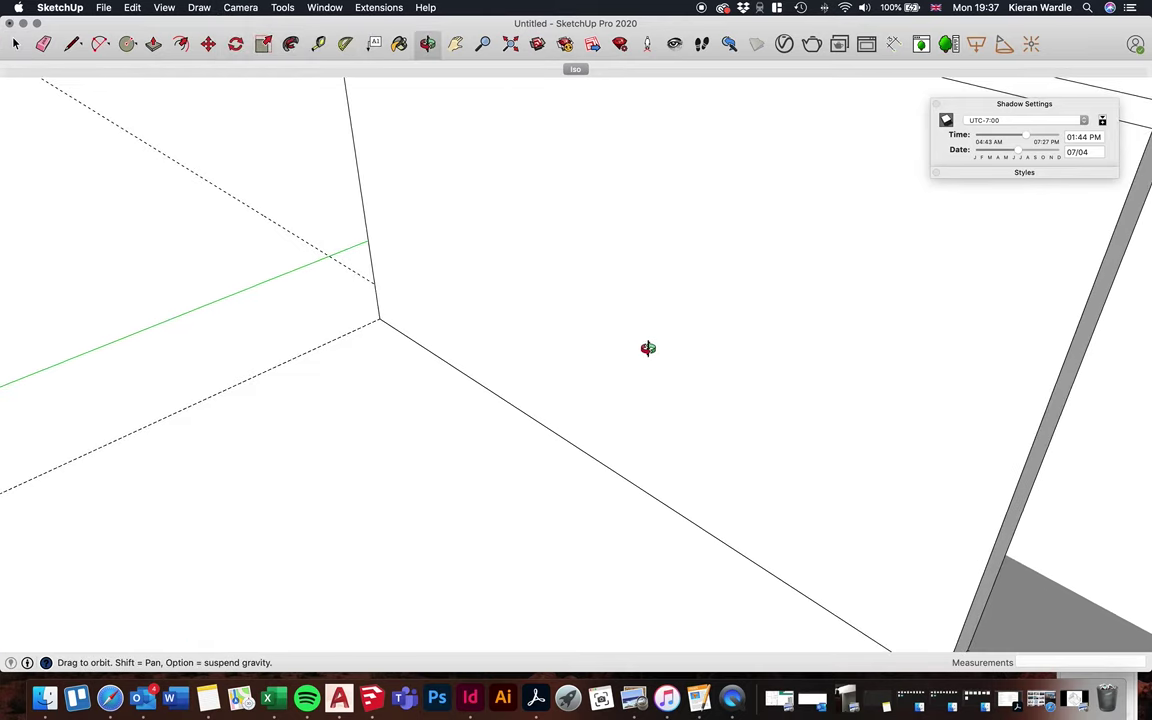
scroll(660, 347, "down", 5)
left_click_drag(684, 345, 380, 110)
Place a vertical guide on the wall's front face, parallel to its right edge and in line with the step
left_click(318, 43)
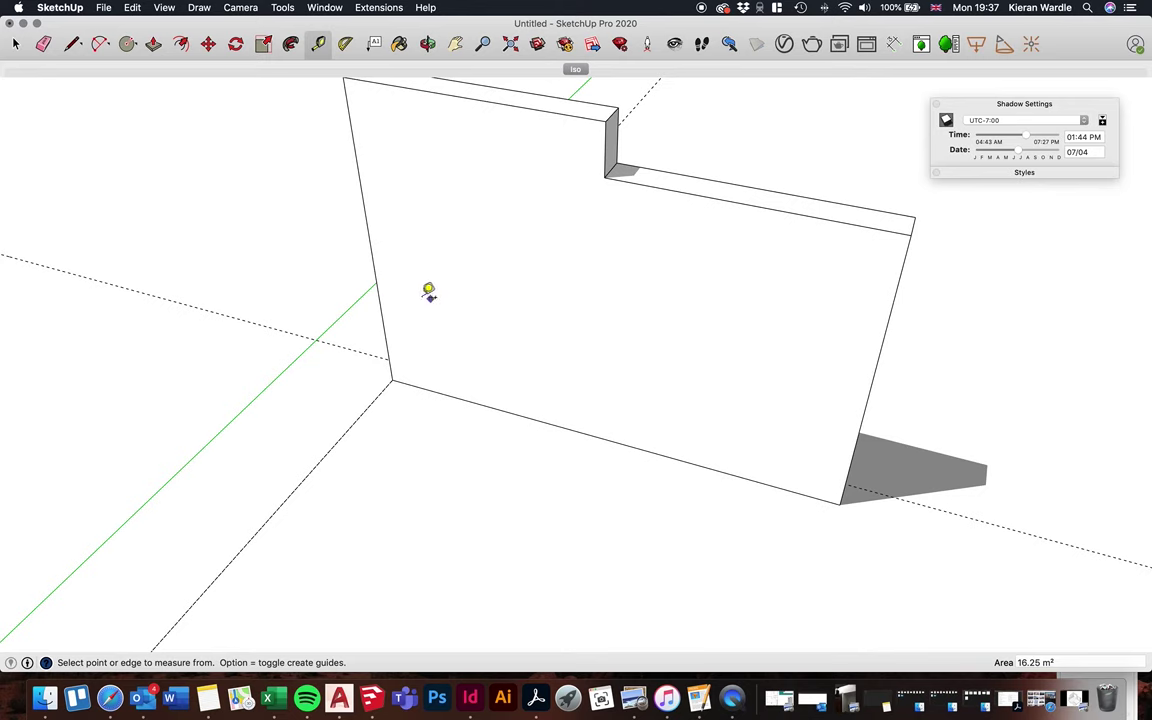
scroll(417, 419, "down", 2)
scroll(509, 309, "up", 2)
left_click(879, 368)
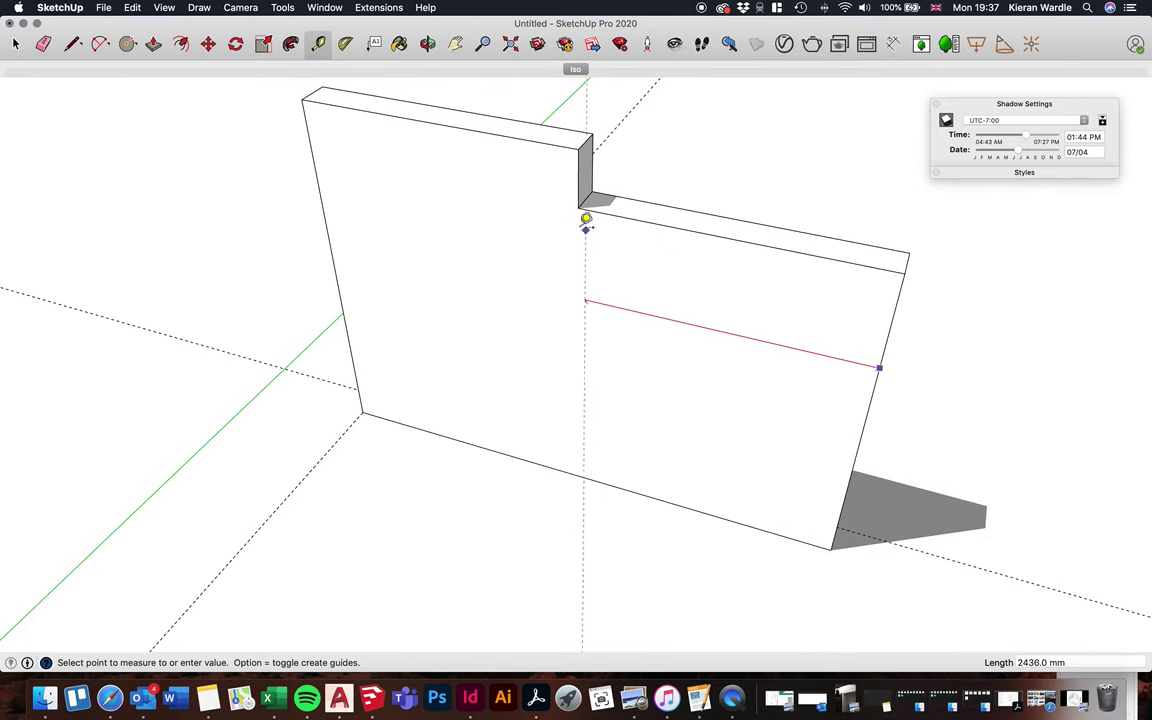
left_click(583, 180)
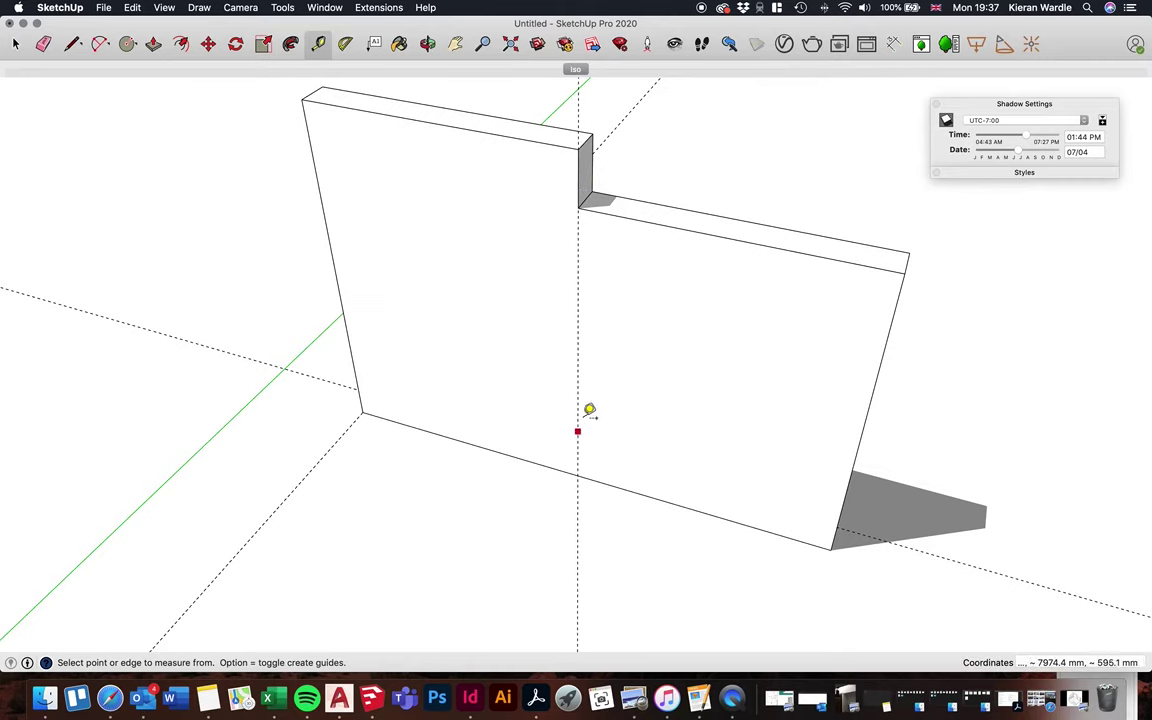
left_click(580, 178)
Place a horizontal guide 450 mm above the bottom edge of the wall's front face
mouse_move(649, 490)
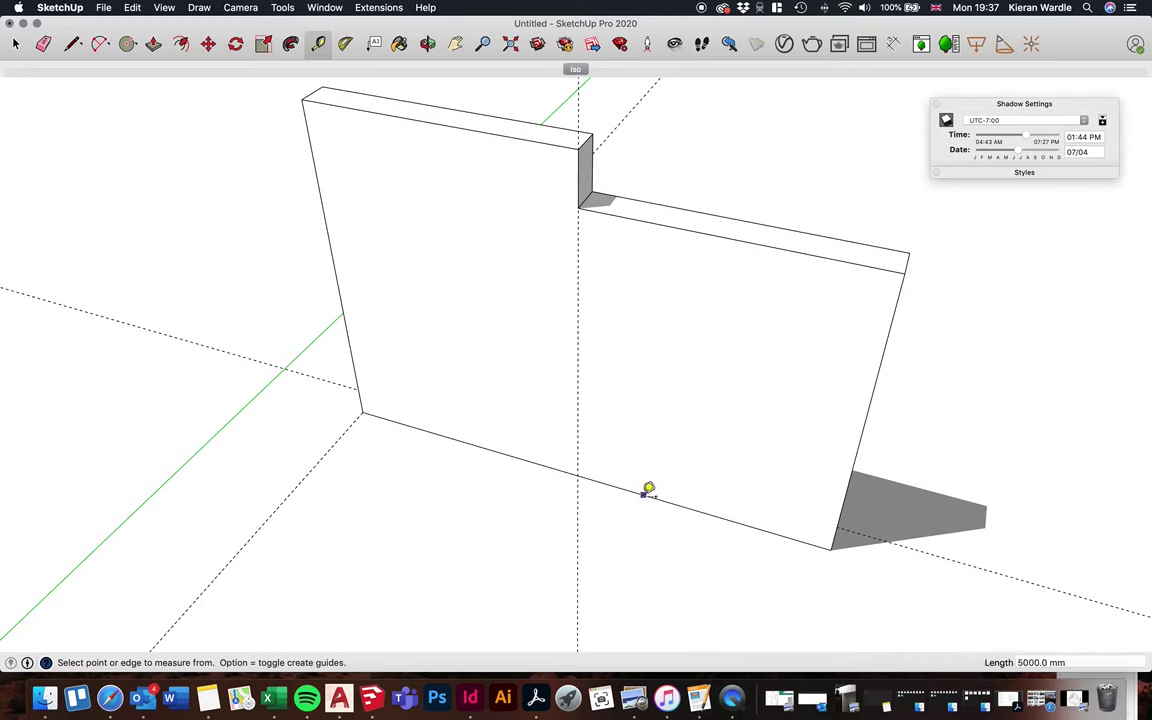
left_click(644, 493)
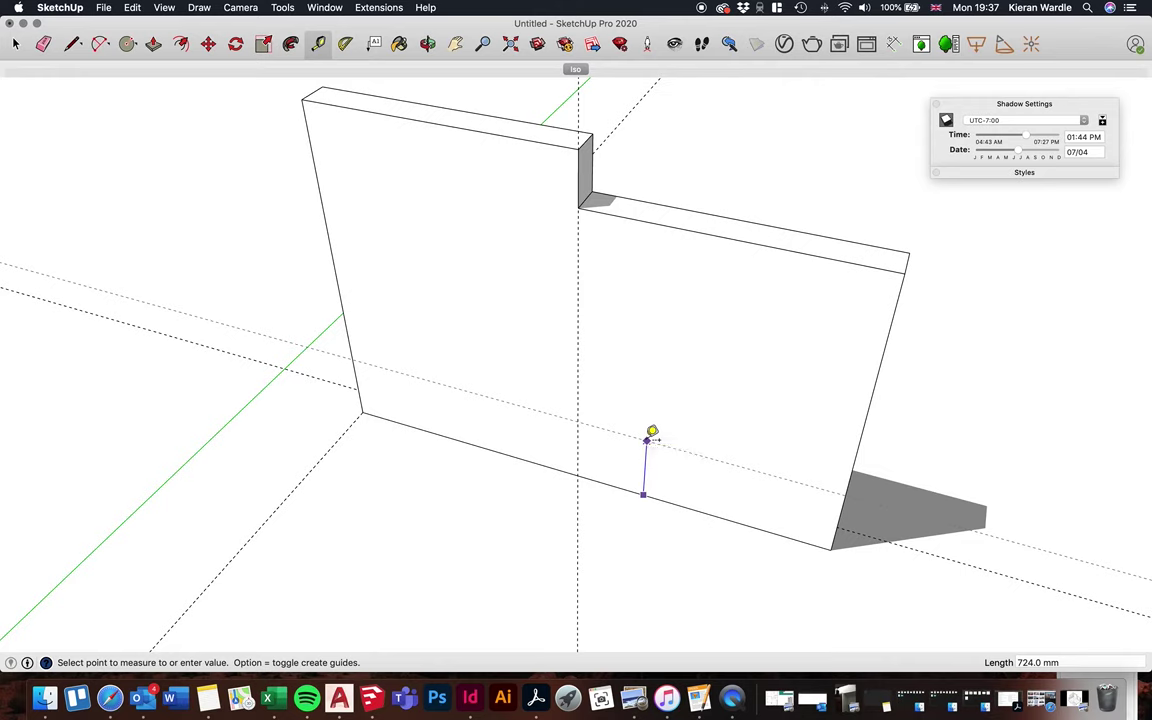
type("450")
key("Return")
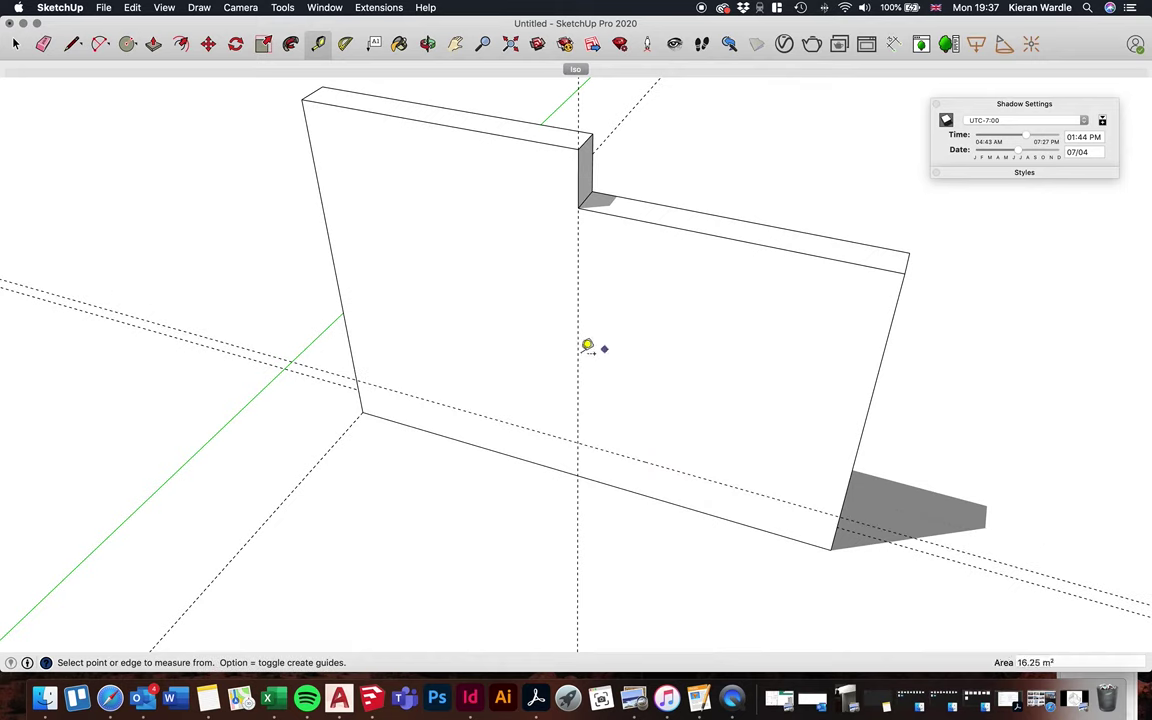
Add guides 450 mm in from the wall's right edge and 450 mm below the top edge of its lower section
left_click(862, 438)
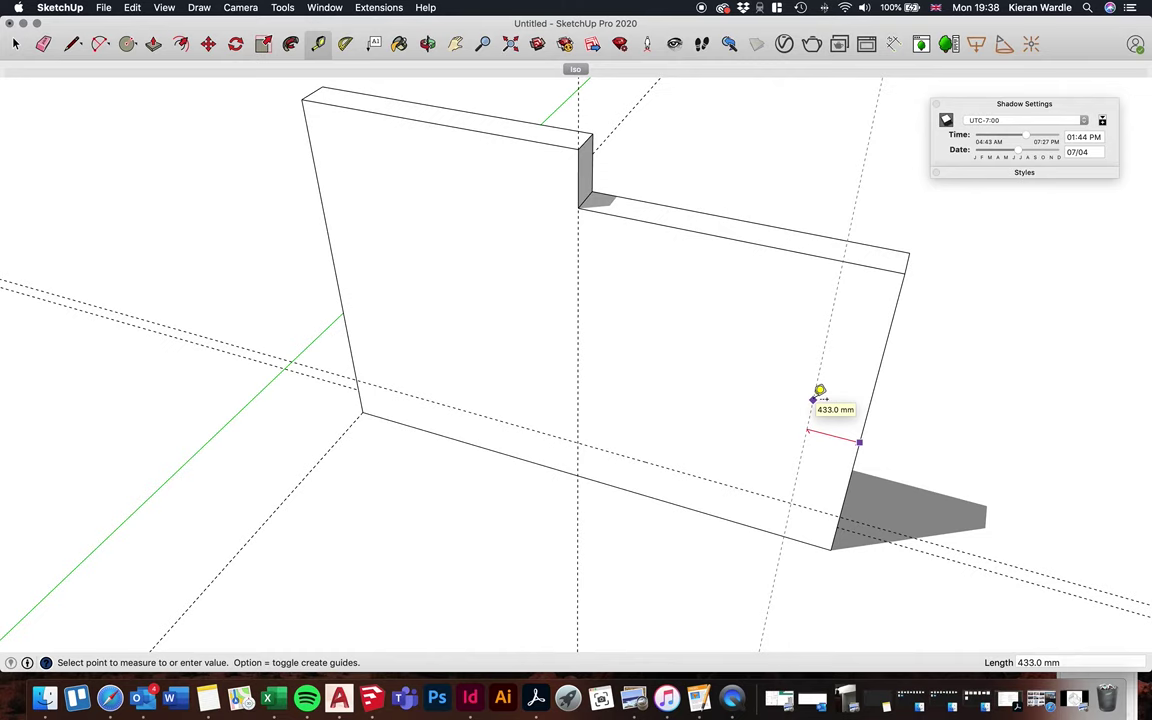
type("450")
key("Return")
left_click(780, 249)
type("4")
key("Return")
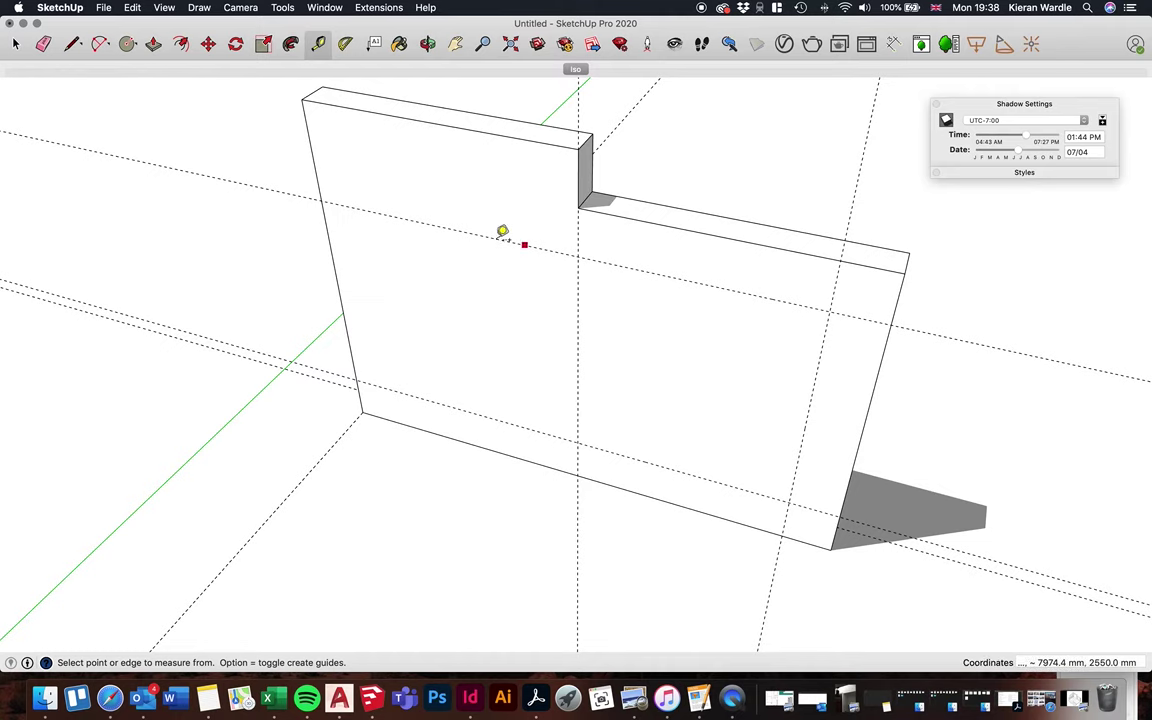
Add vertical guides 450 mm in from the wall's left edge and 450 mm to the left of the guide at the step
left_click(330, 223)
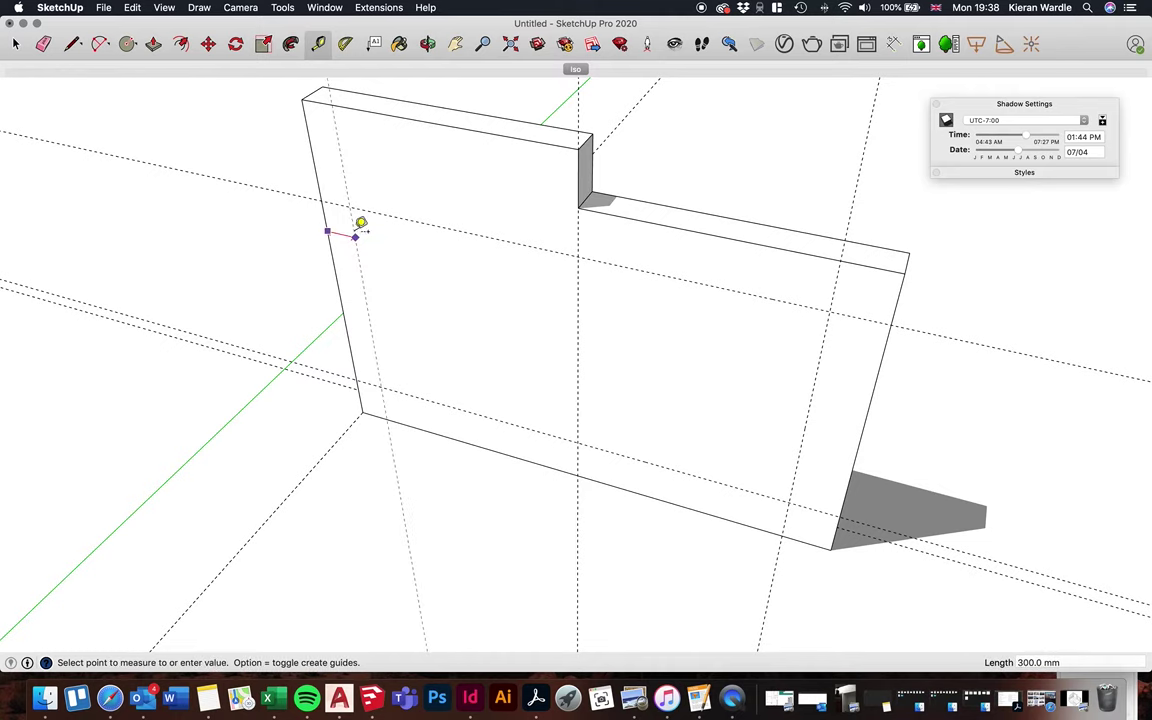
type("450")
key("Return")
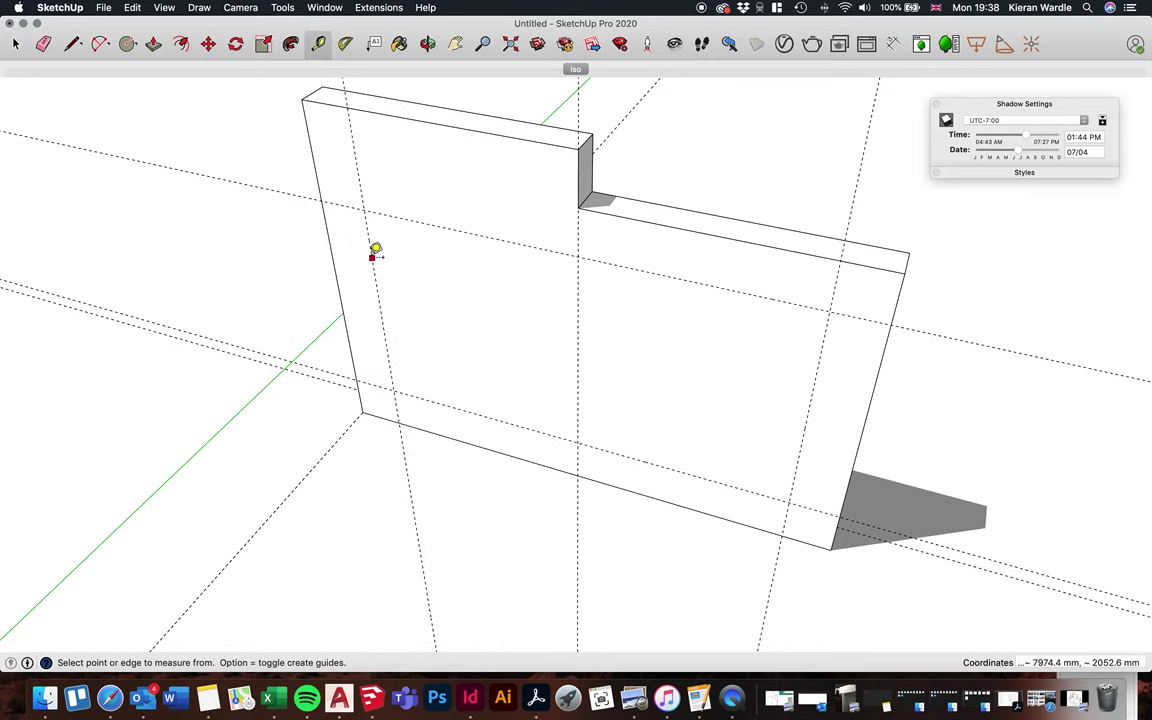
left_click(577, 292)
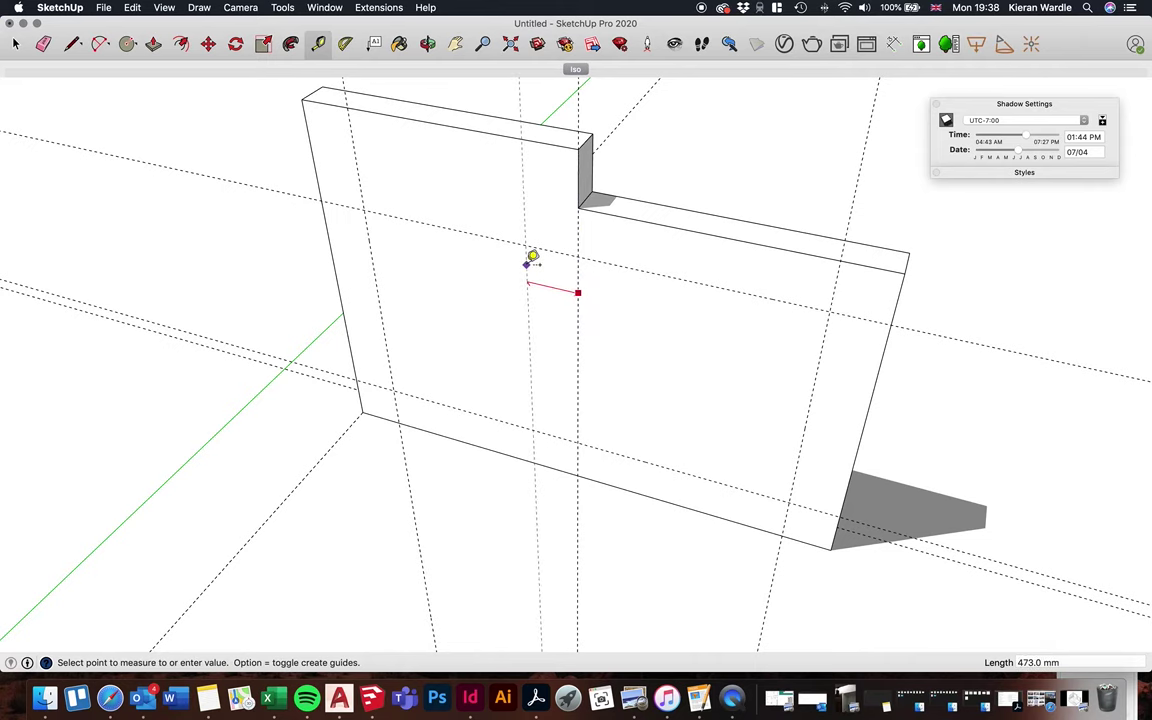
type("450")
key("Return")
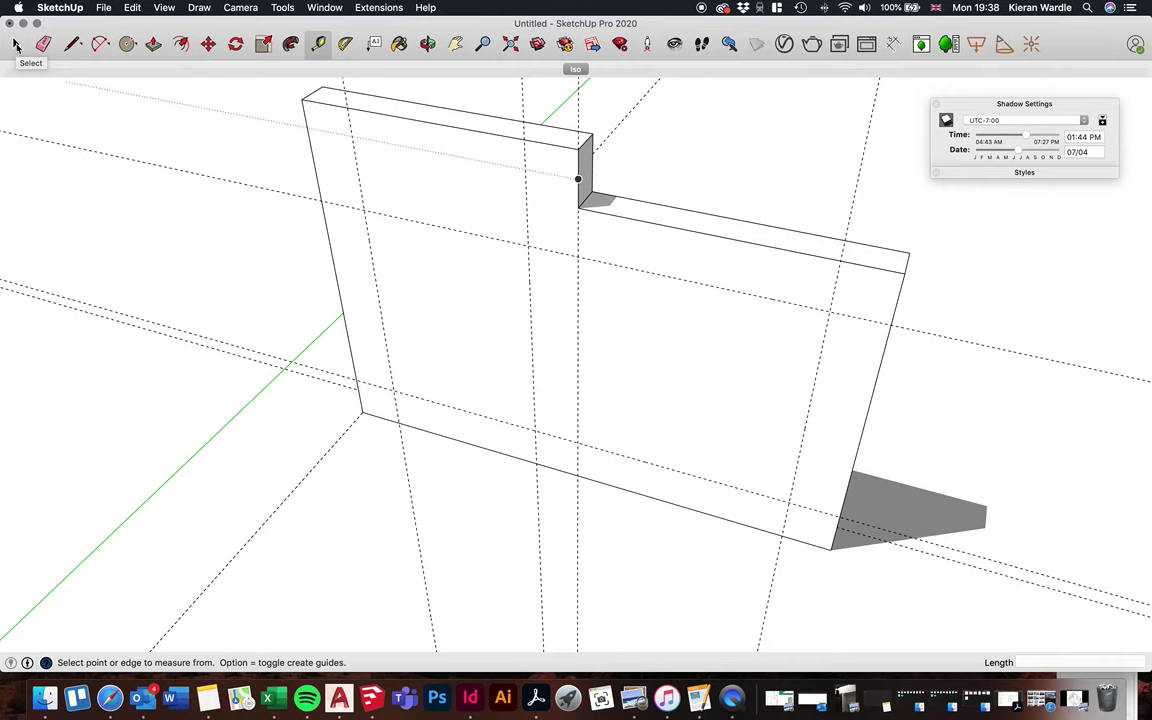
Draw a 1600 × 2550 mm doorway rectangle between the guides on the taller part of the wall, outside the wall group
left_click(137, 48)
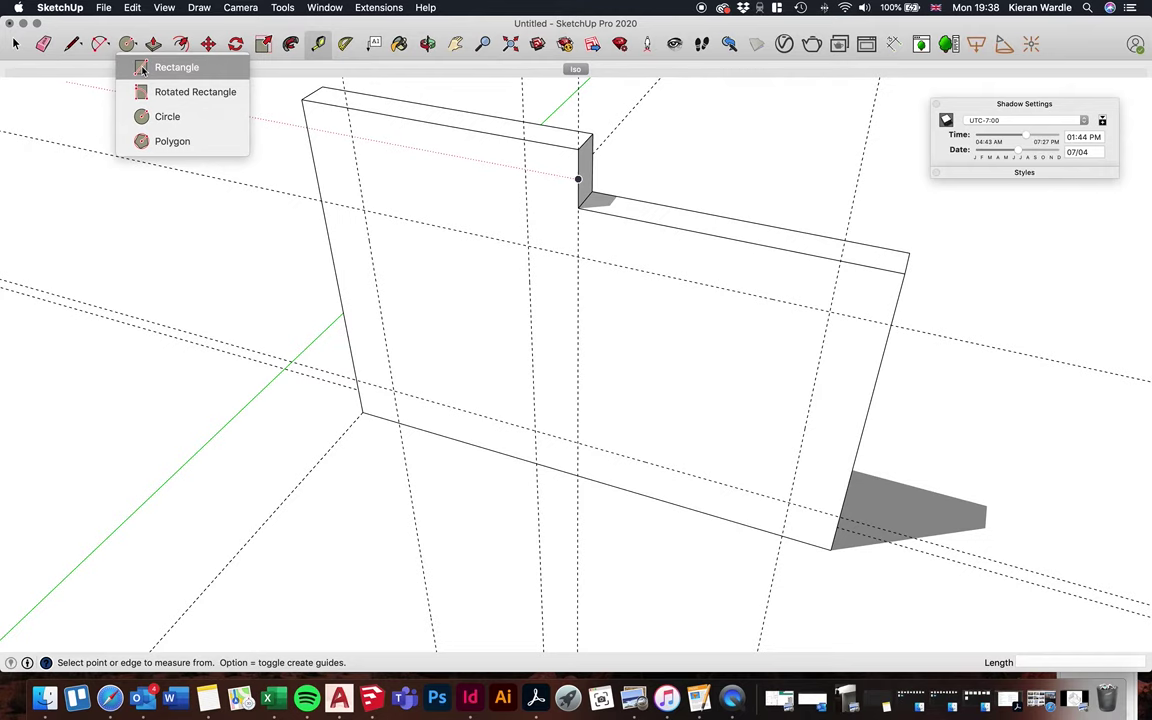
left_click(143, 68)
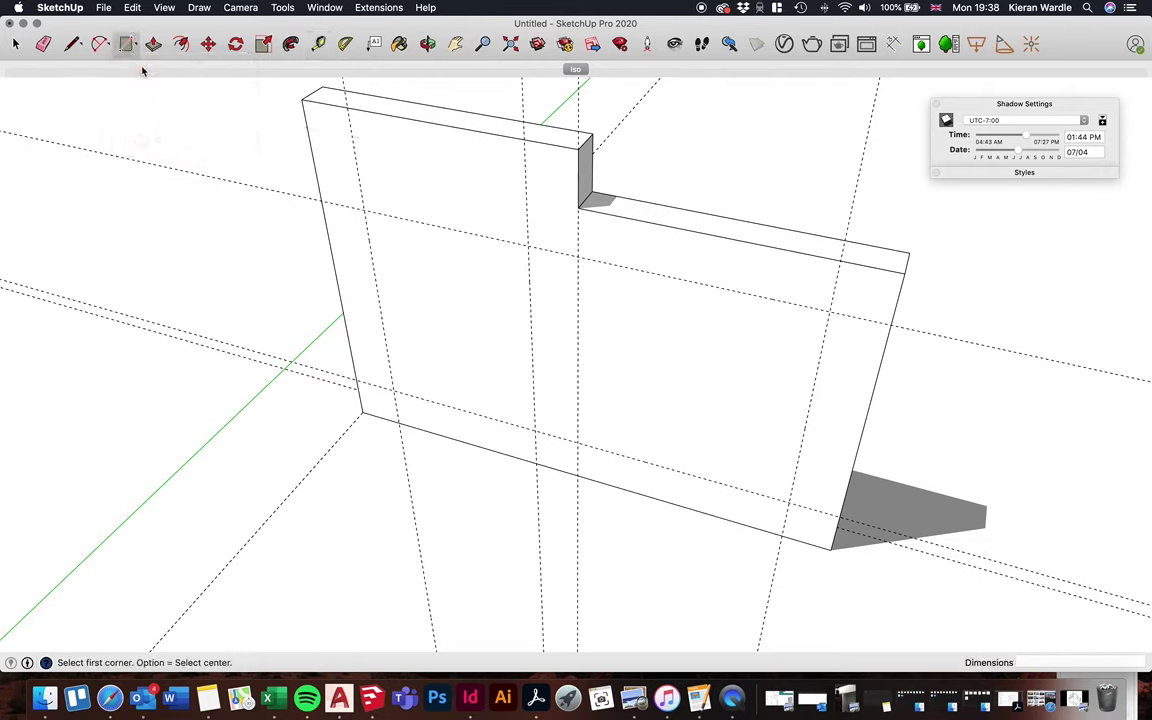
left_click(364, 209)
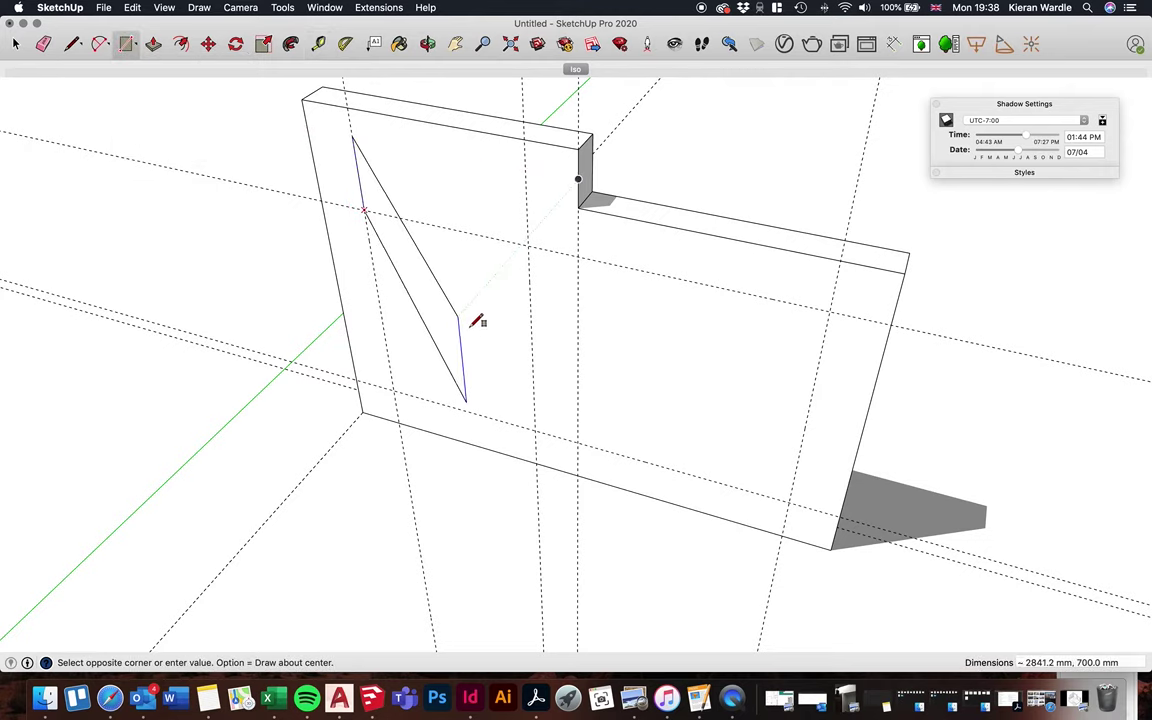
left_click(537, 462)
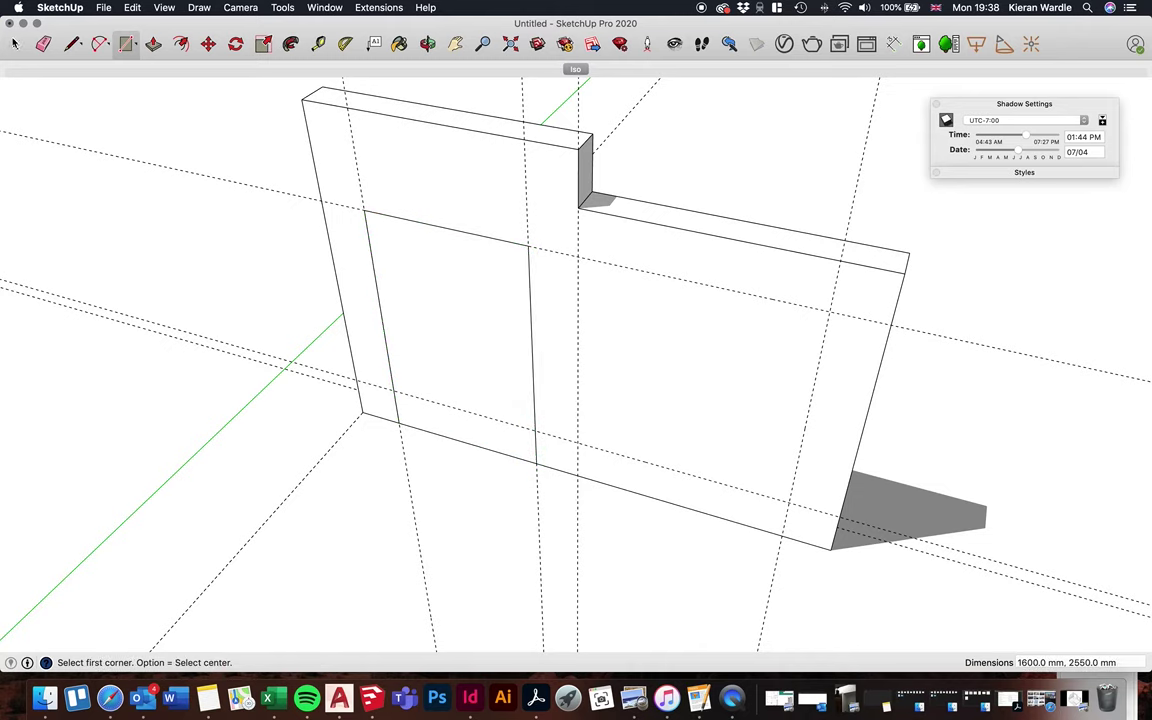
key("space")
Try to push the loose doorway rectangle through the grouped wall with Push/Pull
left_click(153, 44)
left_click(481, 375)
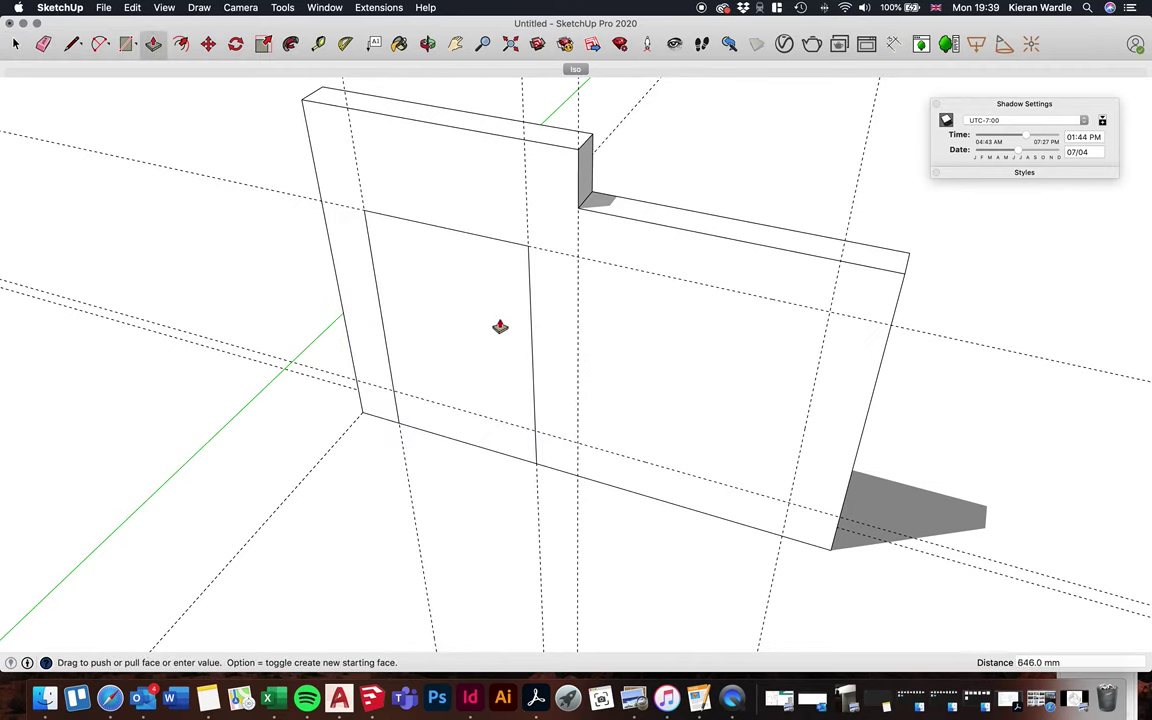
left_click(591, 205)
key("space")
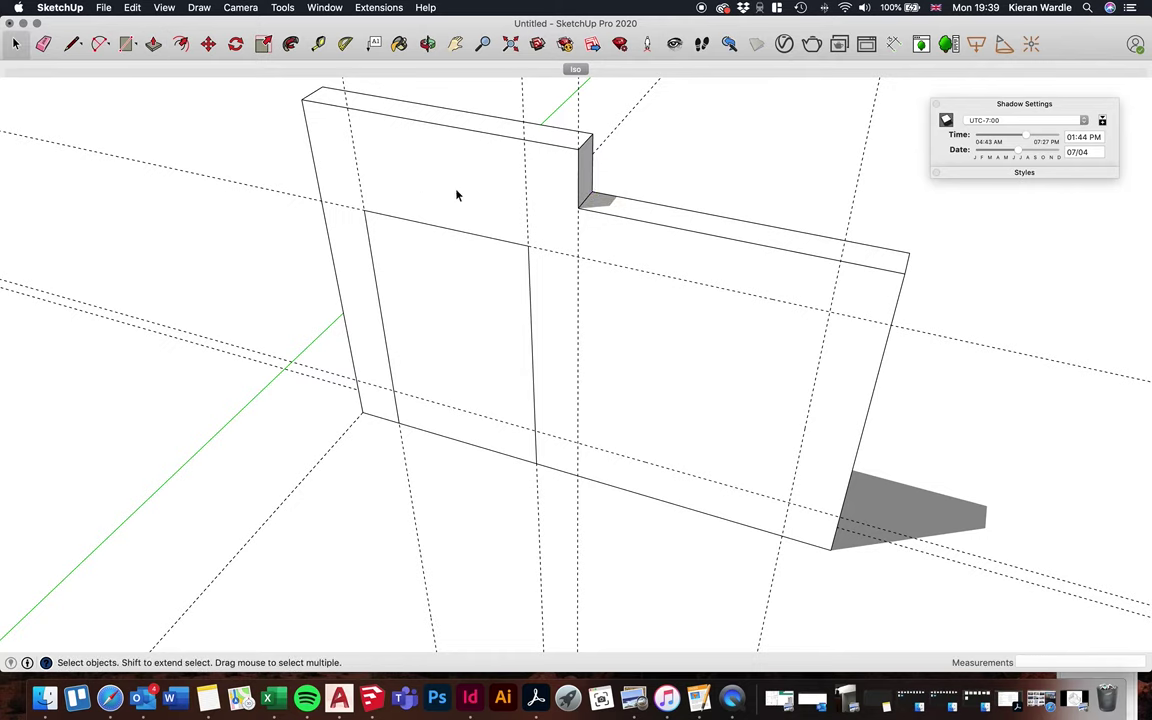
Select the loose doorway rectangle with its edges, separately from the wall group, and delete it
left_click(477, 190)
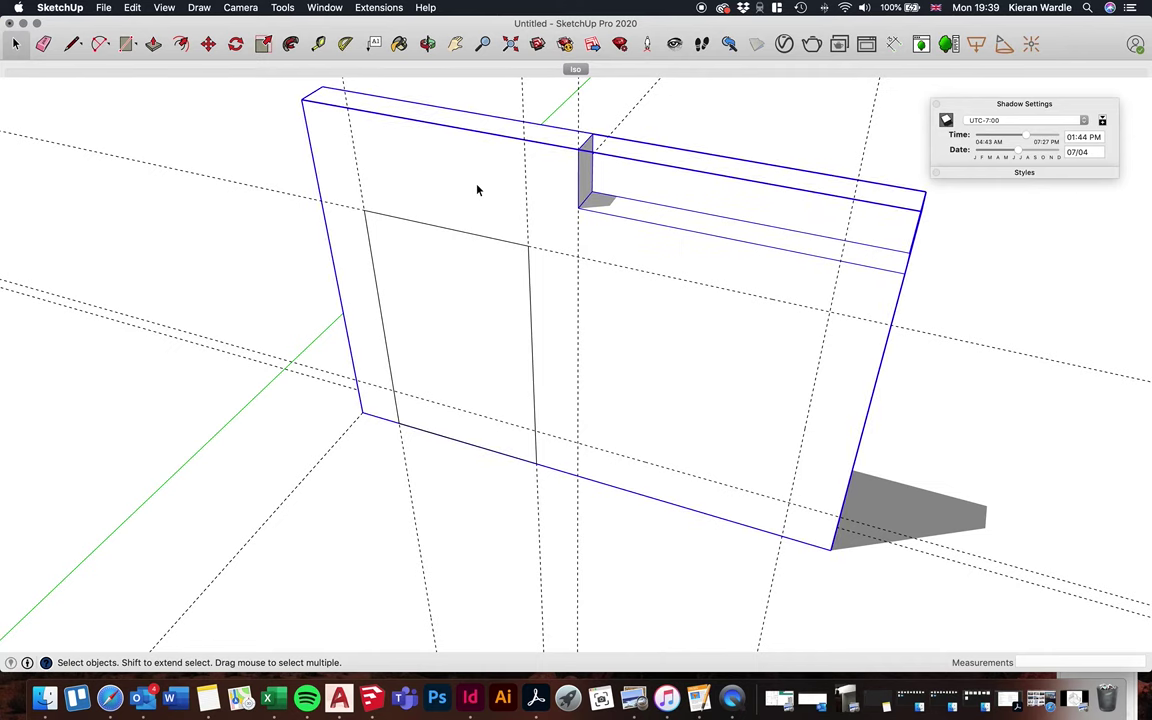
double_click(452, 269)
left_click(390, 242)
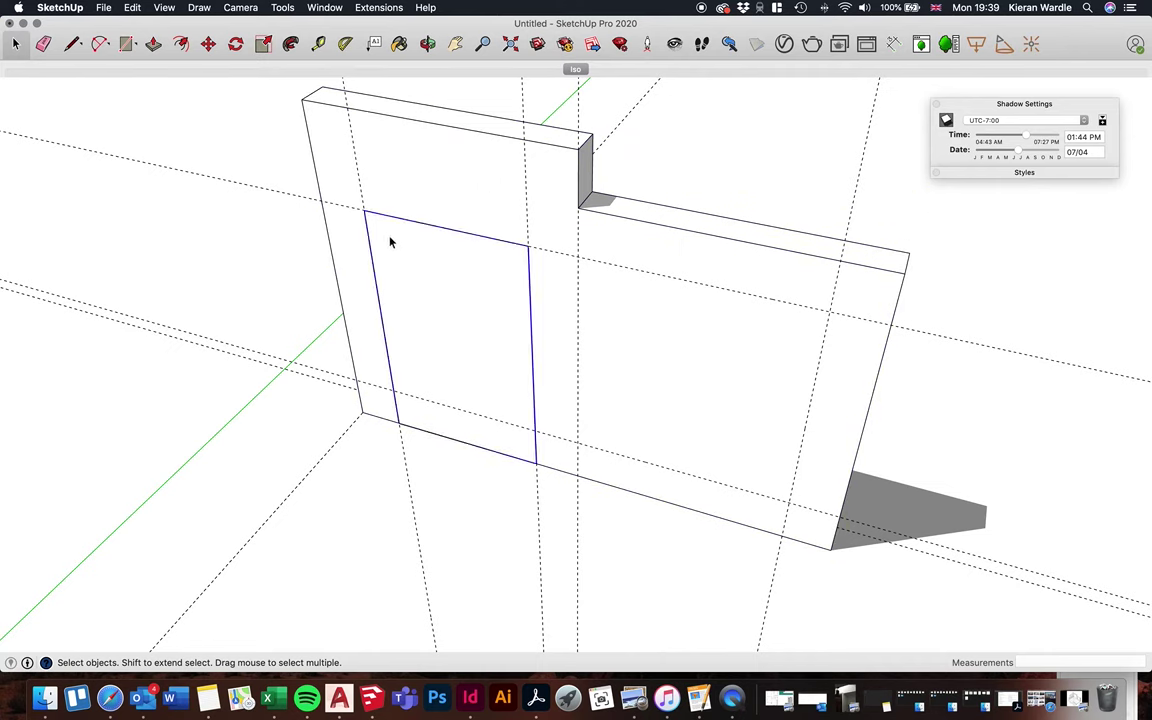
key("Delete")
Open the wall group for editing and draw a 1600 × 2550 mm doorway rectangle on its front face
double_click(427, 200)
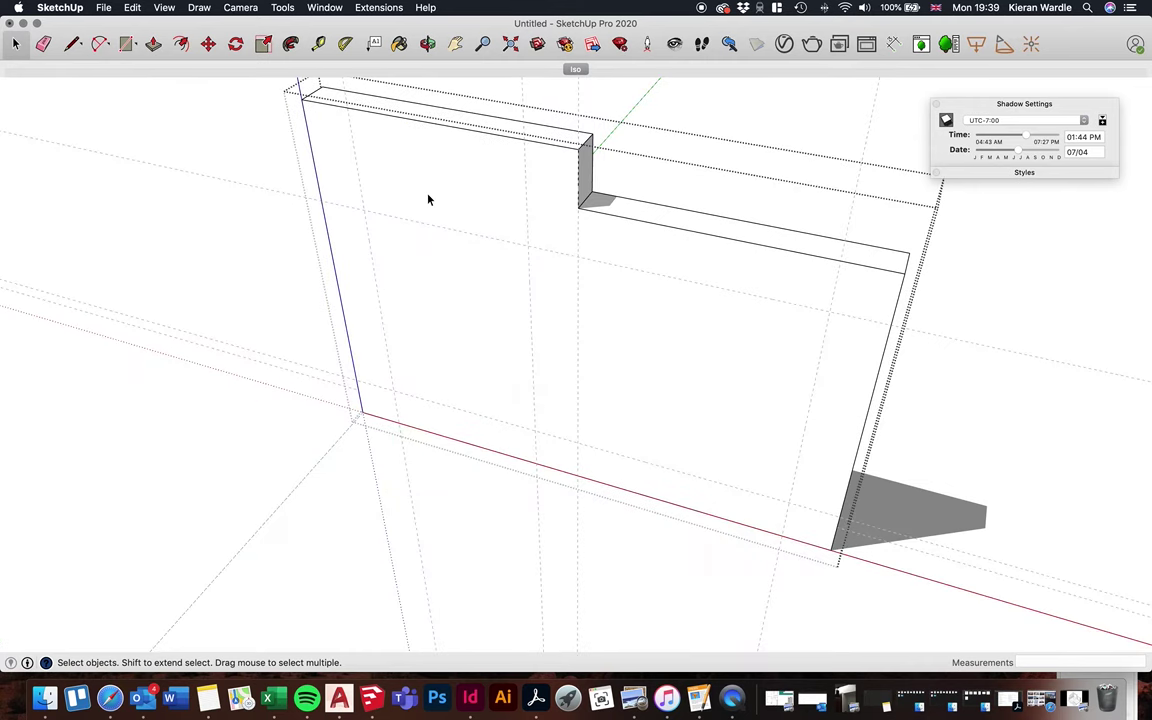
left_click(131, 45)
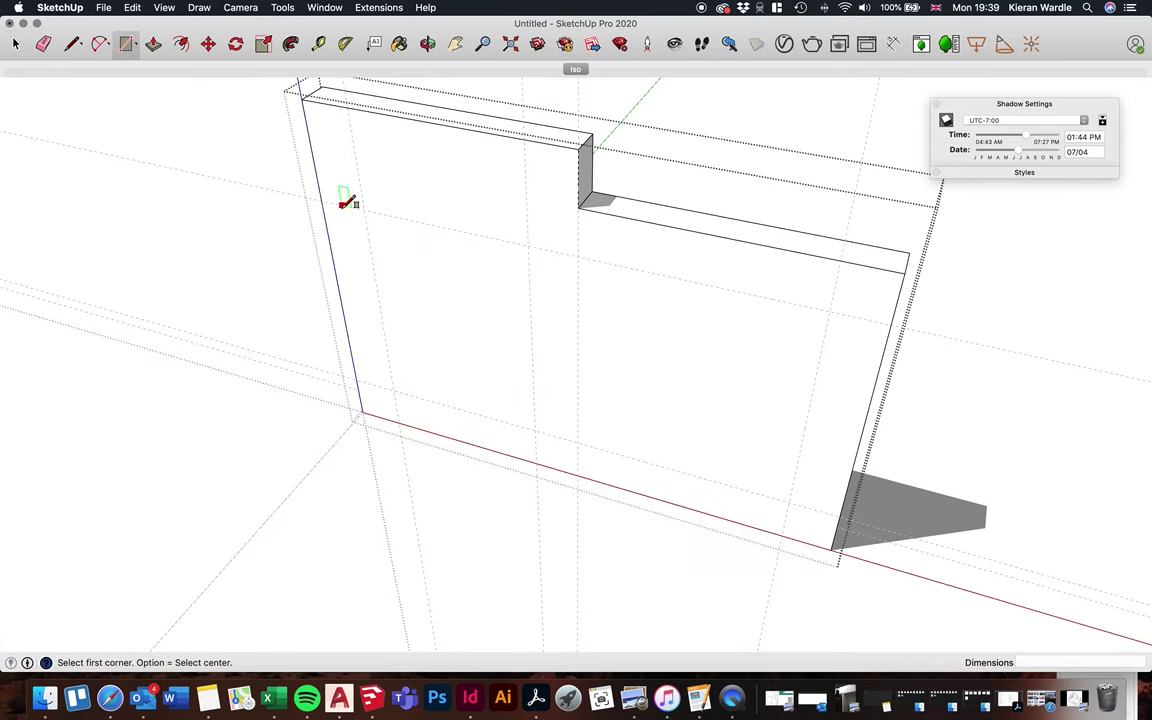
left_click(364, 210)
left_click(542, 461)
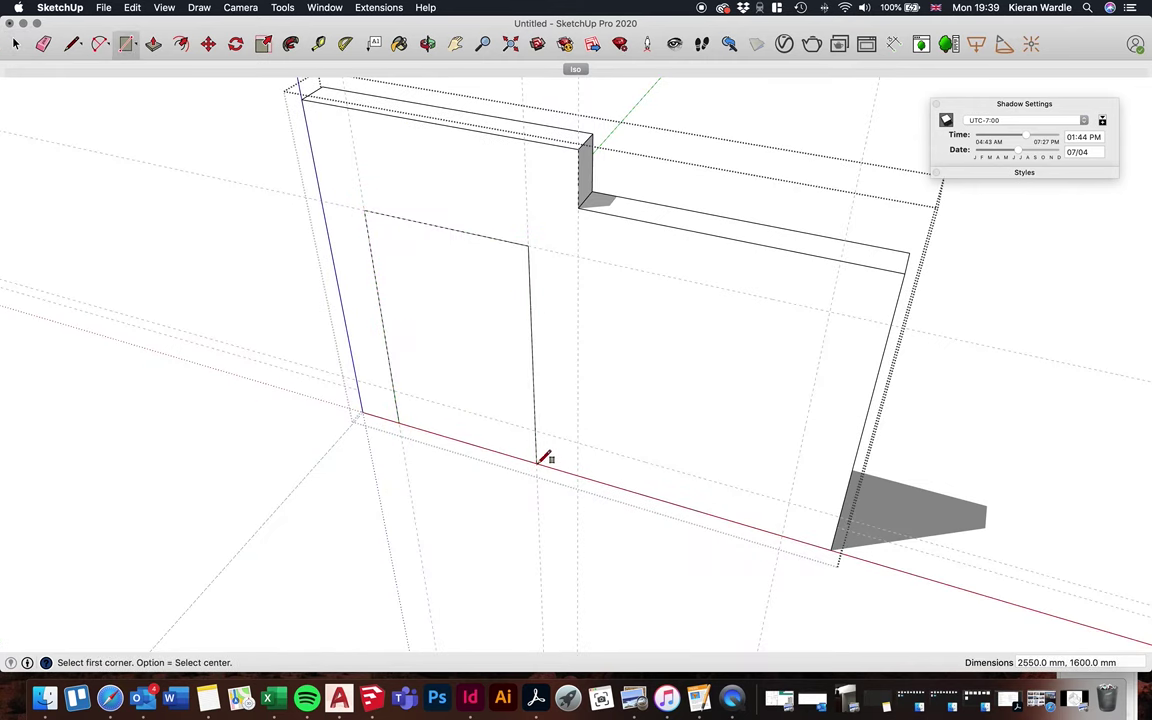
Push the doorway rectangle 300 mm through the wall, and undo back to the loose rectangle outside the group
left_click(153, 44)
left_click(413, 389)
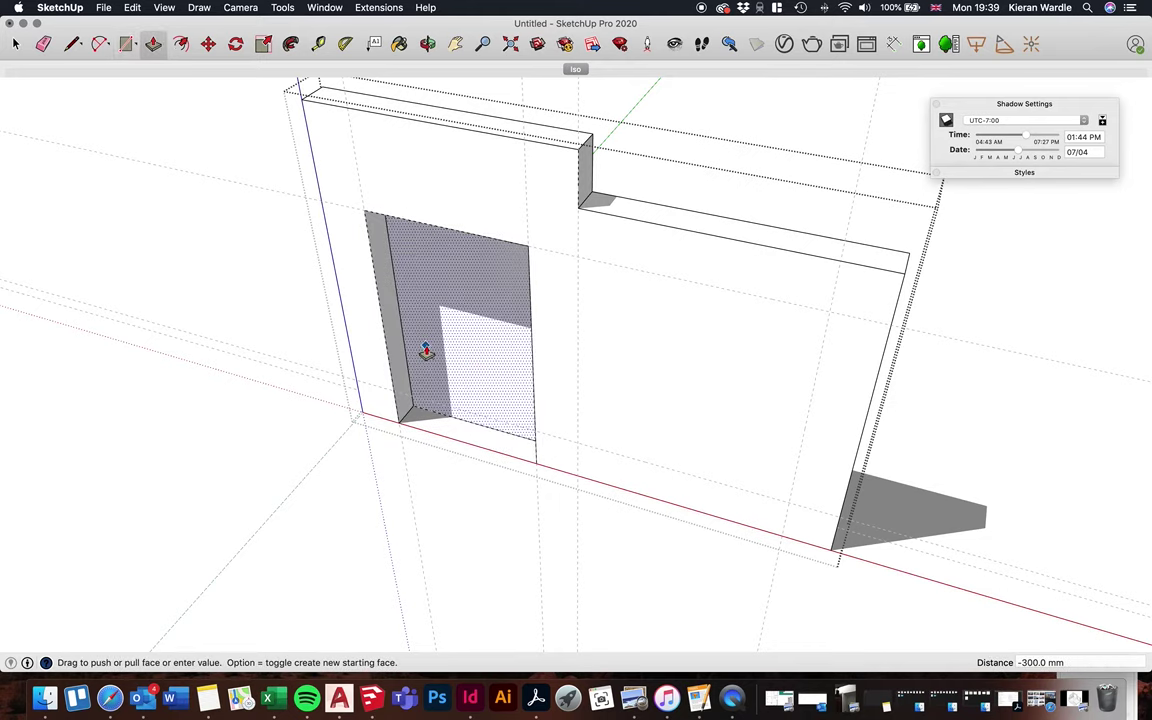
left_click(424, 352)
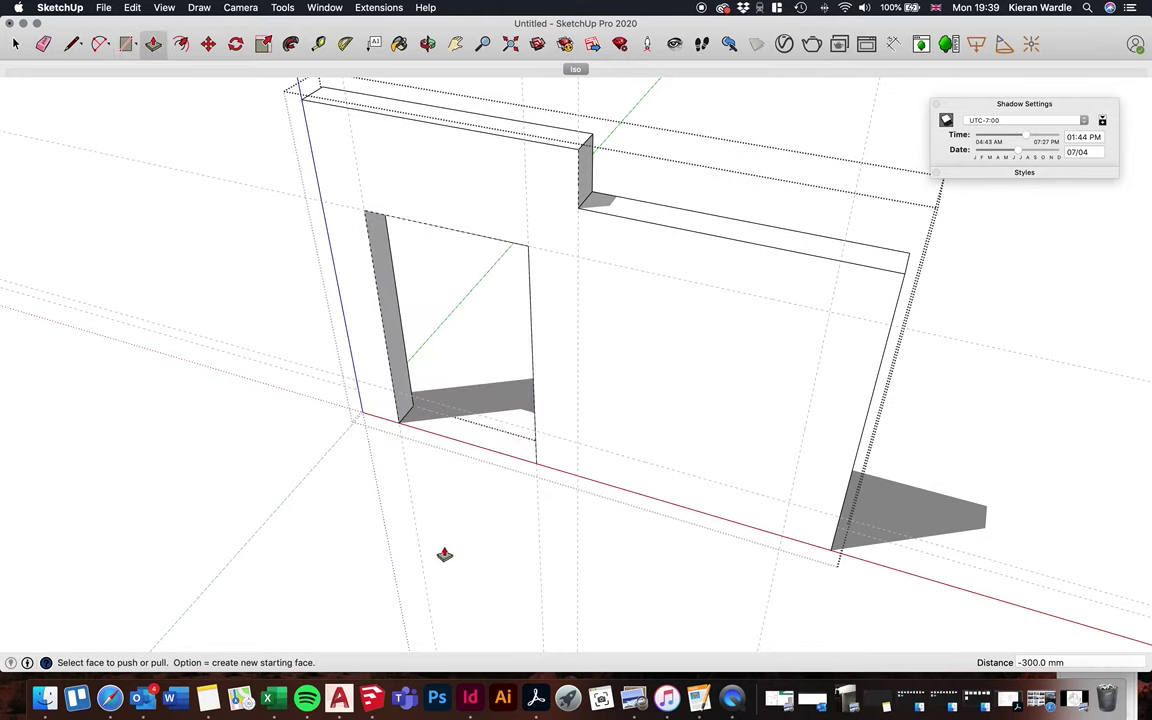
key("super+z")
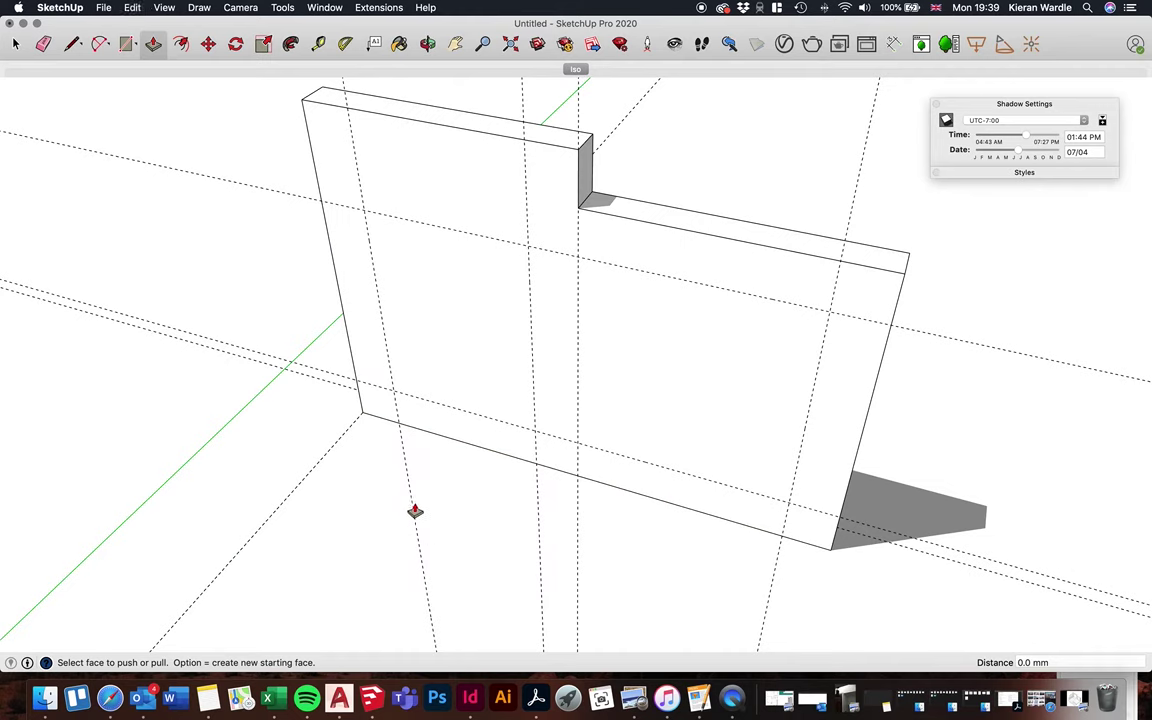
key("space")
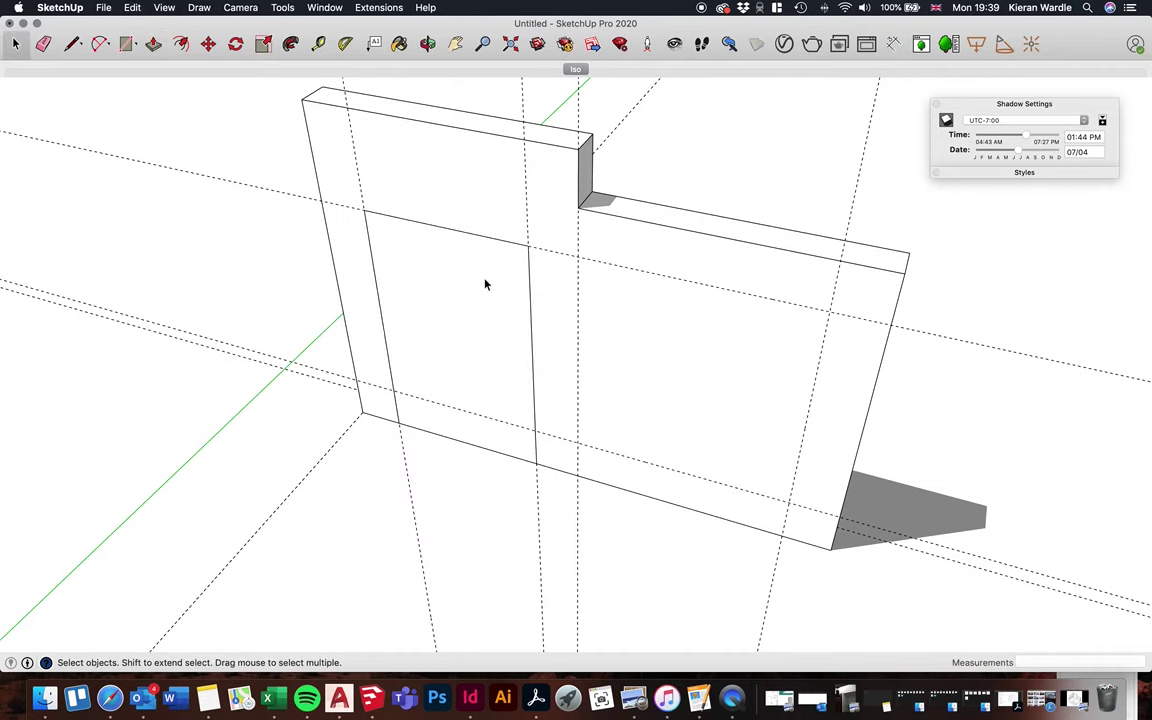
Cut the loose doorway rectangle, including its face and edges, from in front of the wall group
double_click(444, 273)
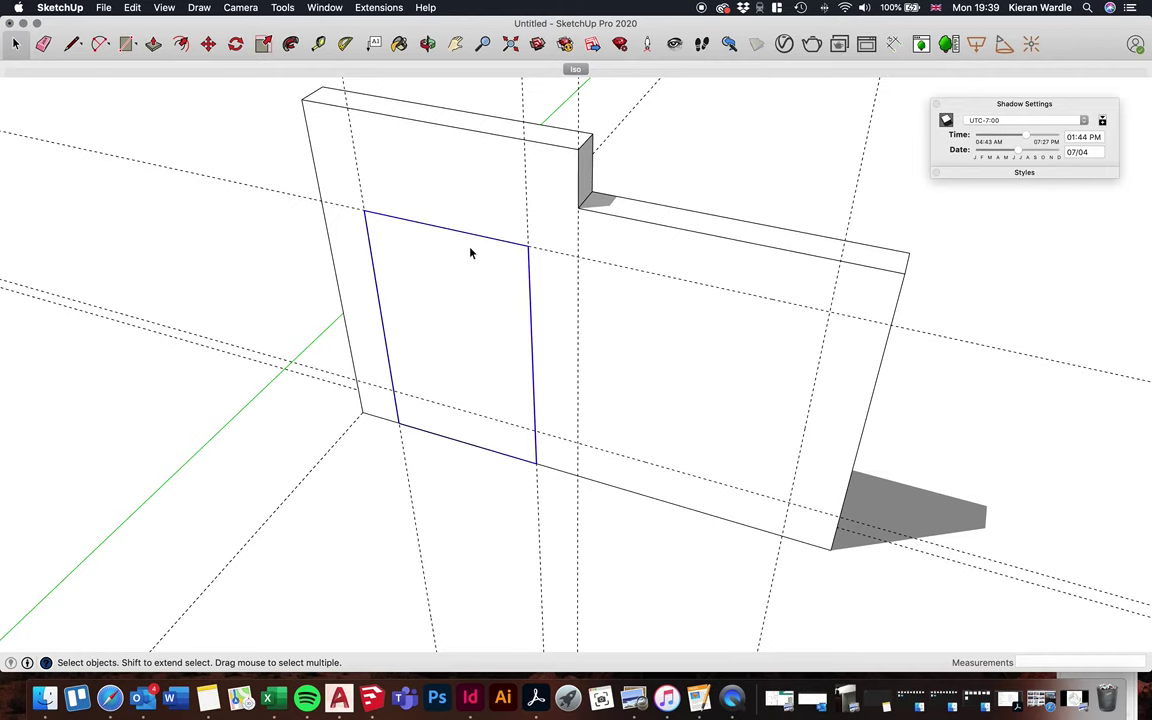
left_click(137, 10)
left_click(148, 52)
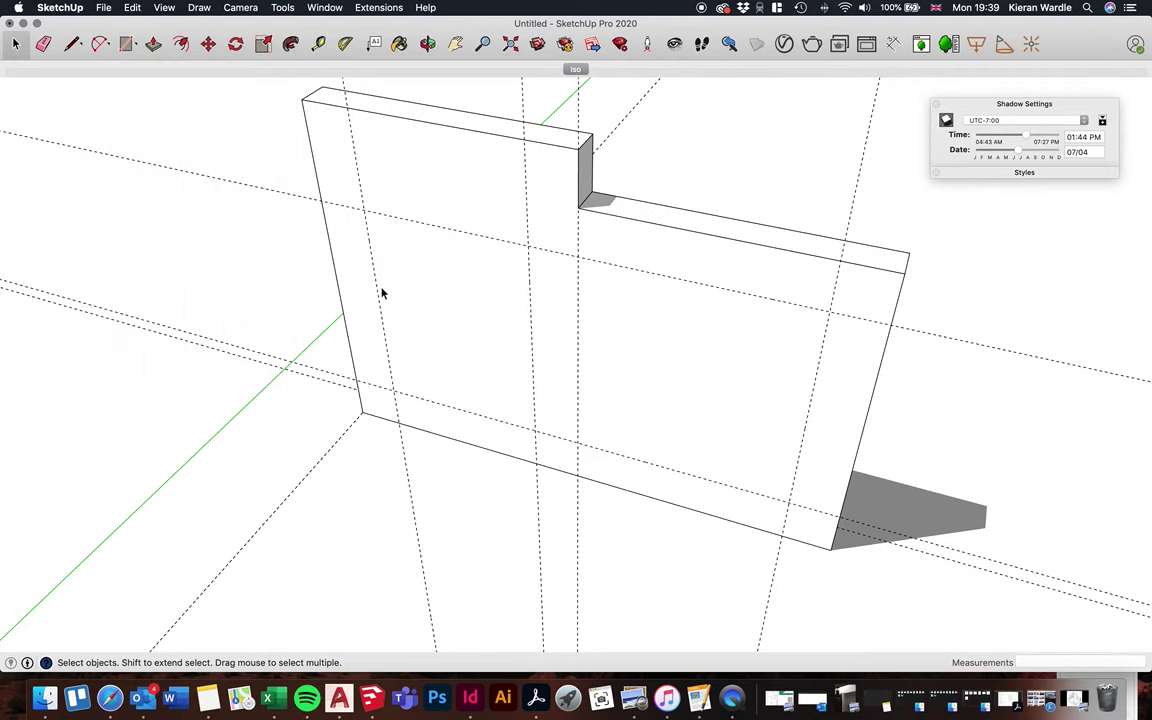
Open the wall group, paste the cut doorway rectangle in place on its face, and push it 300 mm through the wall
double_click(440, 180)
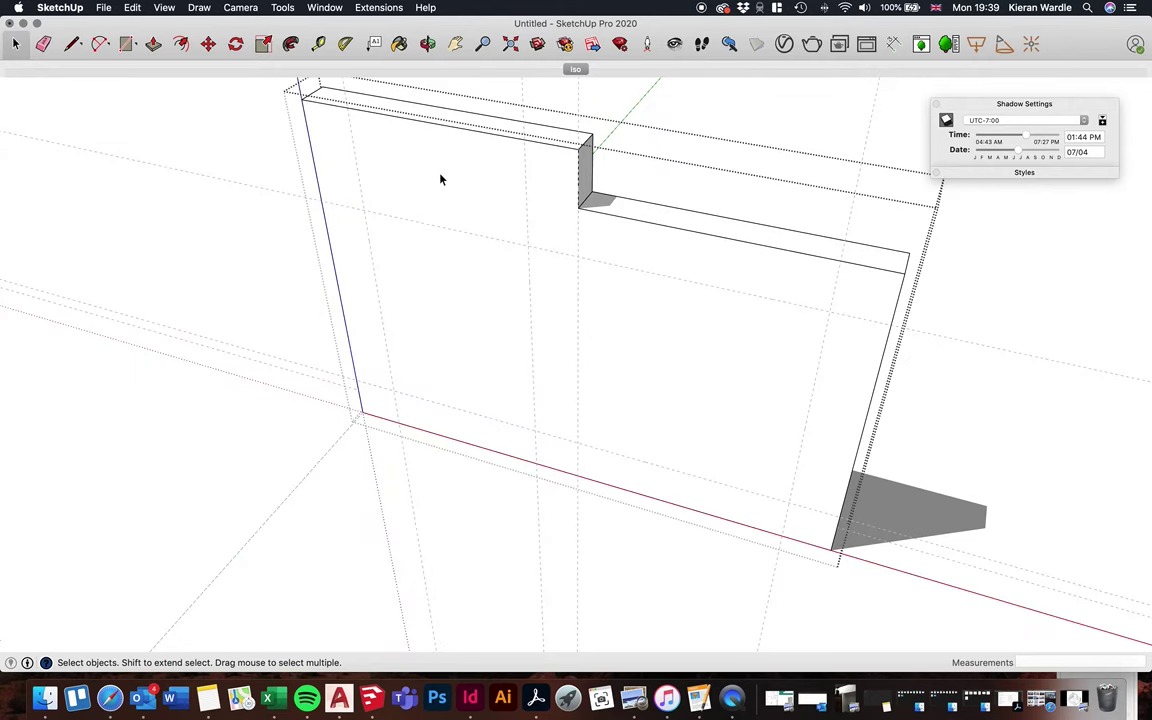
left_click(133, 8)
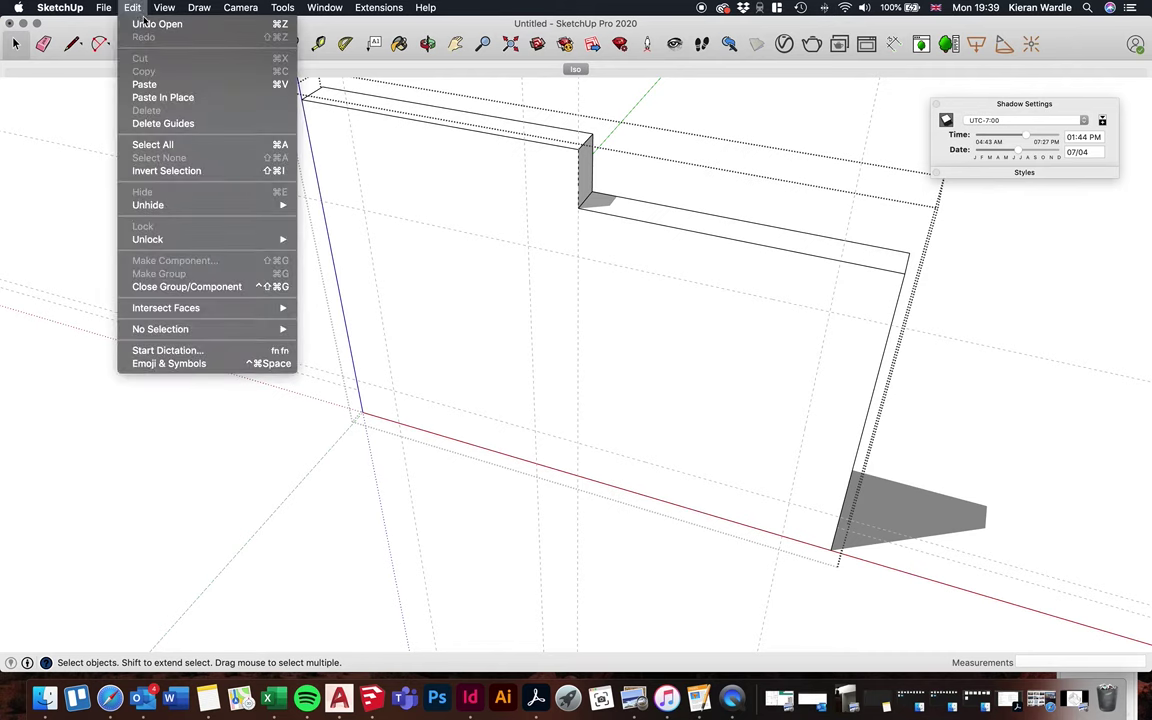
left_click(157, 100)
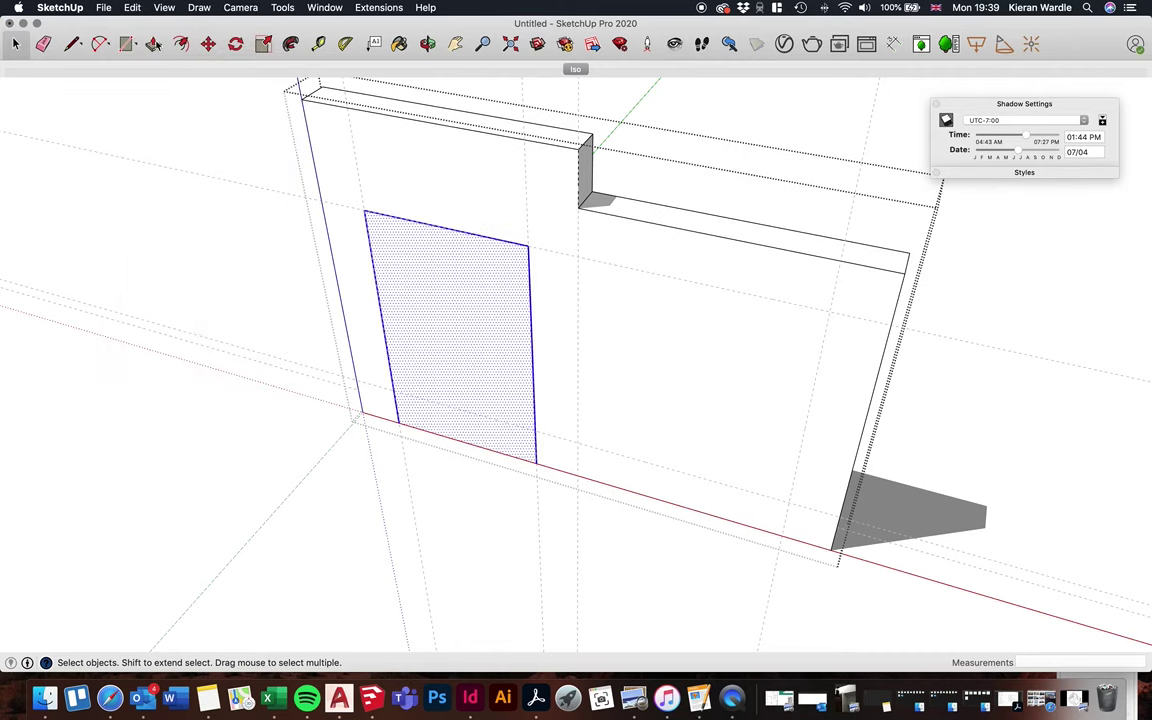
left_click(153, 44)
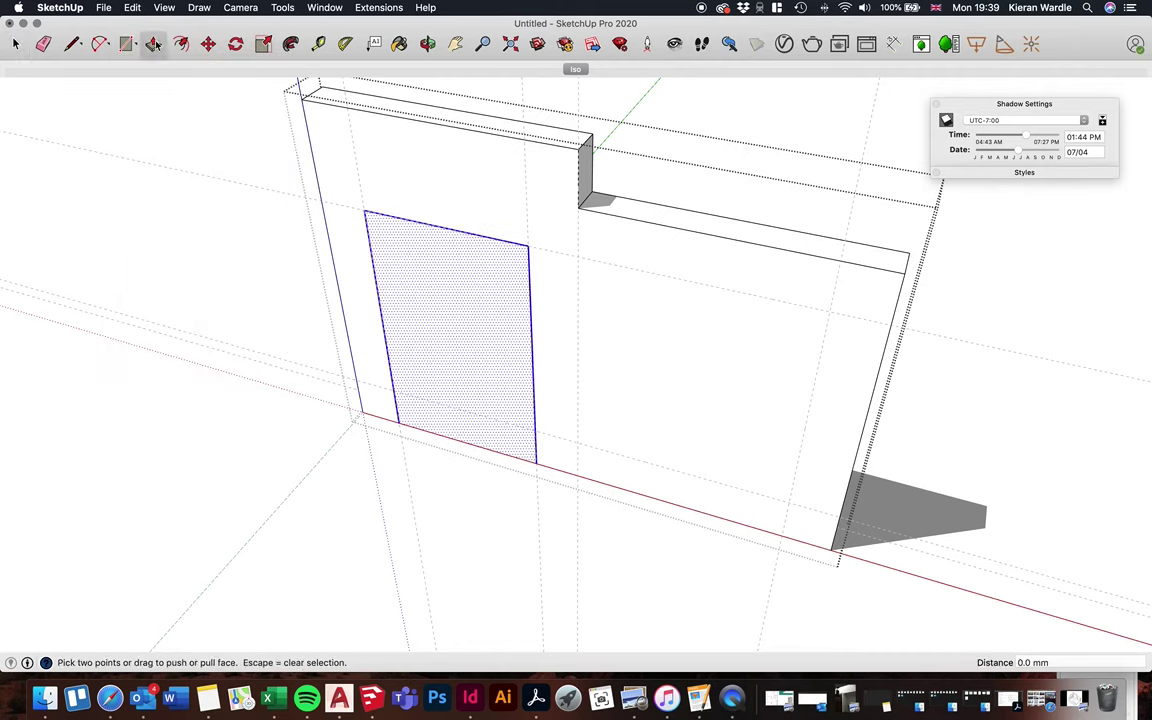
left_click(428, 359)
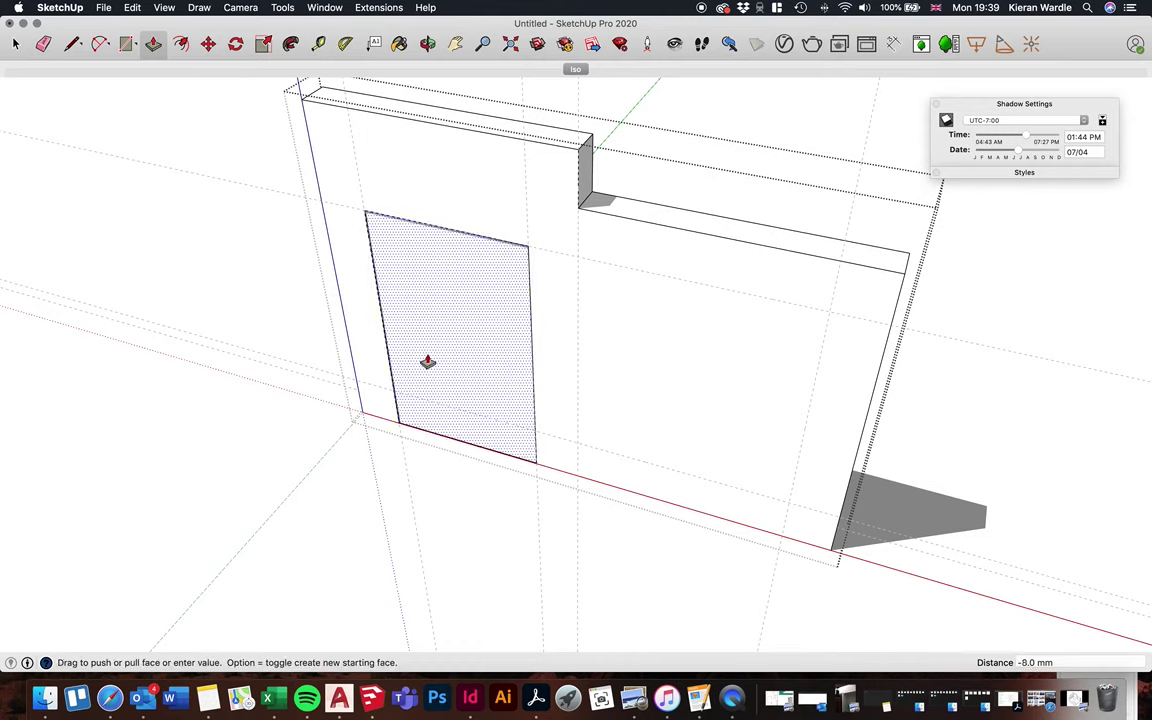
left_click(429, 329)
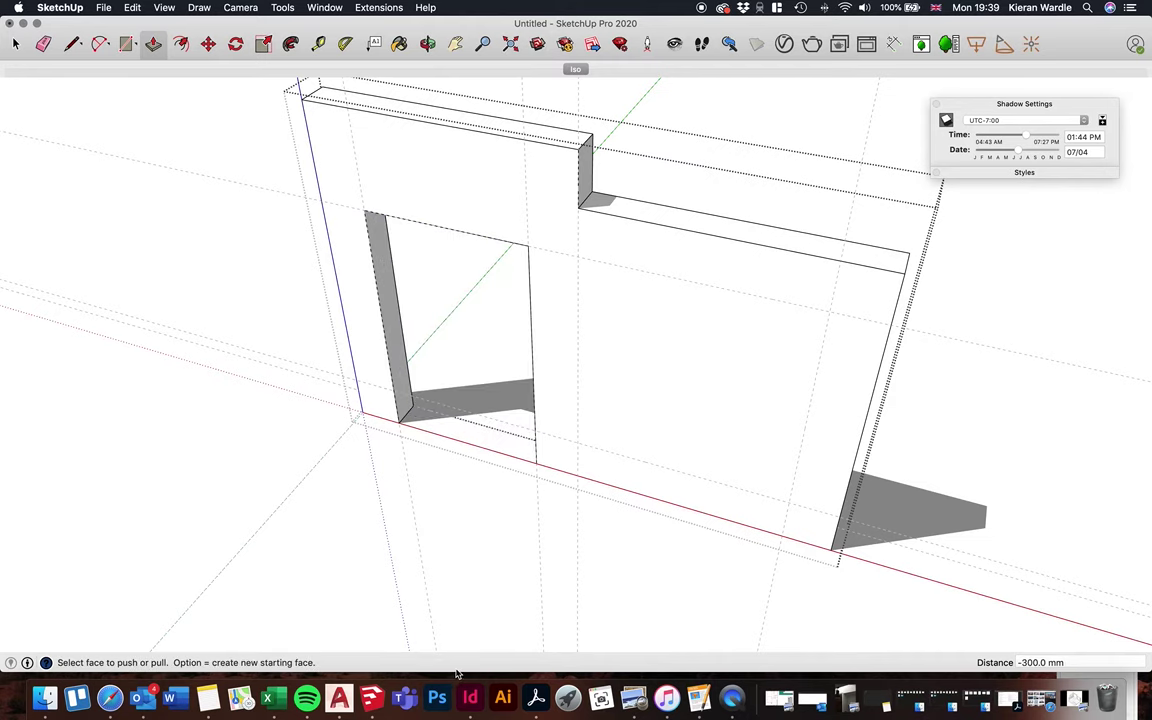
Draw a 2100 × 2050 mm window rectangle between the guides on the front face of the wall's lower section
left_click(125, 45)
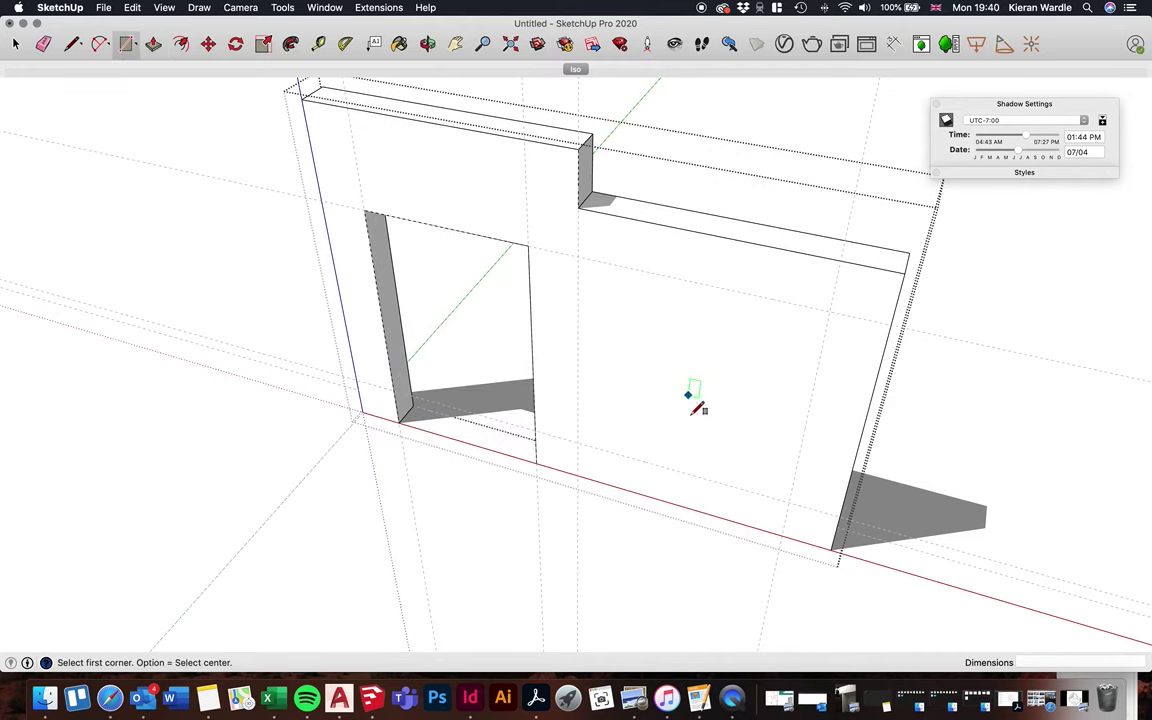
scroll(545, 425, "down", 3)
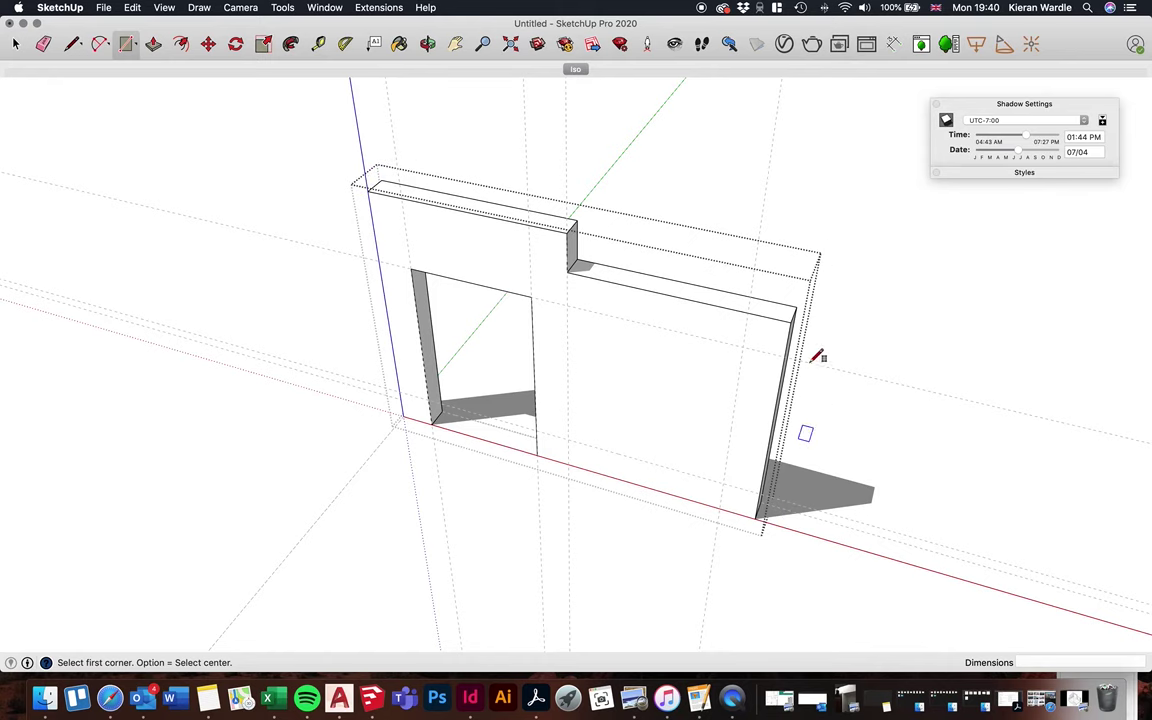
scroll(655, 385, "up", 3)
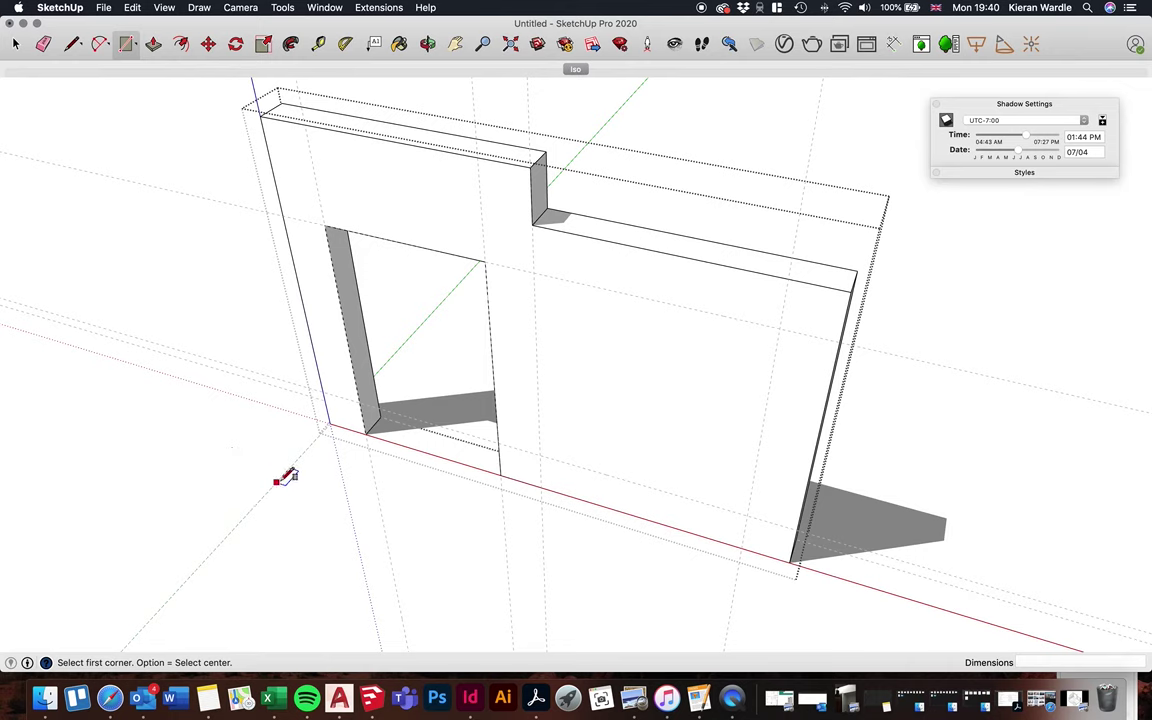
left_click(533, 272)
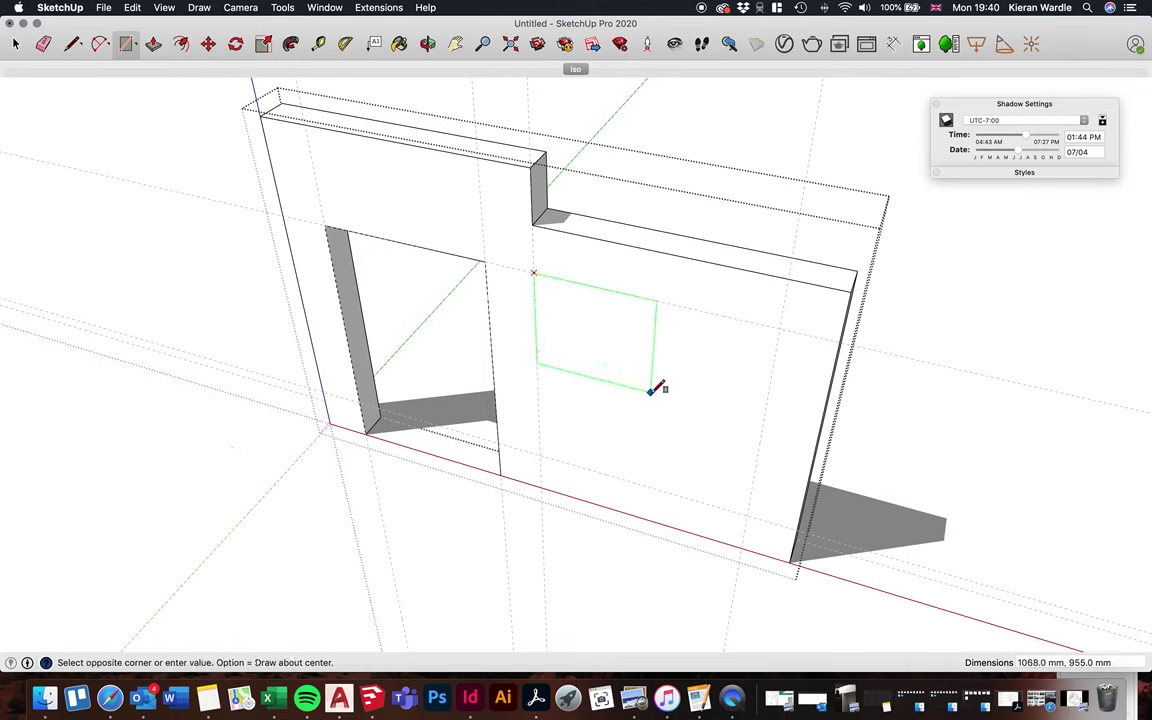
left_click(748, 513)
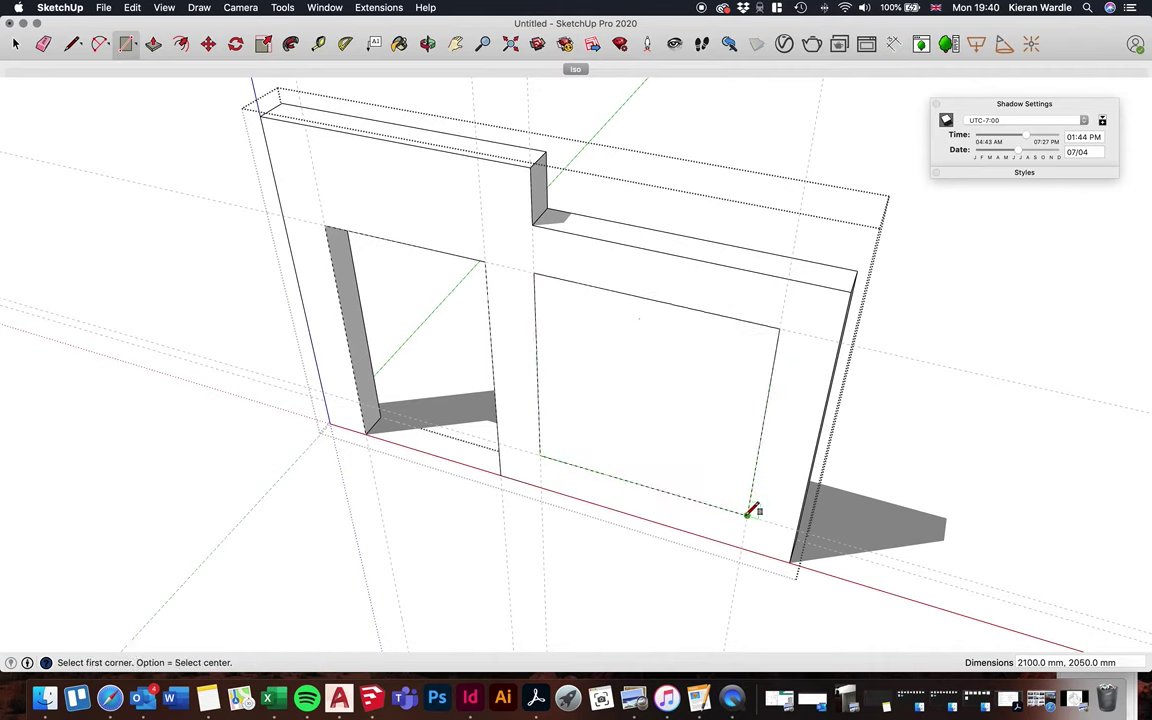
Push the window rectangle 300 mm through the wall to cut the opening
left_click(153, 44)
left_click_drag(625, 458, 619, 430)
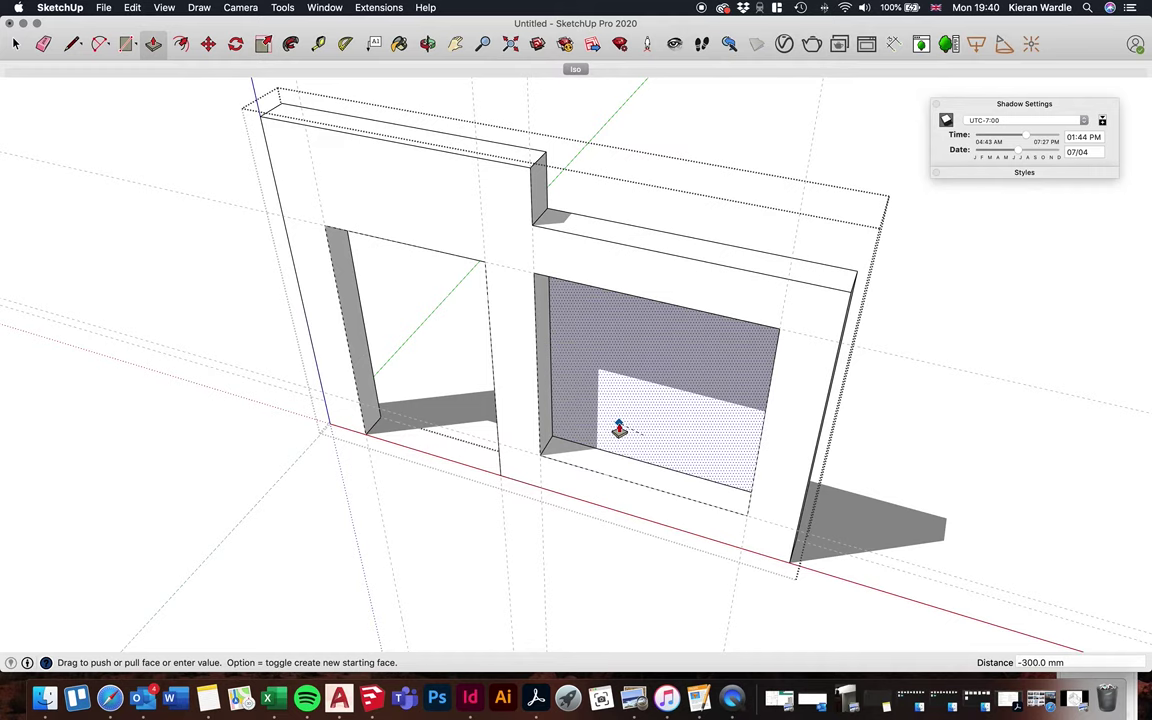
left_click_drag(619, 430, 619, 430)
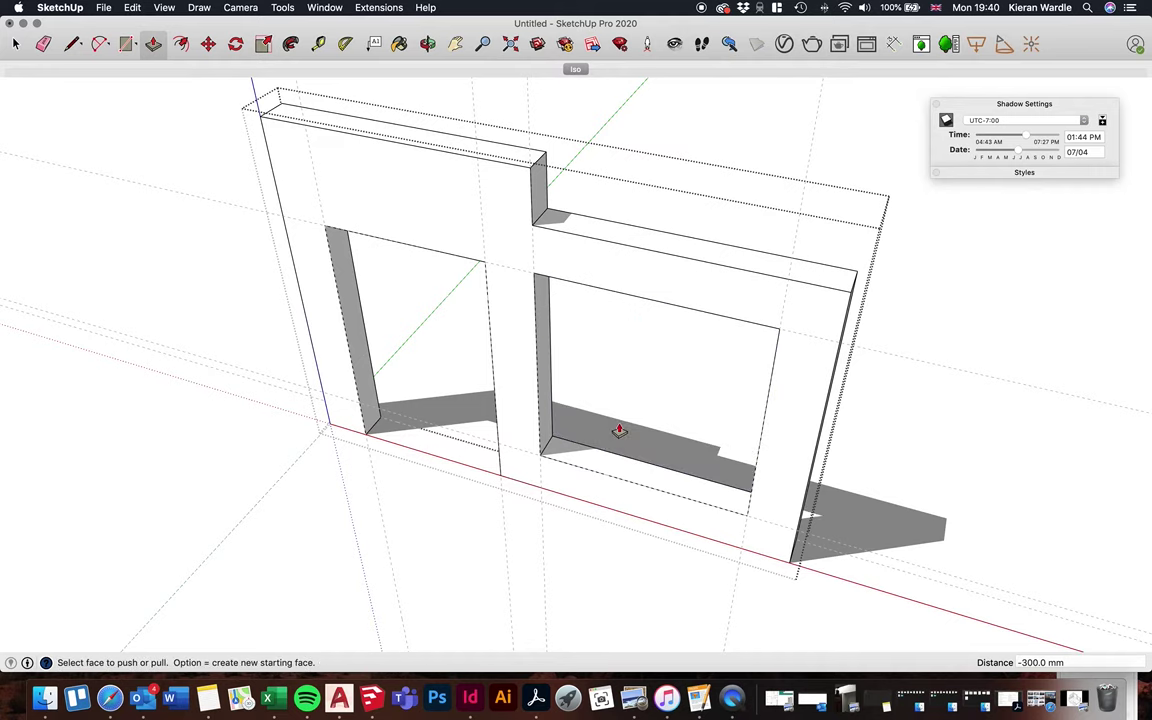
Undo the window cut and push the window rectangle about 4950 mm, well past the wall's rear face
key("super+z")
left_click_drag(643, 437, 838, 216)
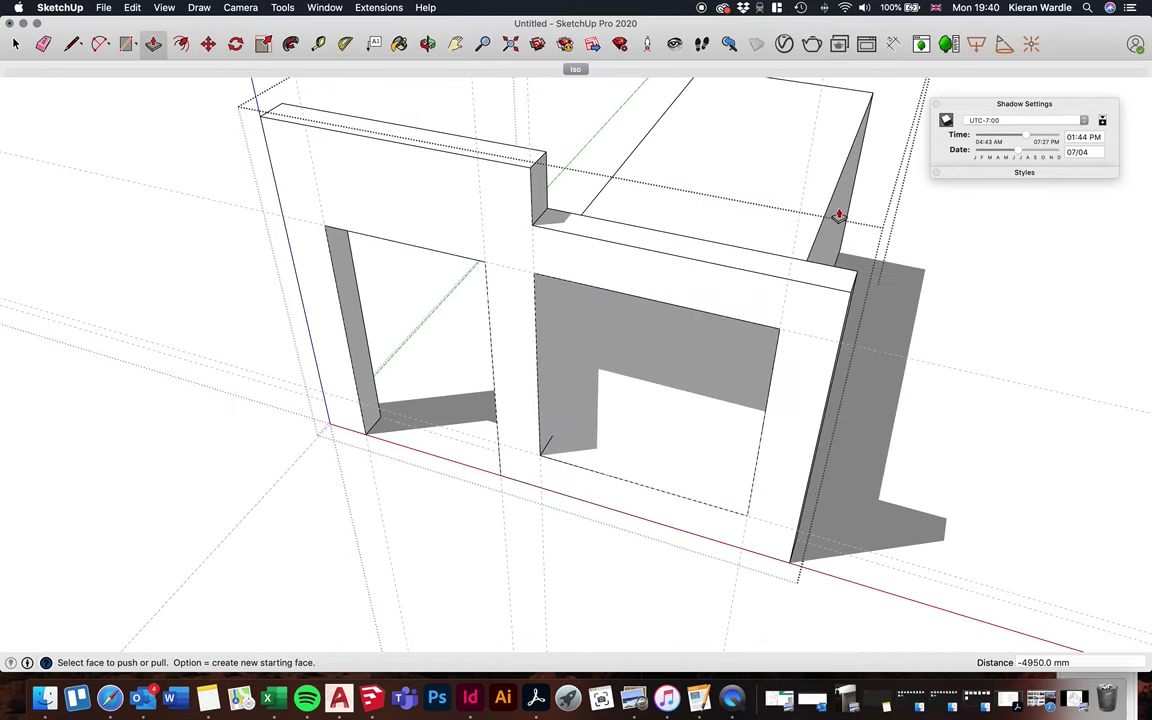
left_click(427, 44)
left_click_drag(548, 368, 390, 124)
left_click(17, 44)
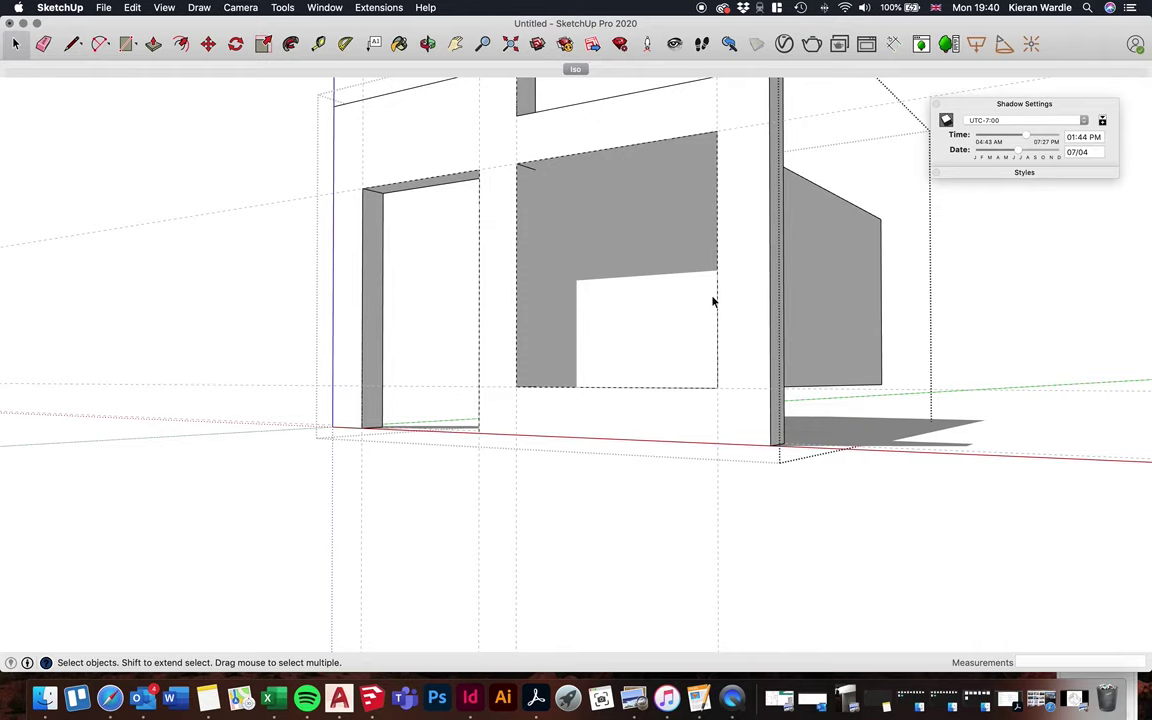
left_click(704, 297)
left_click(427, 44)
left_click_drag(800, 165, 213, 319)
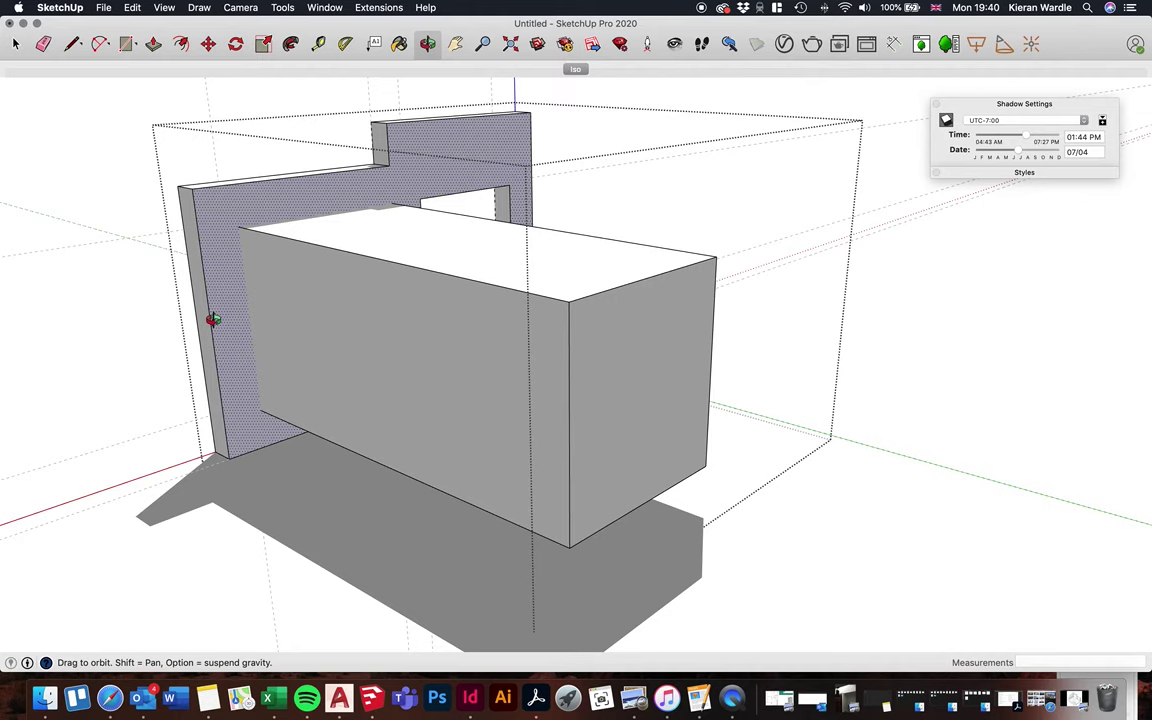
Push the projecting box's end face back 4650 mm to the wall's rear face to open the window
left_click(153, 44)
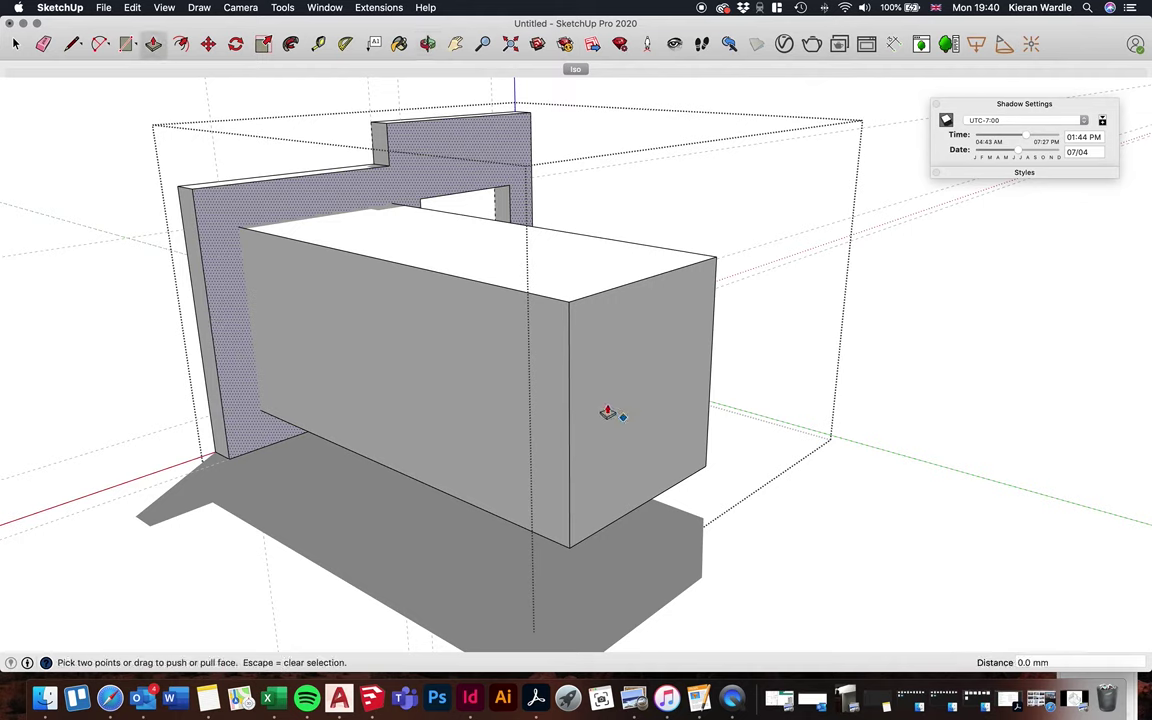
left_click(599, 361)
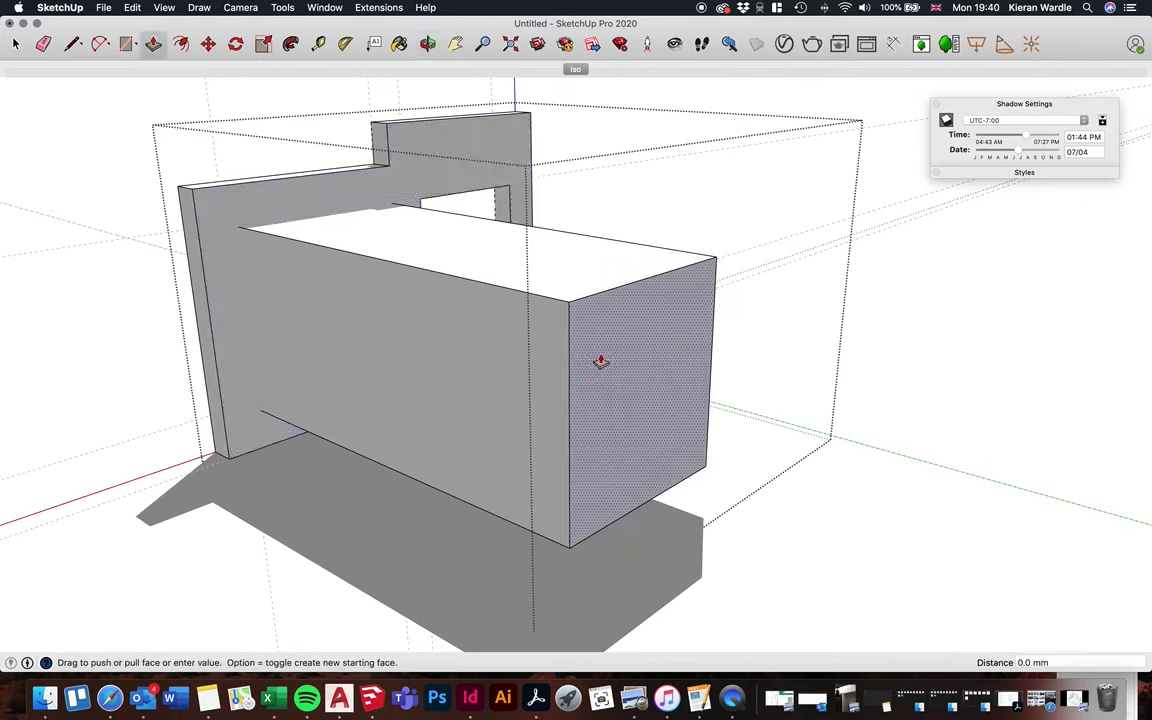
left_click_drag(593, 360, 393, 192)
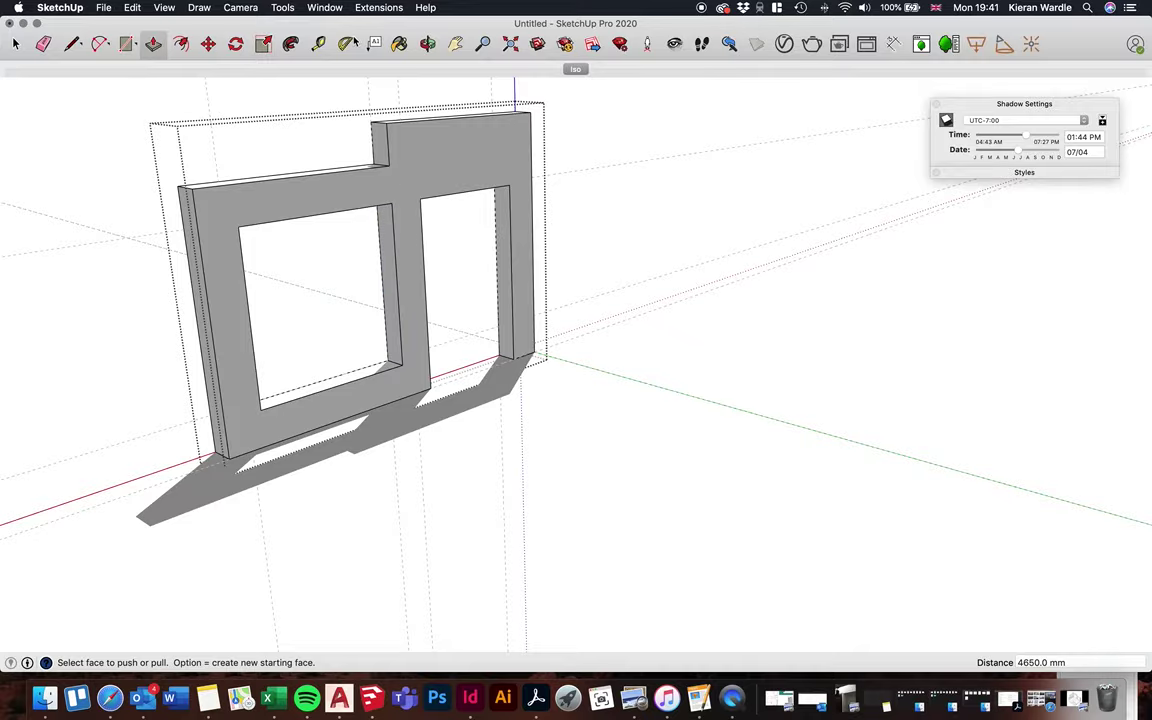
Close the wall group and return to the saved Iso scene
middle_click_drag(393, 192, 545, 305)
key("space")
left_click(266, 140)
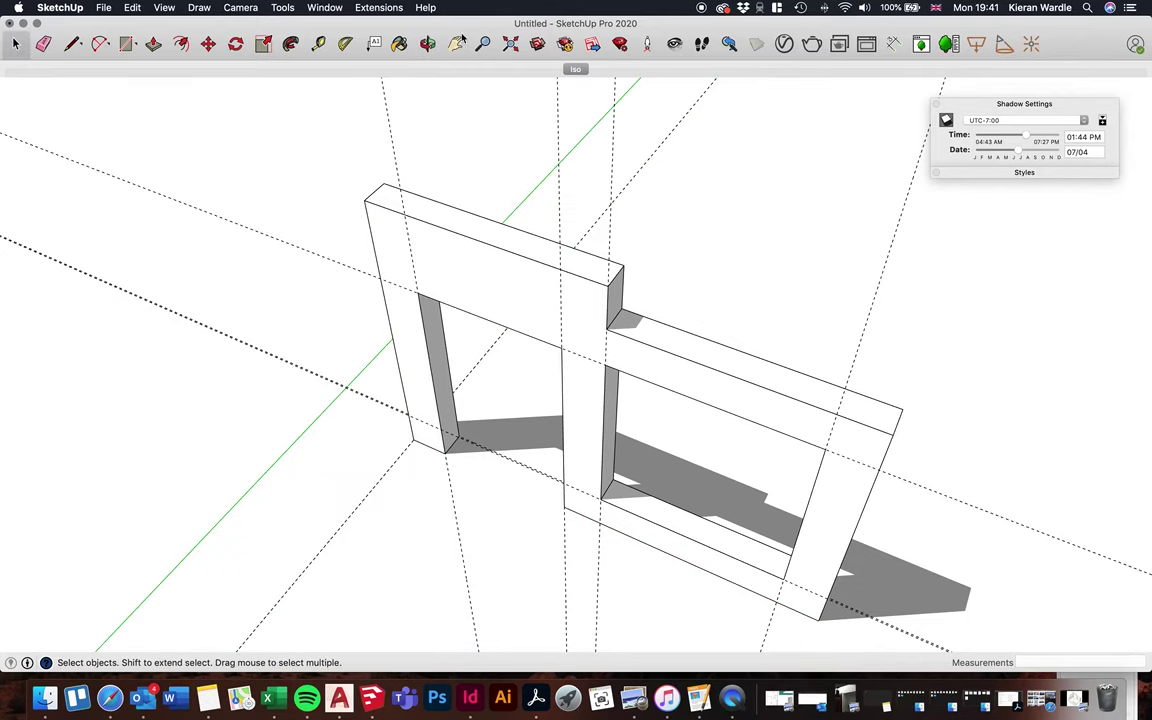
left_click(427, 44)
left_click_drag(330, 120, 362, 220)
left_click(576, 70)
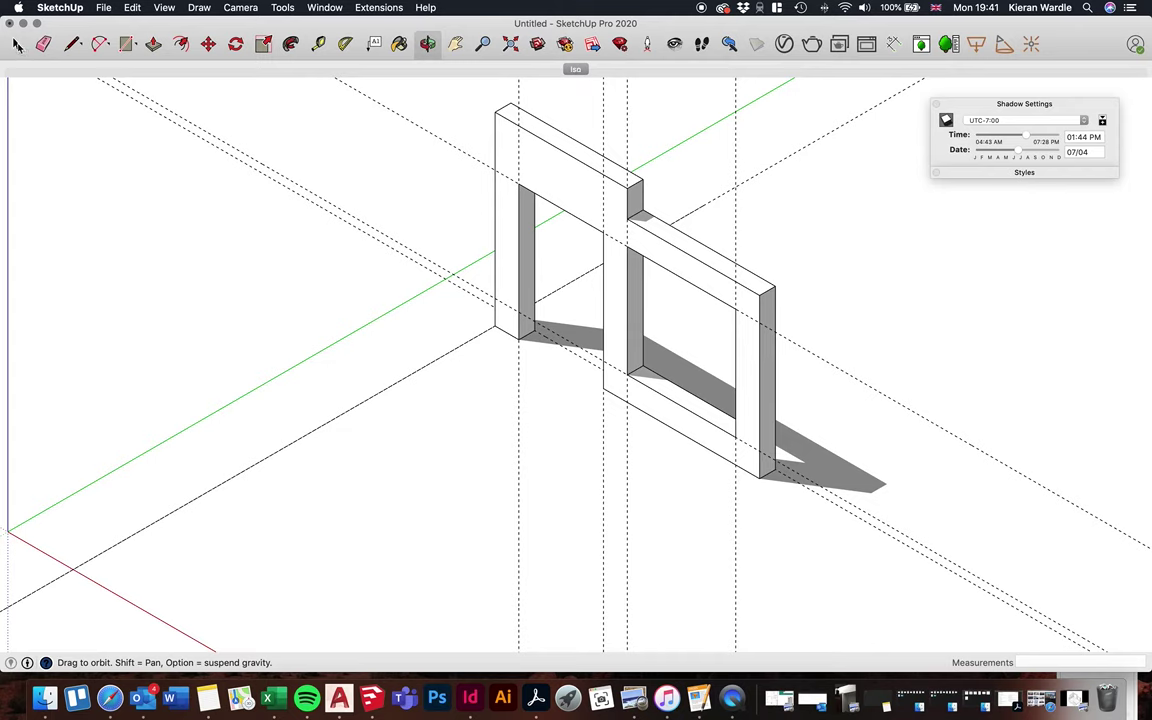
Open the wall group for editing and switch the camera from parallel projection to perspective
left_click(16, 44)
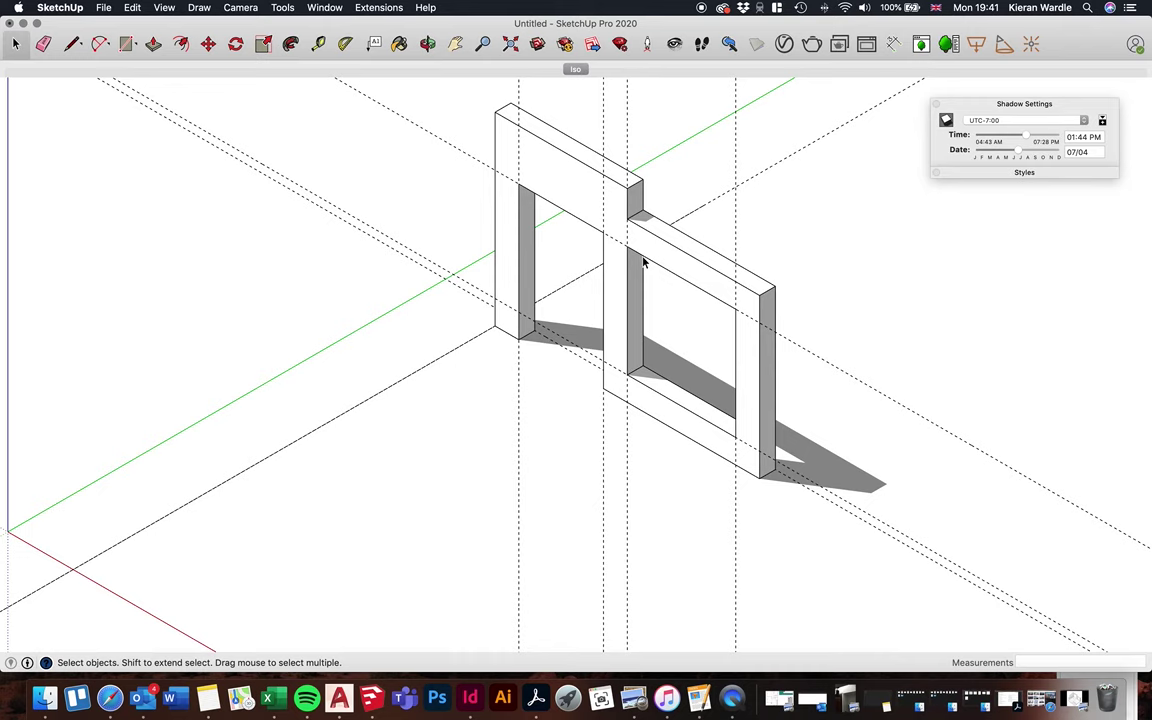
scroll(552, 146, "up", 6)
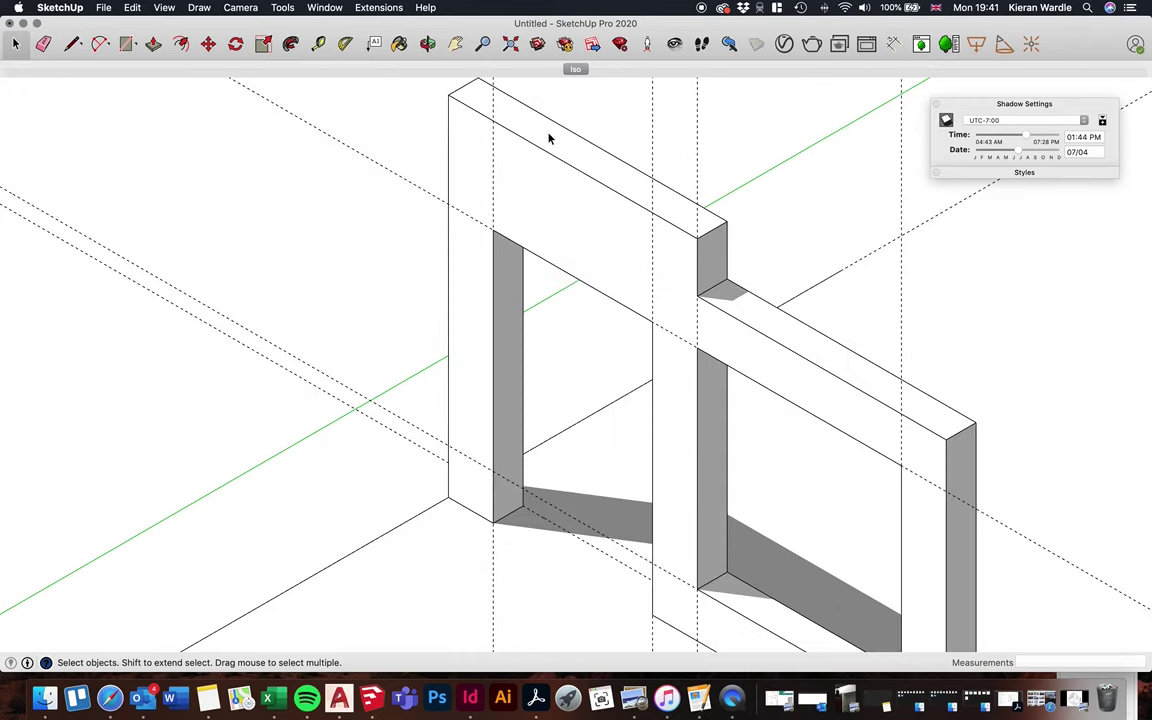
scroll(545, 207, "down", 3)
scroll(487, 204, "up", 2)
scroll(503, 264, "up", 2)
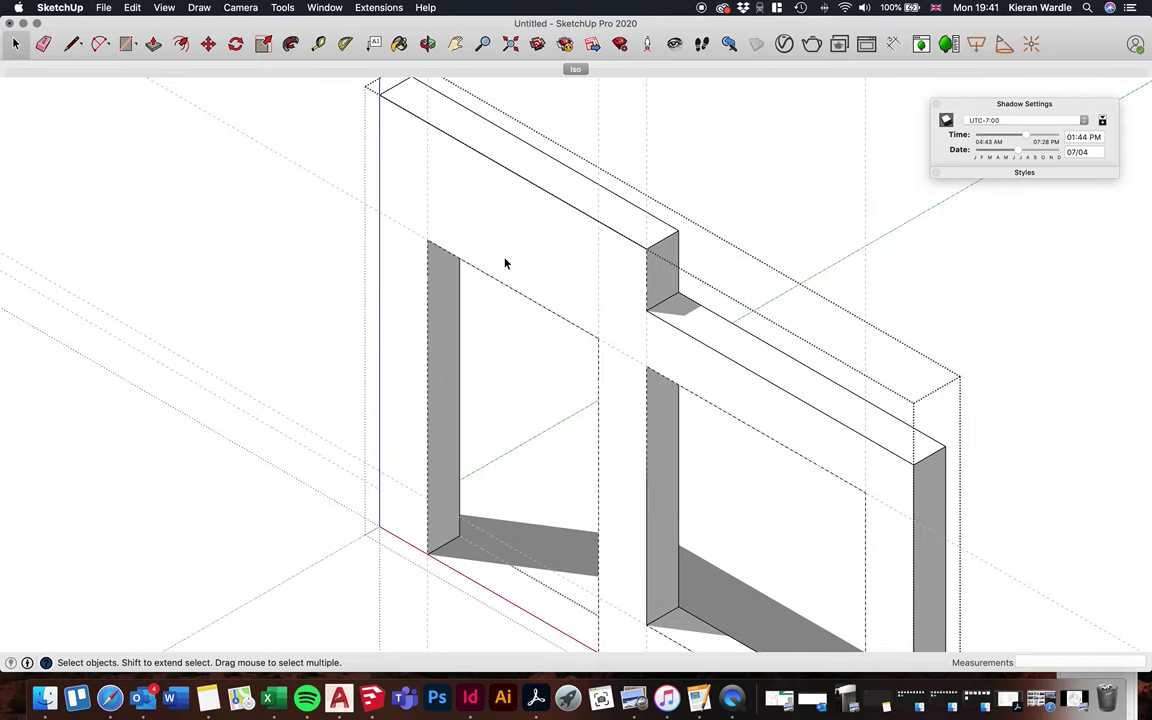
left_click(428, 46)
left_click_drag(386, 159, 611, 258)
left_click(232, 9)
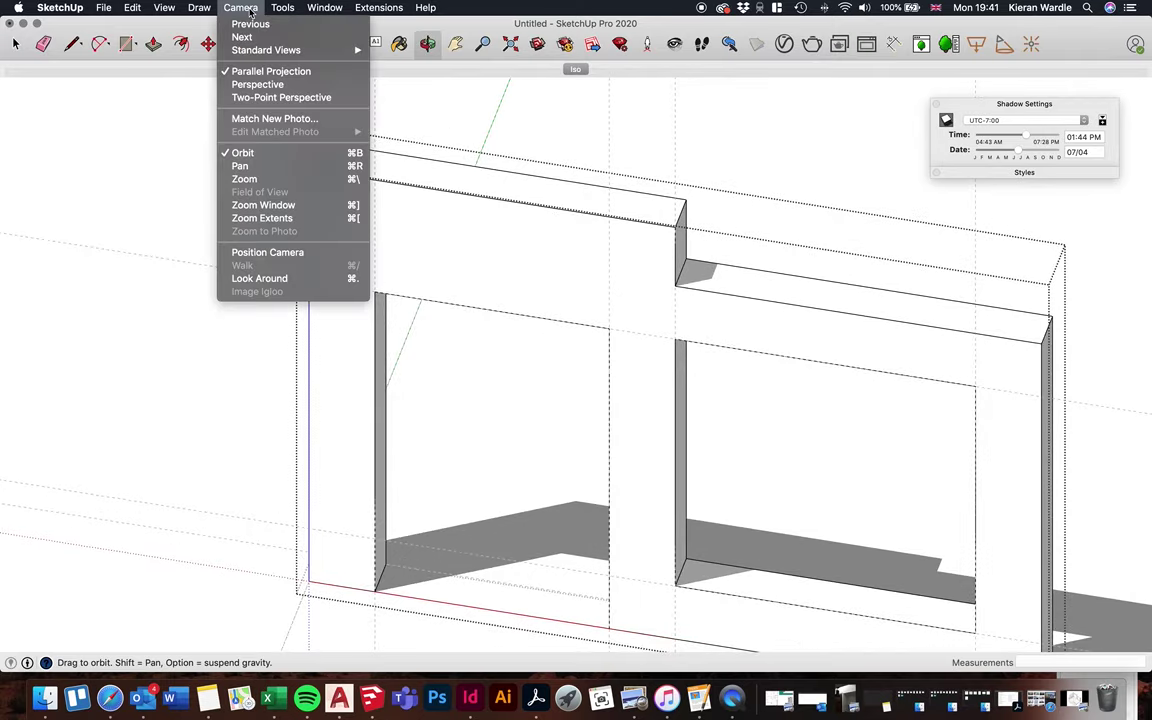
left_click(257, 85)
scroll(694, 419, "up", 3)
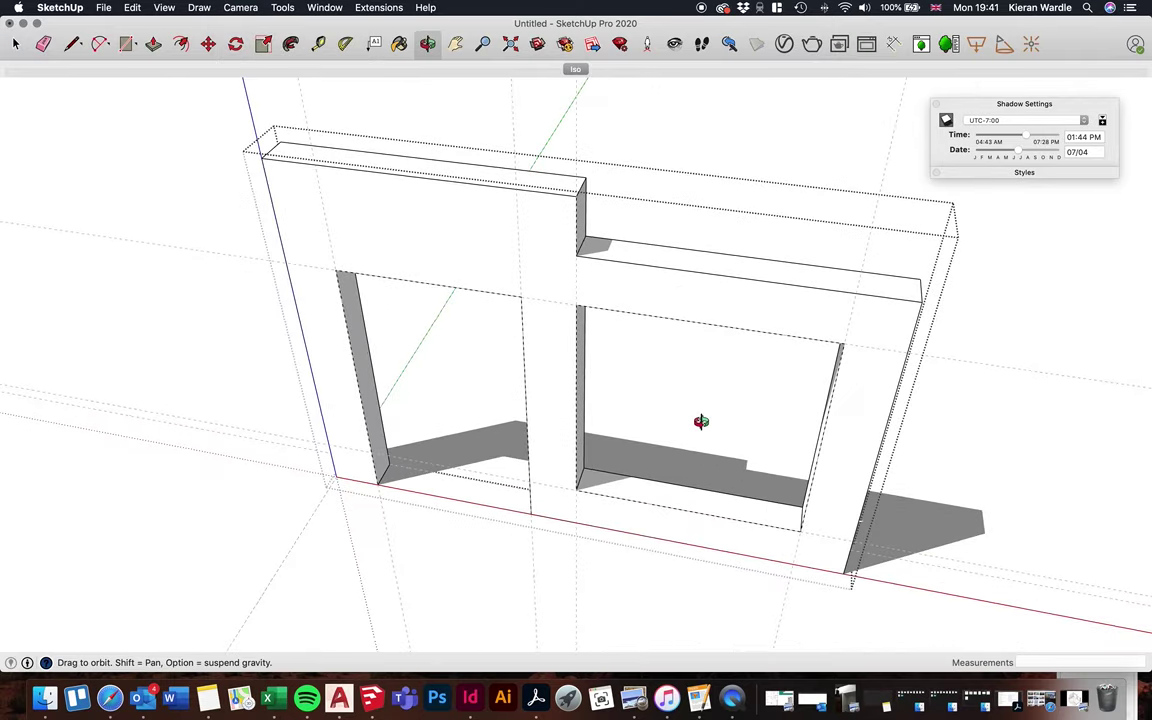
left_click_drag(543, 342, 466, 295)
Add vertical guides 100 mm outside both the left and right sides of the doorway opening
key("t")
left_click(285, 198)
type("1")
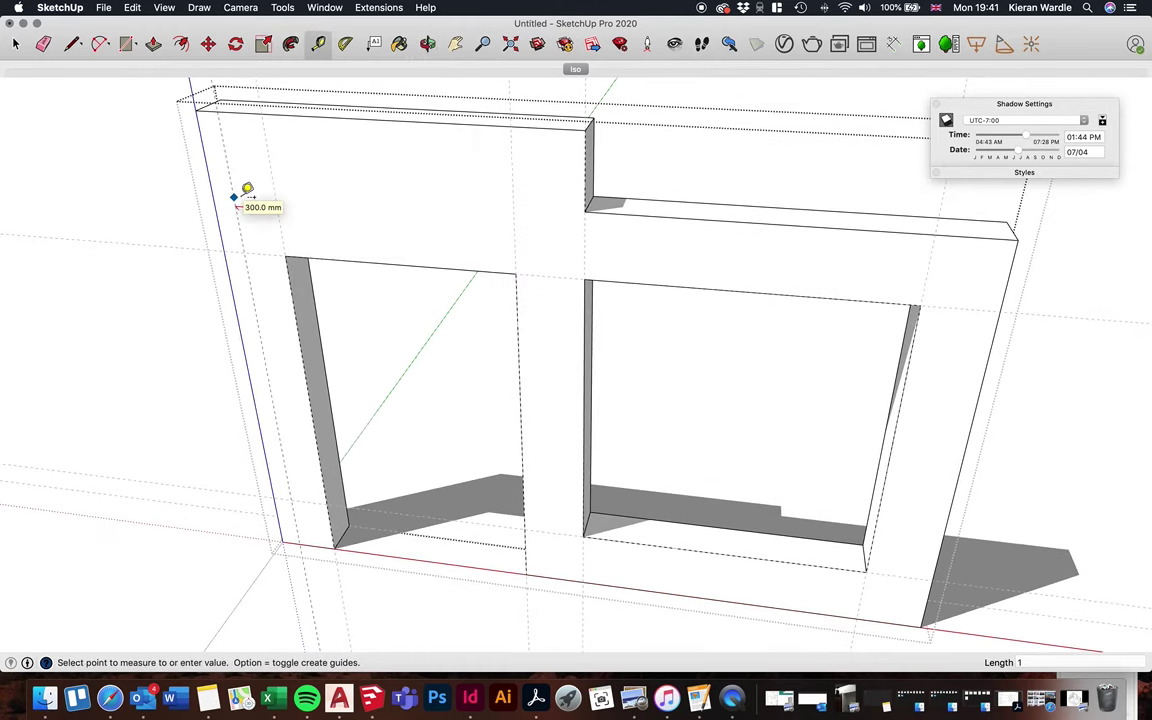
type("00")
key("Return")
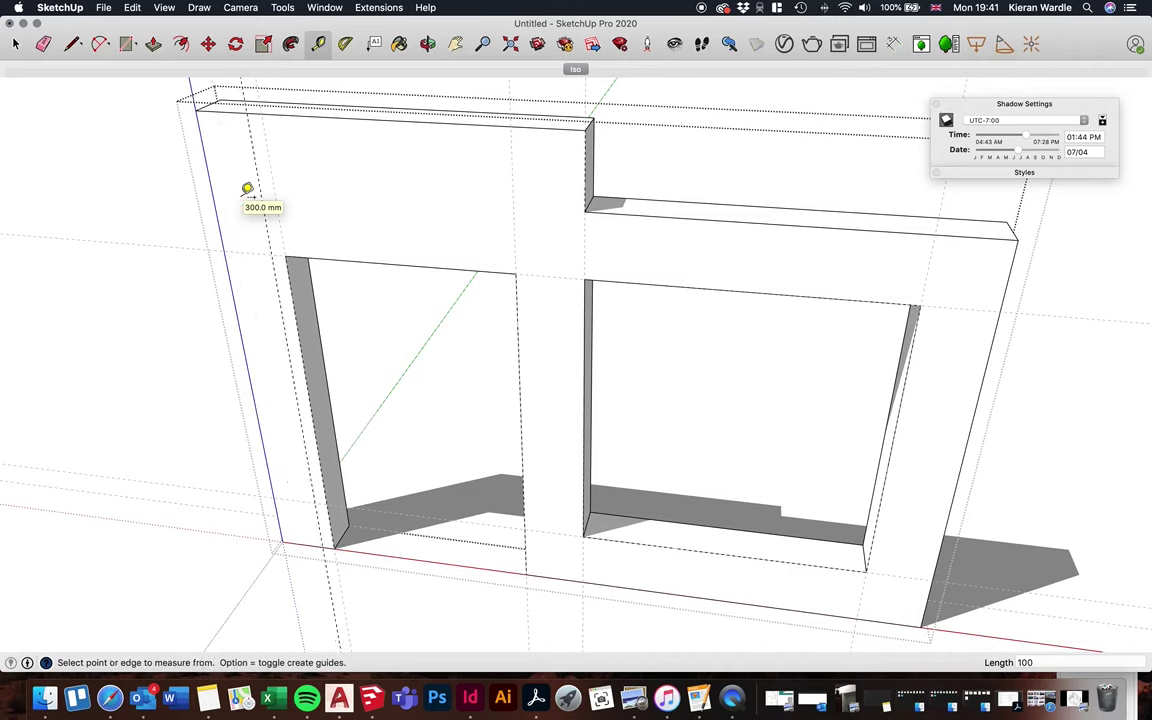
left_click(514, 247)
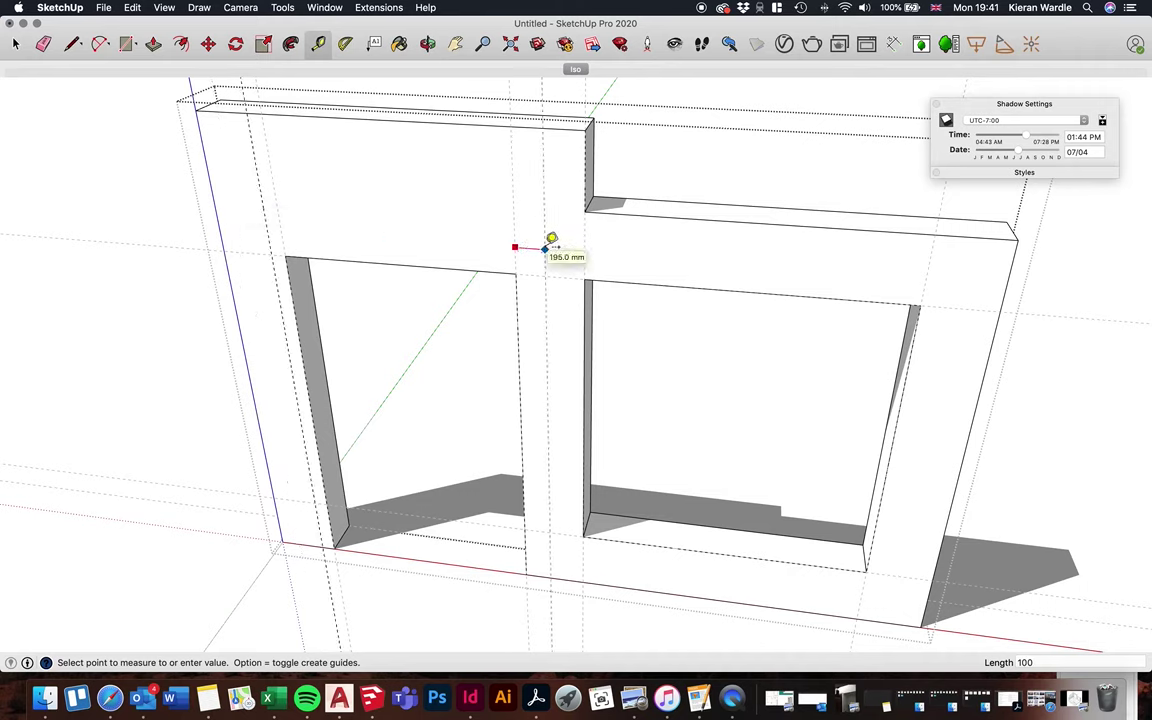
left_click(533, 246)
Add vertical guides 100 mm outside both the left and right sides of the window opening
left_click(586, 255)
type("10")
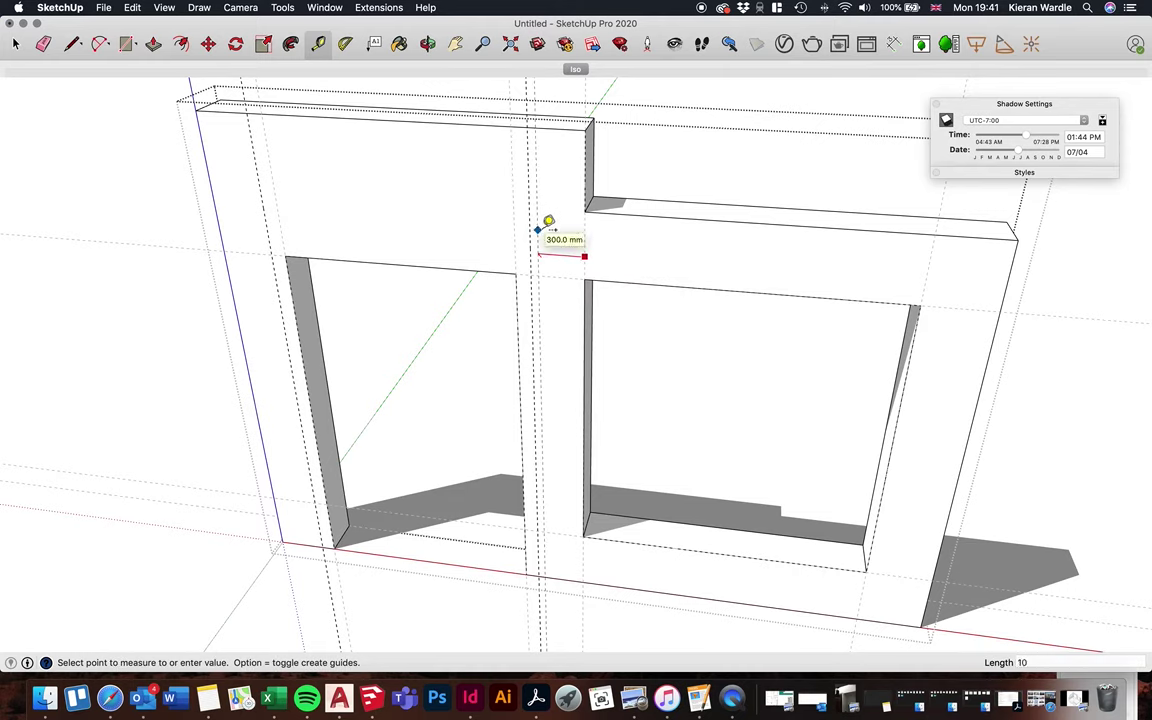
type("0")
key("Return")
left_click(924, 288)
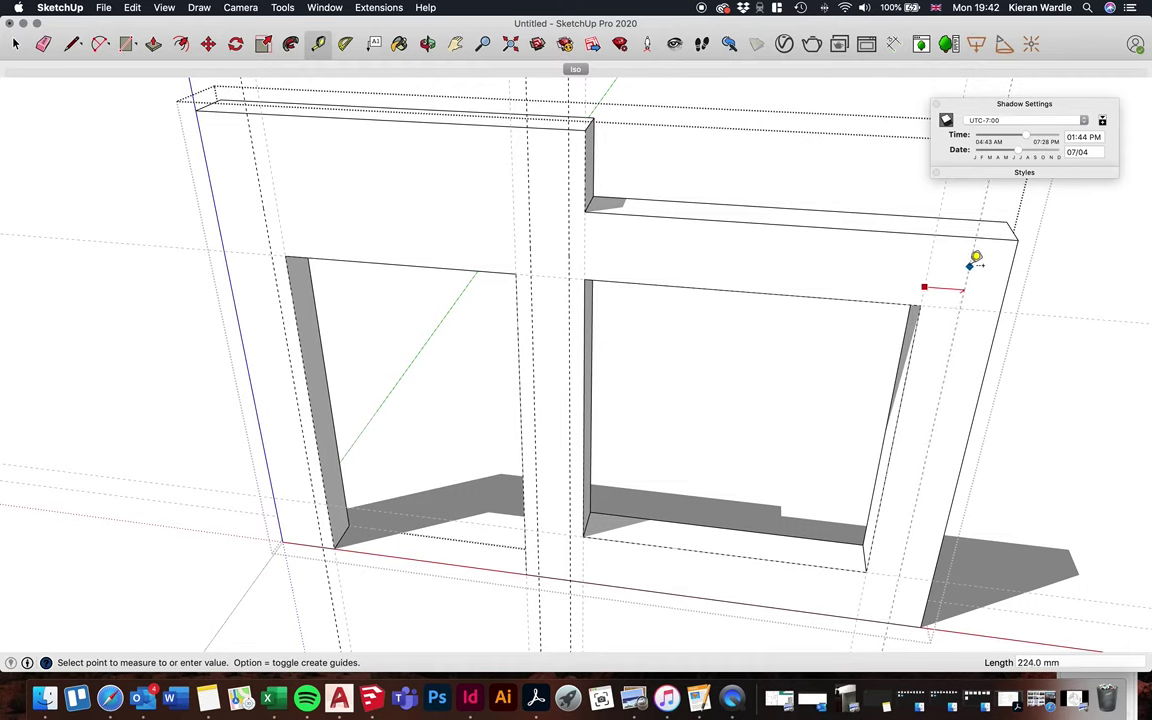
key("Return")
Add a horizontal guide 450 mm above the openings' top line and draw an 1800 × 450 mm rectangle above the doorway
left_click(655, 285)
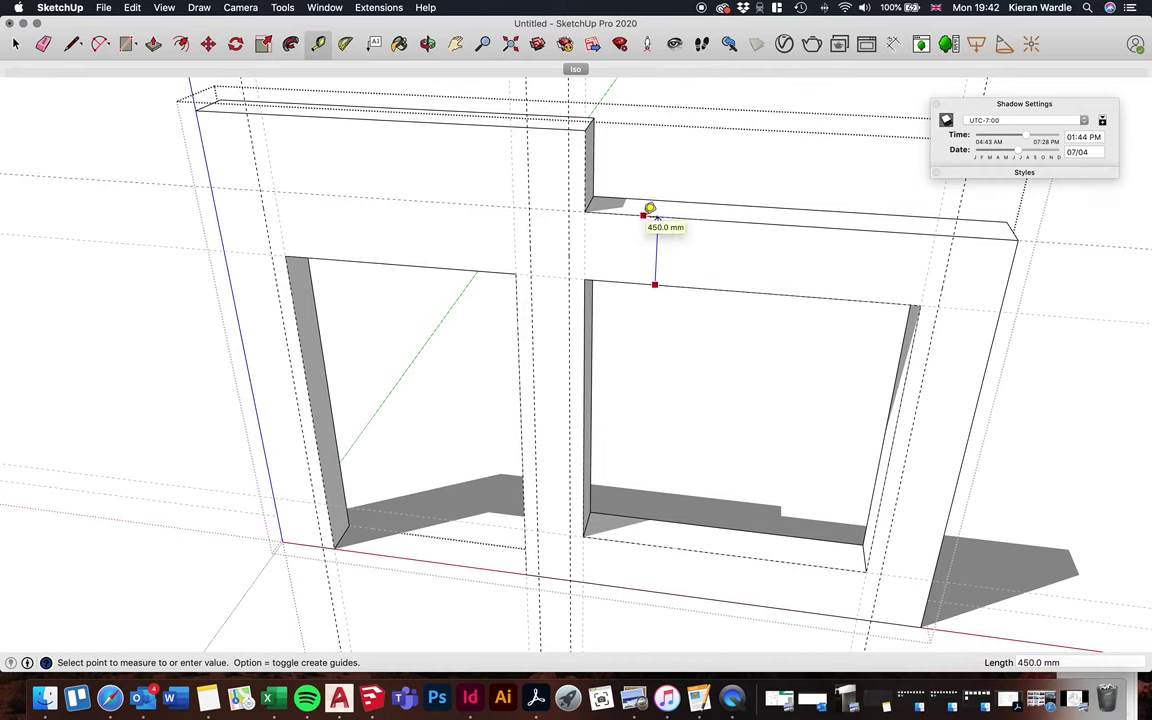
left_click(650, 208)
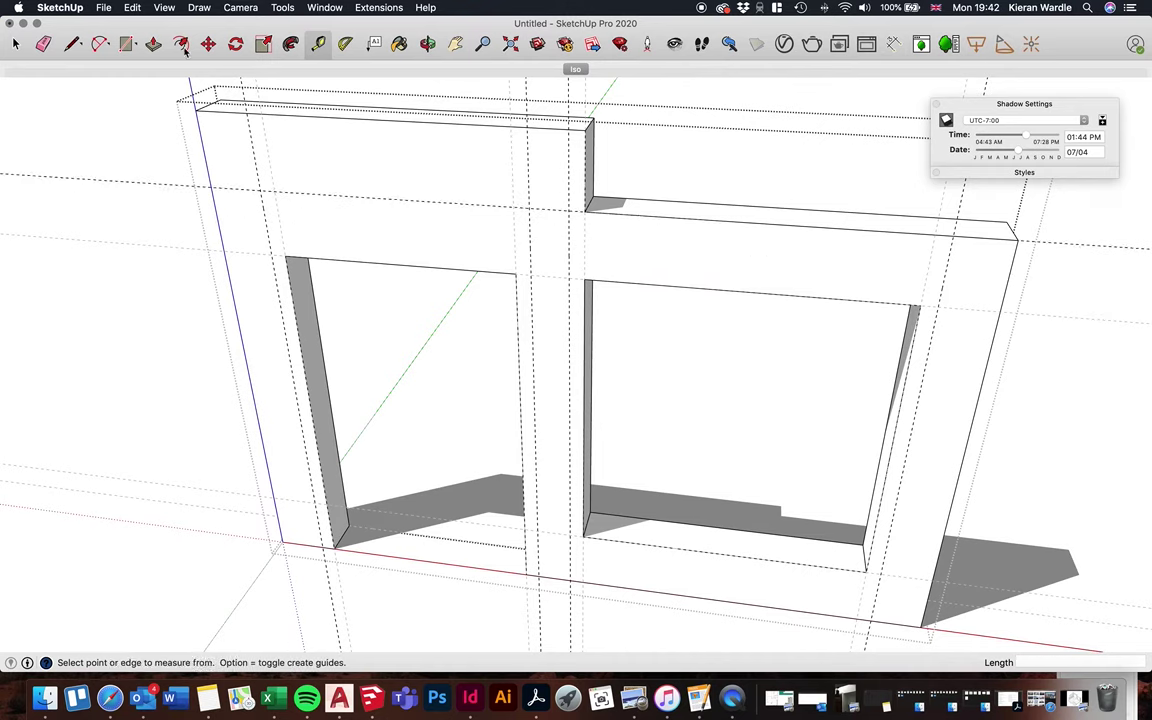
left_click(127, 44)
left_click(260, 190)
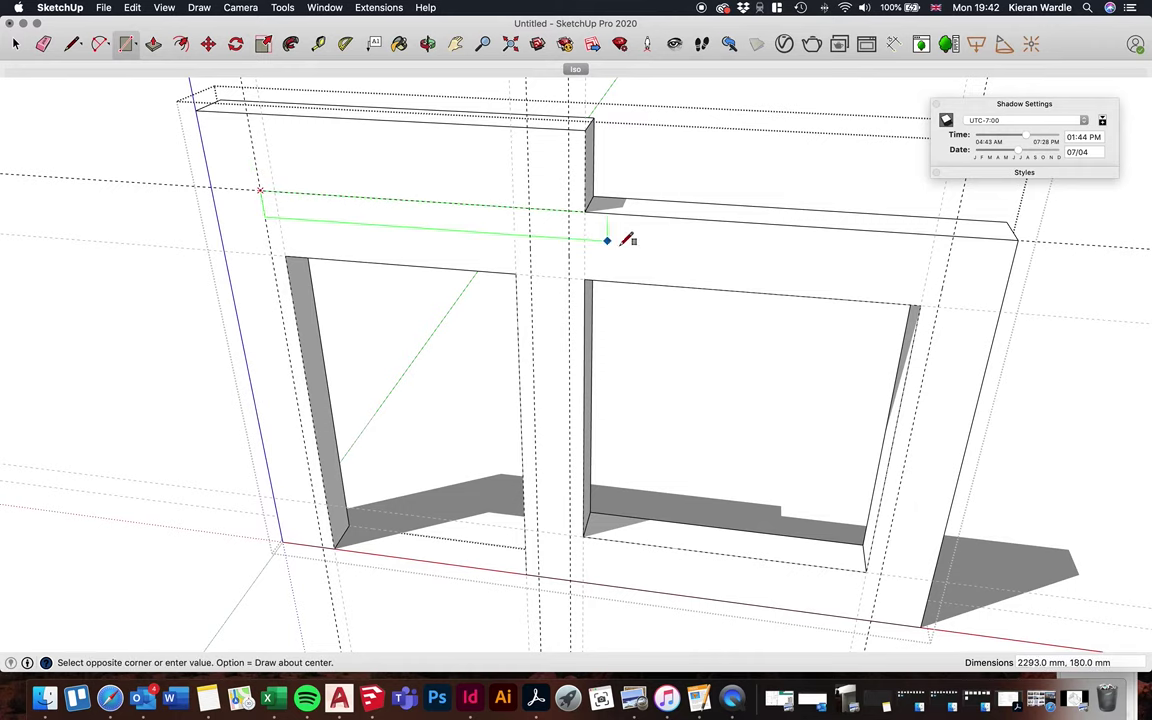
left_click(530, 273)
Draw a 2250 × 450 mm rectangle above the window between the guides and delete the face that fills the window opening
left_click(568, 277)
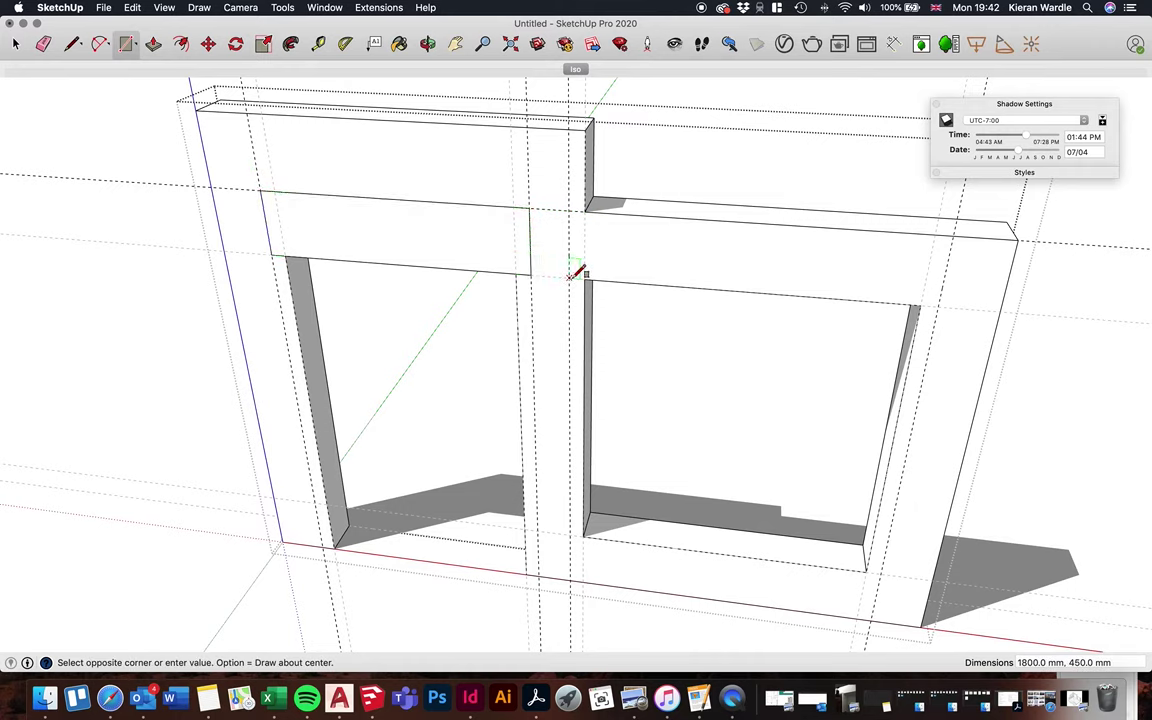
left_click(950, 237)
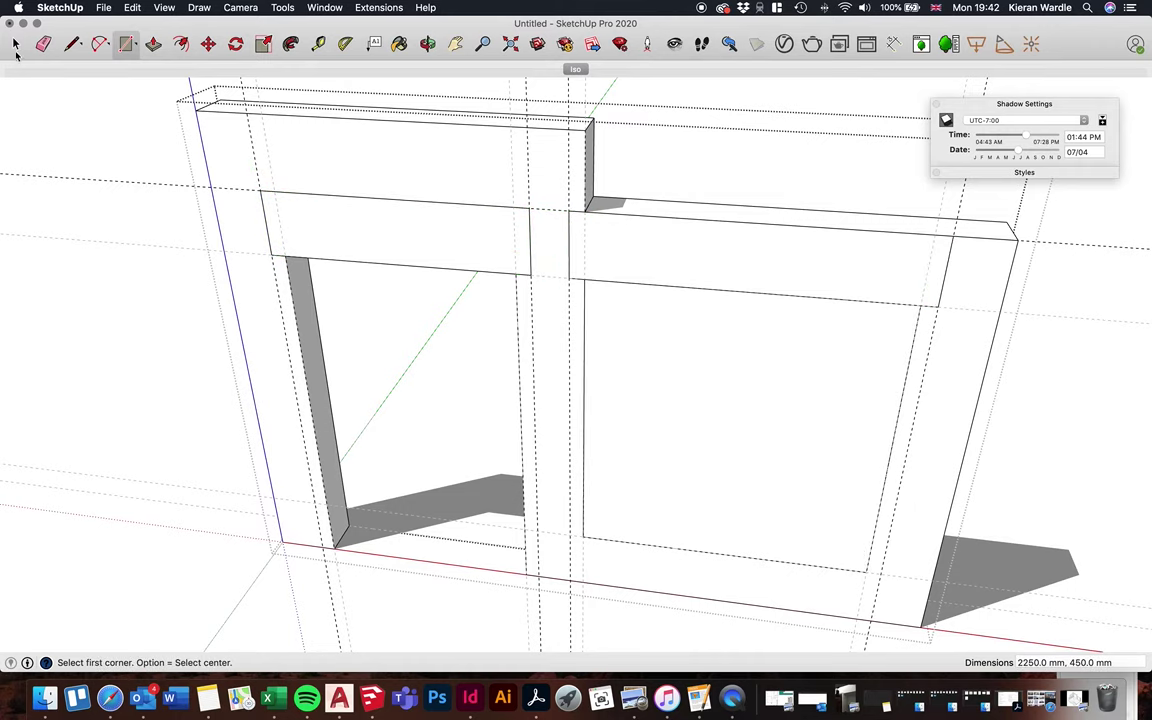
left_click(16, 44)
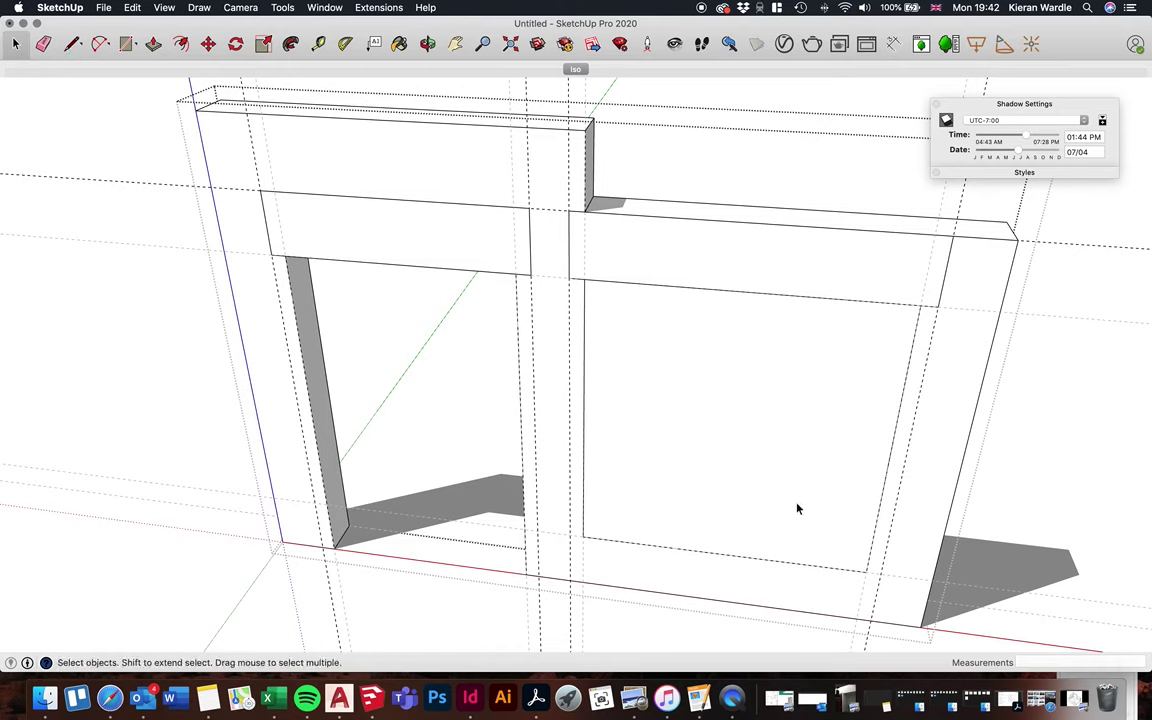
left_click(753, 414)
key("Delete")
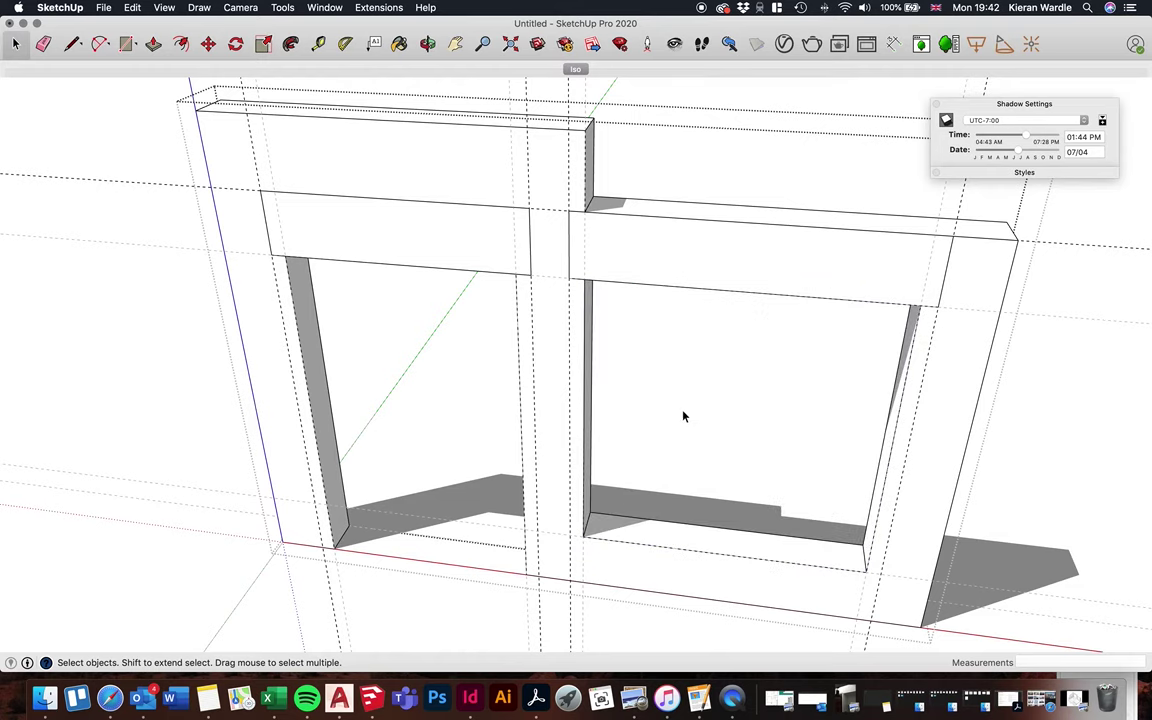
Leave the wall group and hide the guides and the model axes
scroll(494, 340, "down", 3)
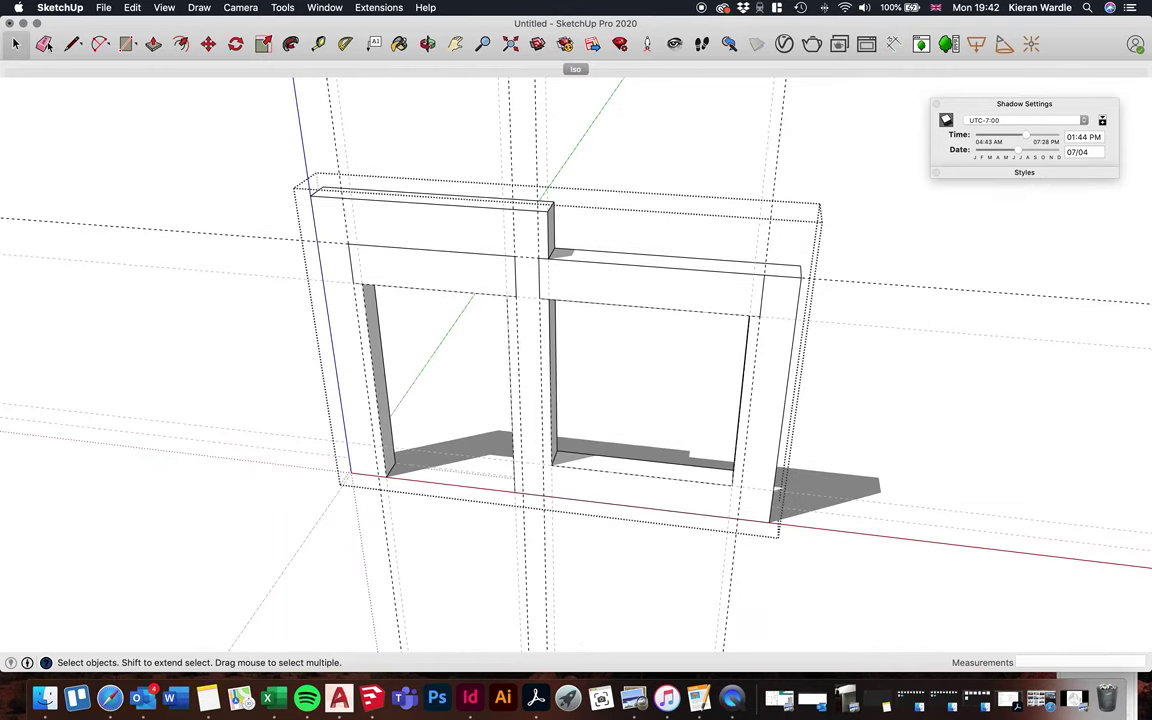
left_click(93, 108)
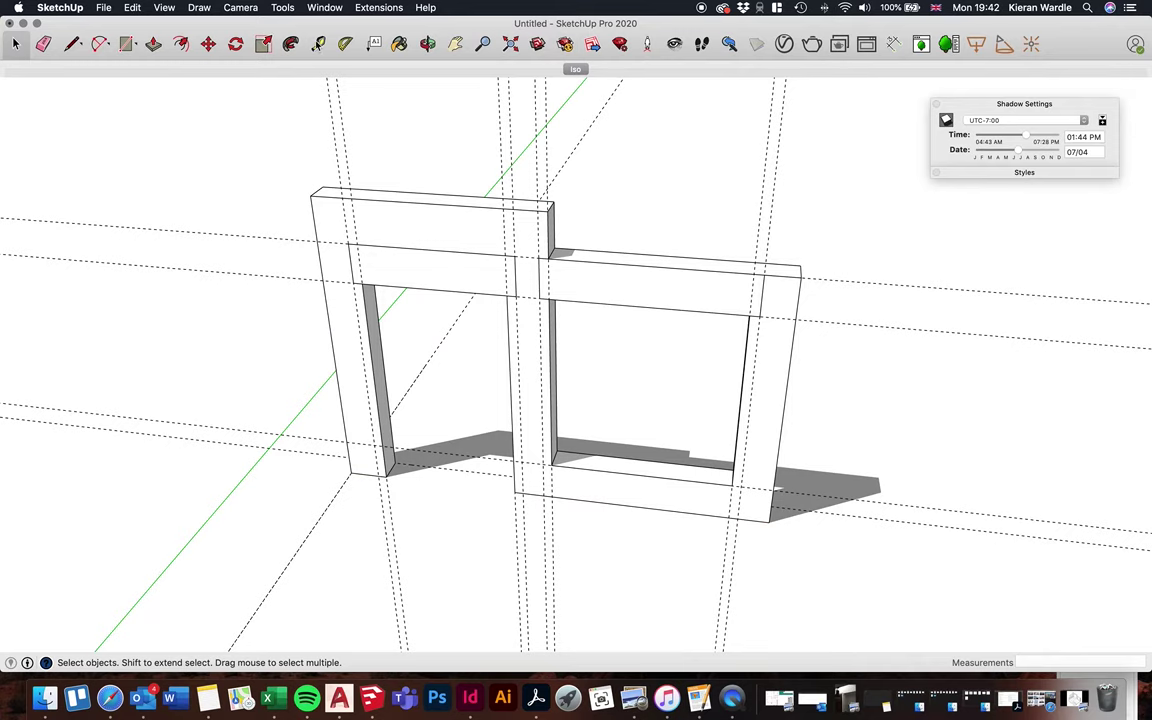
left_click(164, 8)
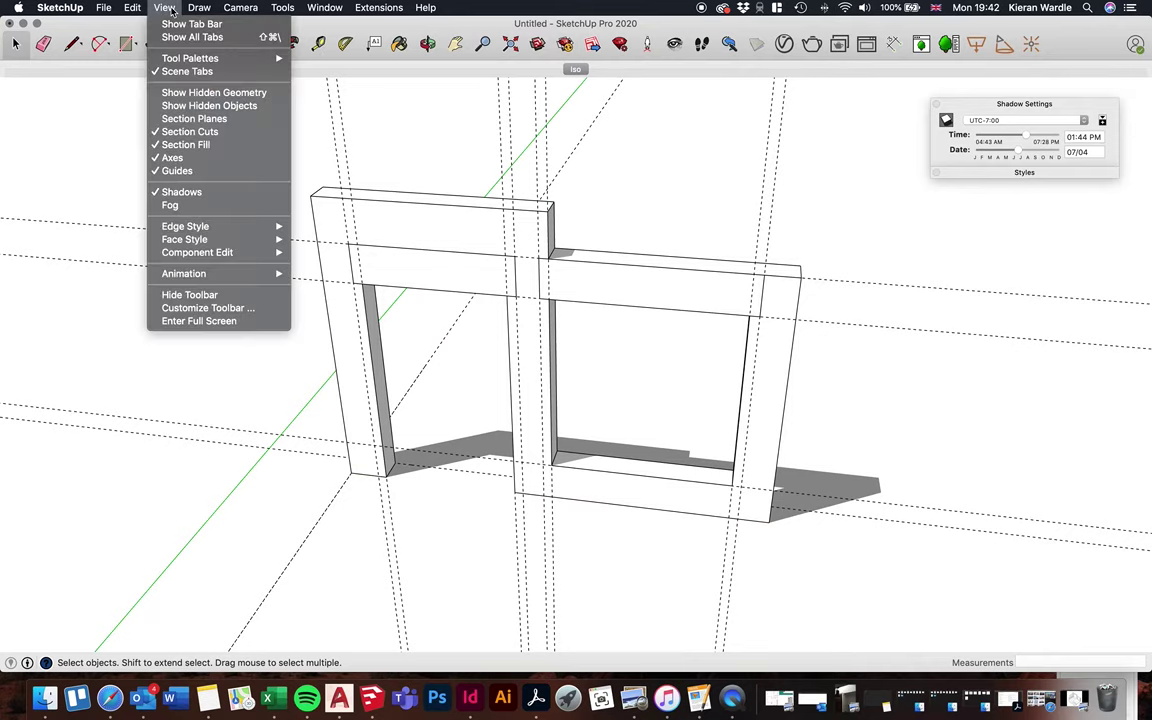
left_click(178, 171)
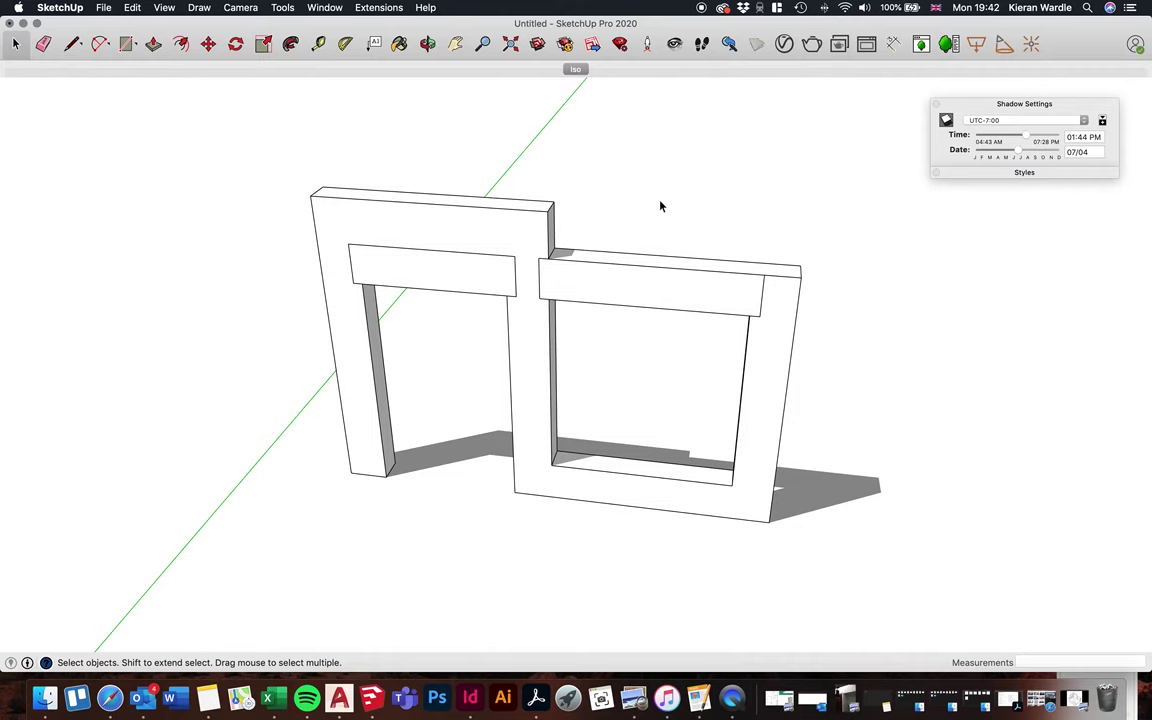
left_click(164, 8)
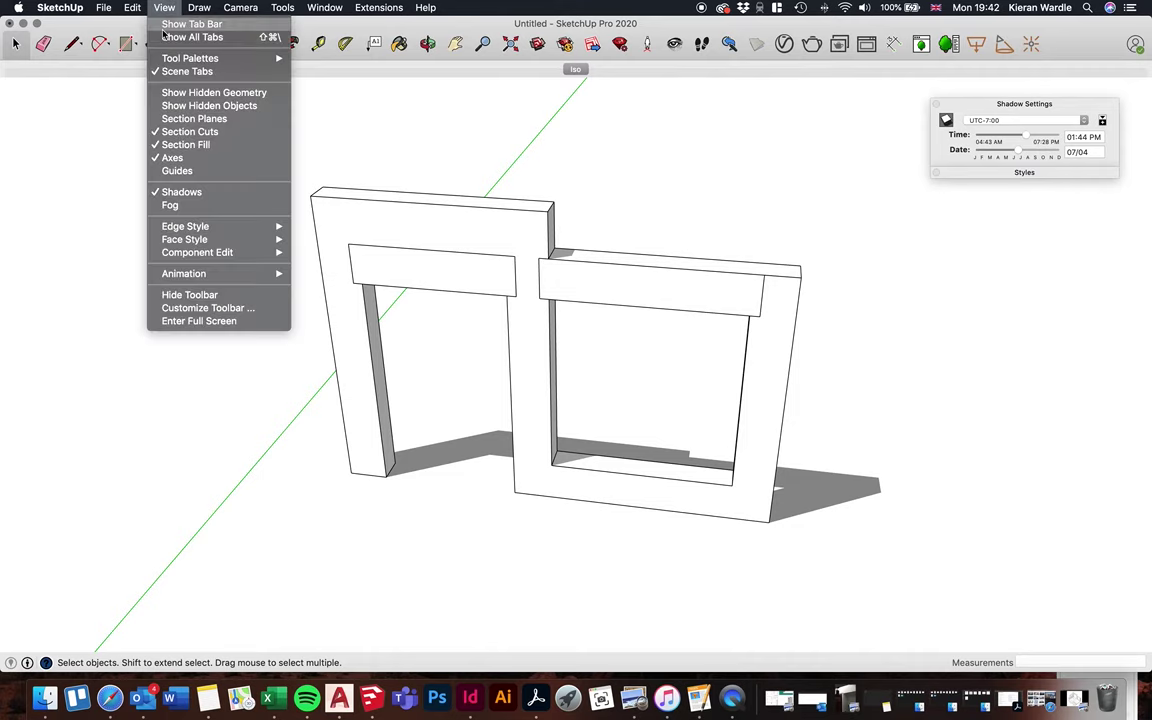
left_click(174, 157)
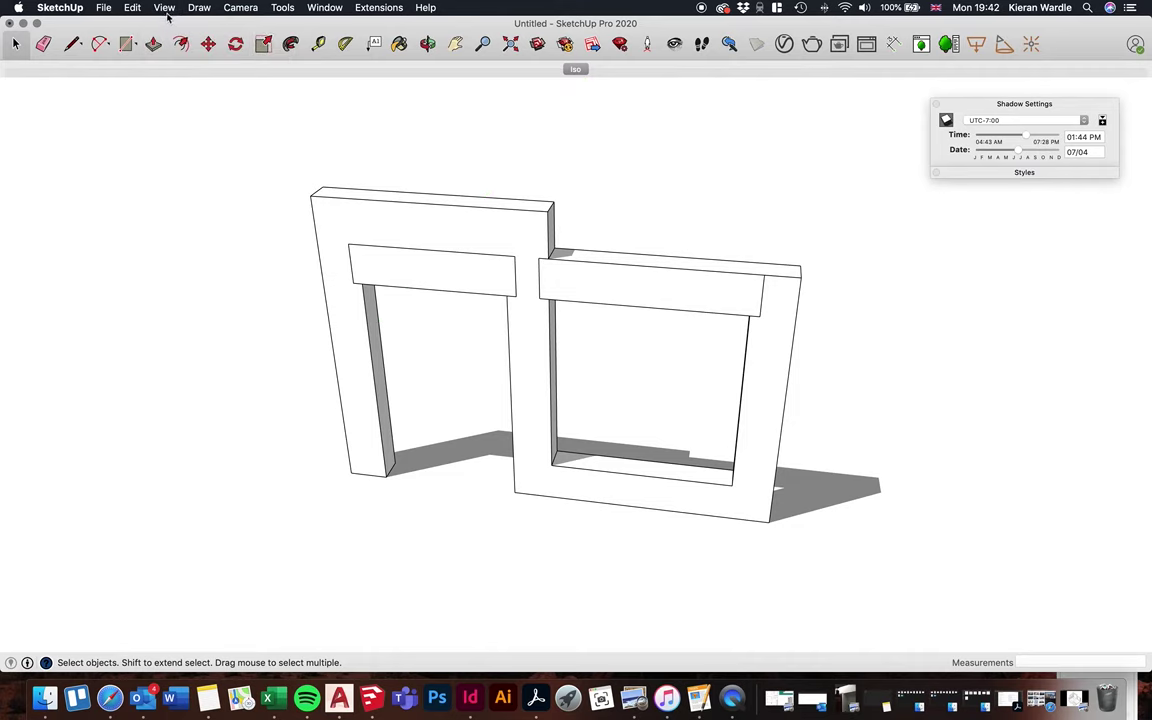
Restore the display of the model axes and the guides
left_click(164, 8)
left_click(178, 141)
left_click(164, 8)
left_click(178, 171)
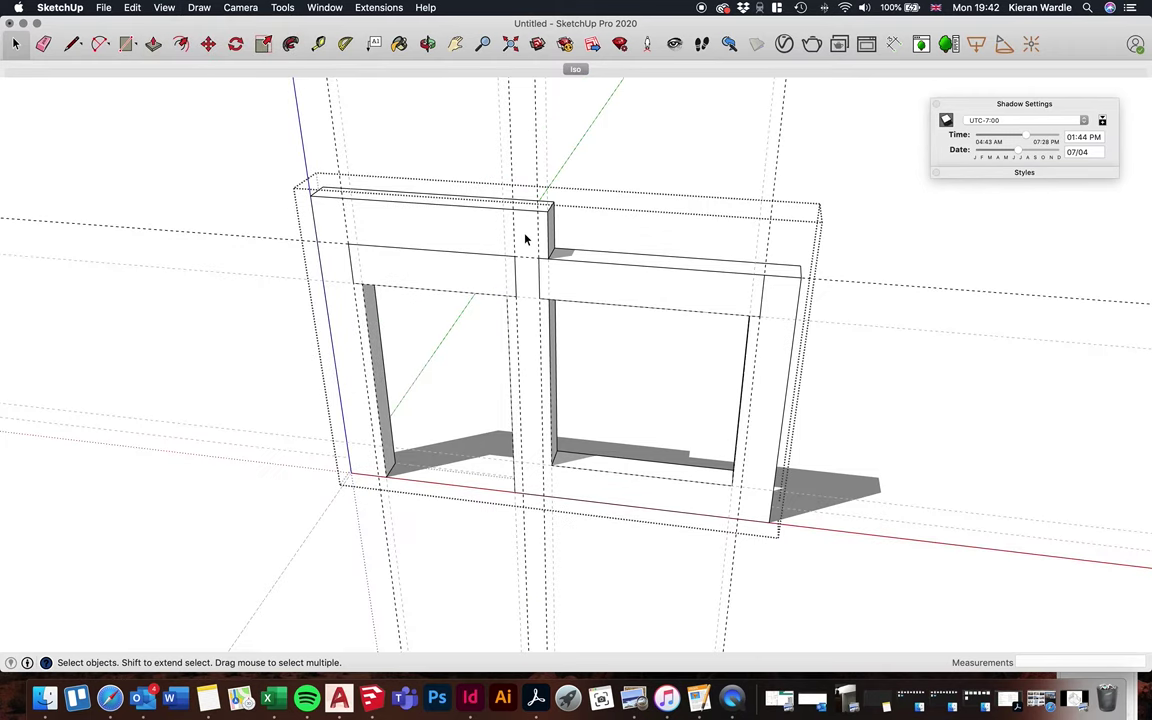
Erase the guides made inside the wall group for the rectangles above the openings, and leave the group
left_click(44, 45)
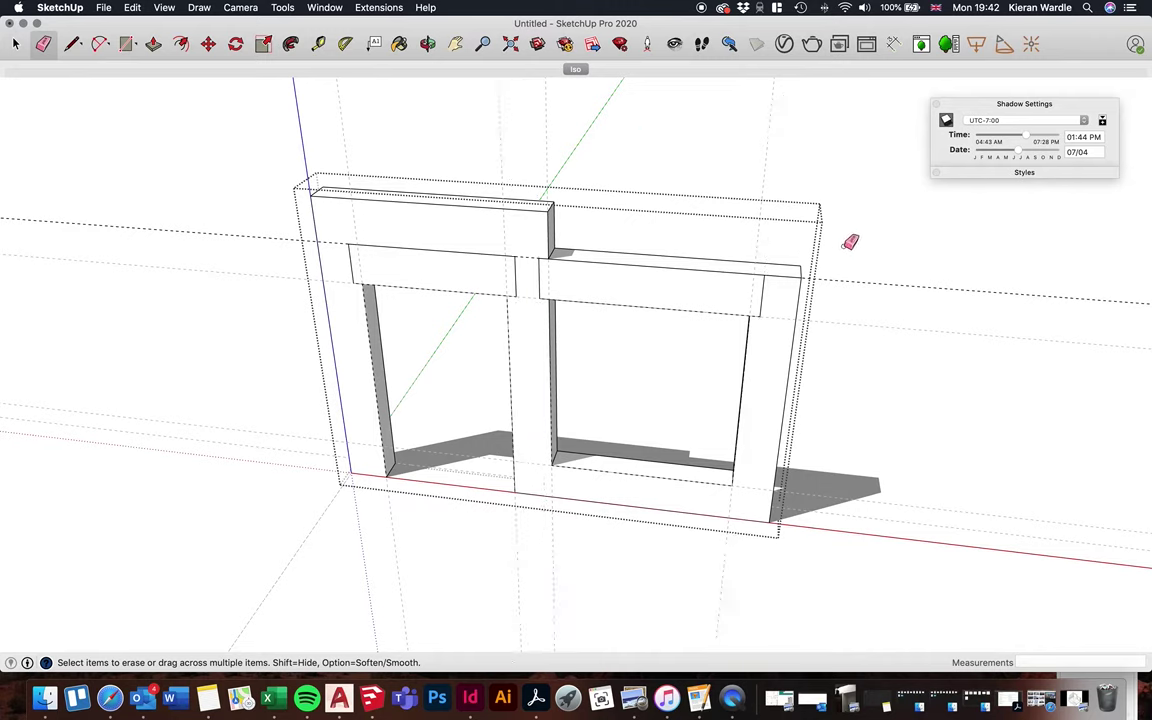
left_click(855, 282)
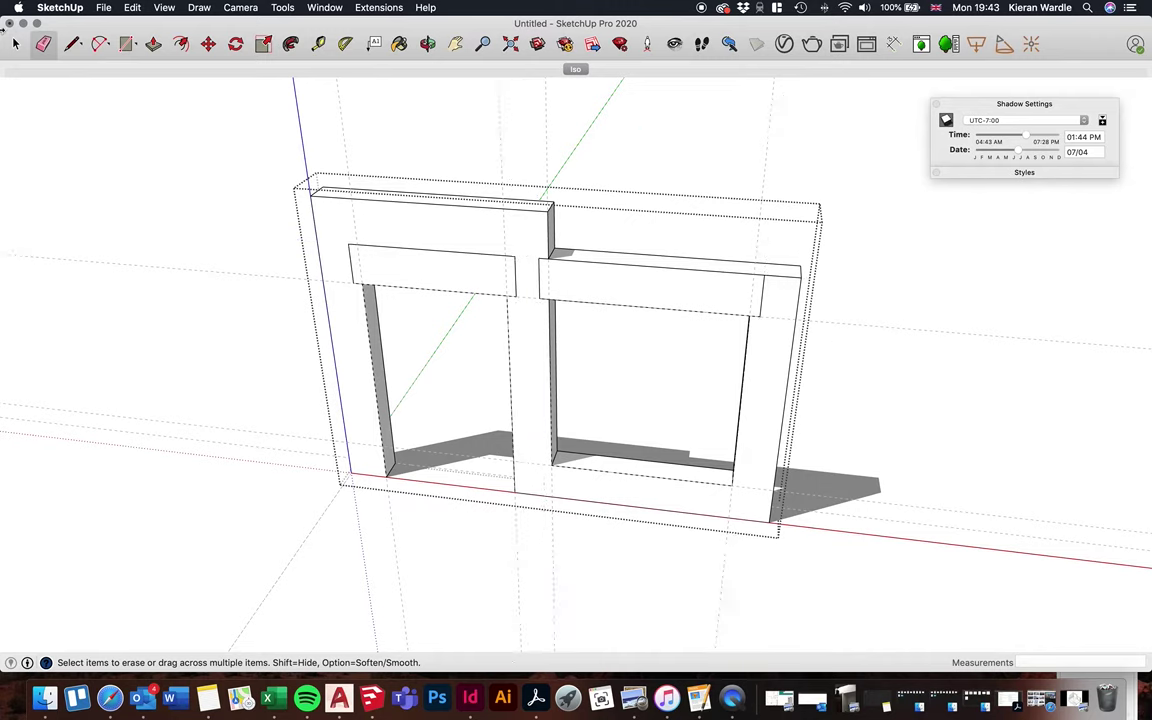
left_click(15, 44)
left_click(378, 152)
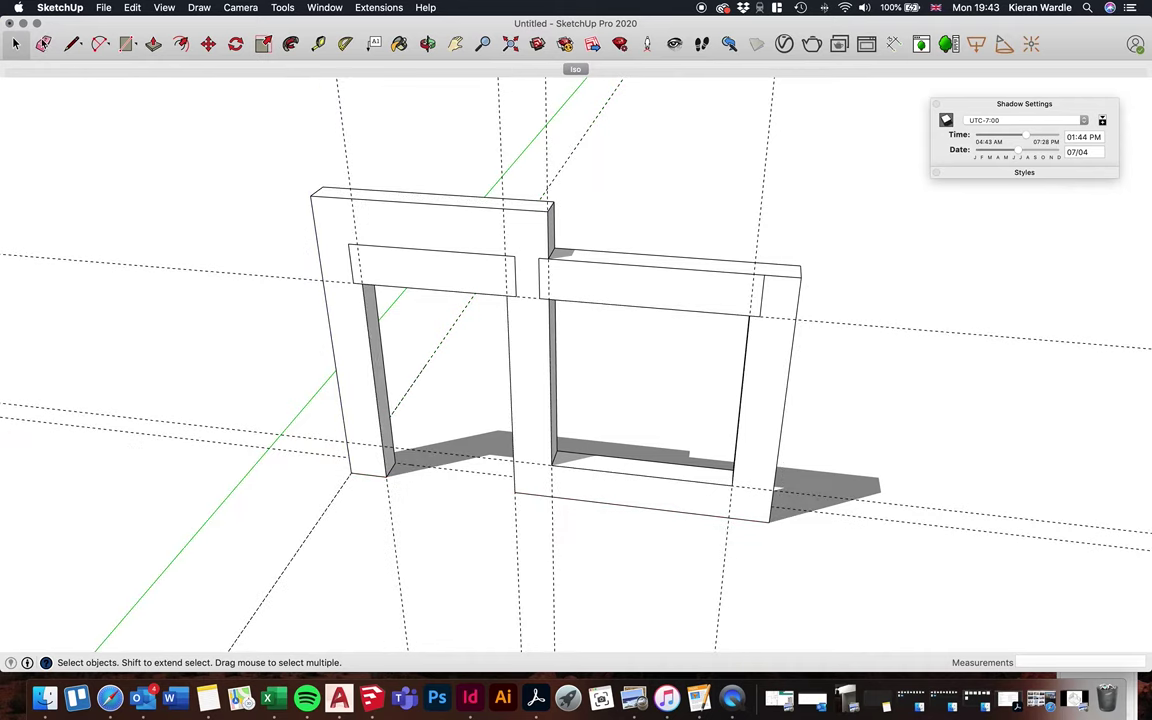
Erase the remaining vertical and horizontal guides around the wall outside the group
key("e")
left_click(346, 150)
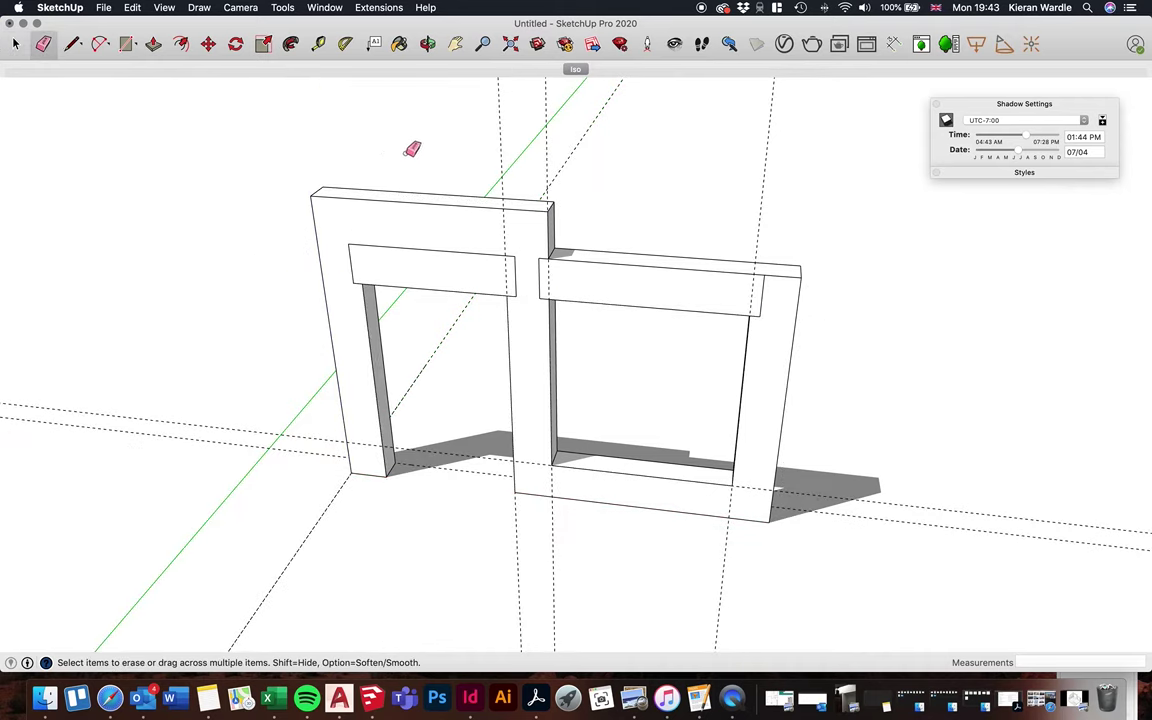
mouse_move(540, 147)
left_mouse_down()
mouse_move(579, 162)
mouse_move(560, 168)
left_mouse_up()
left_click(512, 163)
left_click(764, 211)
left_click_drag(892, 545, 912, 492)
Draw a 3000 mm line along the green axis from the front bottom corner of the wall beside the doorway
left_click(427, 44)
left_click_drag(823, 347, 560, 225)
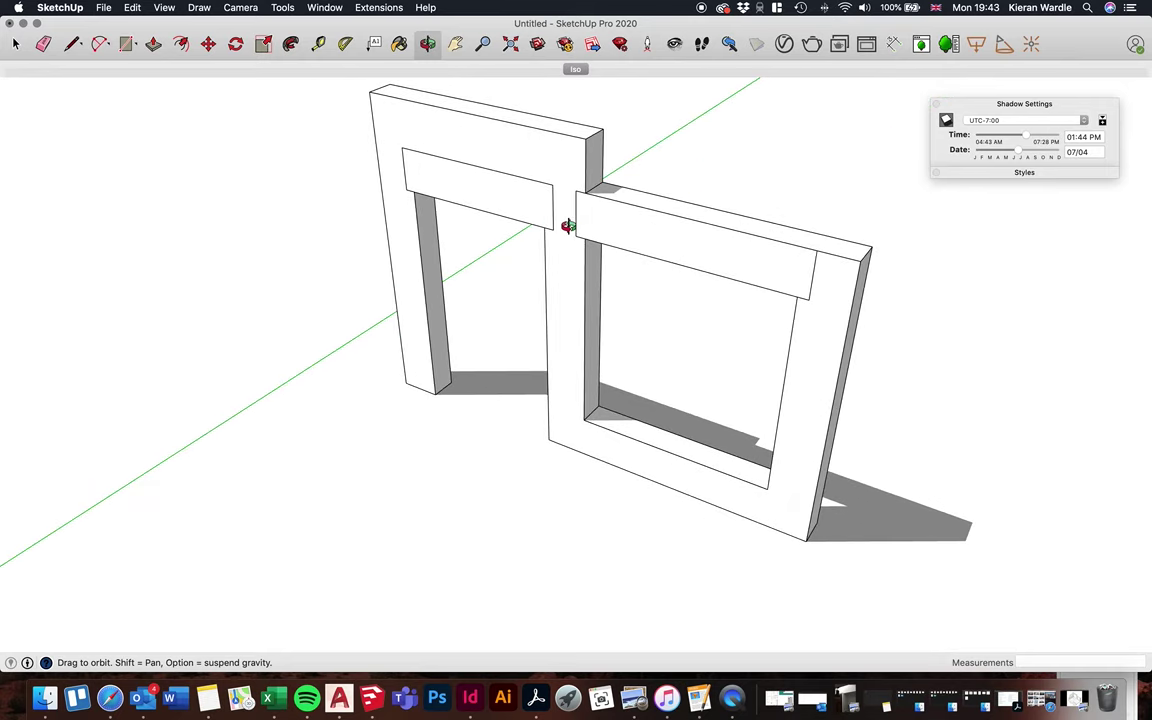
left_click(73, 45)
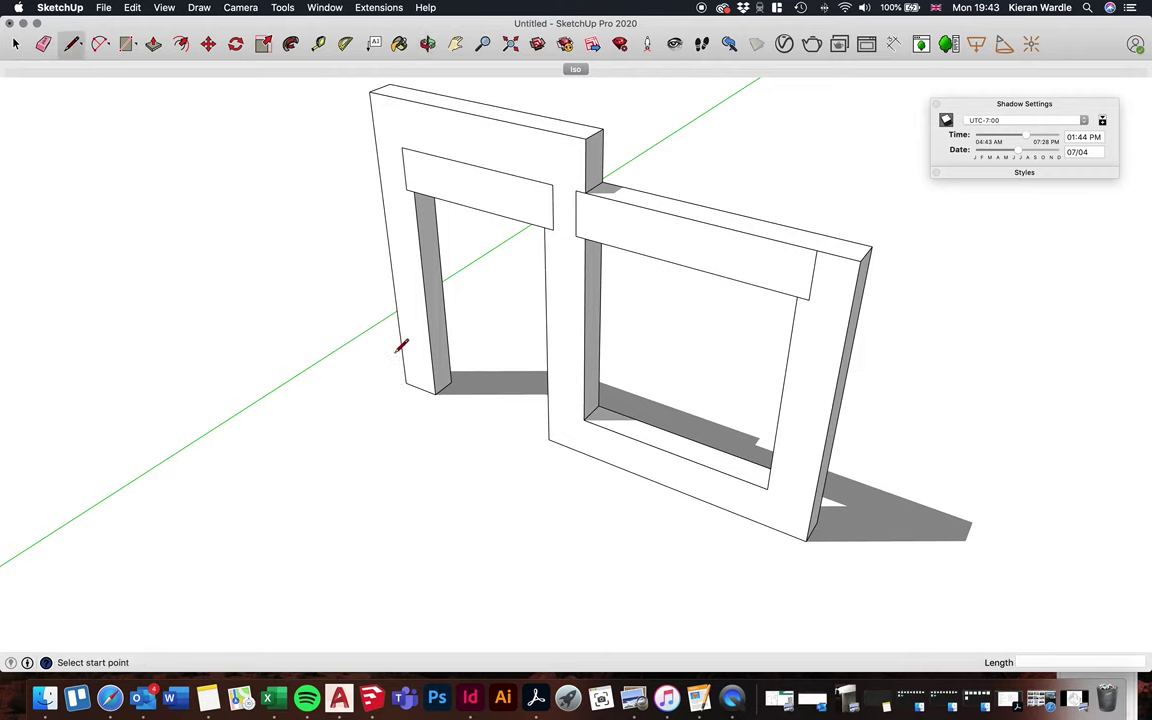
scroll(265, 244, "down", 1)
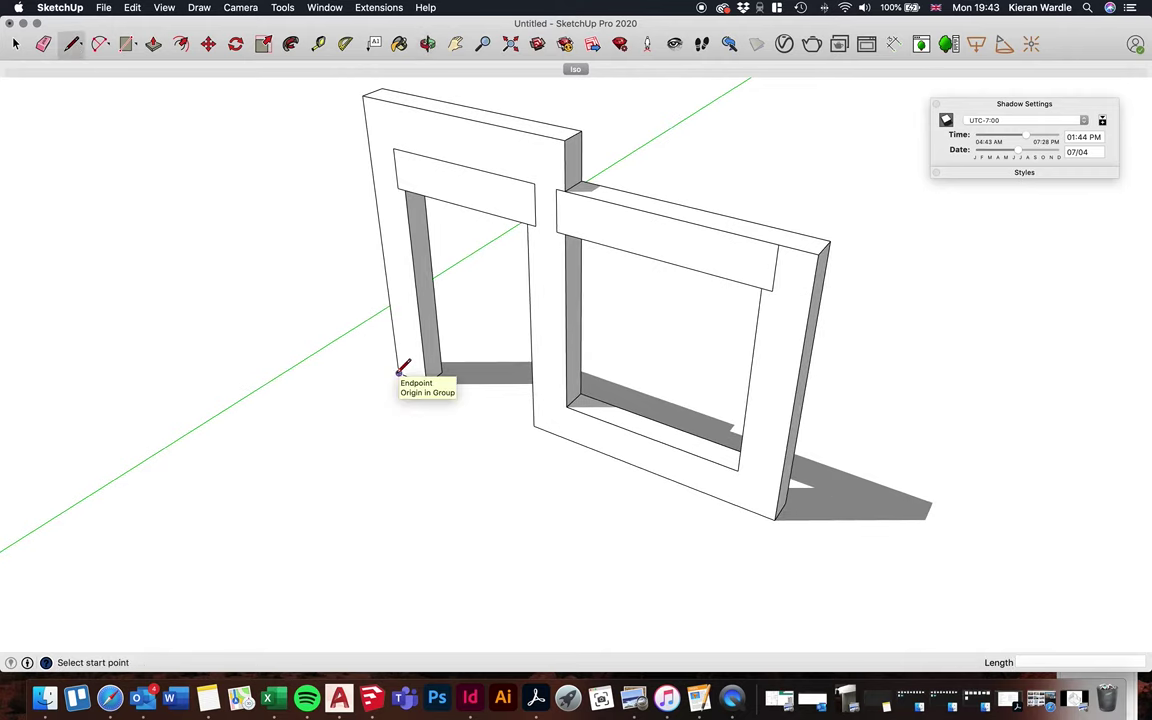
left_click(399, 372)
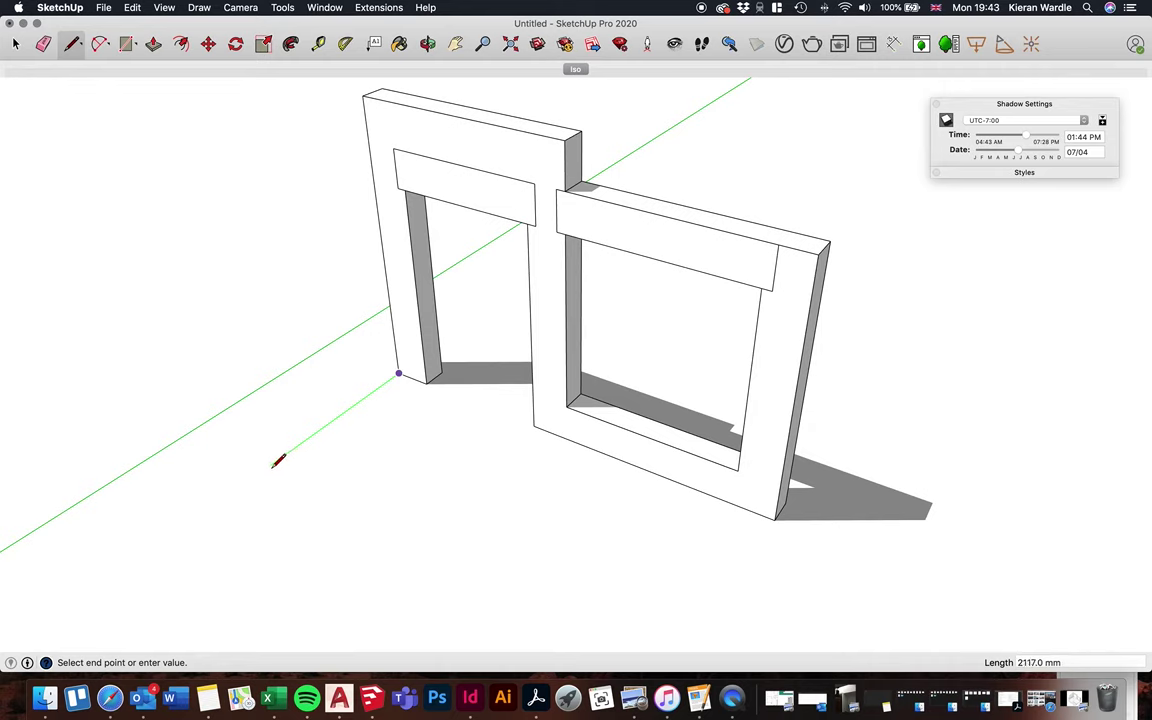
type("3000")
key("Return")
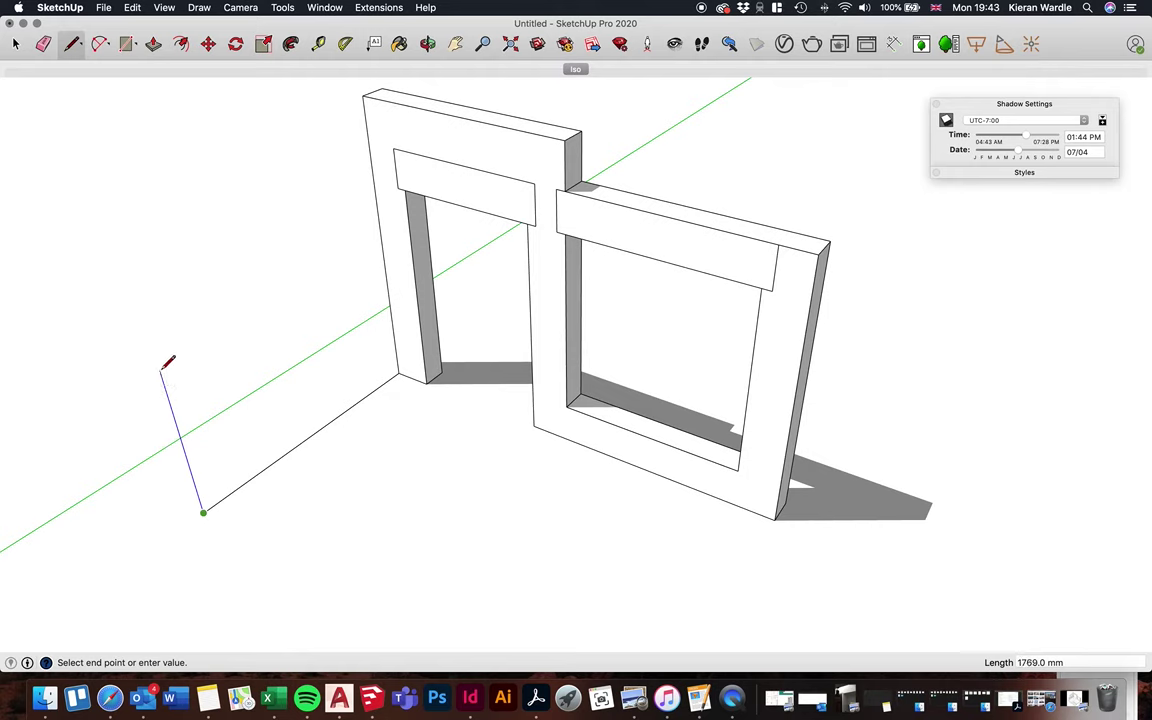
Try locking the next line's direction to the blue, green and red axes in turn
key("shift")
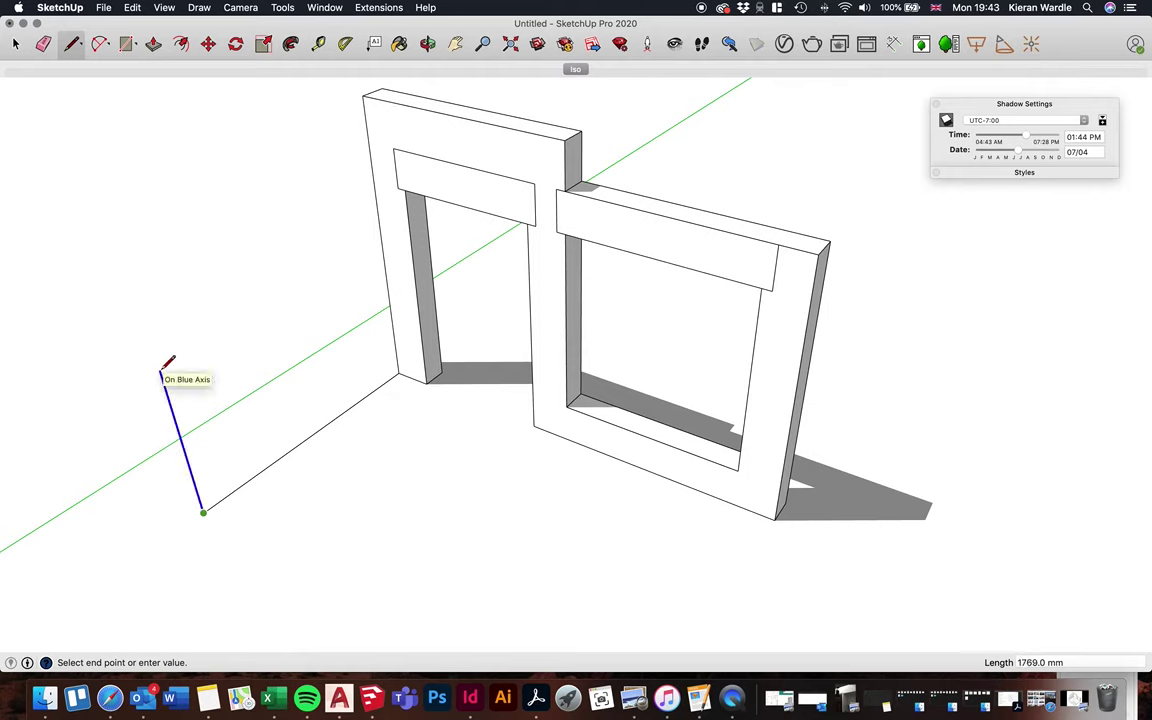
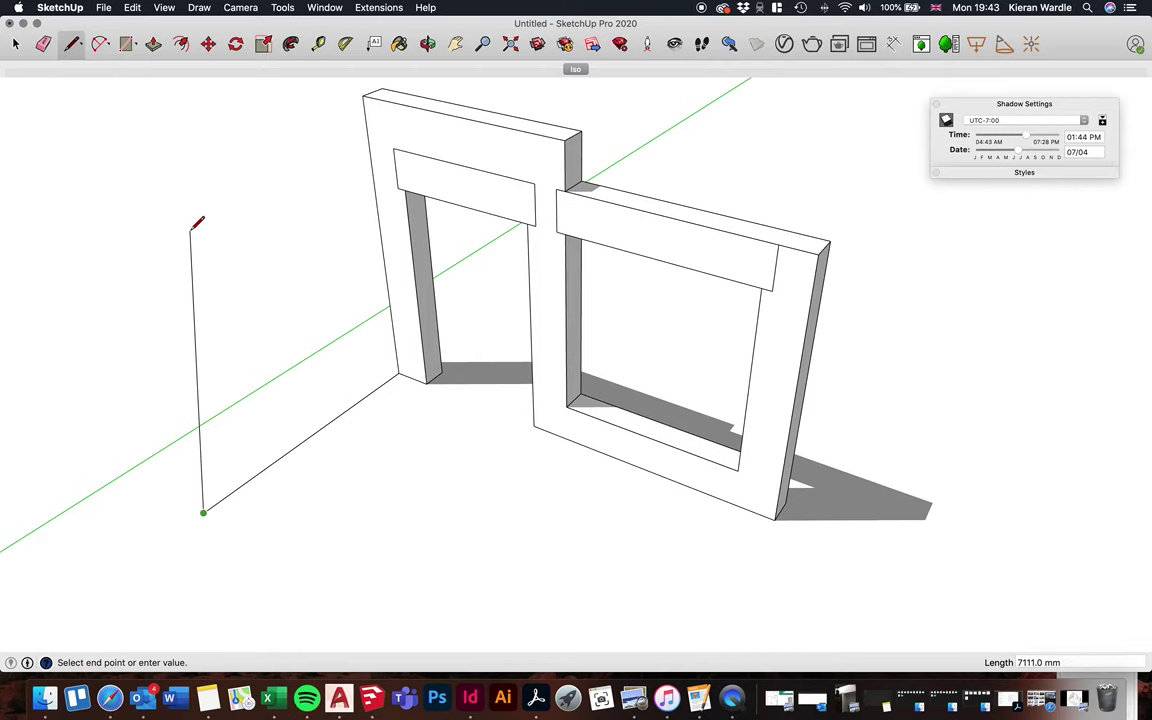
key("Up")
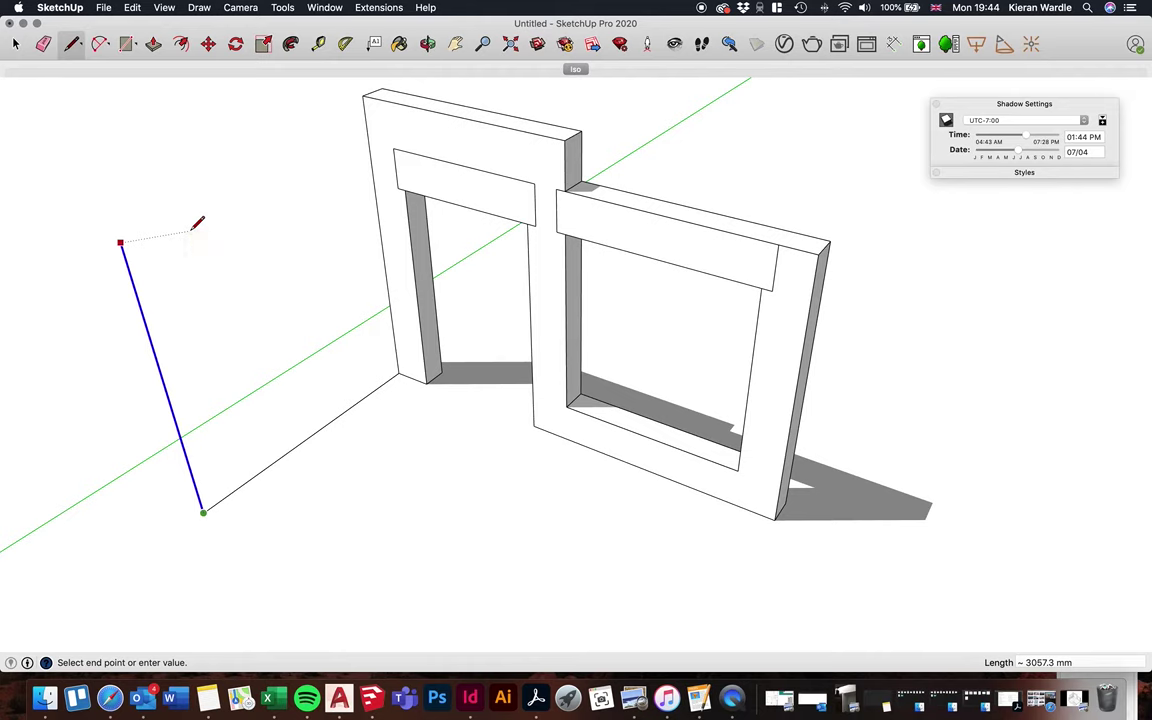
key("Left")
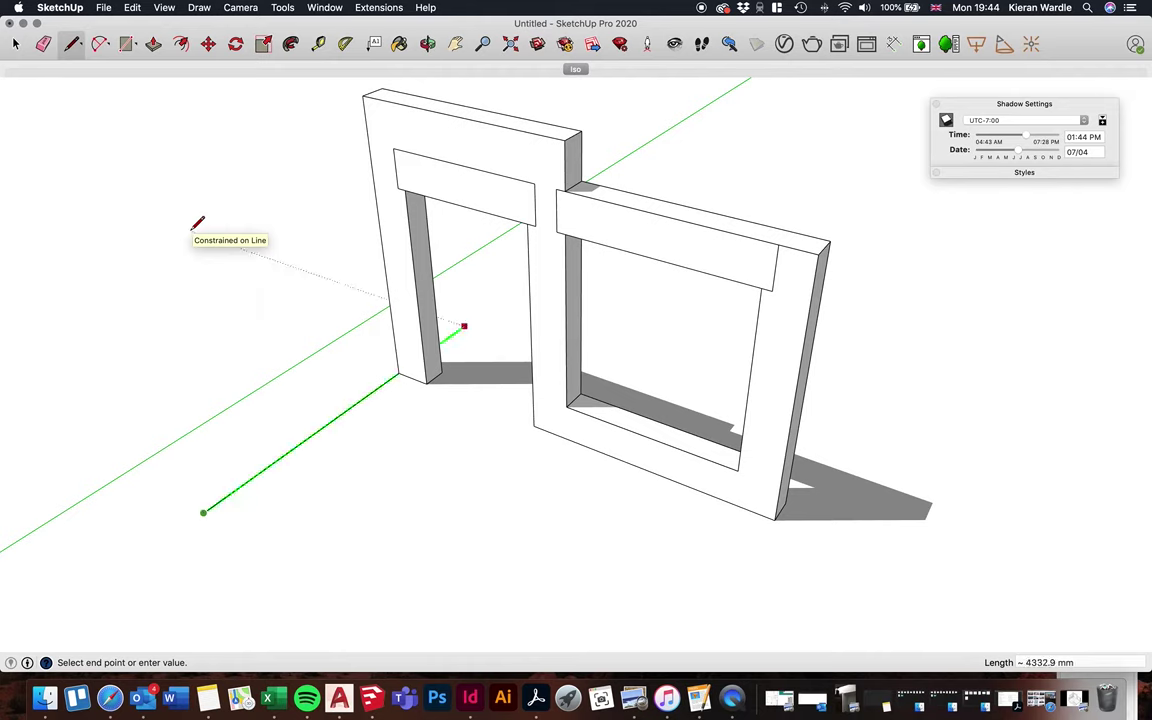
key("Right")
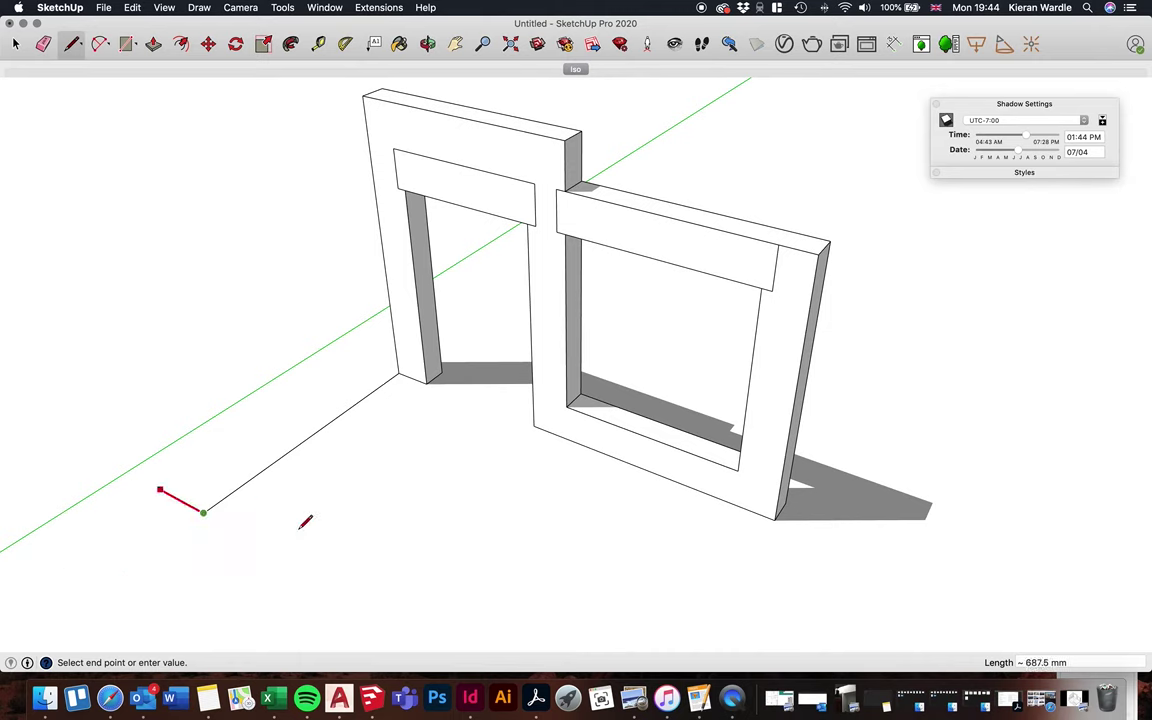
key("Right")
Draw a 3000 mm vertical edge locked to the blue axis and close the outline back along the existing wall into a face
key("Up")
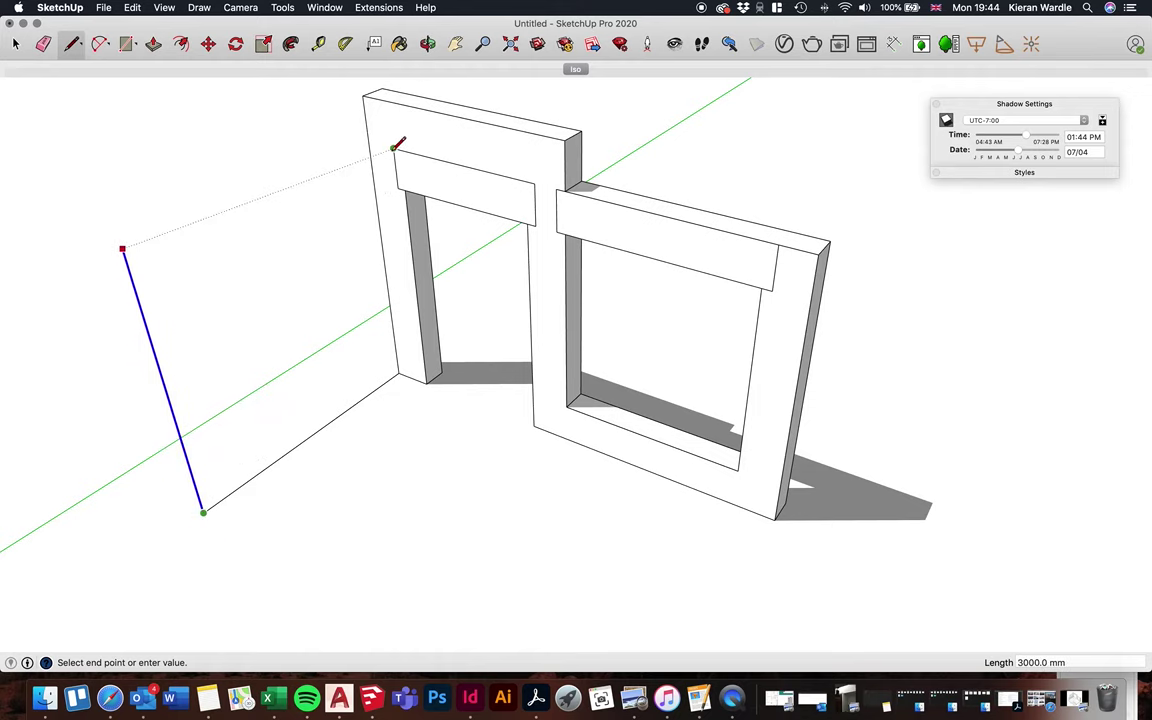
scroll(395, 147, "up", 1)
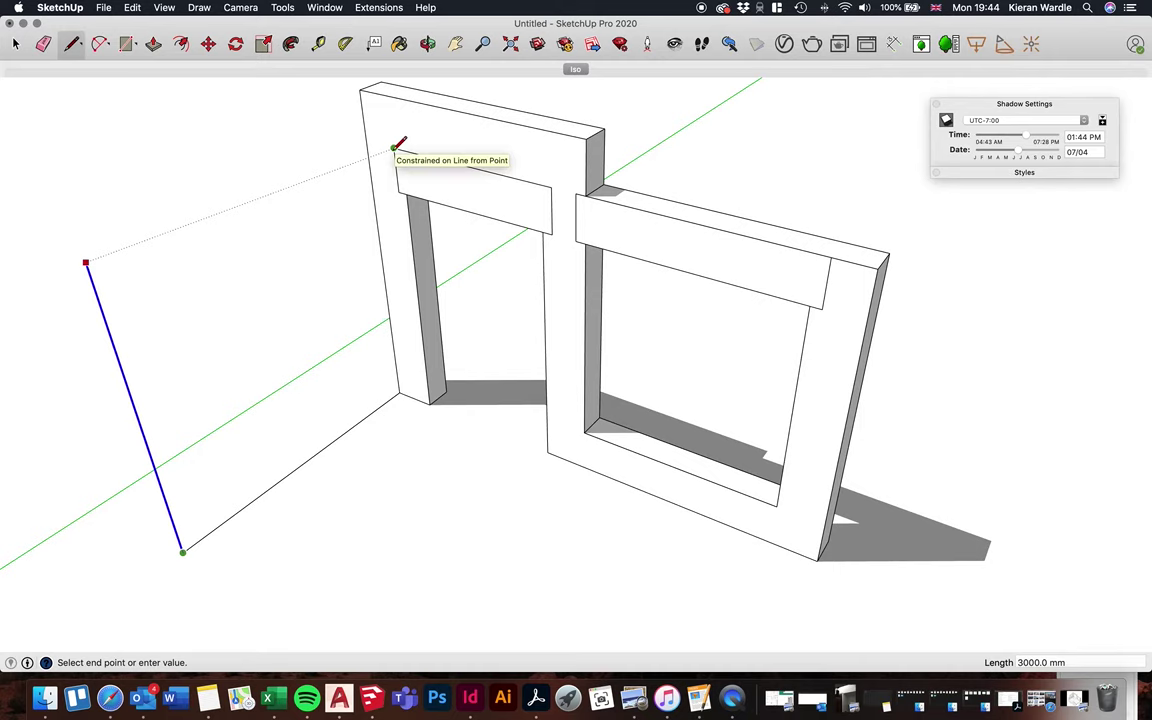
type("3000")
key("Return")
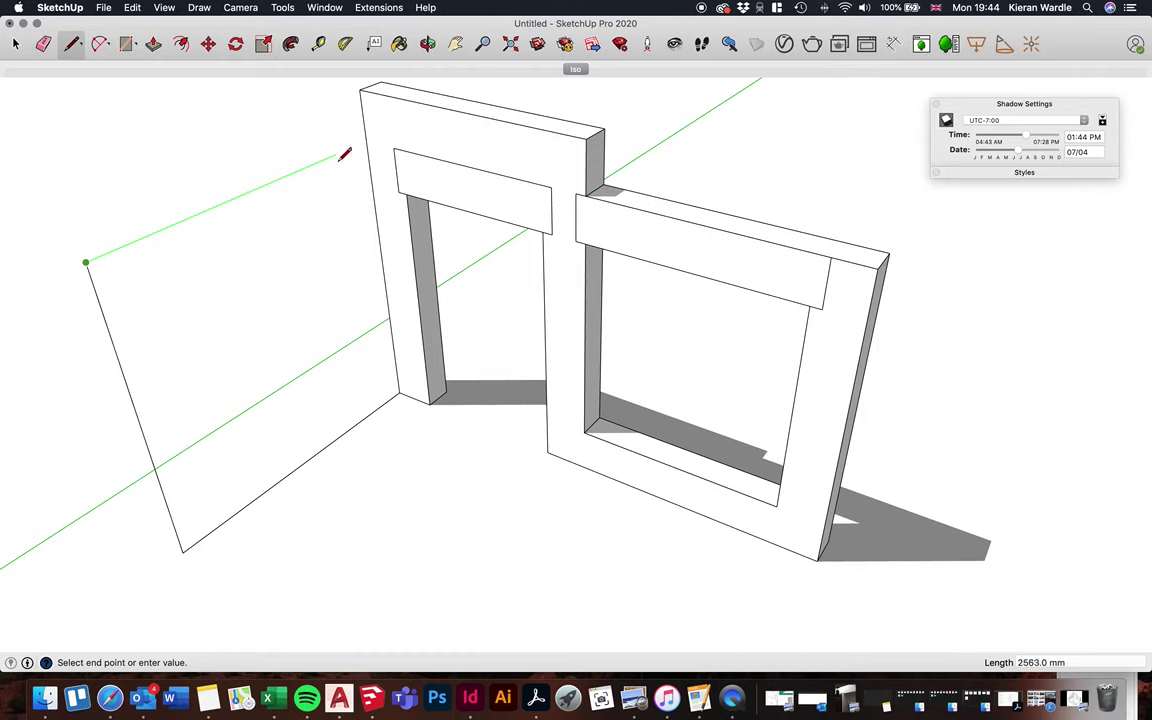
left_click(366, 142)
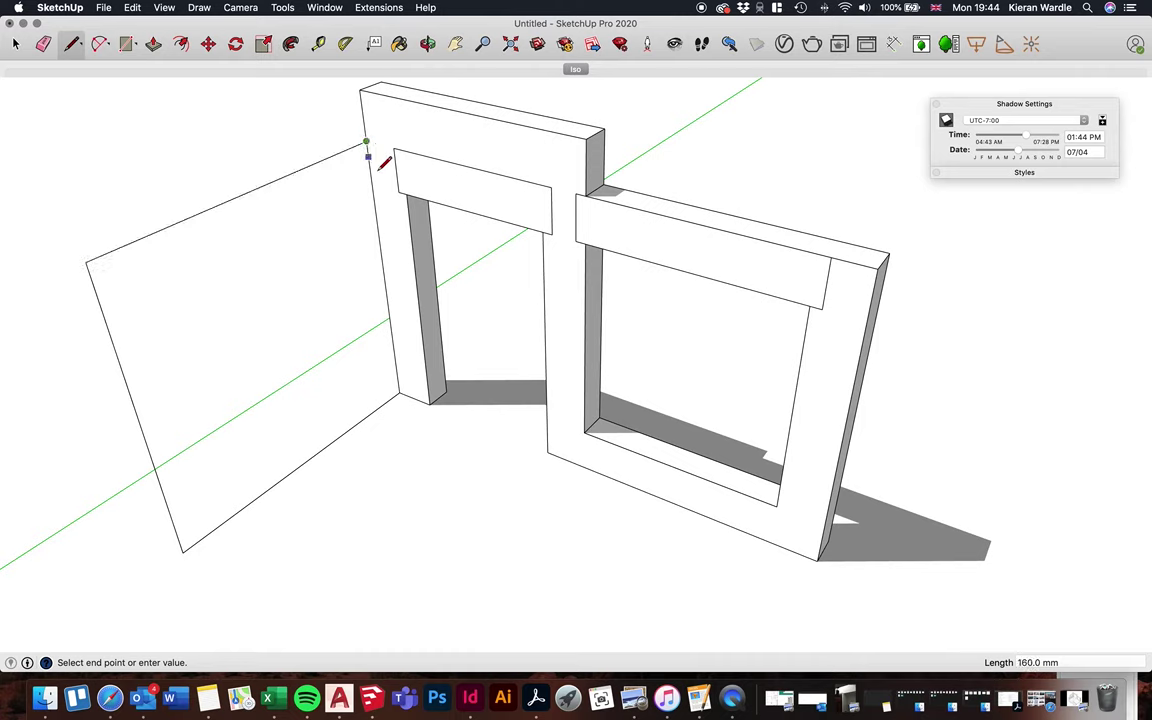
left_click(400, 396)
Push/Pull the new side wall face outwards to a thickness of 100 mm
left_click(152, 43)
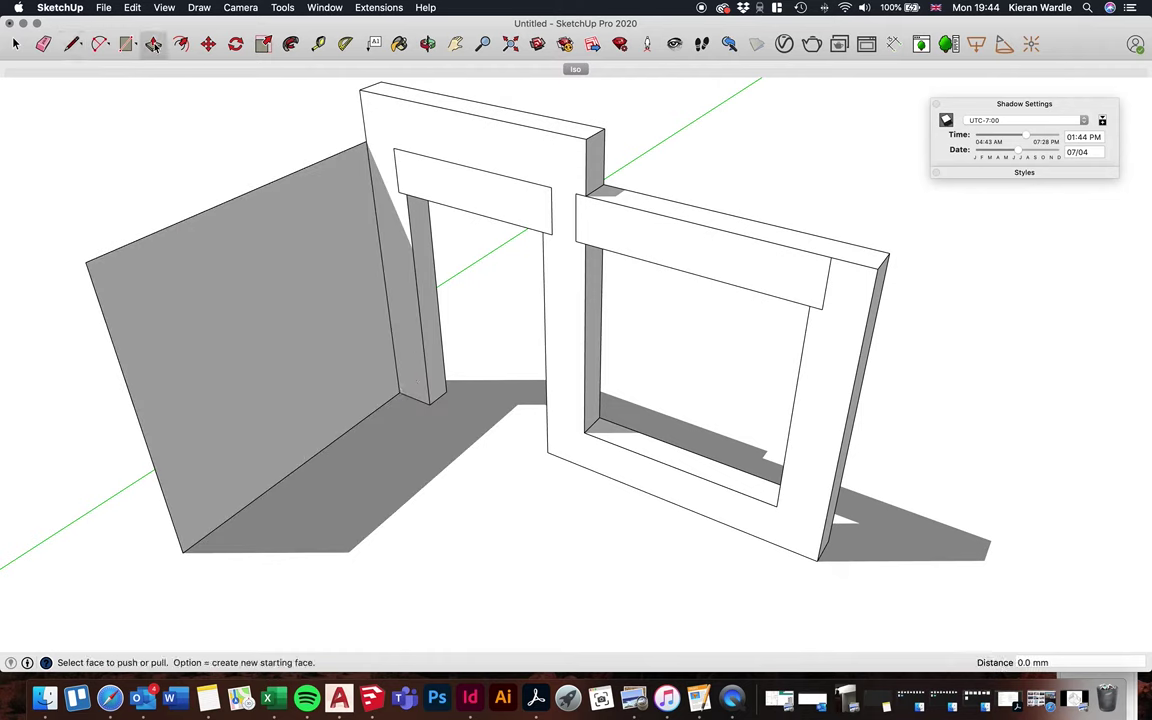
left_click(270, 219)
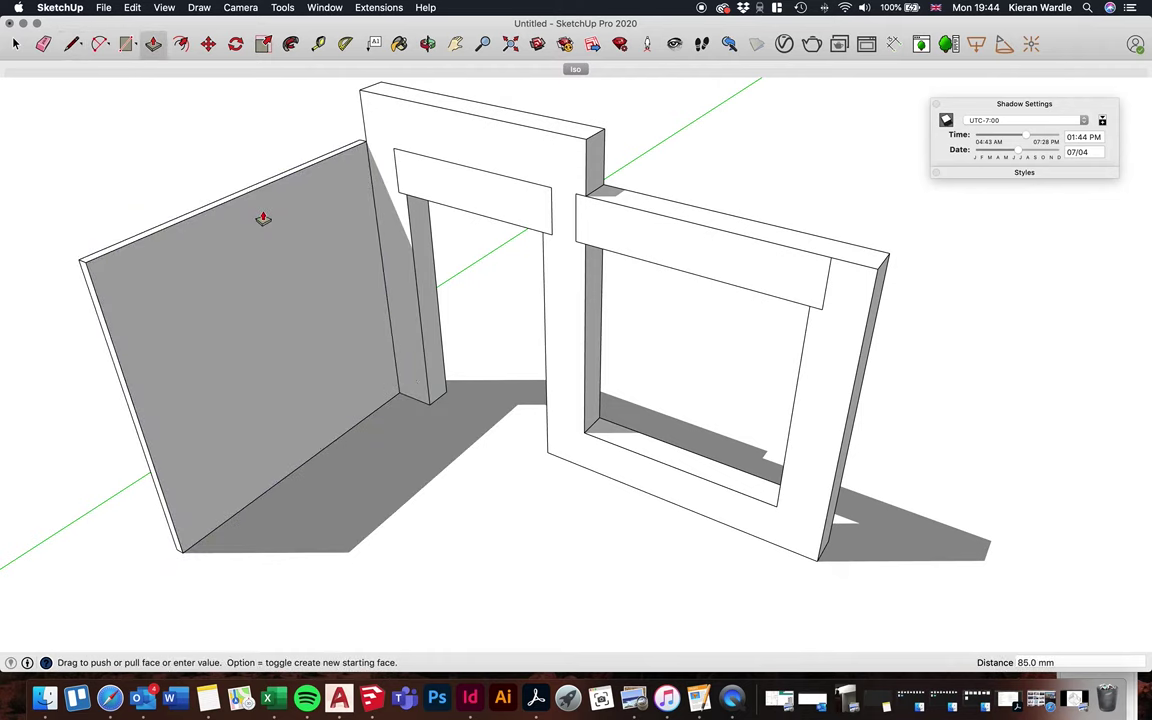
type("100")
key("Return")
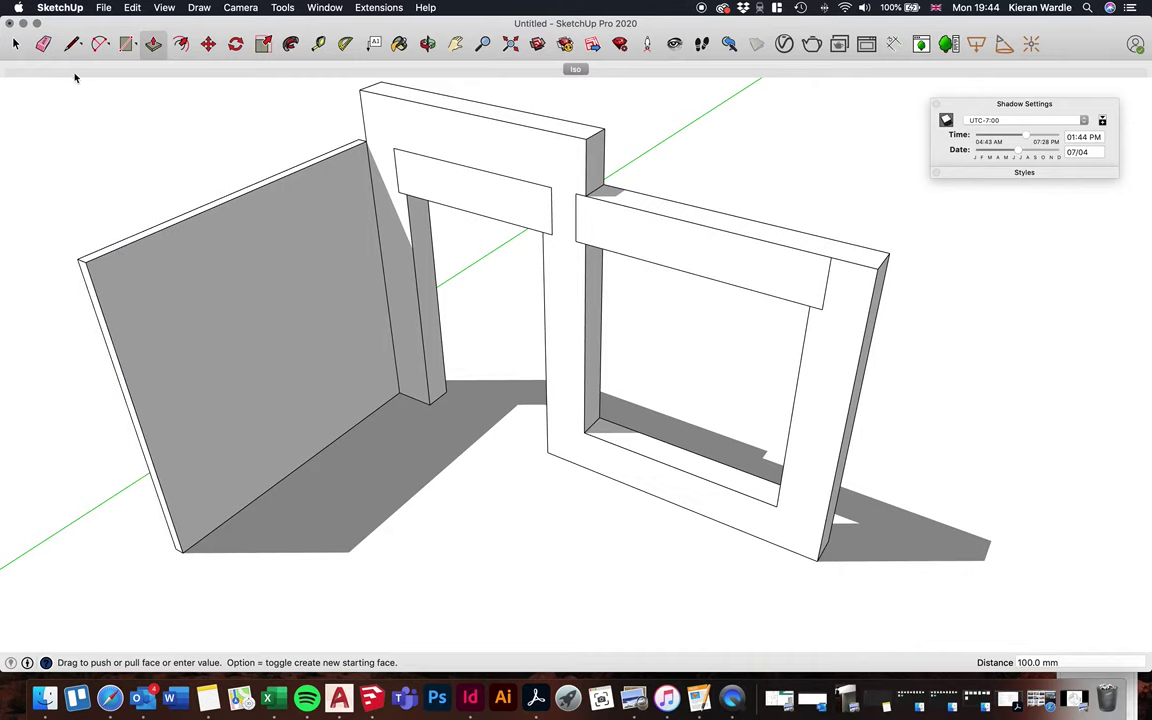
left_click(19, 44)
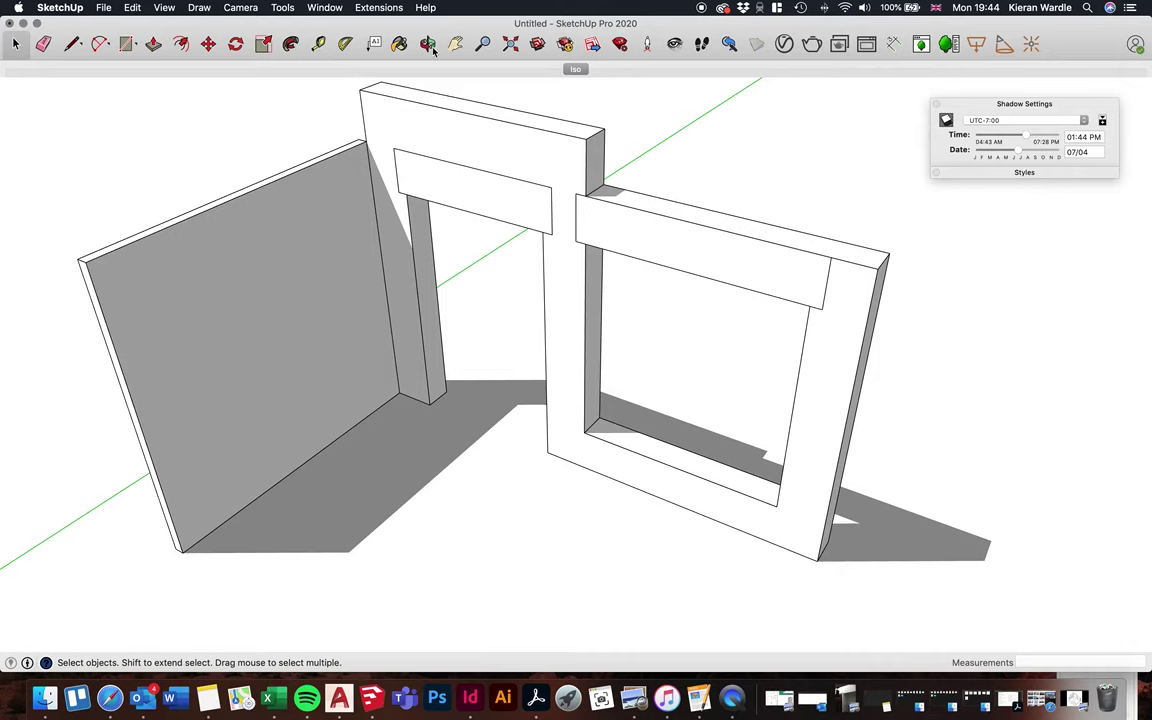
Return to the Iso scene and select the stepped wall group beside the new side wall
left_click(575, 69)
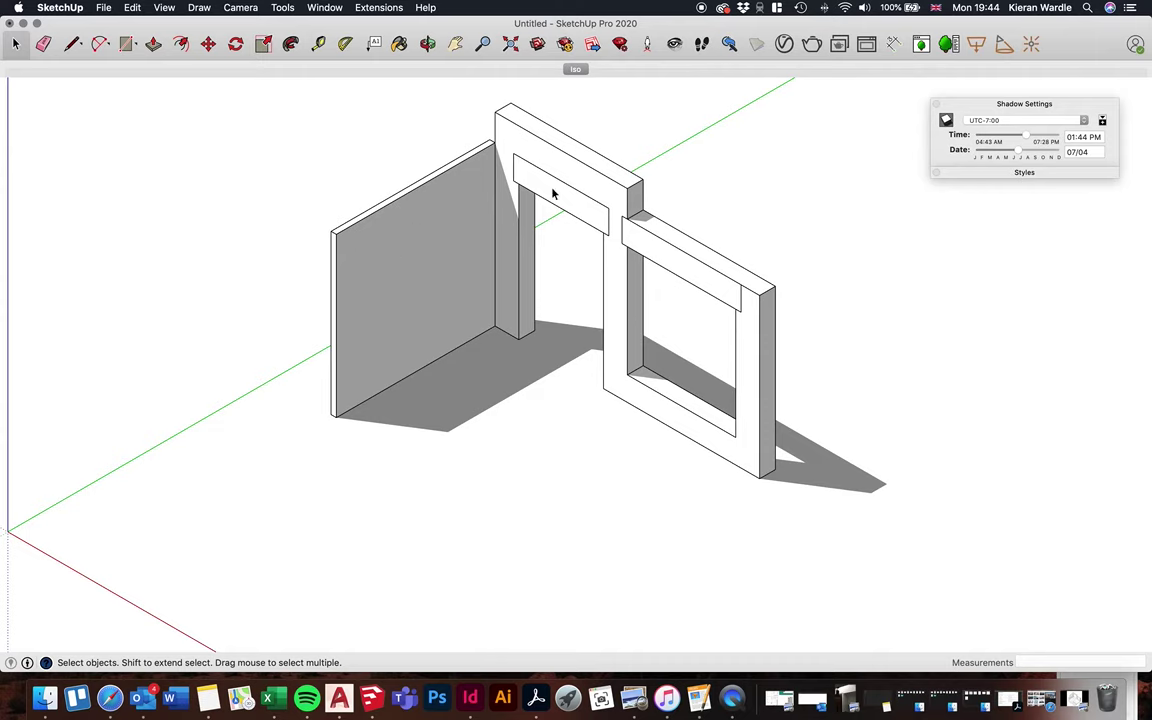
scroll(520, 160, "up", 1)
left_click(520, 160)
left_click(460, 178)
left_click(518, 157)
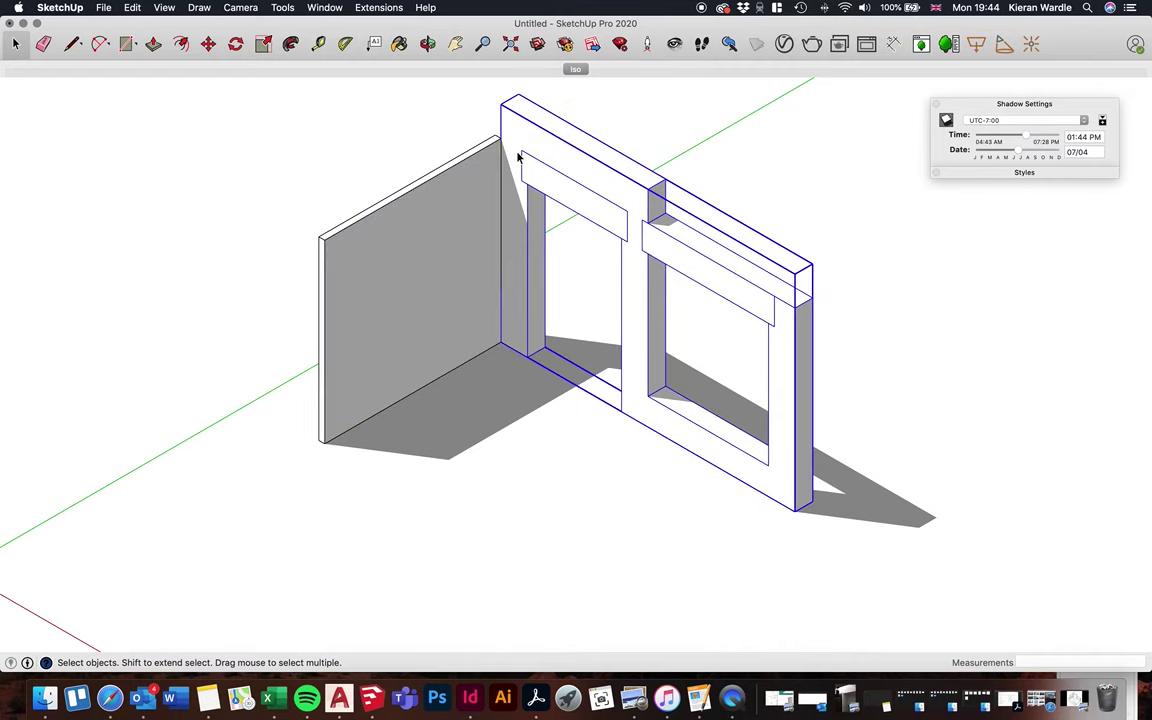
Make the whole side wall into a group and clear the selection
left_click(451, 198)
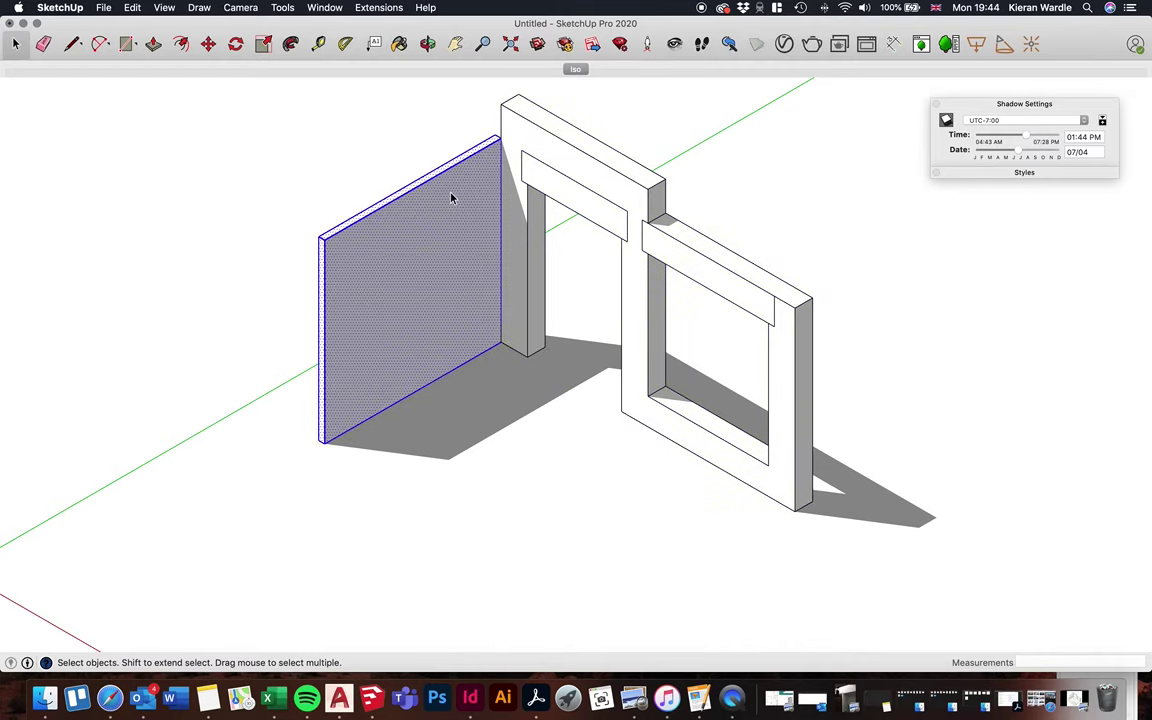
right_click(451, 198)
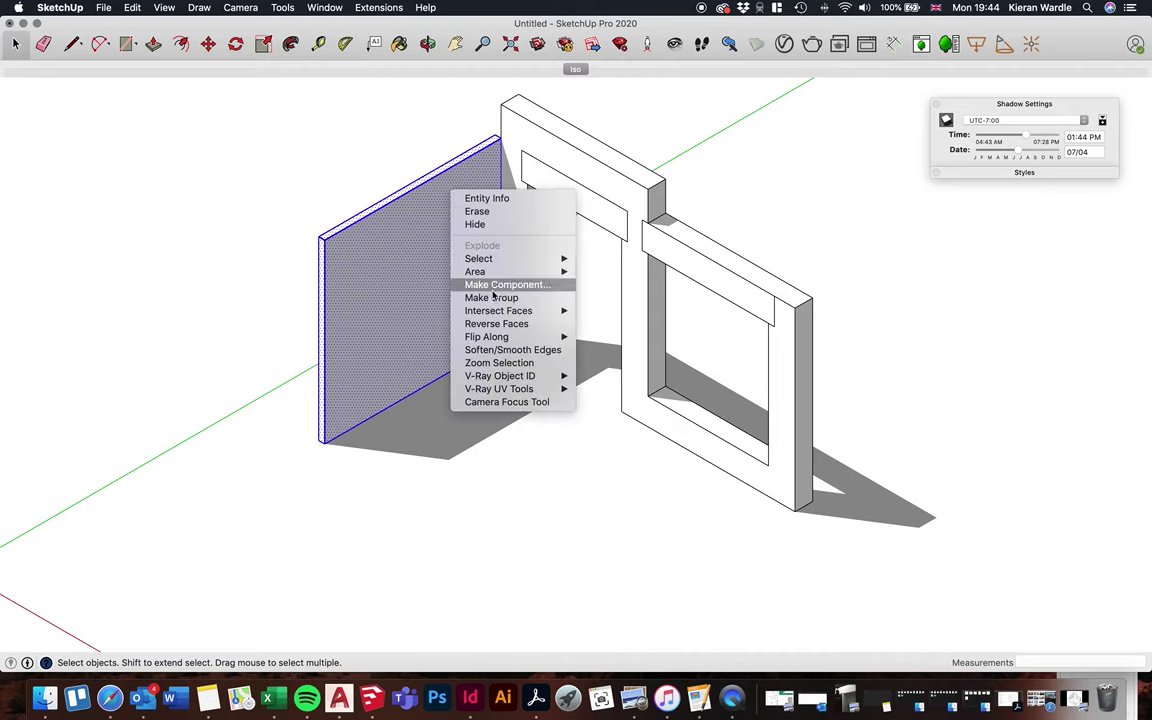
left_click(447, 272)
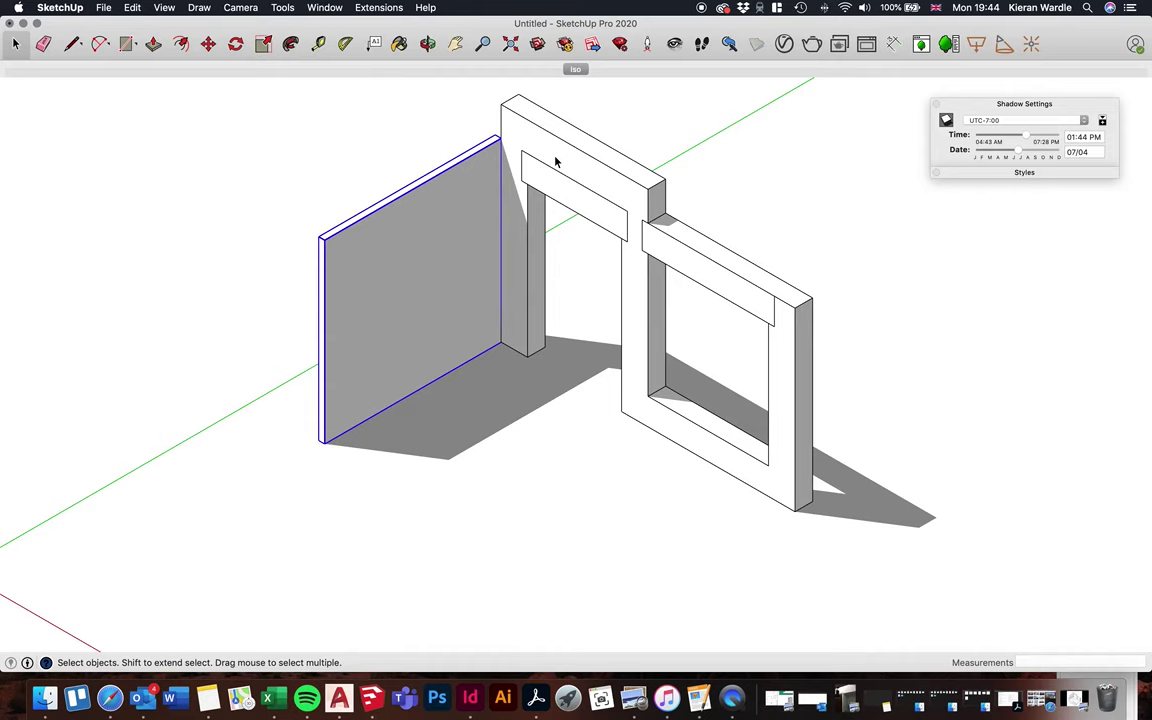
left_click(556, 58)
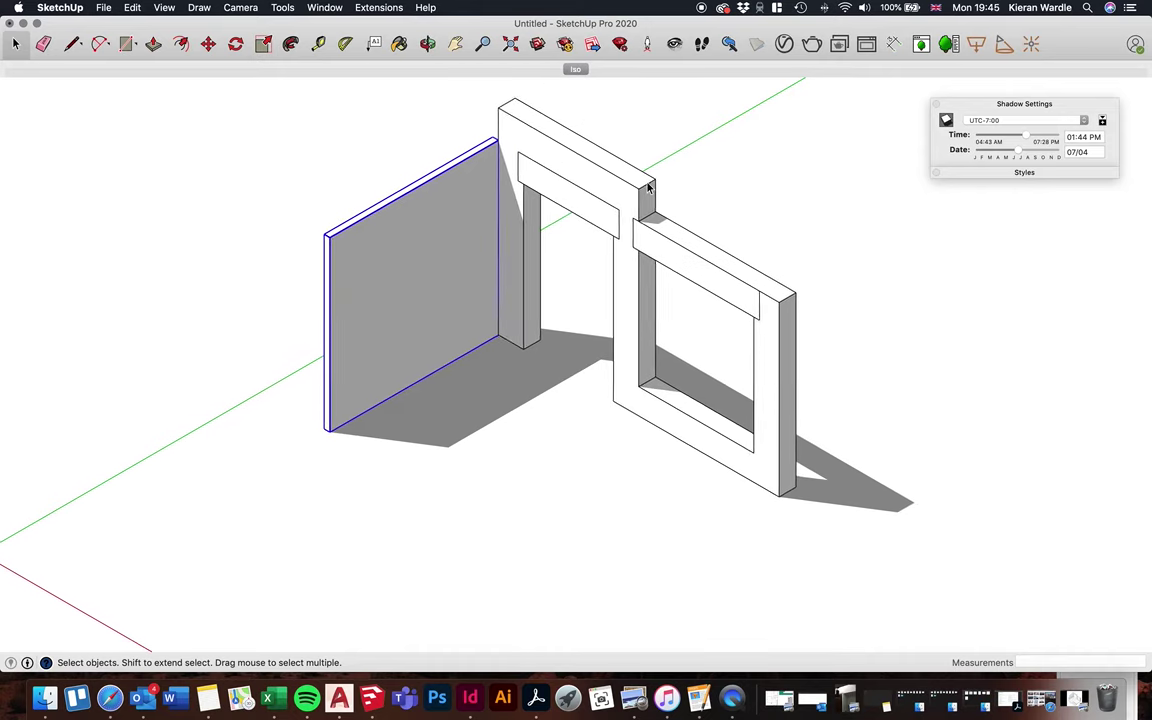
left_click(306, 144)
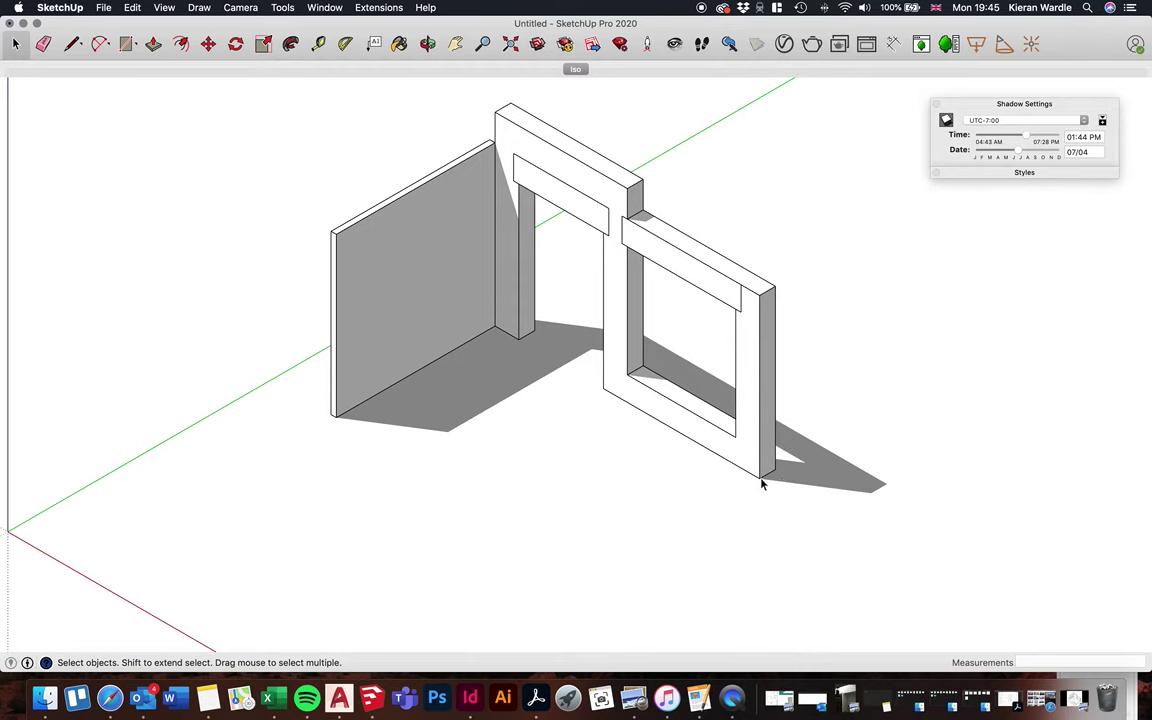
Draw a 5000 x 3000 mm floor rectangle from the side wall's front bottom corner to the stepped wall's far bottom corner
left_click(127, 45)
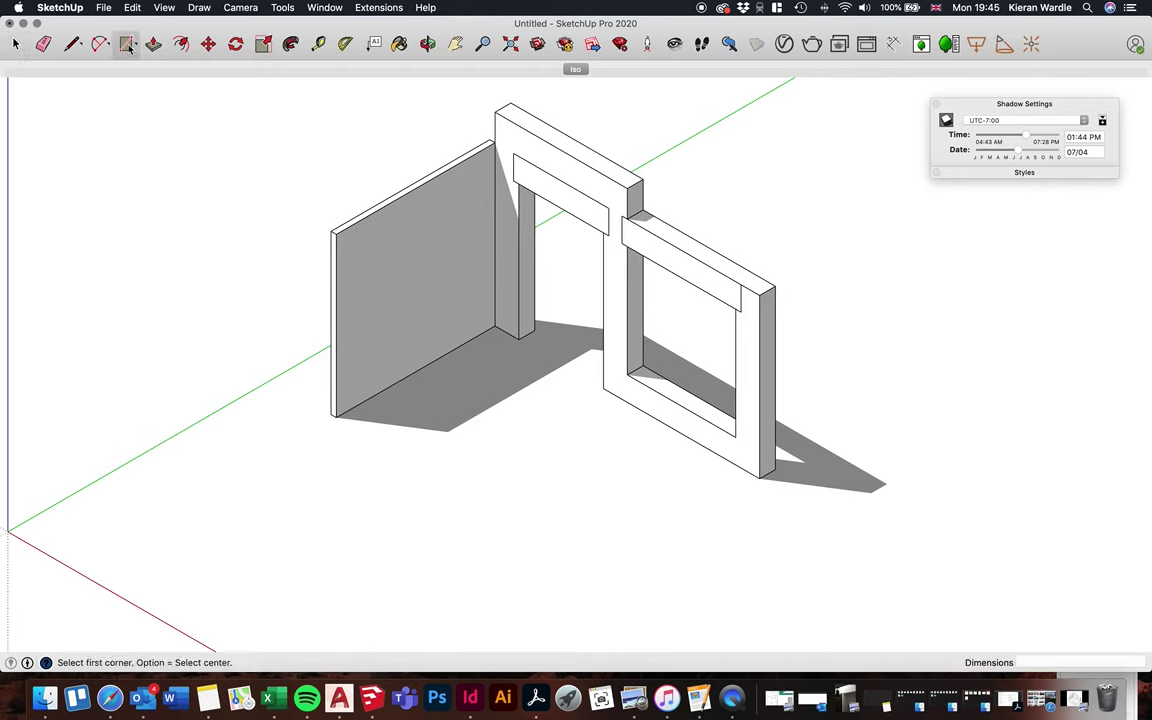
left_click(337, 416)
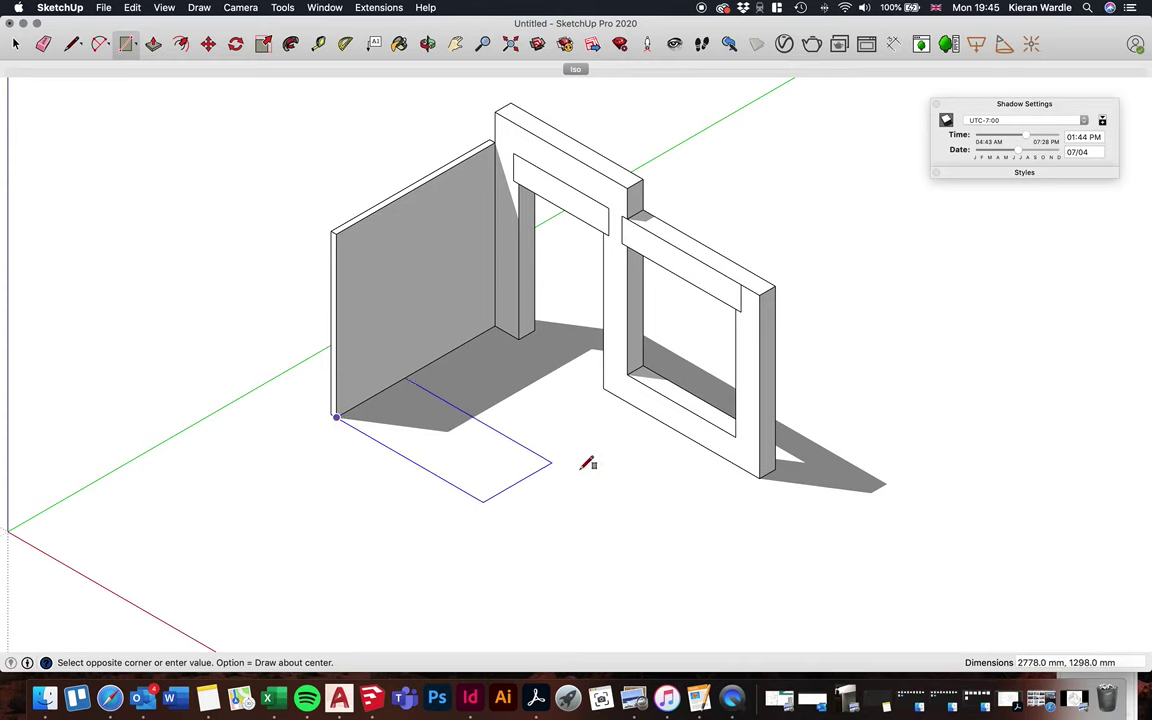
left_click(752, 478)
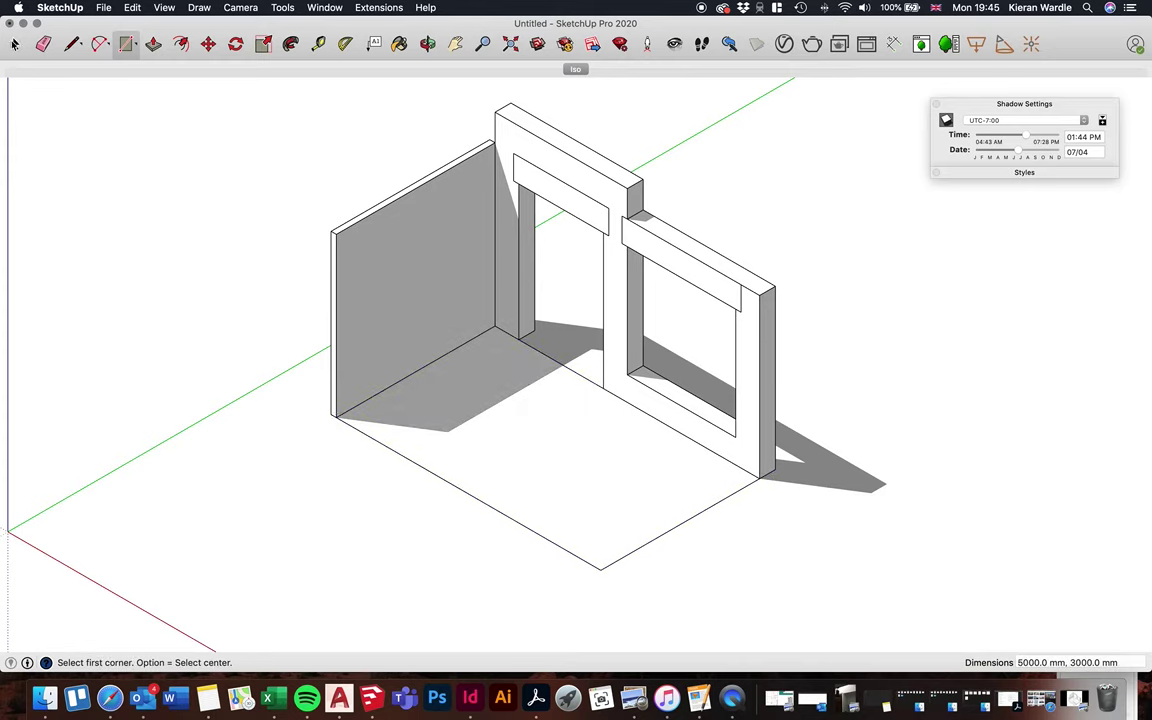
Push/Pull the floor rectangle upwards to a thickness of 100 mm
left_click(153, 44)
left_click(617, 522)
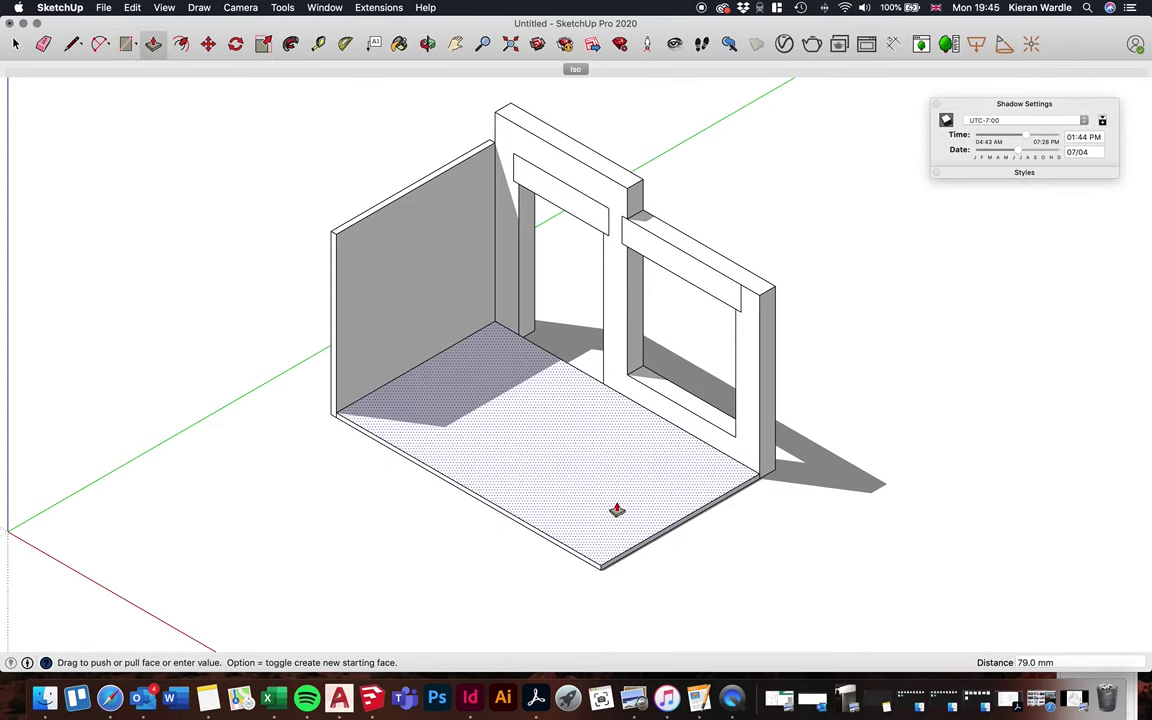
type("100")
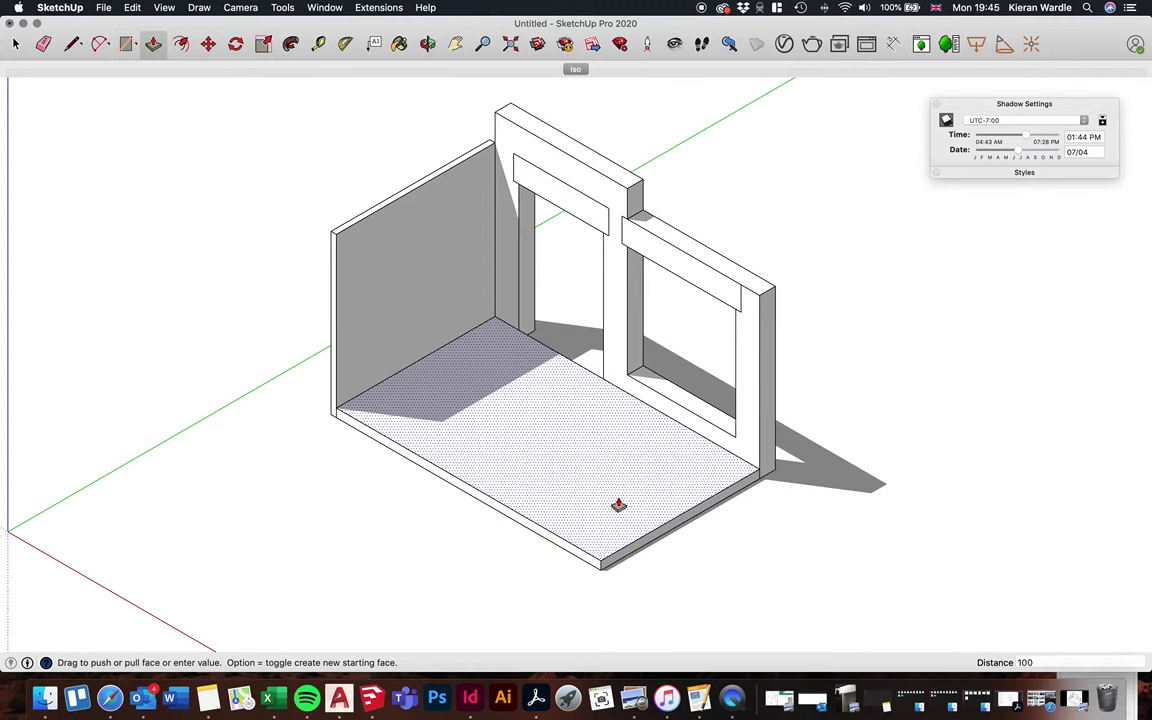
key("Return")
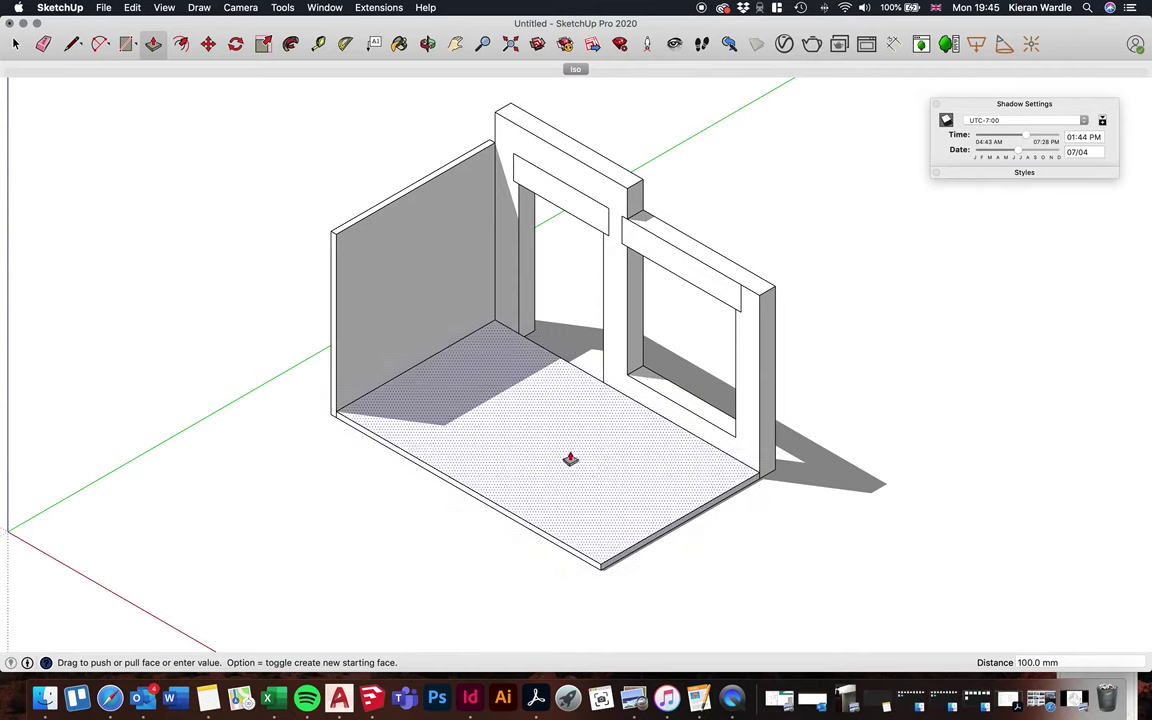
left_click(17, 44)
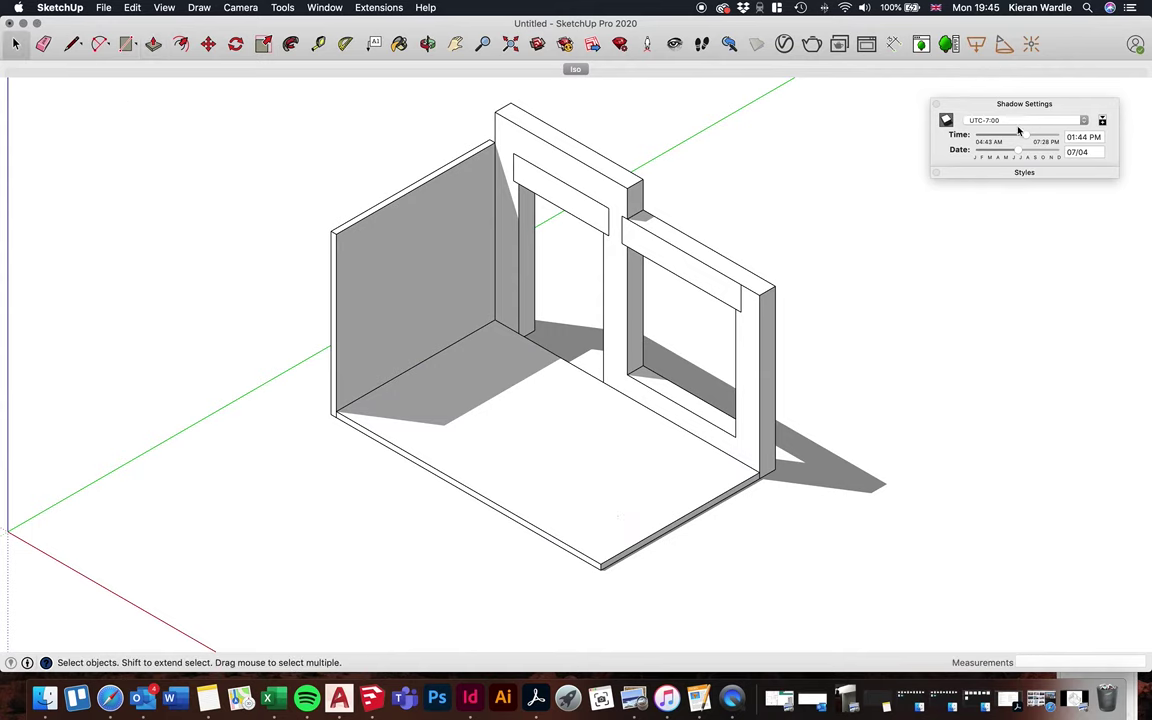
Switch the camera to perspective projection and toggle the shadows off and back on
left_click(946, 120)
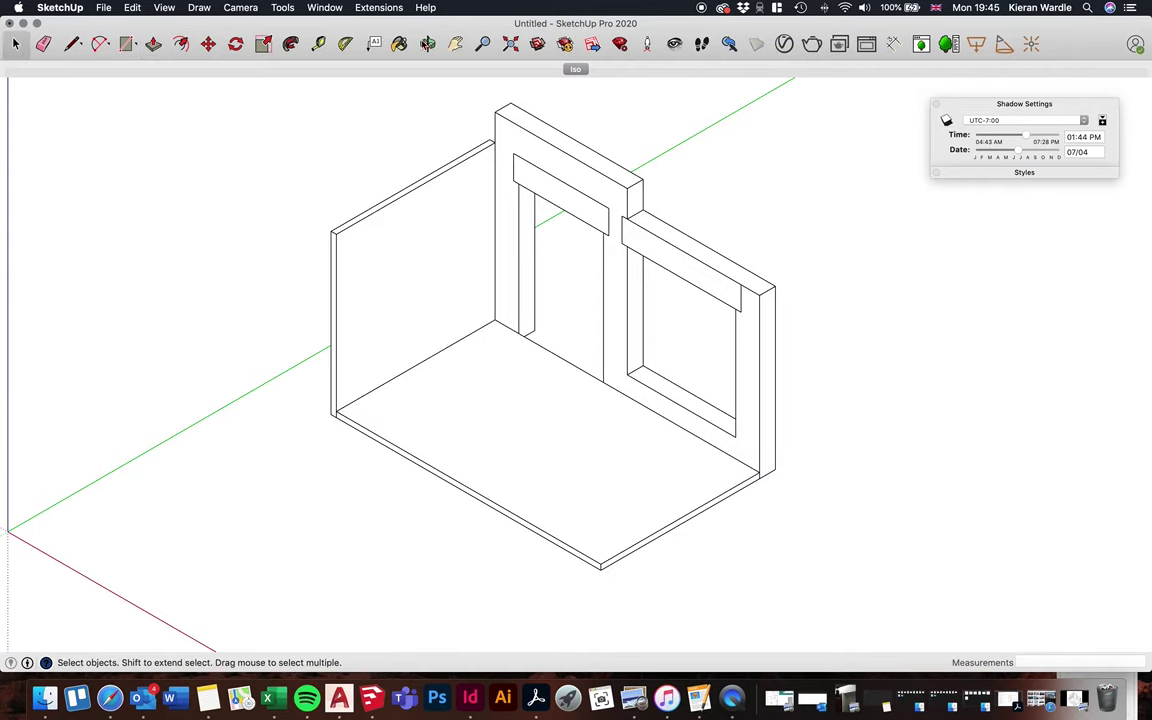
left_click(240, 8)
left_click(240, 82)
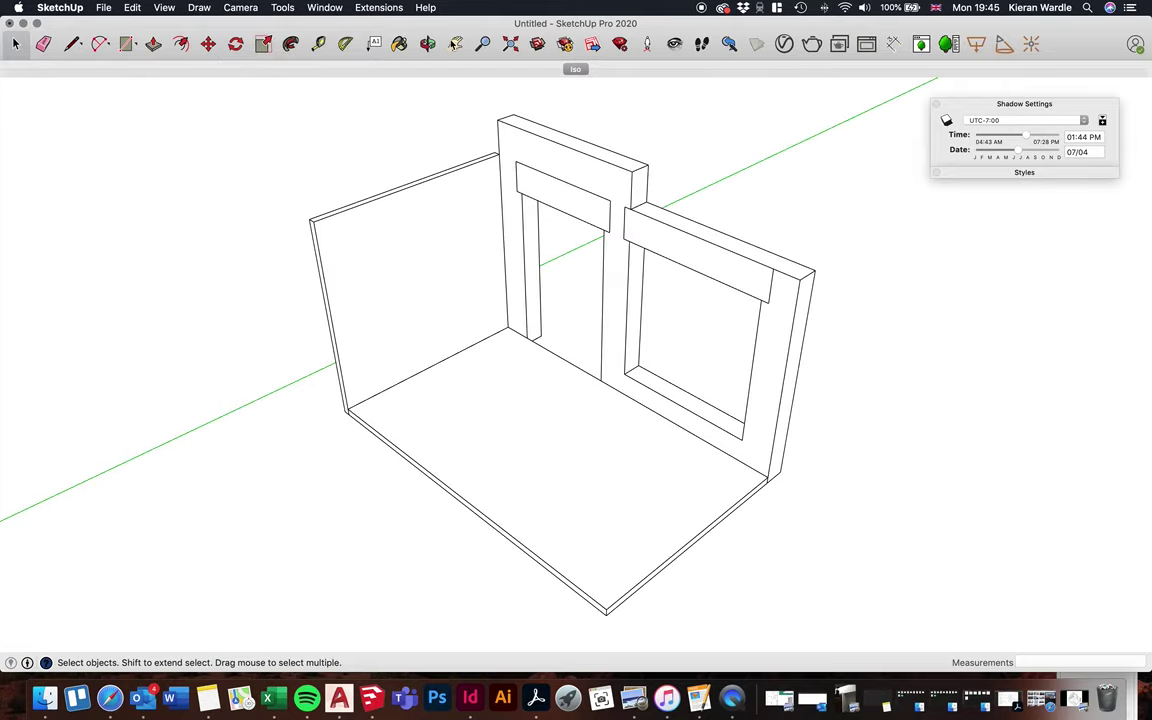
left_click(427, 44)
mouse_move(476, 110)
left_mouse_down()
mouse_move(368, 430)
mouse_move(428, 429)
mouse_move(314, 376)
left_mouse_up()
left_click(946, 120)
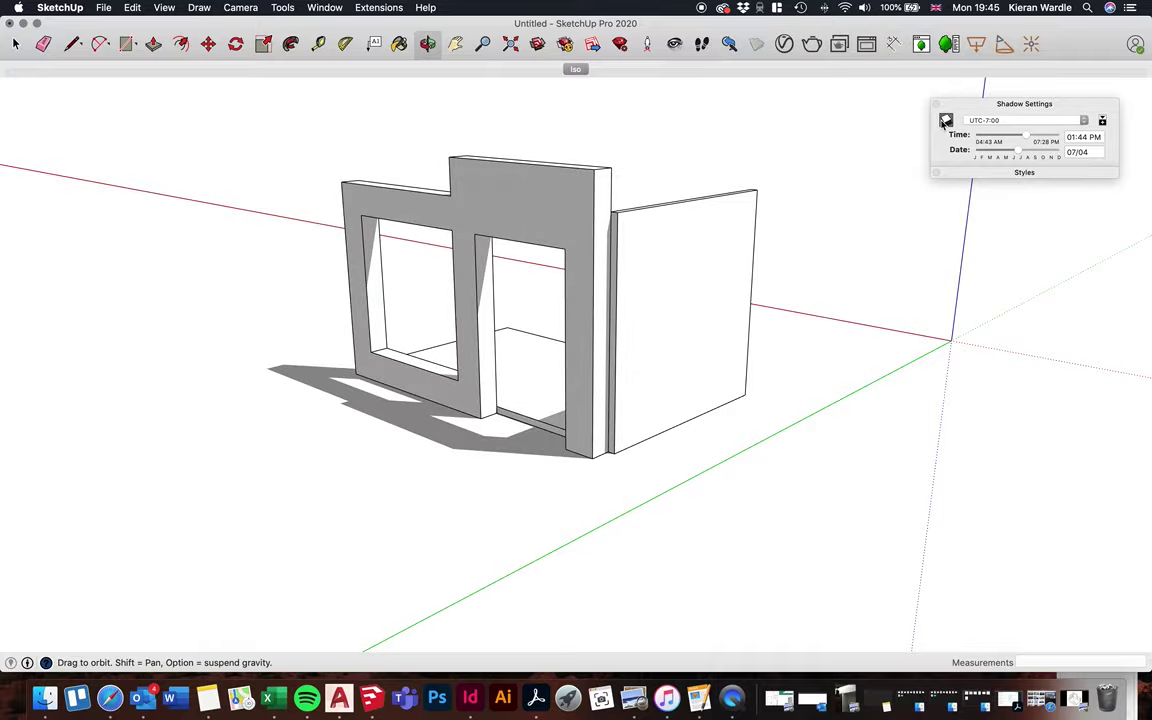
left_click_drag(820, 220, 337, 439)
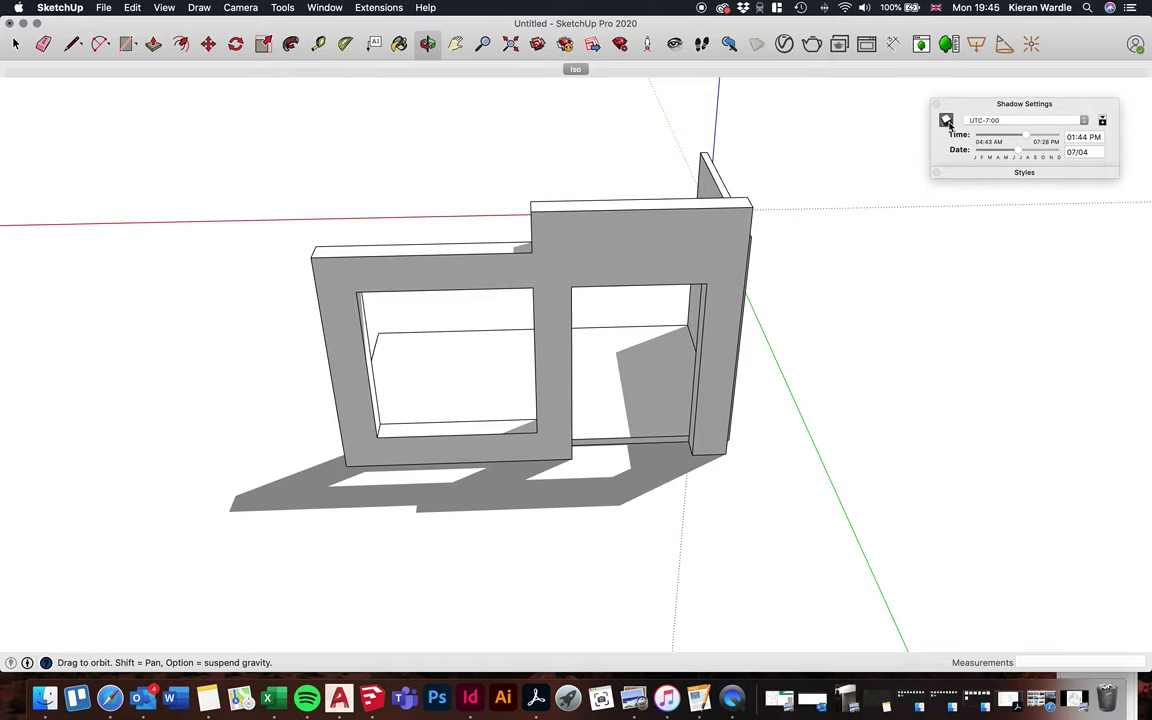
left_click_drag(677, 433, 655, 408)
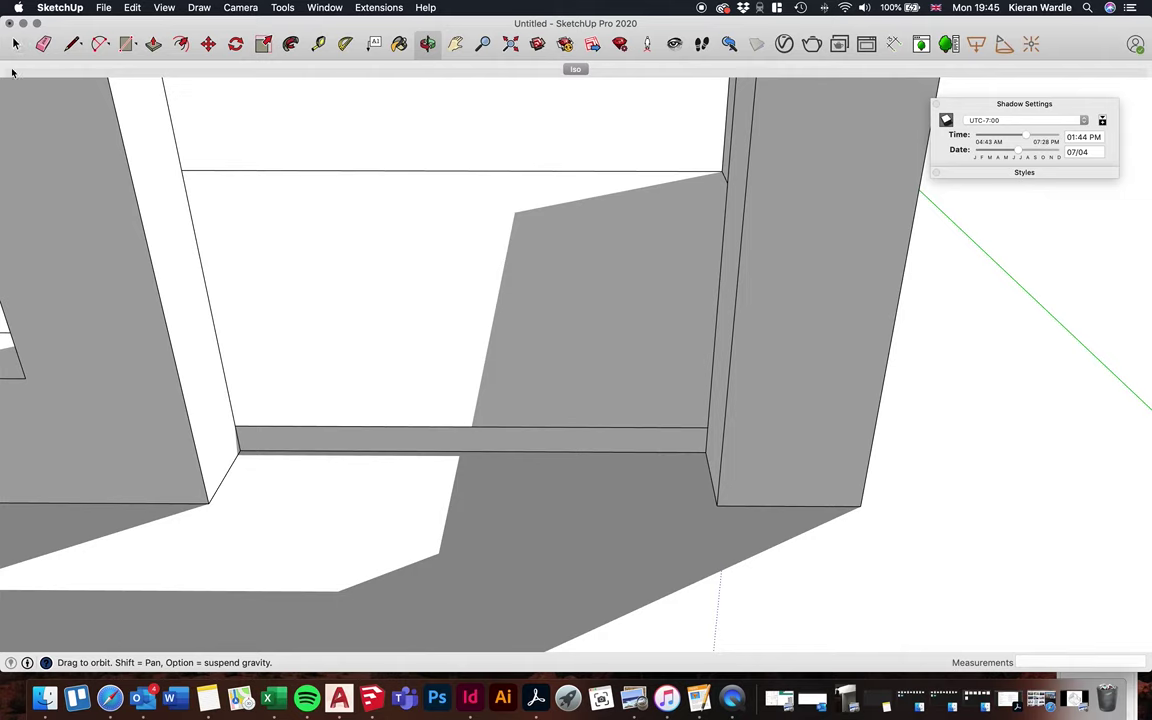
left_click(16, 44)
left_click(254, 312)
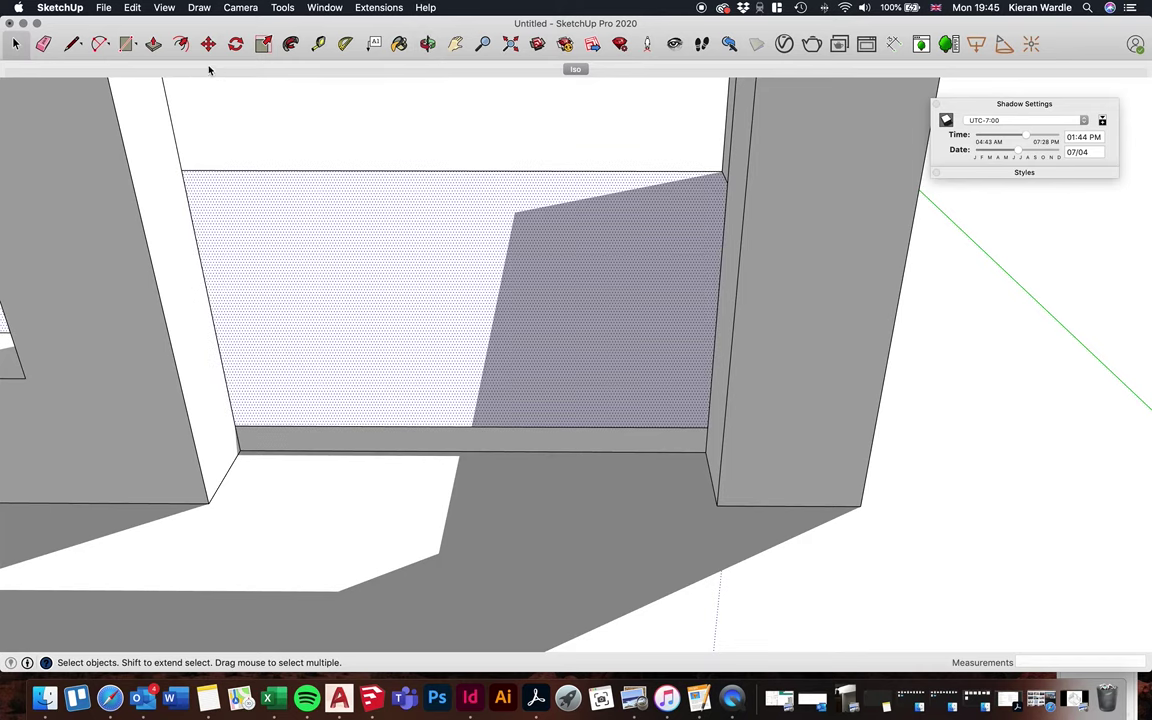
left_click(73, 44)
left_click(236, 425)
type("100")
key("Return")
key("Escape")
left_click(711, 425)
key("Escape")
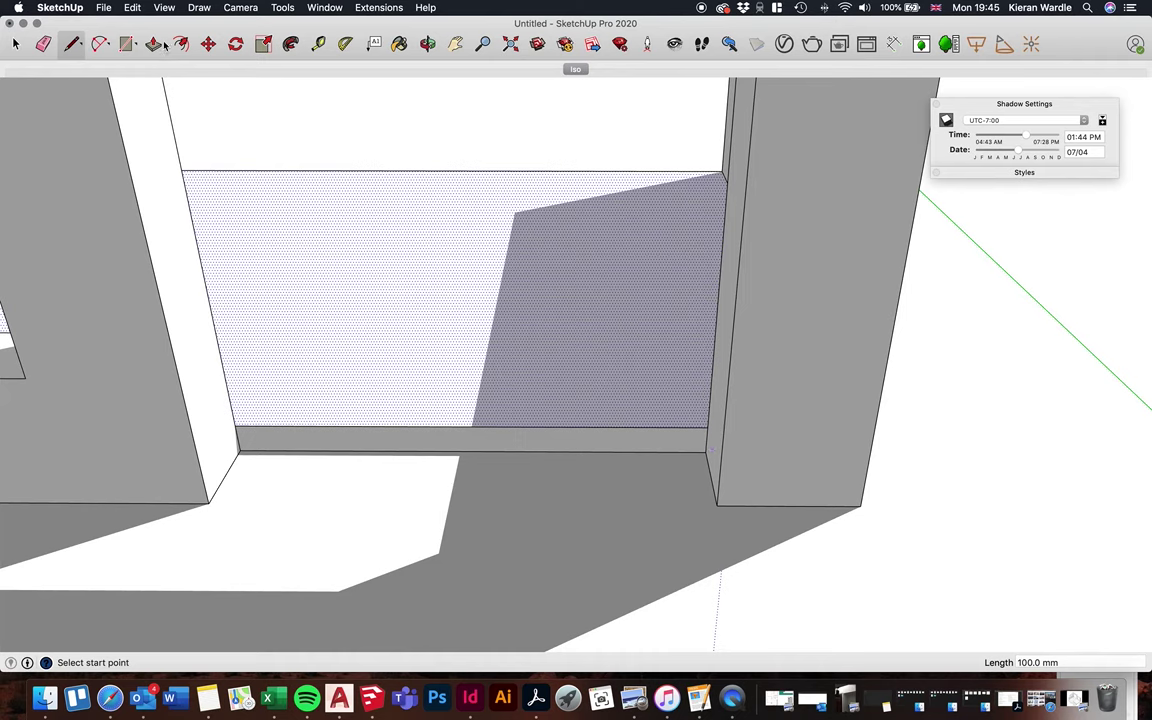
Push/Pull the floor's edge face in the doorway outwards 300 mm, flush with the stepped wall's outer face
left_click(155, 44)
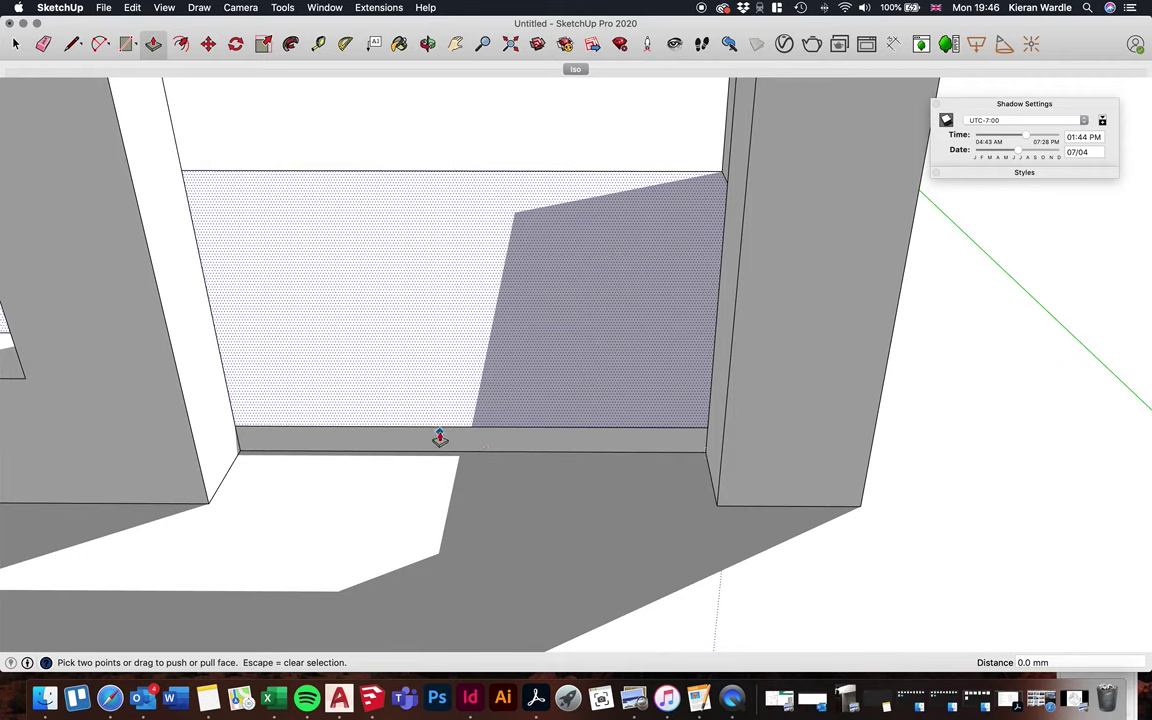
left_click_drag(427, 442, 838, 190)
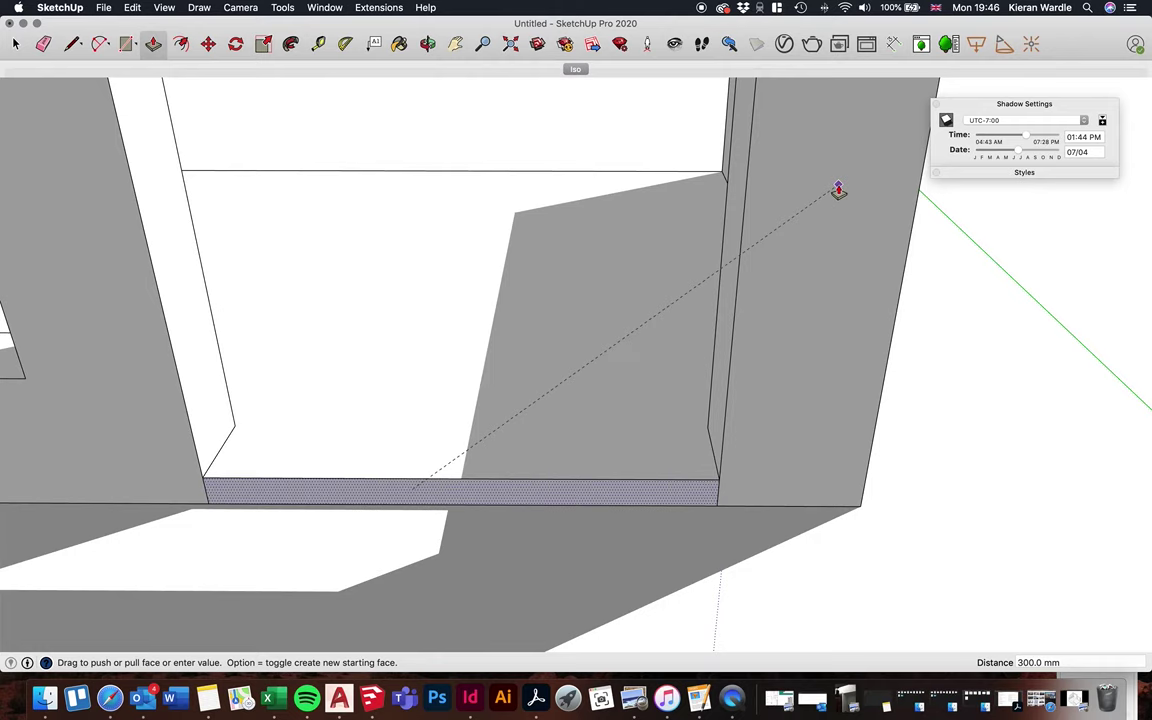
left_click_drag(838, 190, 838, 193)
key("space")
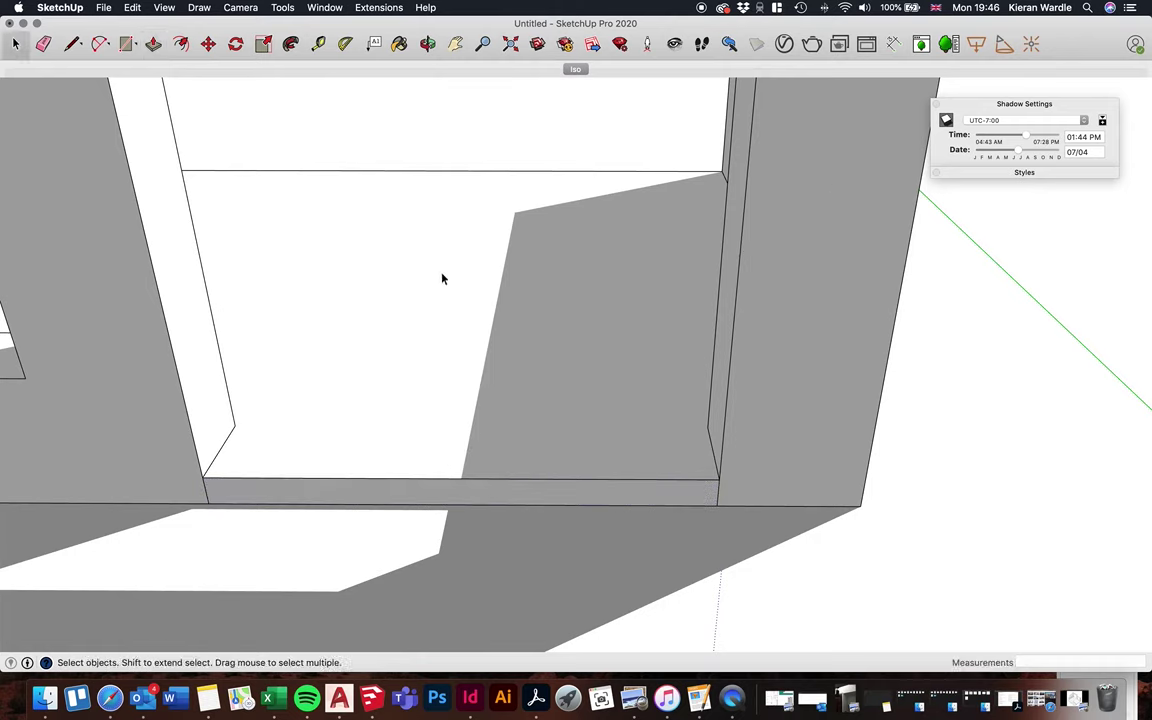
Select all the connected floor slab geometry and make it into a group
double_click(443, 279)
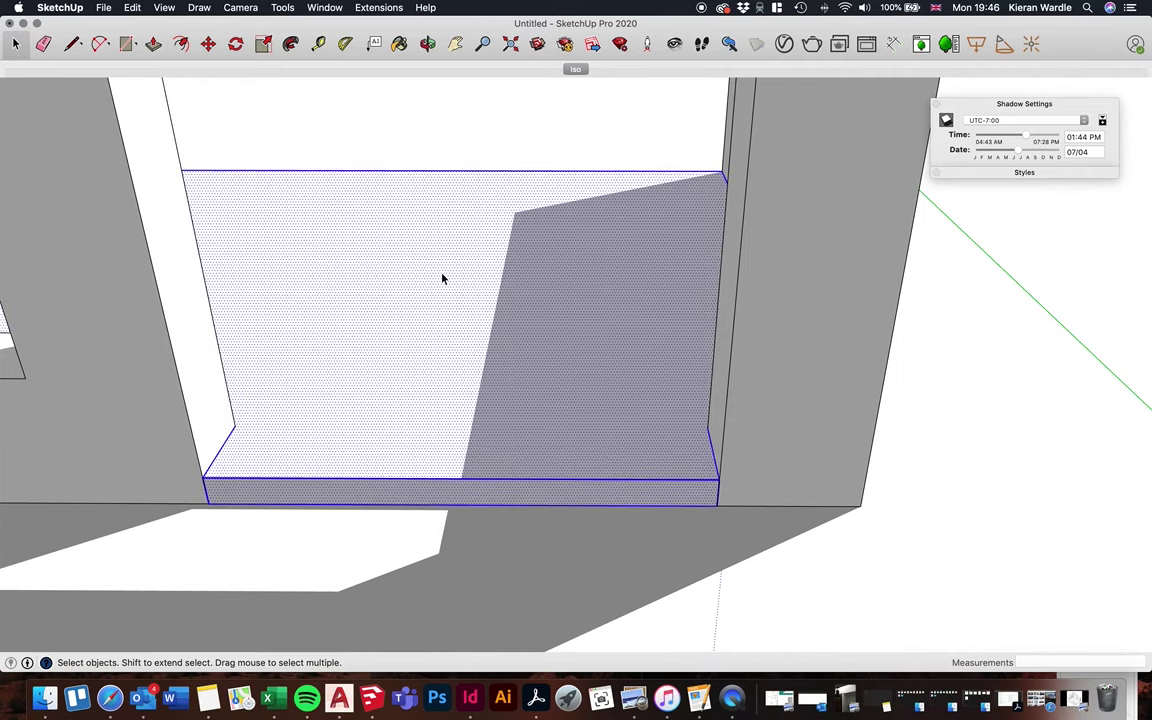
right_click(443, 279)
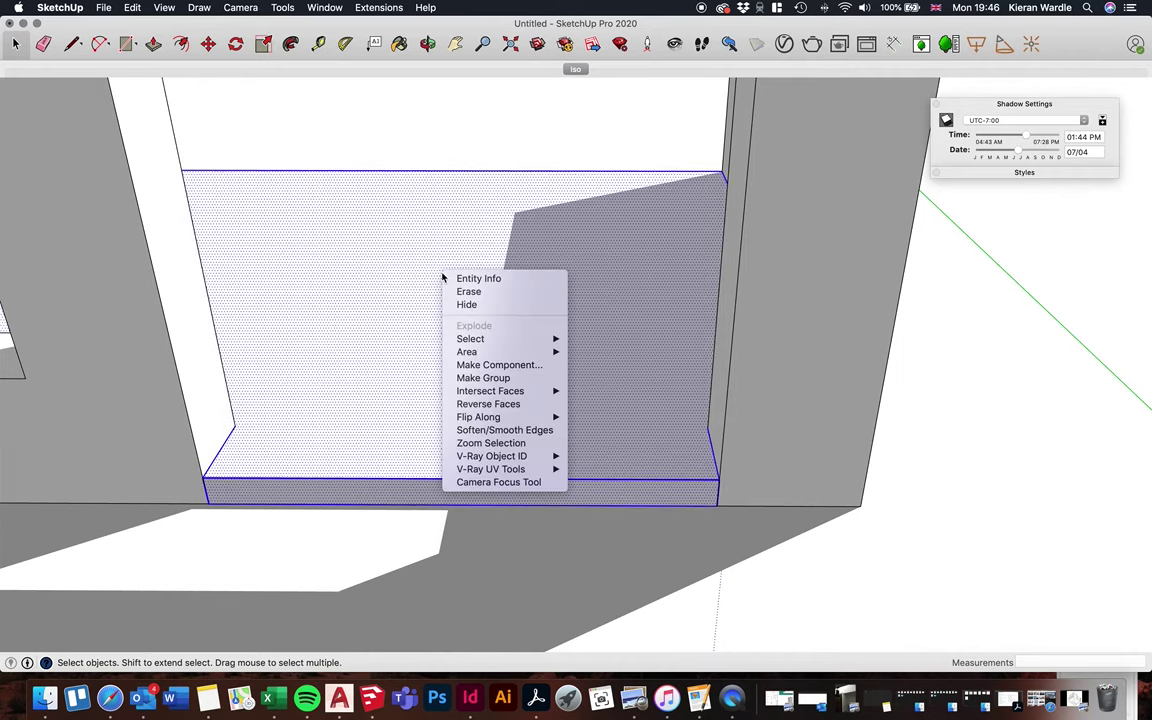
left_click(486, 377)
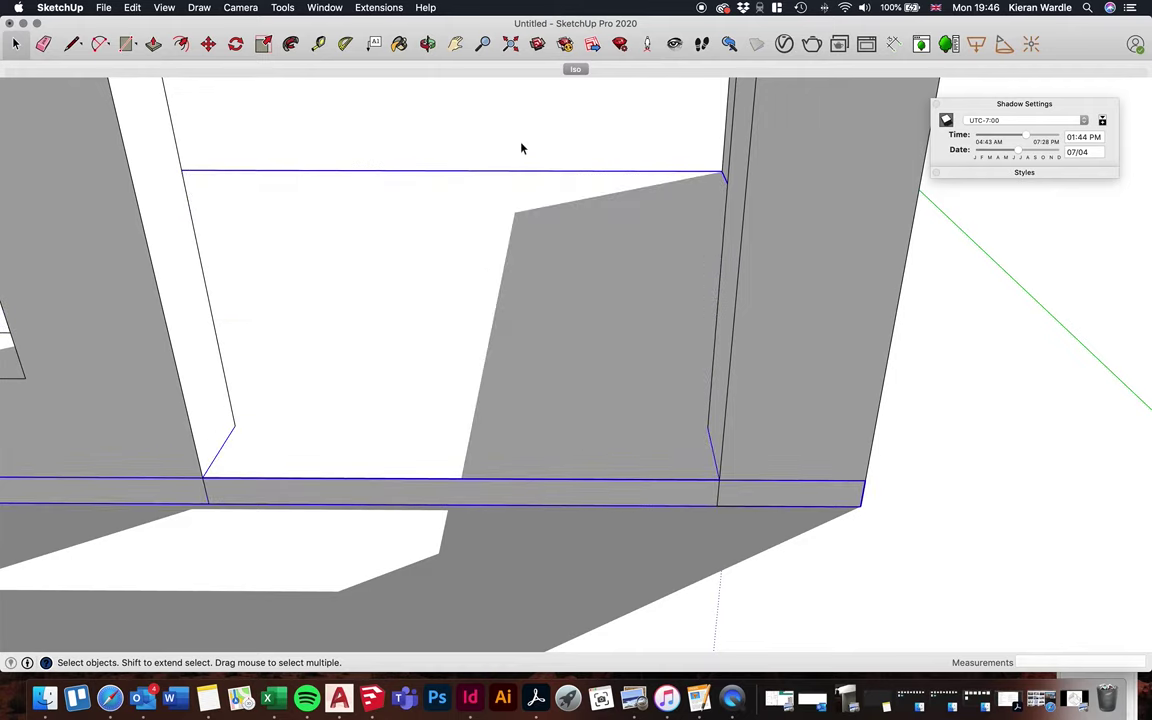
Examine the side wall, floor slab and stepped wall from several angles inside the room
left_click(427, 44)
left_click_drag(355, 149, 759, 253)
scroll(445, 337, "down", 10)
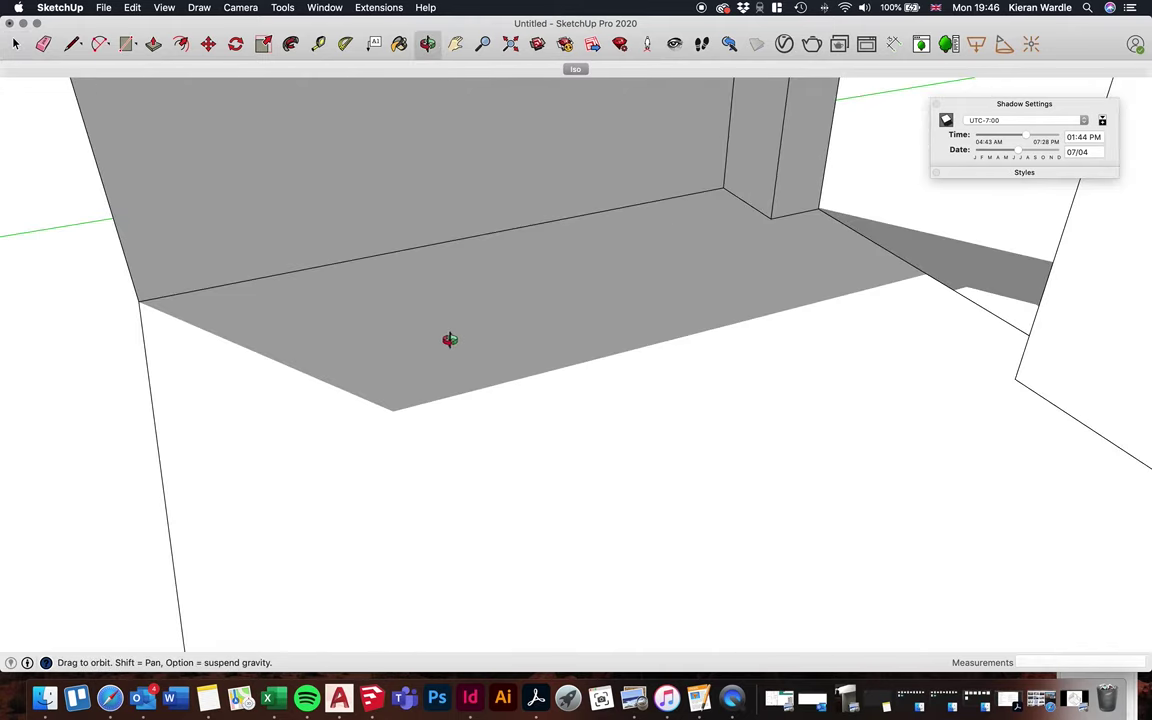
scroll(535, 394, "down", 5)
scroll(535, 394, "up", 8)
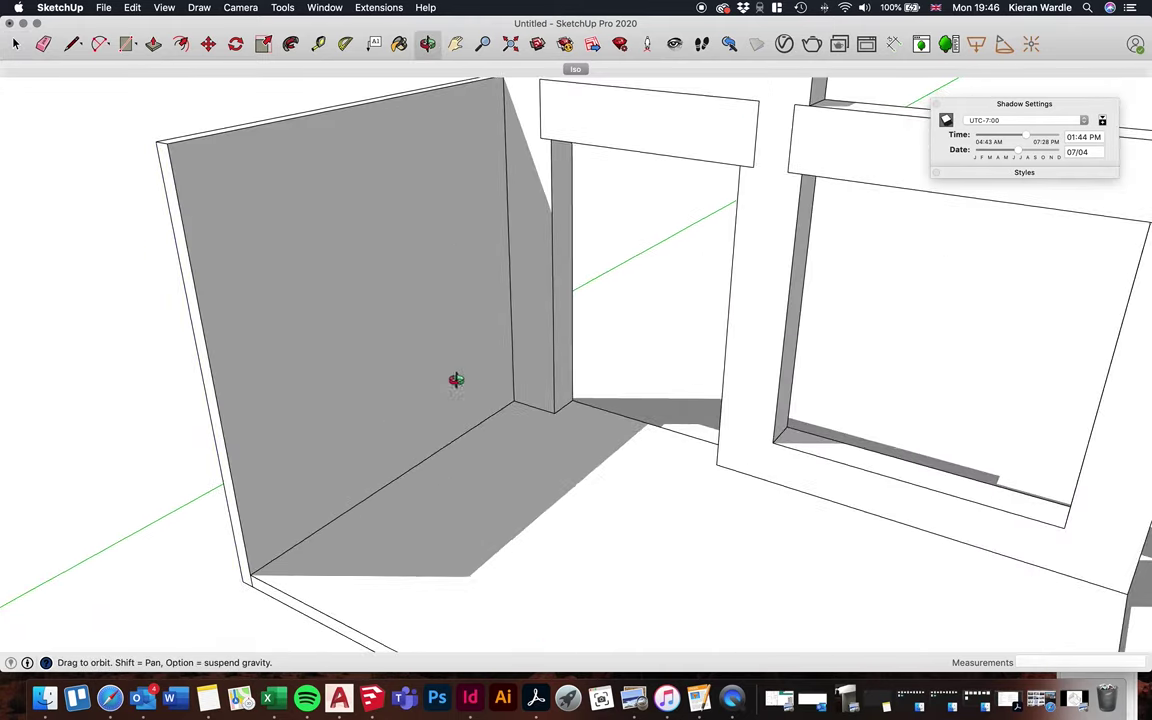
scroll(324, 399, "down", 3)
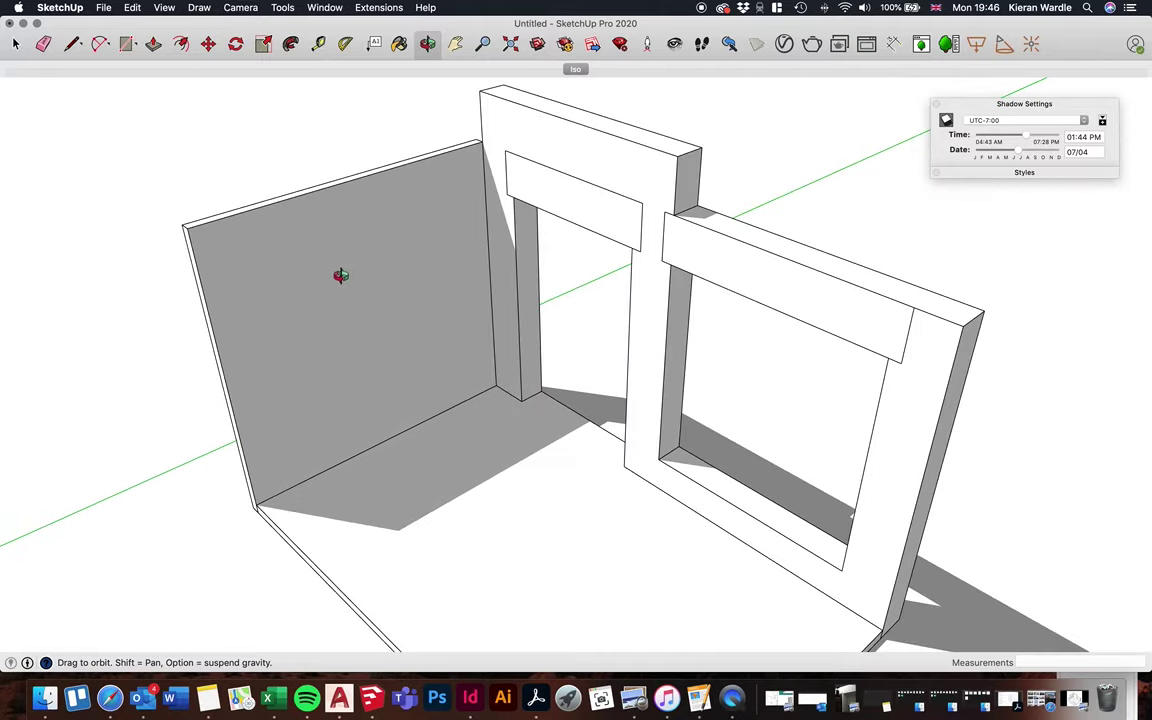
left_click_drag(334, 273, 427, 438)
scroll(327, 321, "down", 5)
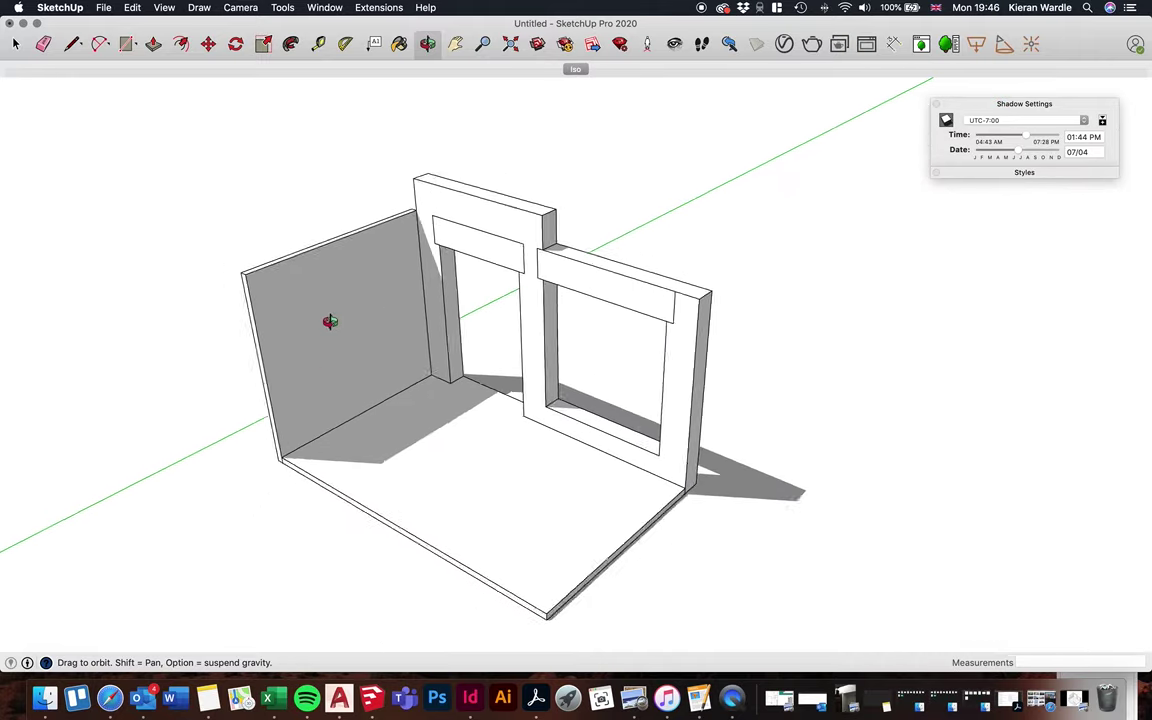
scroll(337, 406, "up", 8)
scroll(387, 387, "down", 2)
left_click_drag(387, 387, 375, 419)
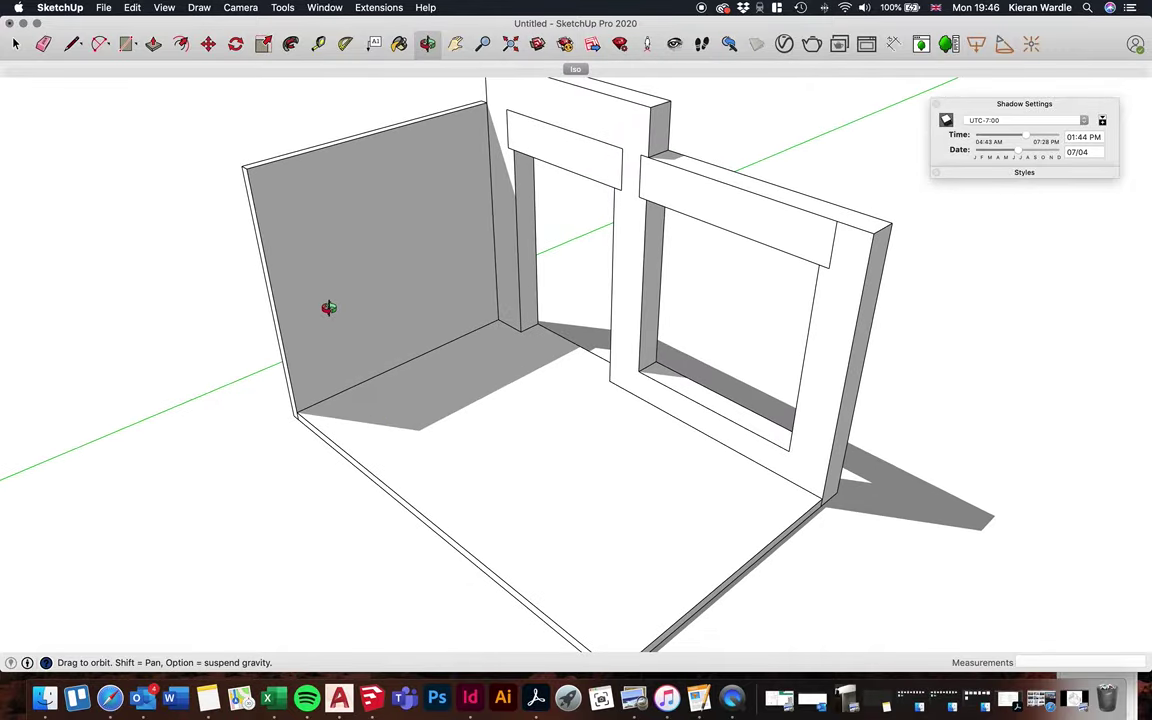
left_click_drag(366, 290, 426, 307)
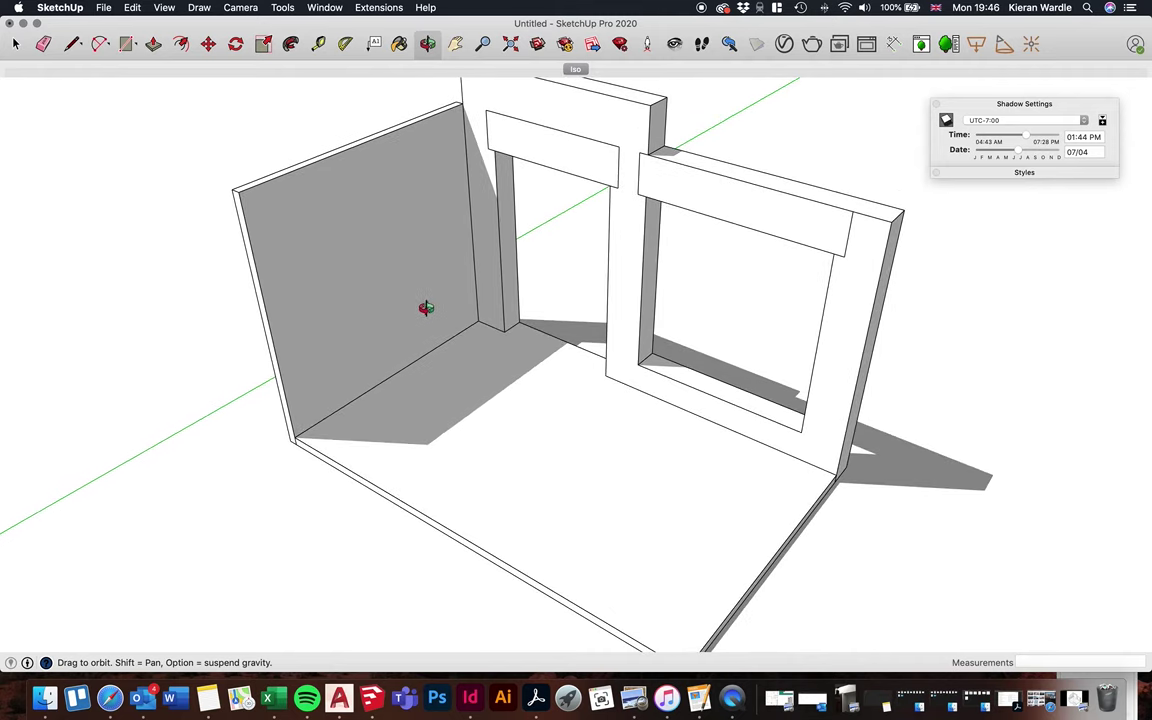
Place a guide on the floor parallel to the side wall's base edge, aligned with the doorway's near jamb
scroll(365, 395, "up", 5)
scroll(455, 352, "down", 2)
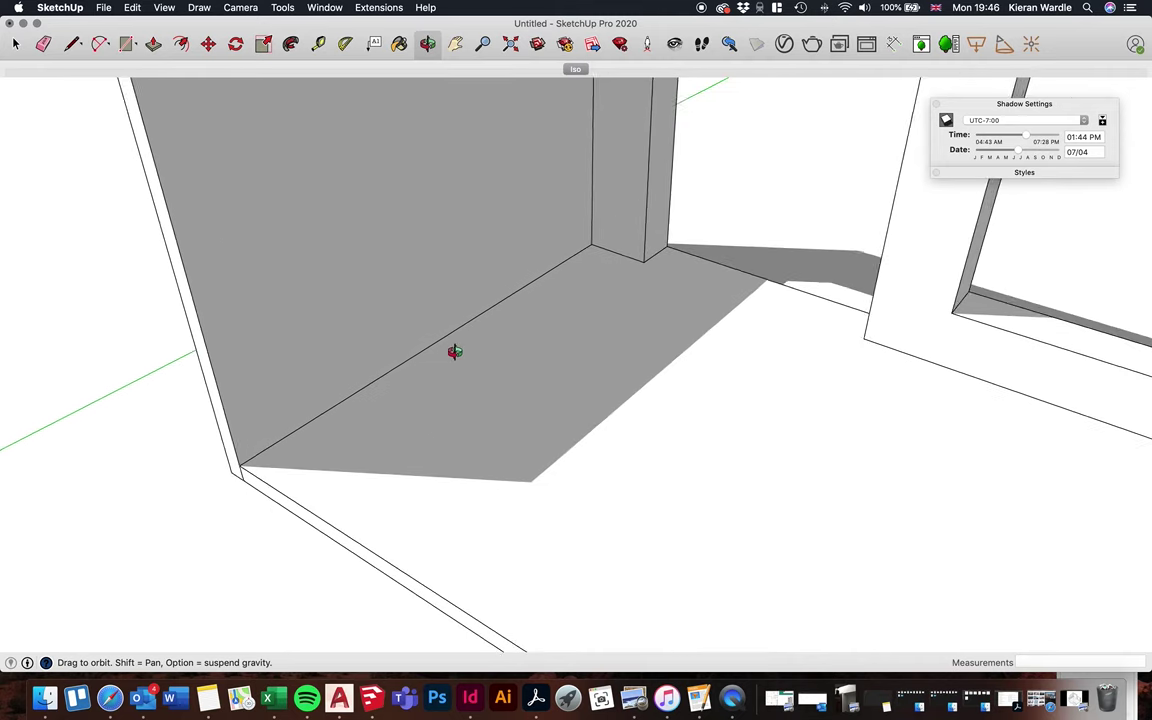
left_click_drag(354, 307, 347, 79)
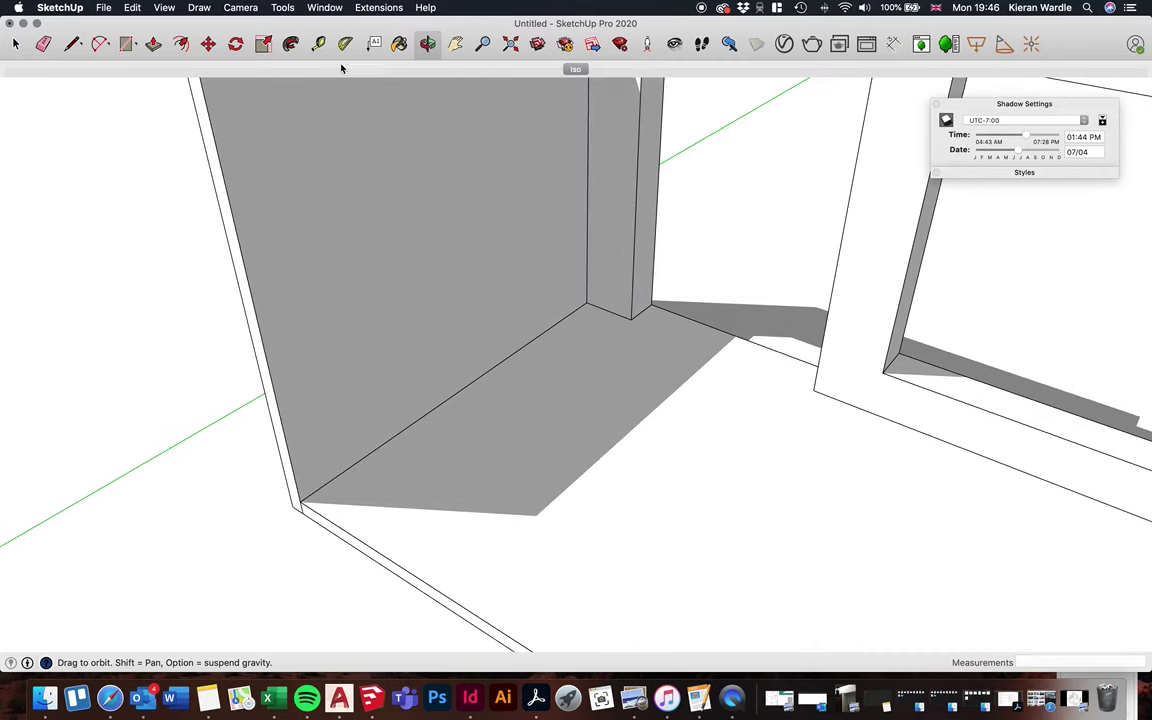
left_click(318, 44)
left_click(495, 368)
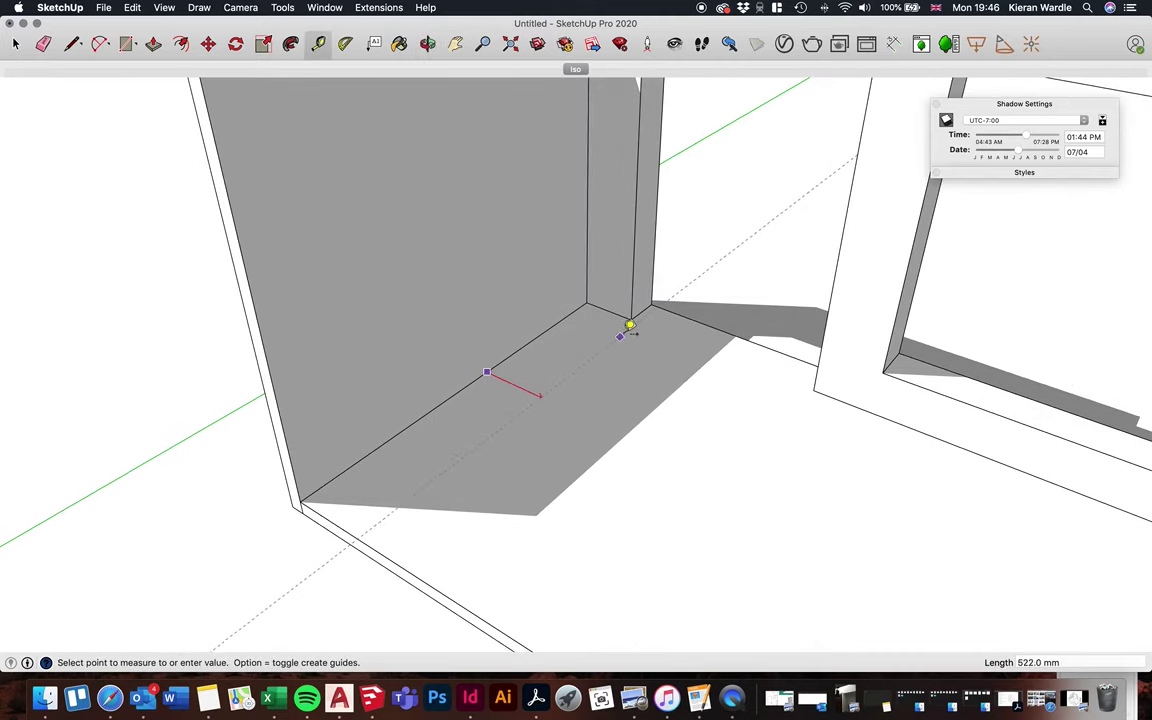
left_click(638, 318)
scroll(597, 460, "down", 5)
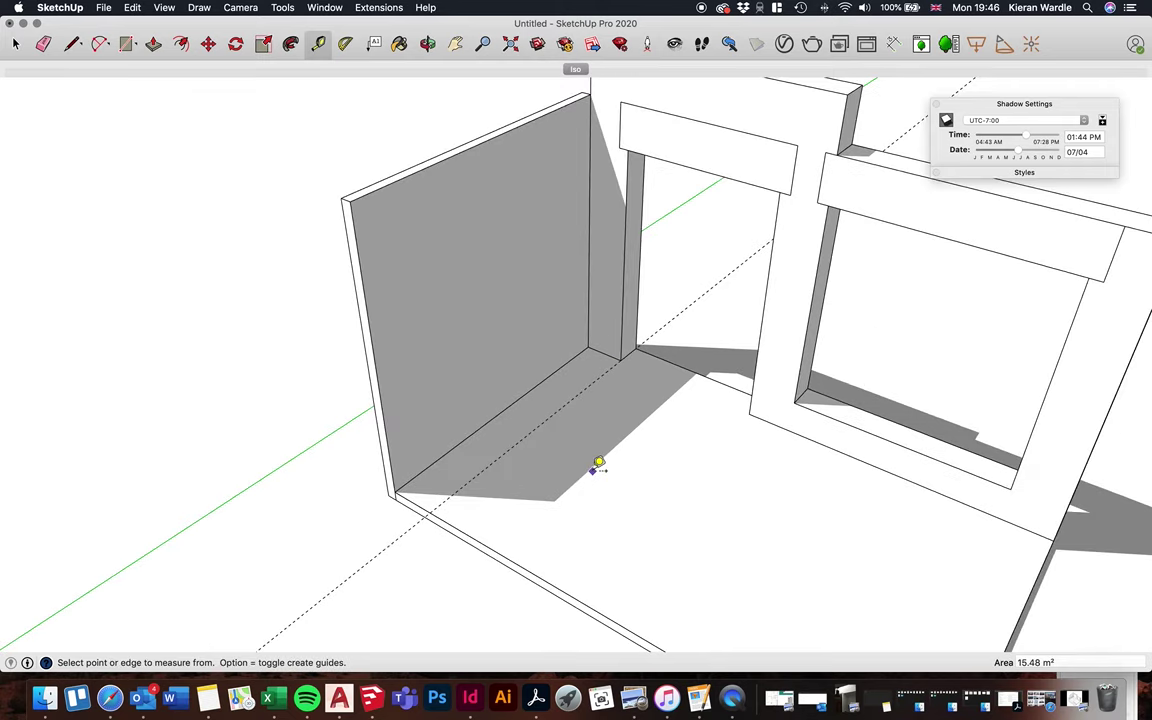
Draw a 3000 x 450 mm rectangle on the floor between the side wall and the guide, and Push/Pull it up 50 mm
scroll(578, 395, "up", 3)
scroll(518, 356, "down", 2)
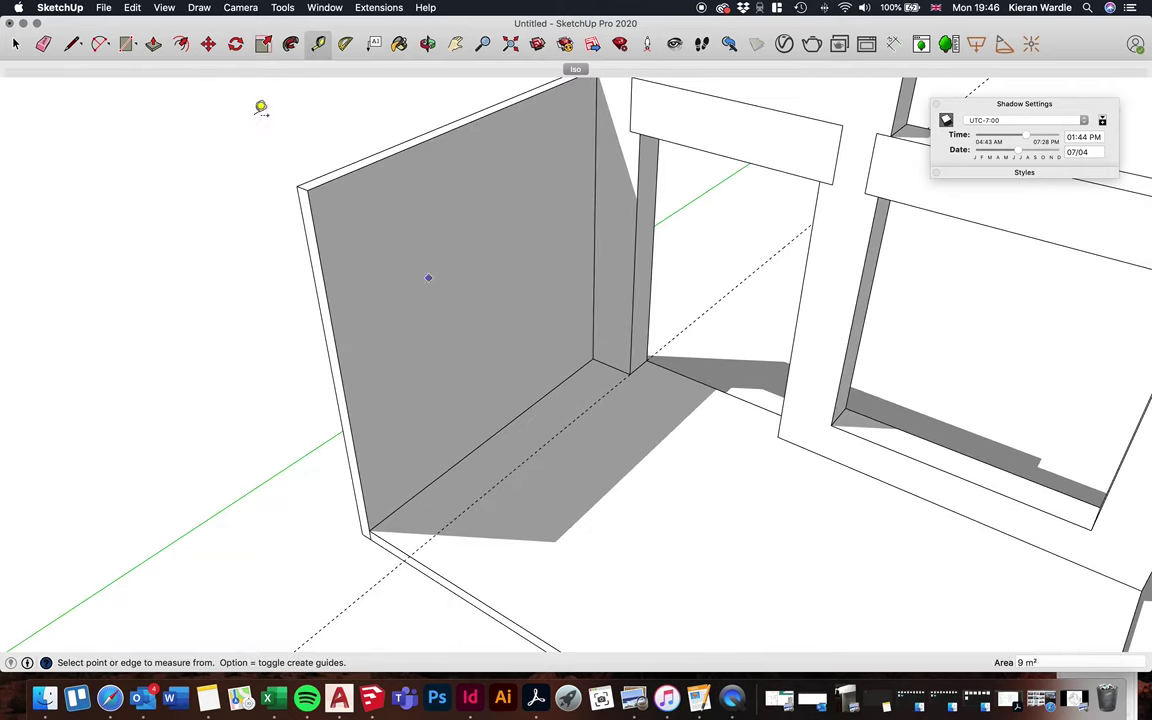
left_click(127, 44)
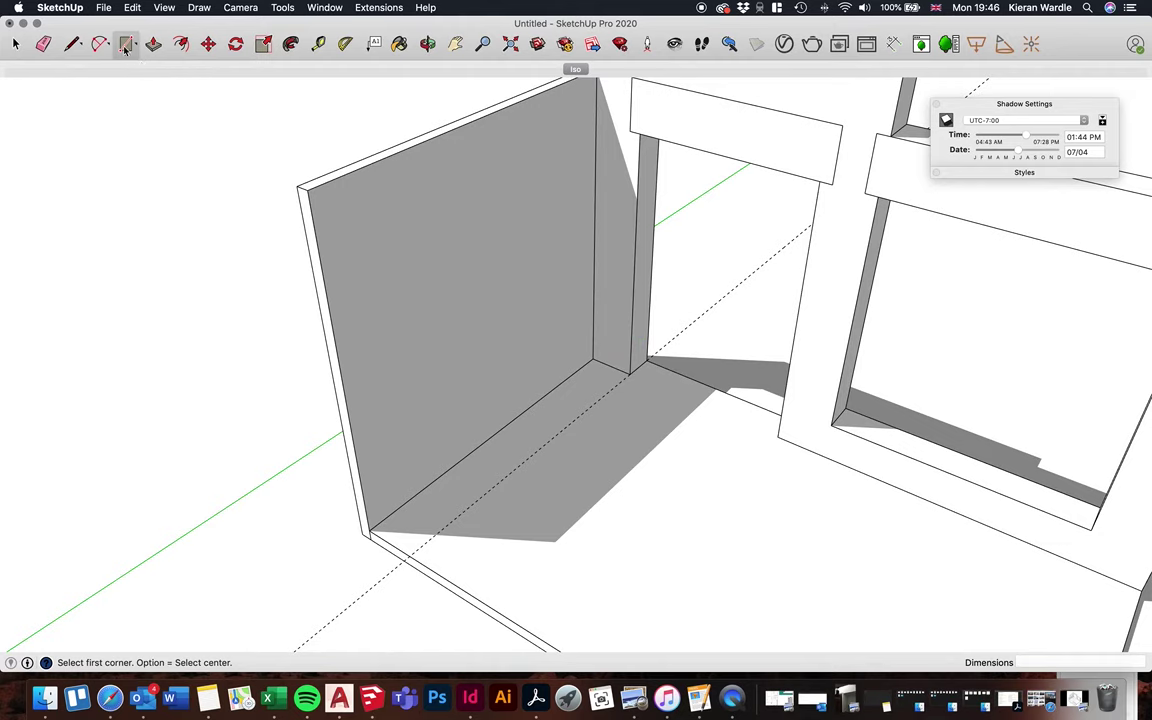
left_click(593, 358)
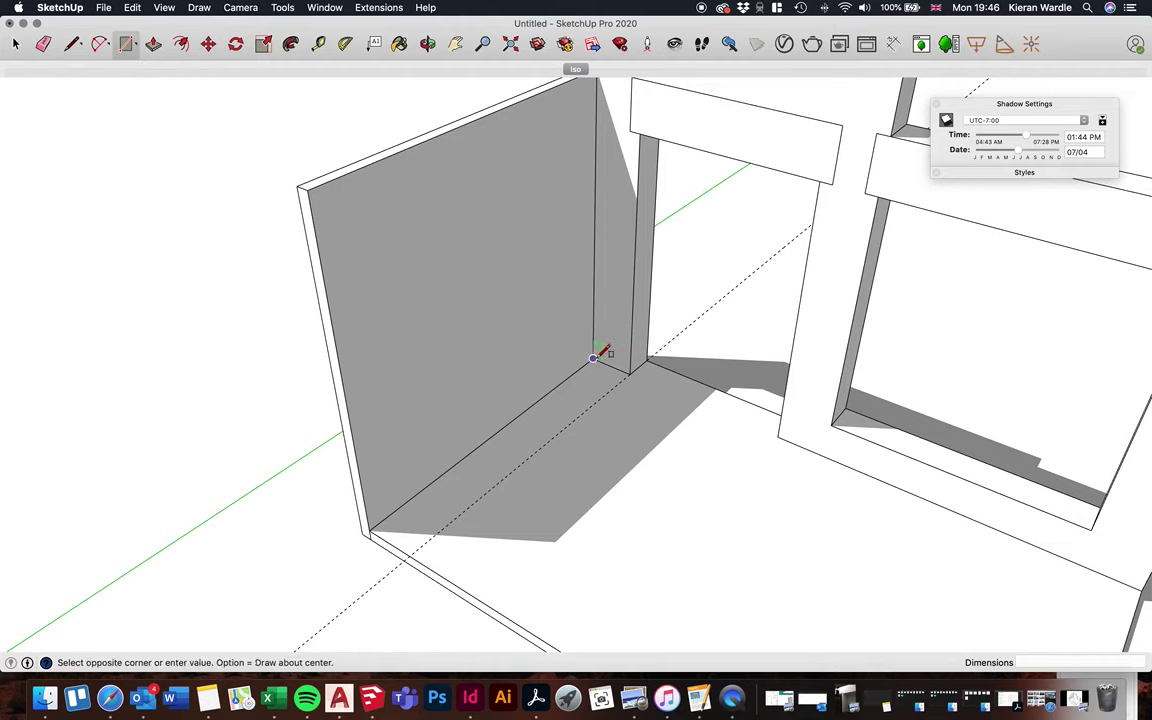
left_click(424, 540)
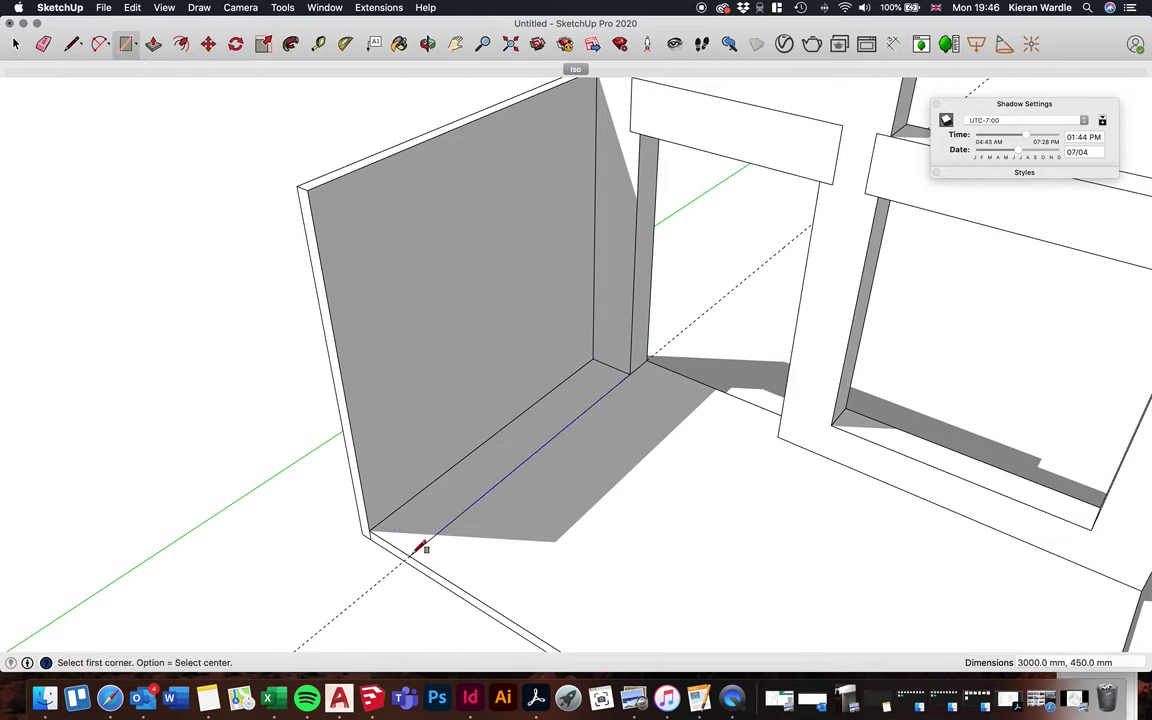
left_click(153, 44)
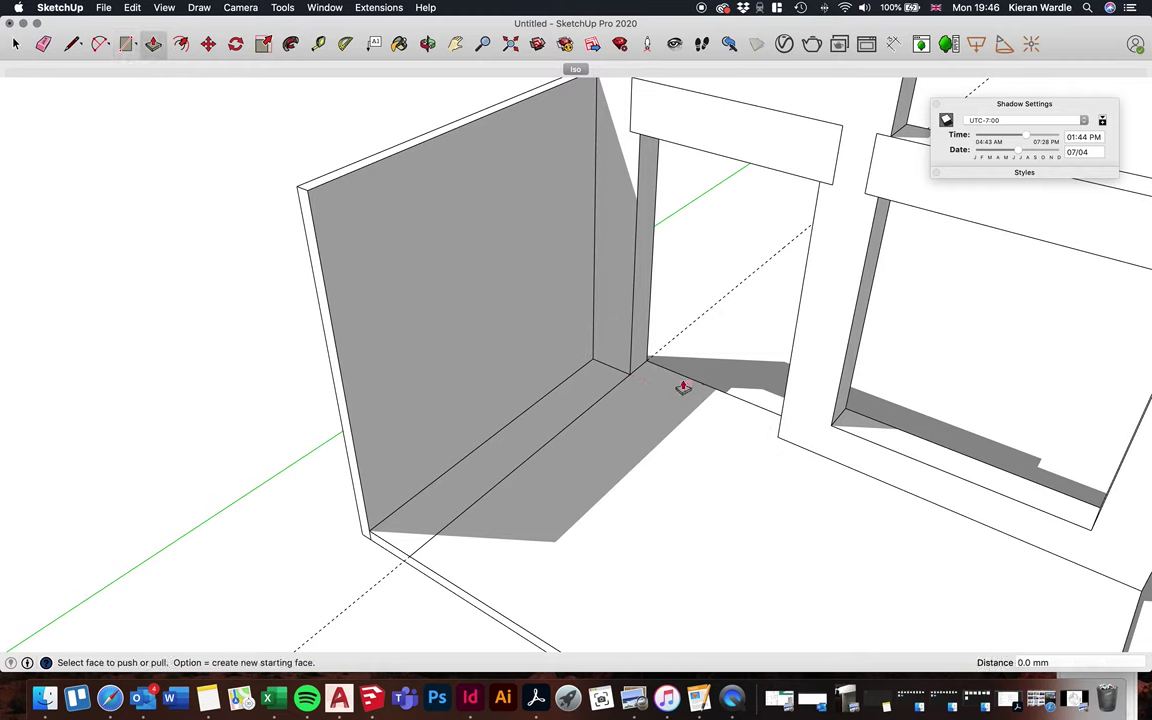
left_click(607, 393)
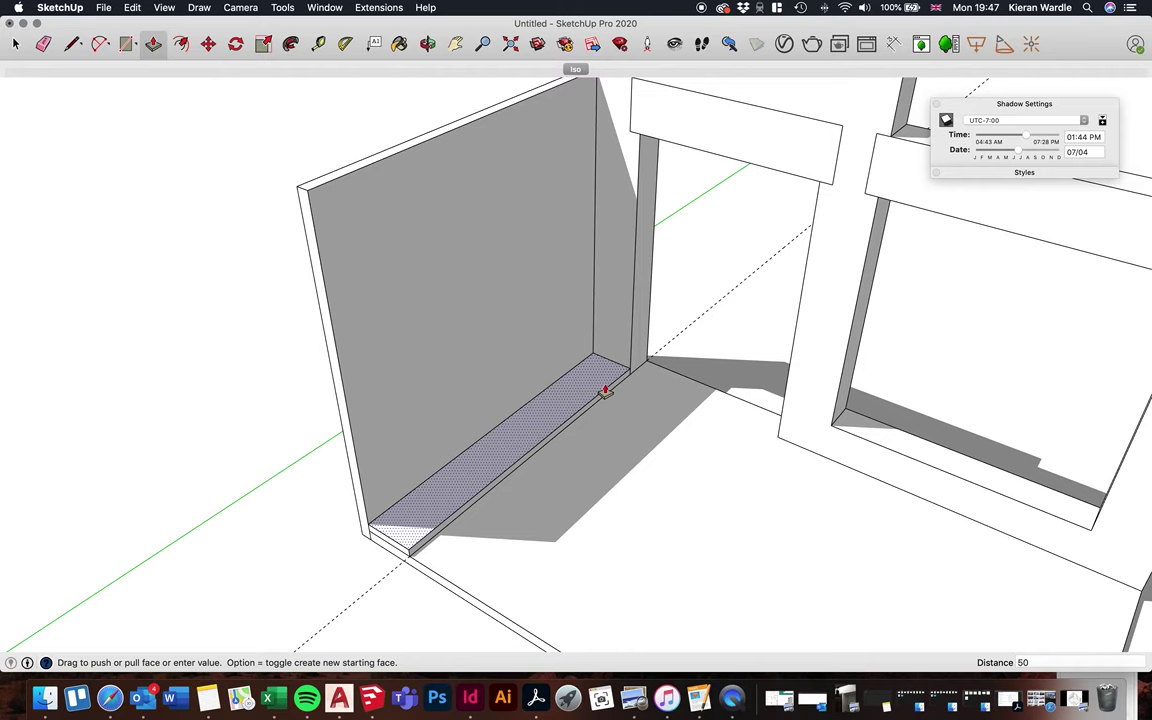
key("Return")
Select all the connected geometry of the 50 mm bench slab along the side wall and make it a group
left_click(16, 45)
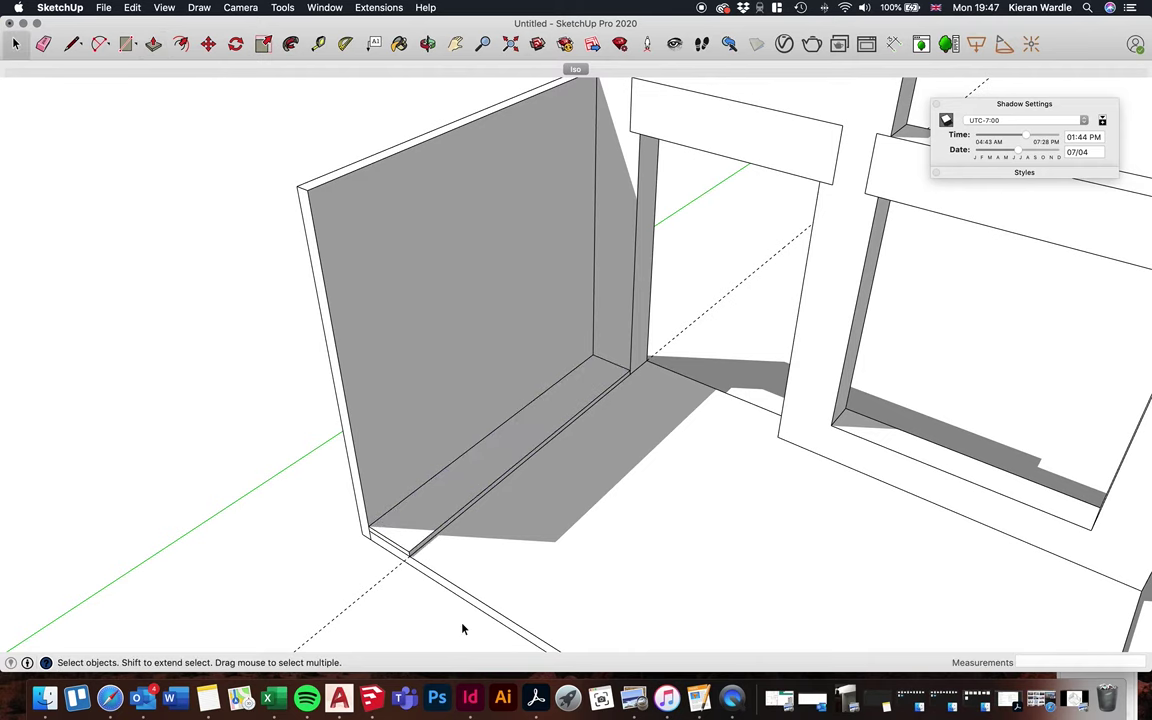
scroll(399, 532, "up", 5)
triple_click(466, 530)
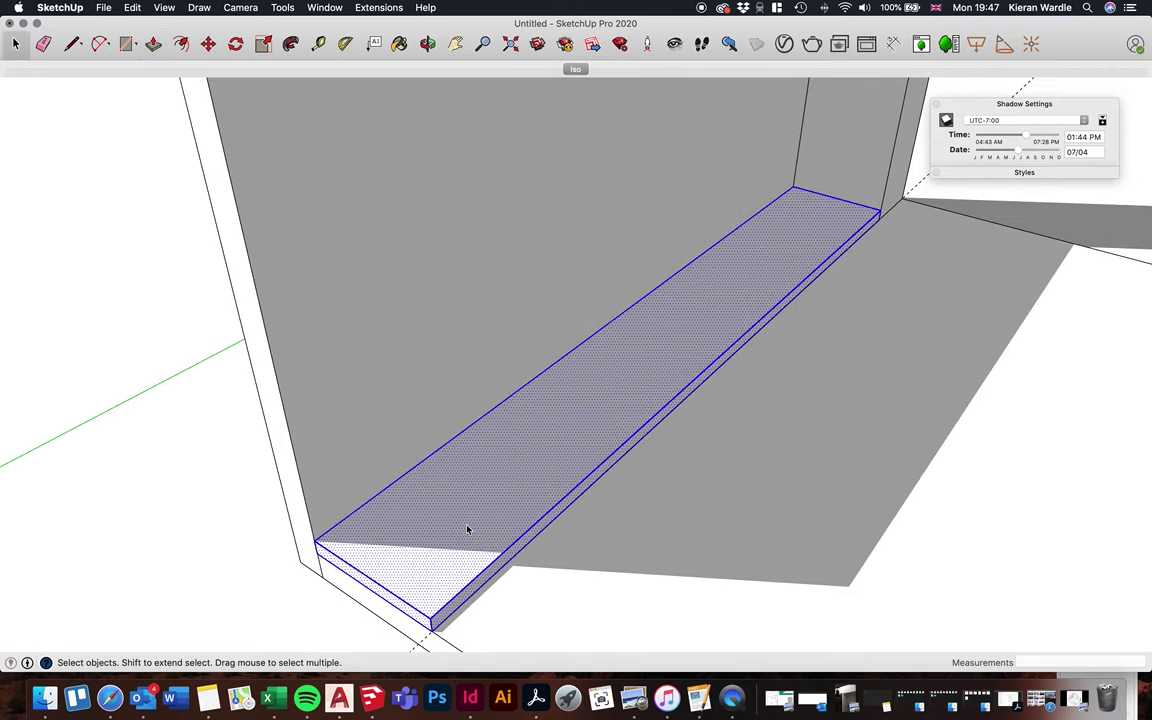
right_click(466, 530)
left_click(510, 560)
scroll(513, 481, "down", 3)
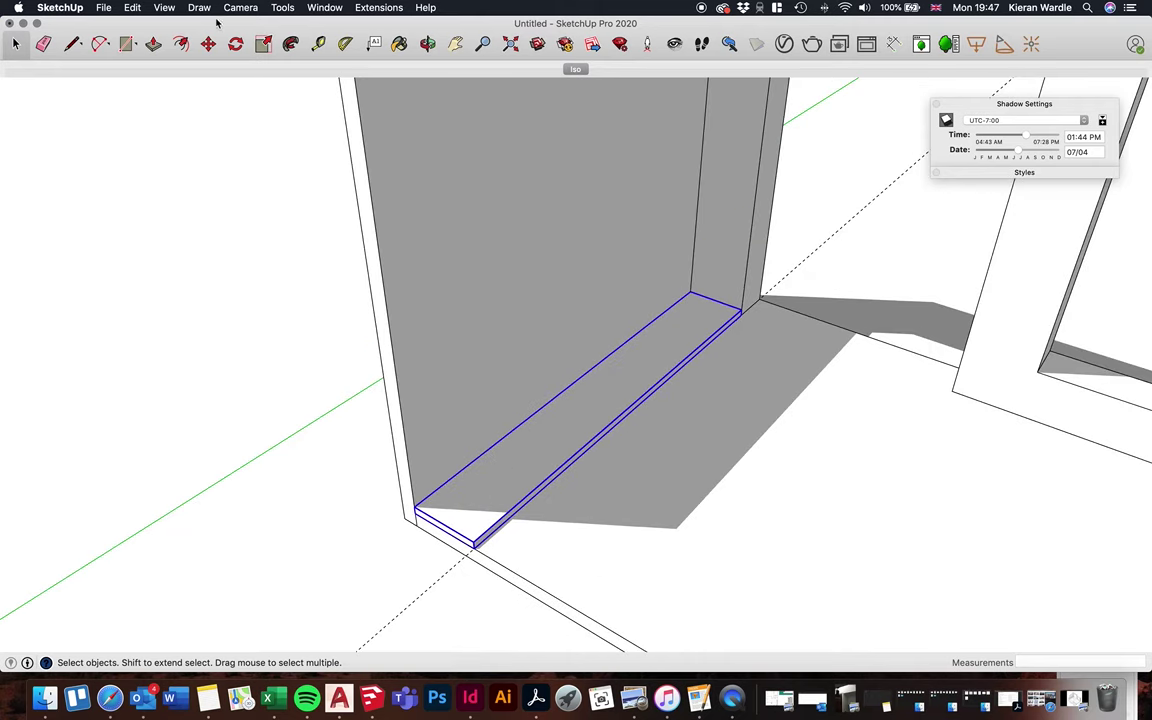
Move the bench slab group straight up 300 mm, aligned with the window opening's lower corner, and clear the selection
left_click(208, 44)
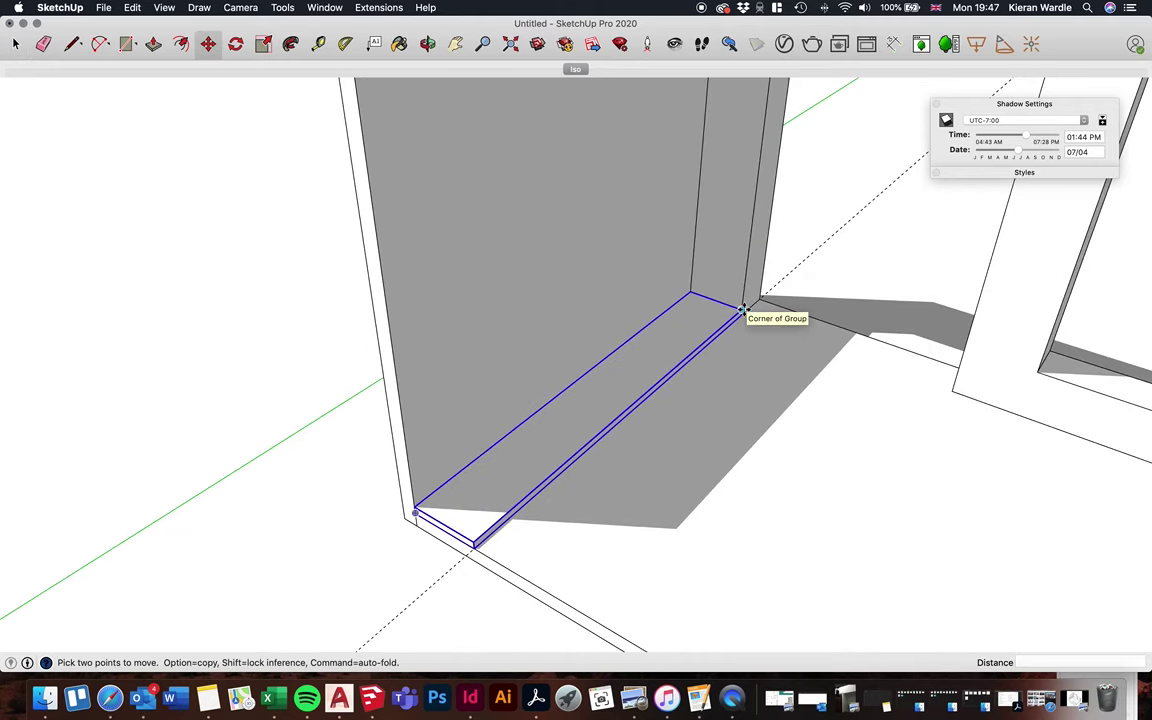
left_click(742, 309)
left_click(743, 307)
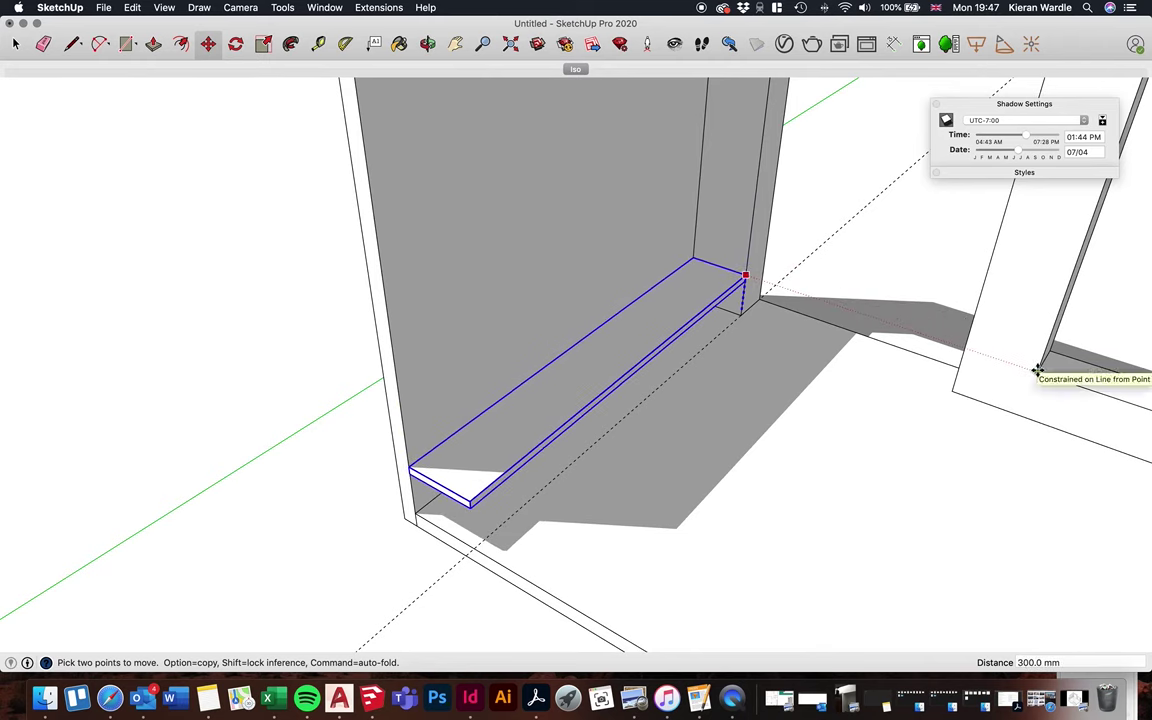
left_click(1038, 368)
scroll(606, 307, "down", 5)
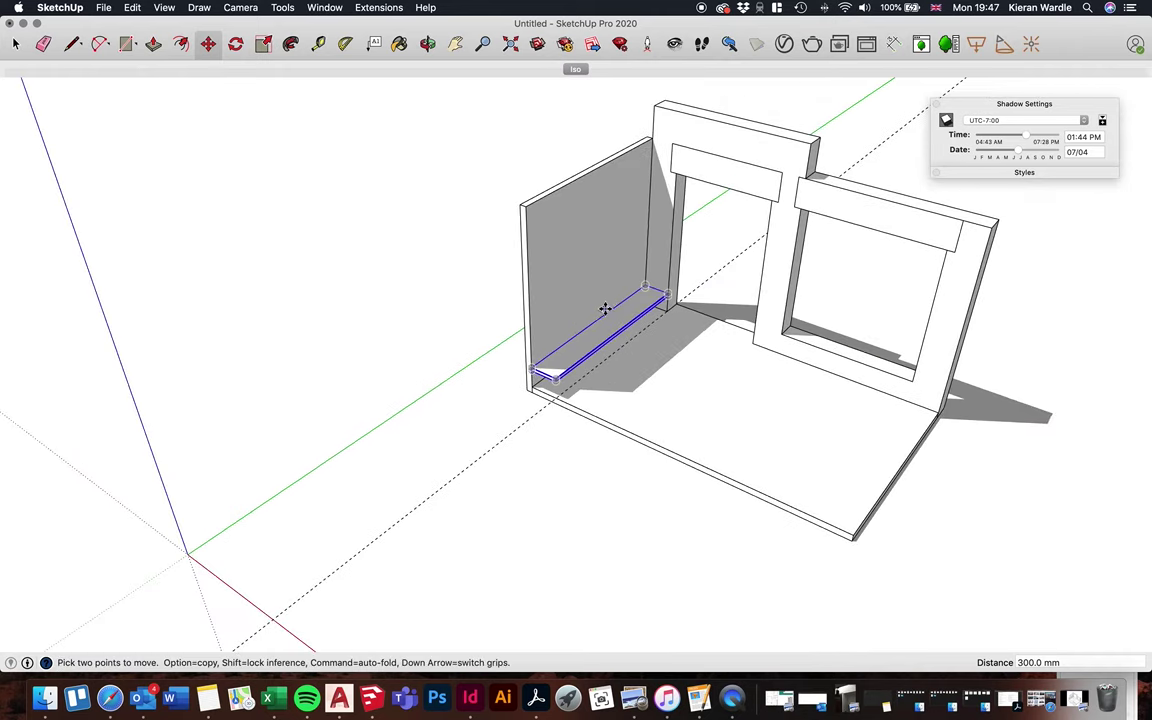
scroll(605, 307, "up", 5)
left_click(15, 43)
left_click(93, 226)
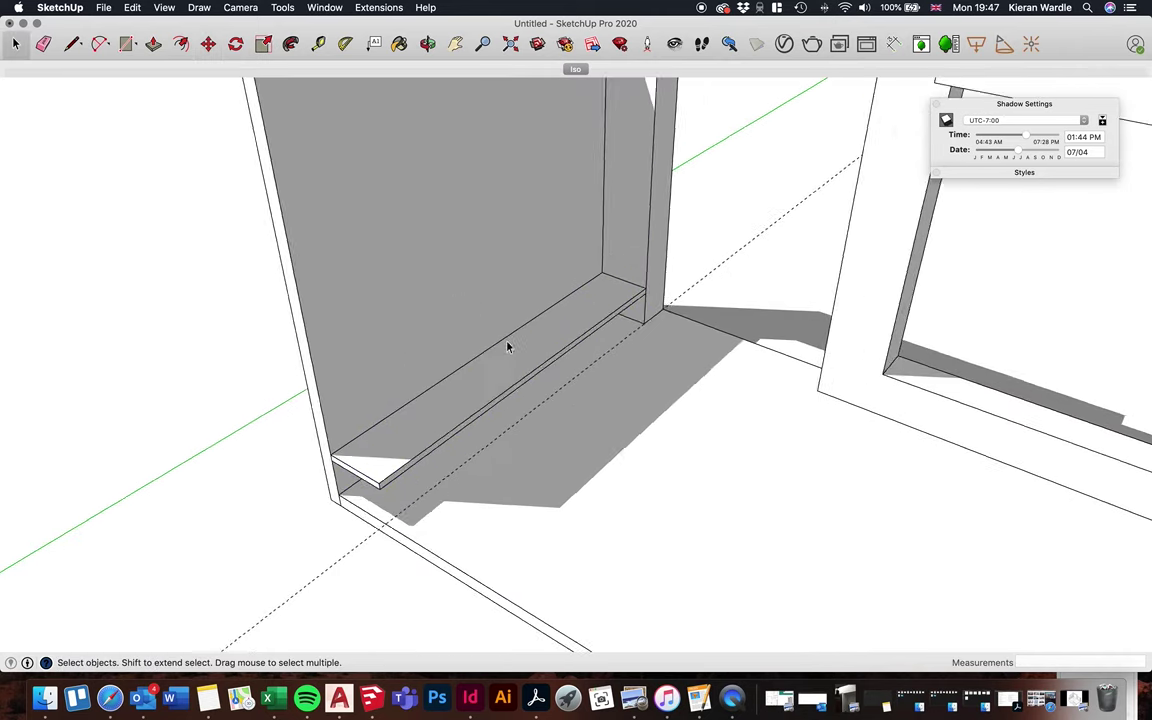
Examine the raised bench against the window opening and look closely at the gap beneath its open end
scroll(560, 330, "down", 5)
scroll(568, 318, "up", 3)
left_click(566, 318)
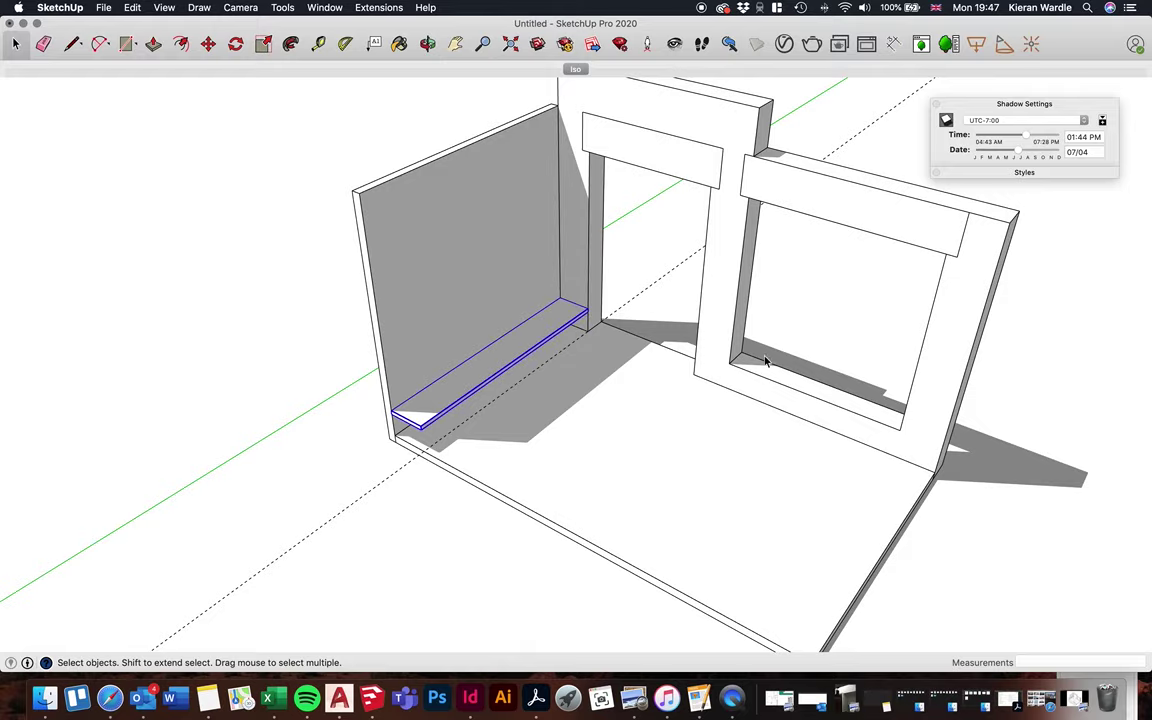
left_click(760, 365)
left_click(809, 271)
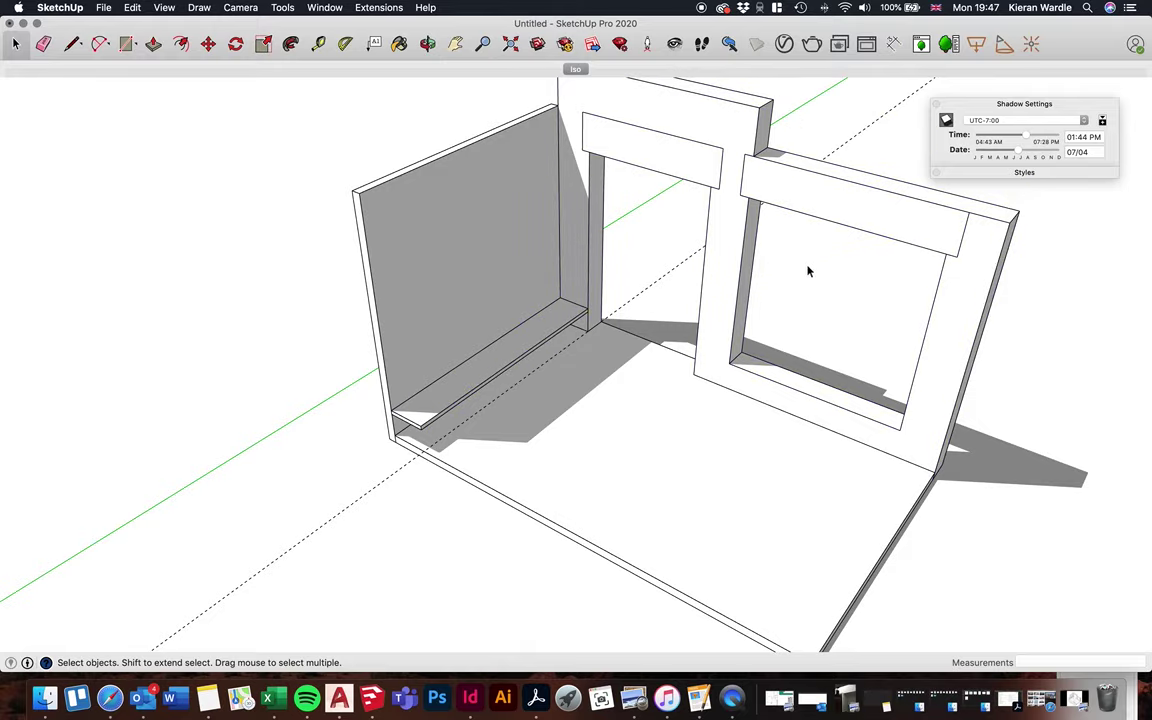
left_click(428, 44)
left_click_drag(681, 450, 548, 429)
scroll(550, 424, "up", 5)
mouse_move(465, 399)
left_mouse_down()
mouse_move(532, 311)
mouse_move(566, 221)
mouse_move(473, 410)
mouse_move(455, 390)
left_mouse_up()
left_click_drag(543, 337, 347, 524)
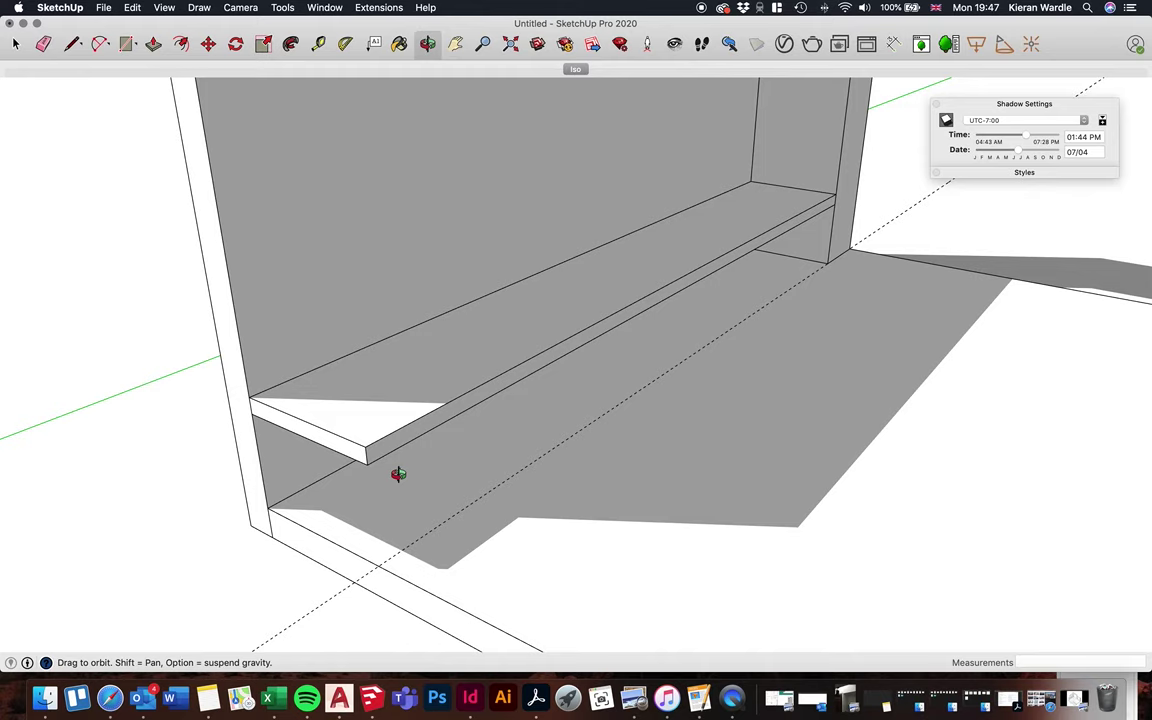
left_click_drag(398, 474, 635, 404)
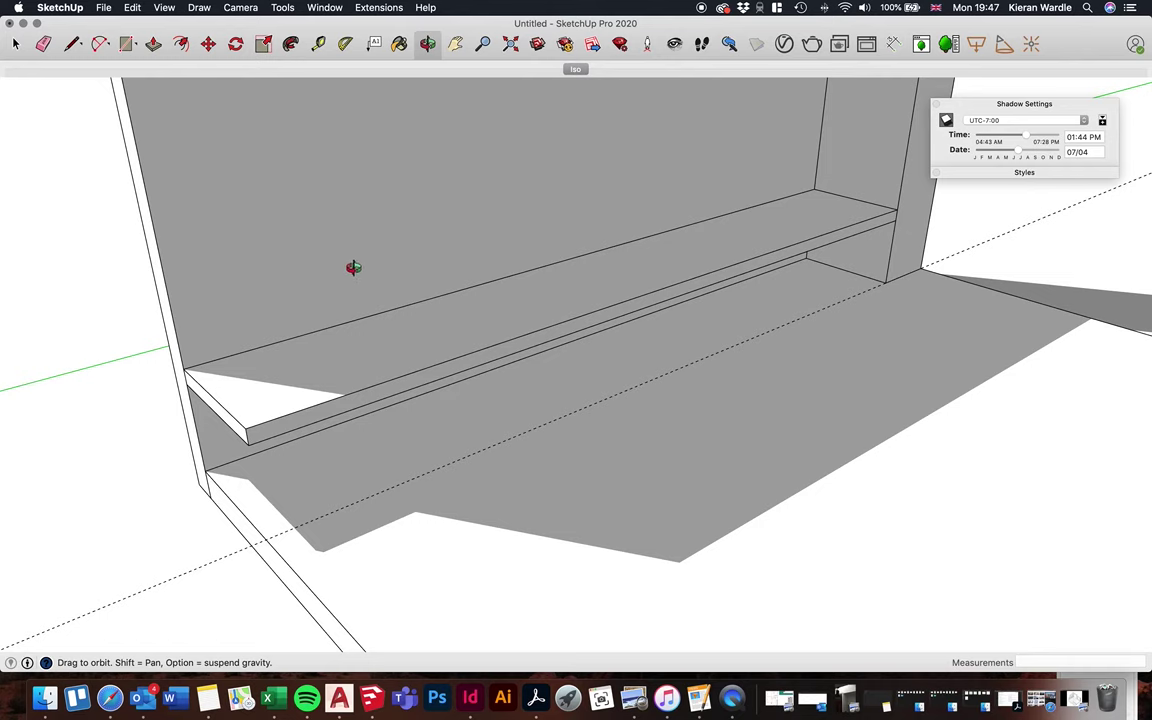
left_click_drag(354, 267, 401, 249)
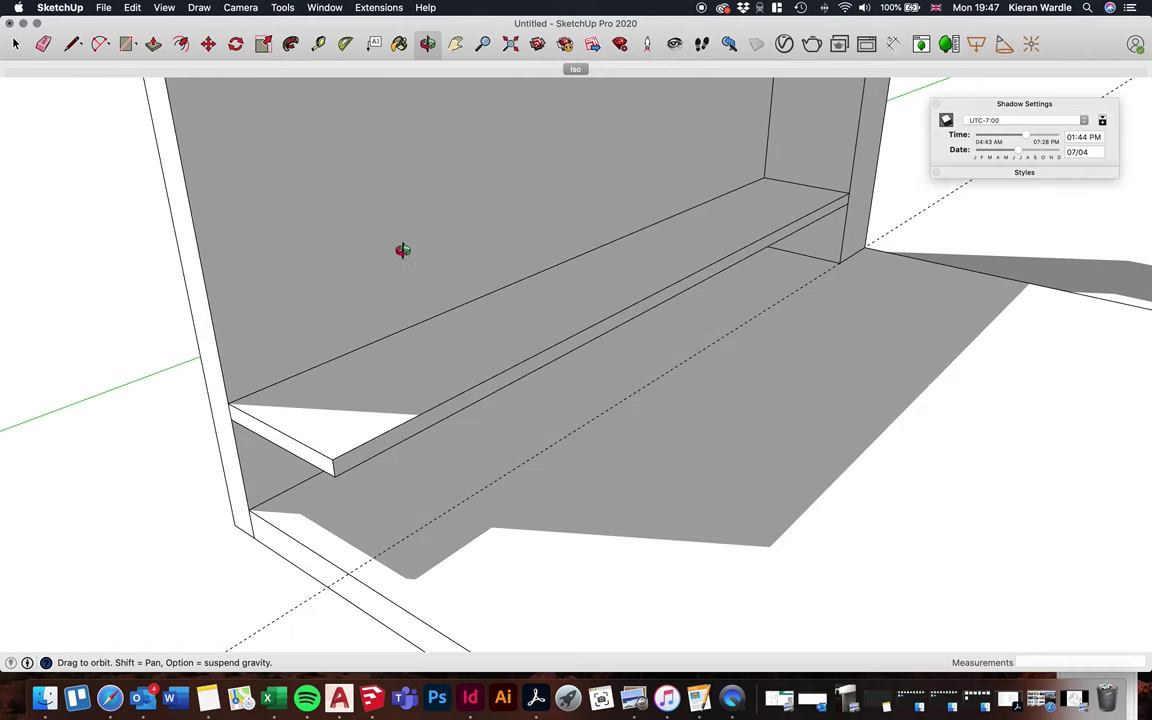
Draw a 450 x 300 mm upright rectangle beneath the bench's open end and Push/Pull it to a 50 mm thick support panel
left_click(127, 46)
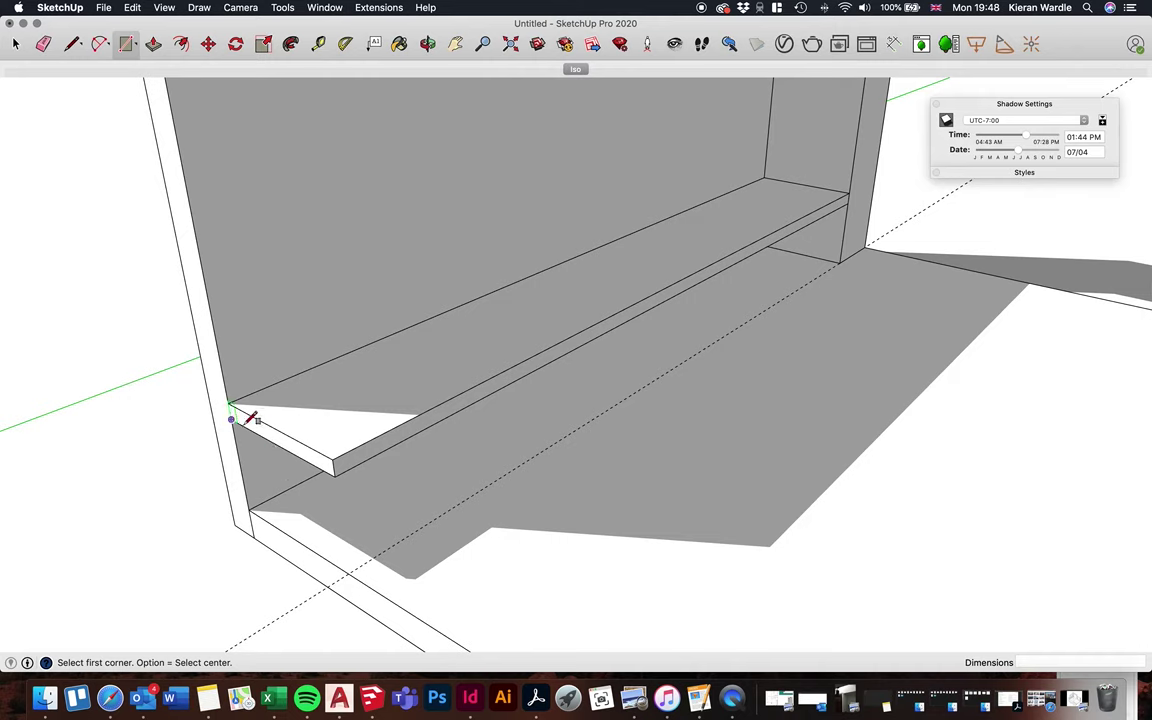
left_click(335, 476)
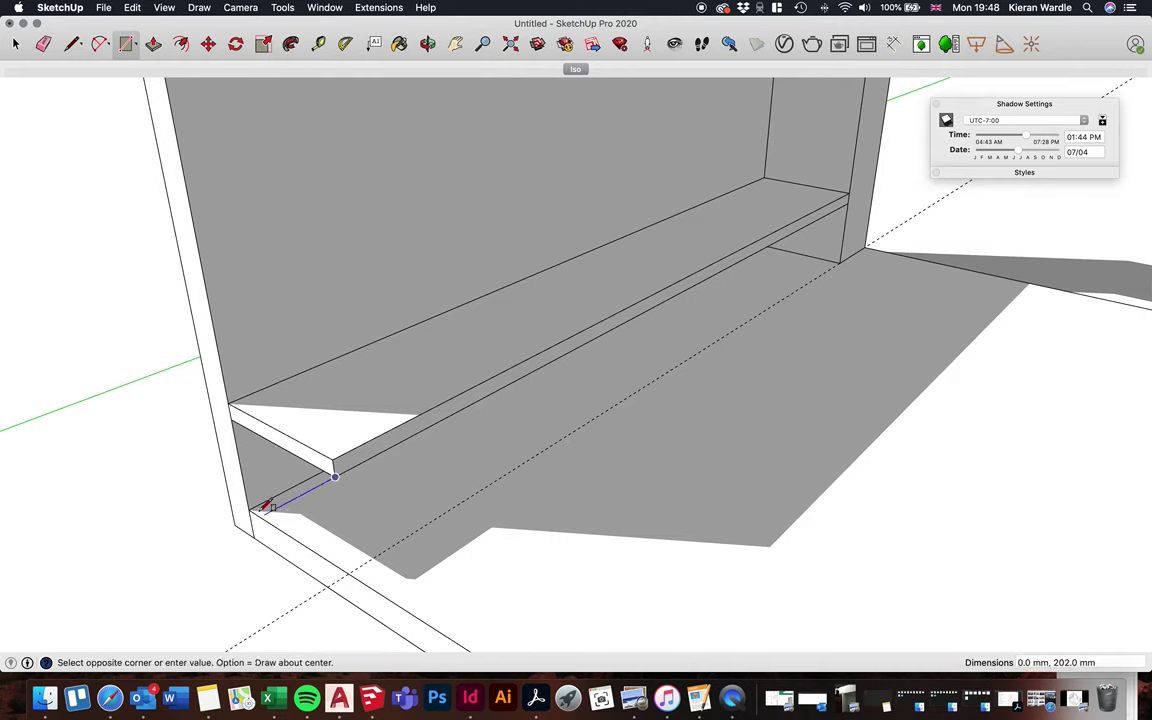
left_click(249, 509)
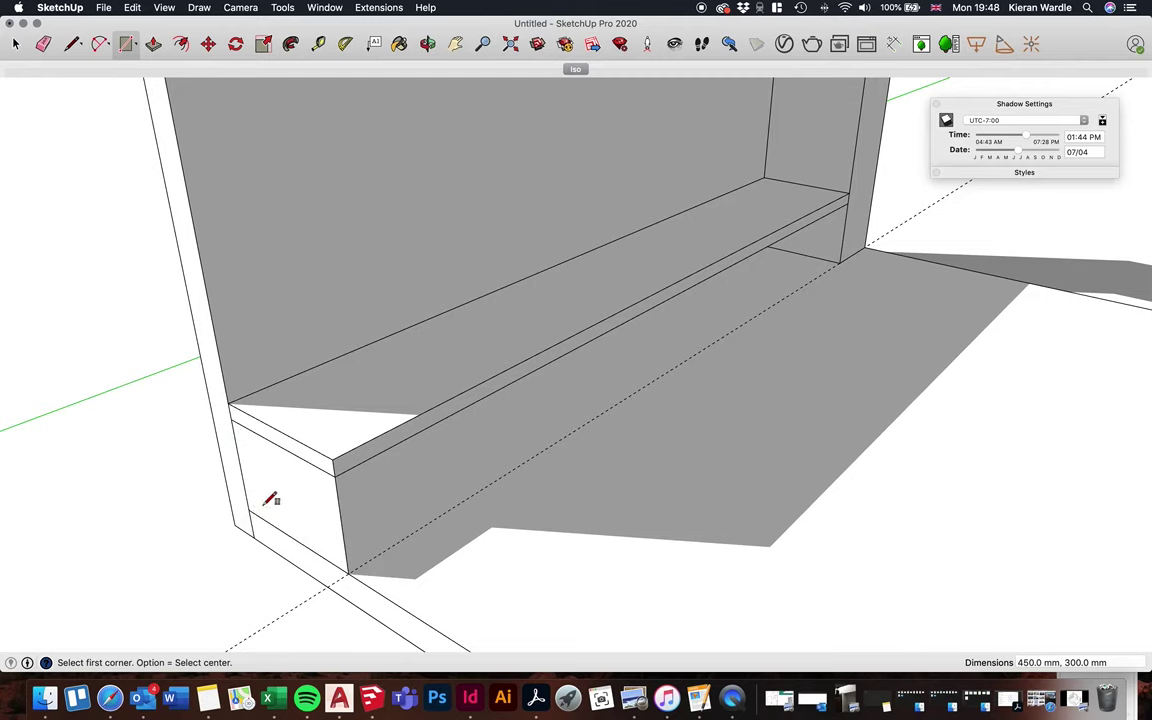
key("p")
left_click(333, 533)
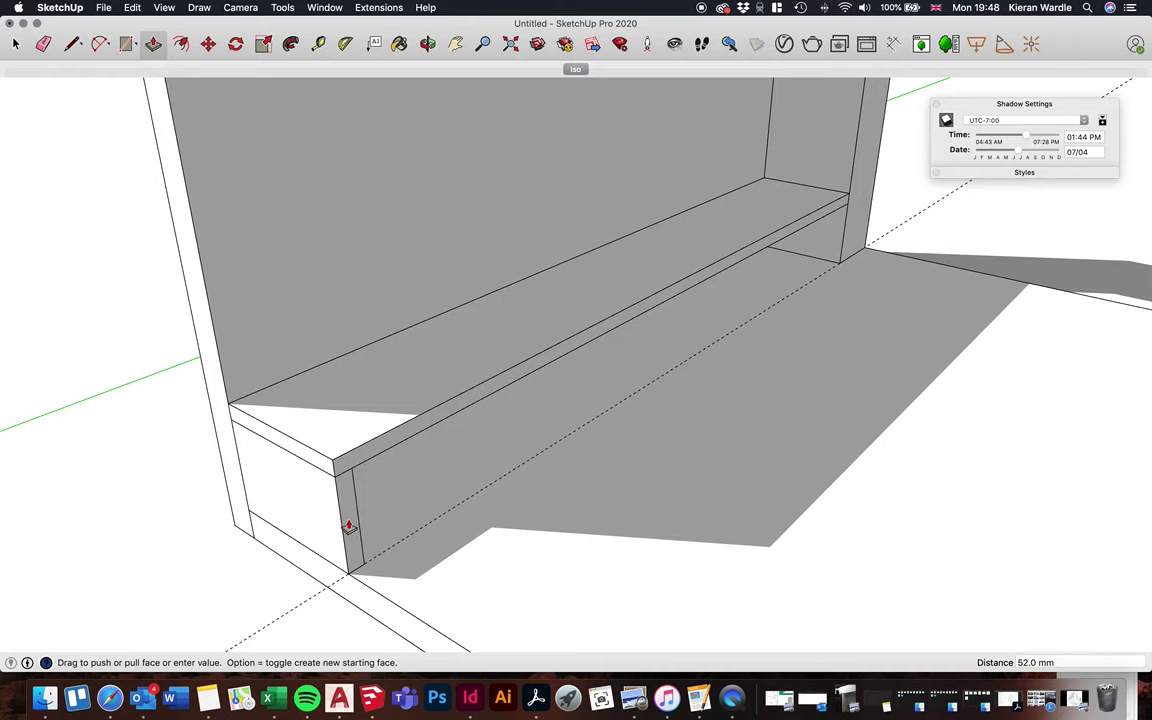
type("50")
key("Return")
Select all the support panel's connected geometry and make it a component with the default settings
left_click(15, 44)
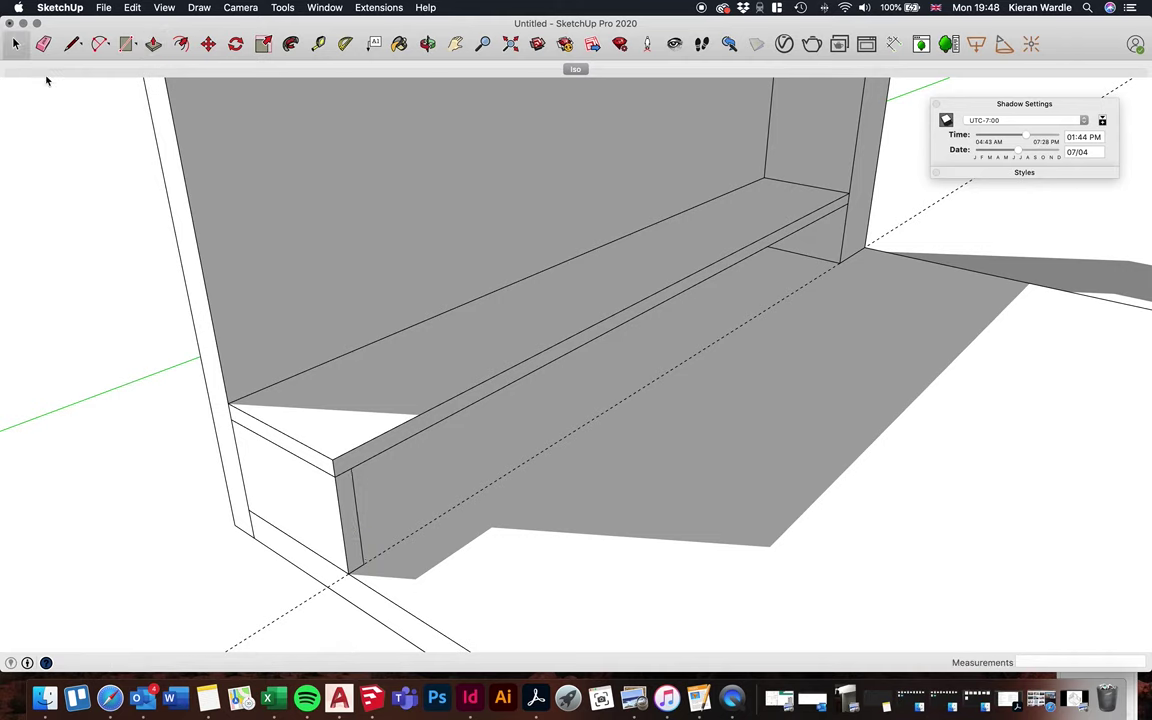
triple_click(335, 516)
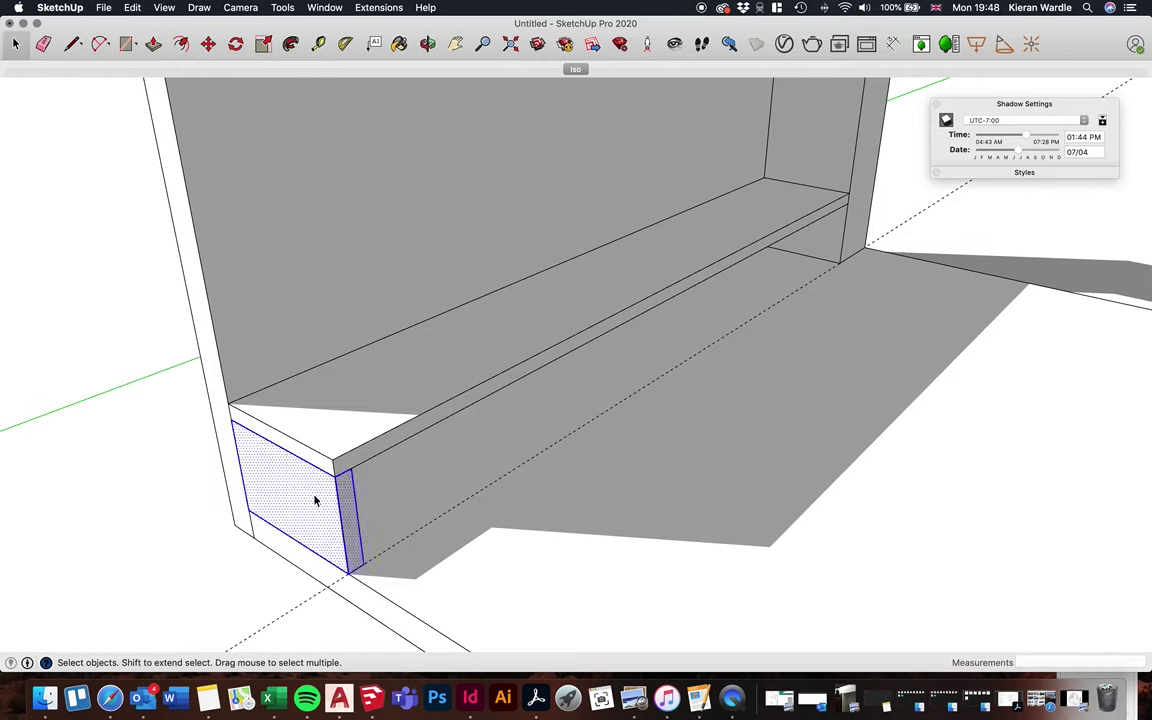
right_click(315, 499)
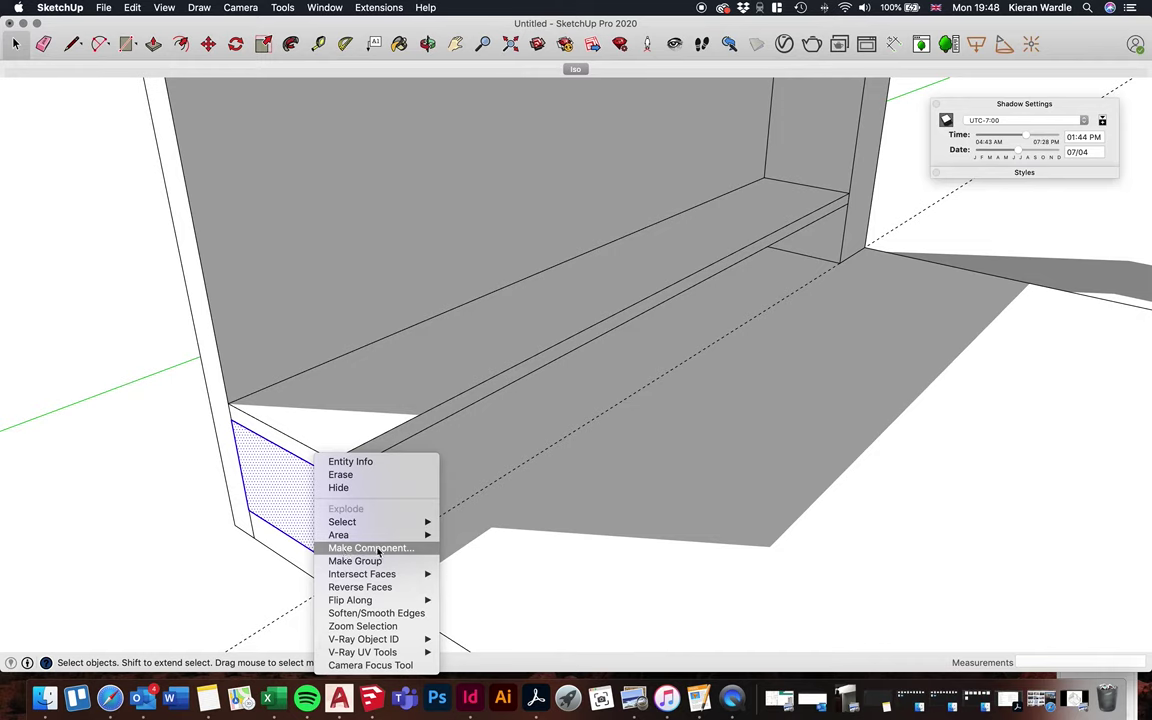
left_click(370, 548)
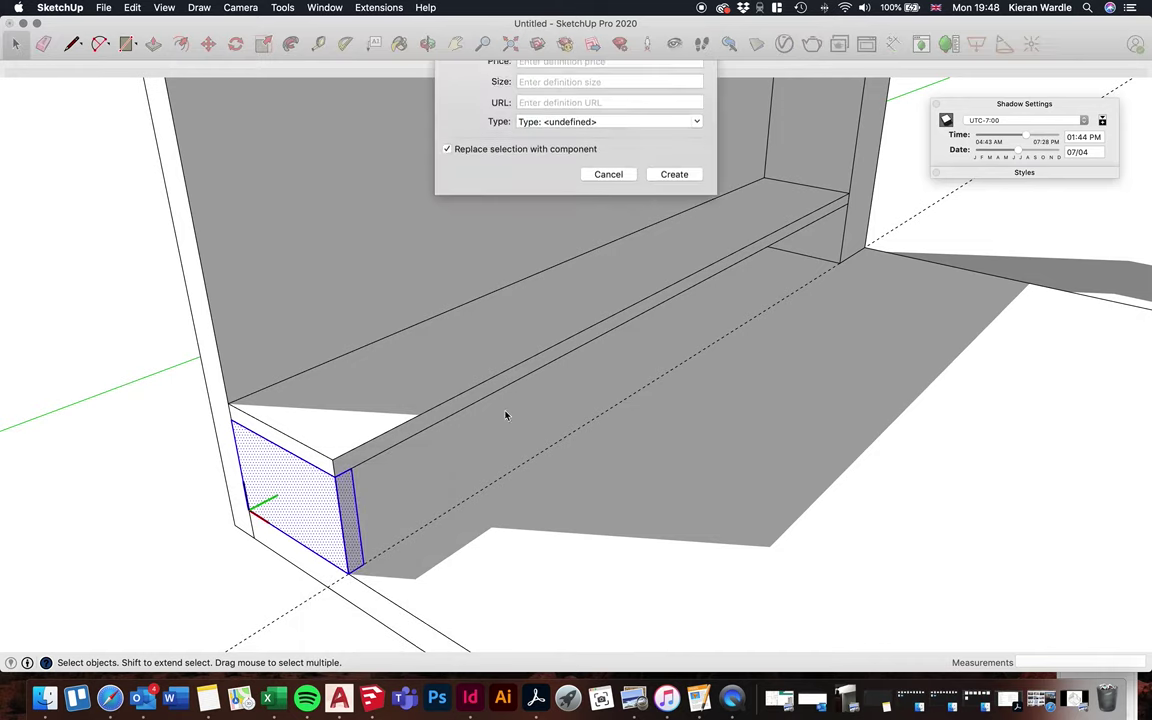
key("Return")
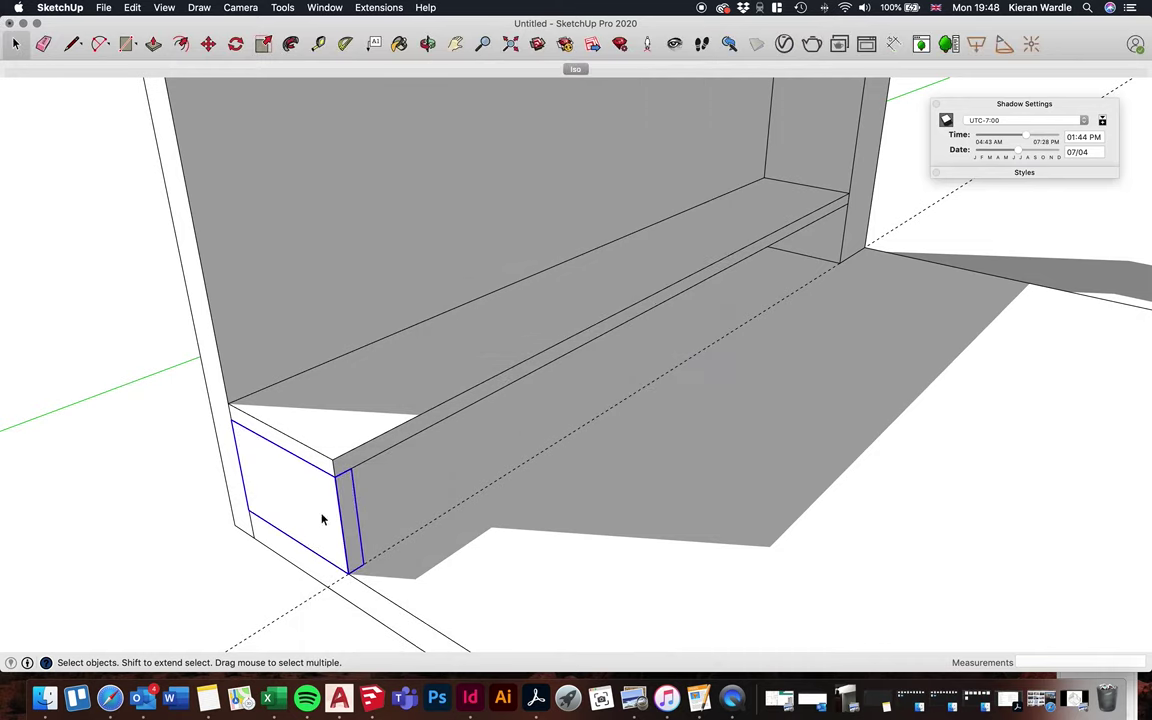
Copy the support panel 2950 mm to the bench's far end and divide the span with /2 to add a middle support
left_click(208, 45)
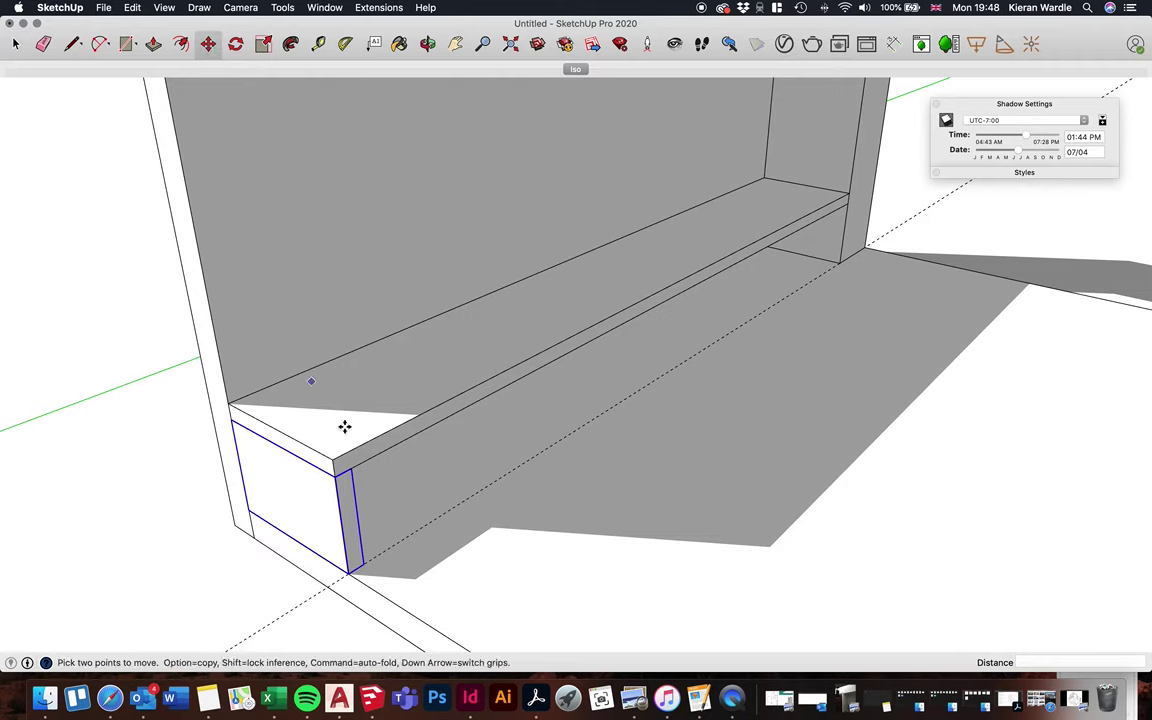
left_click(363, 562)
key("alt")
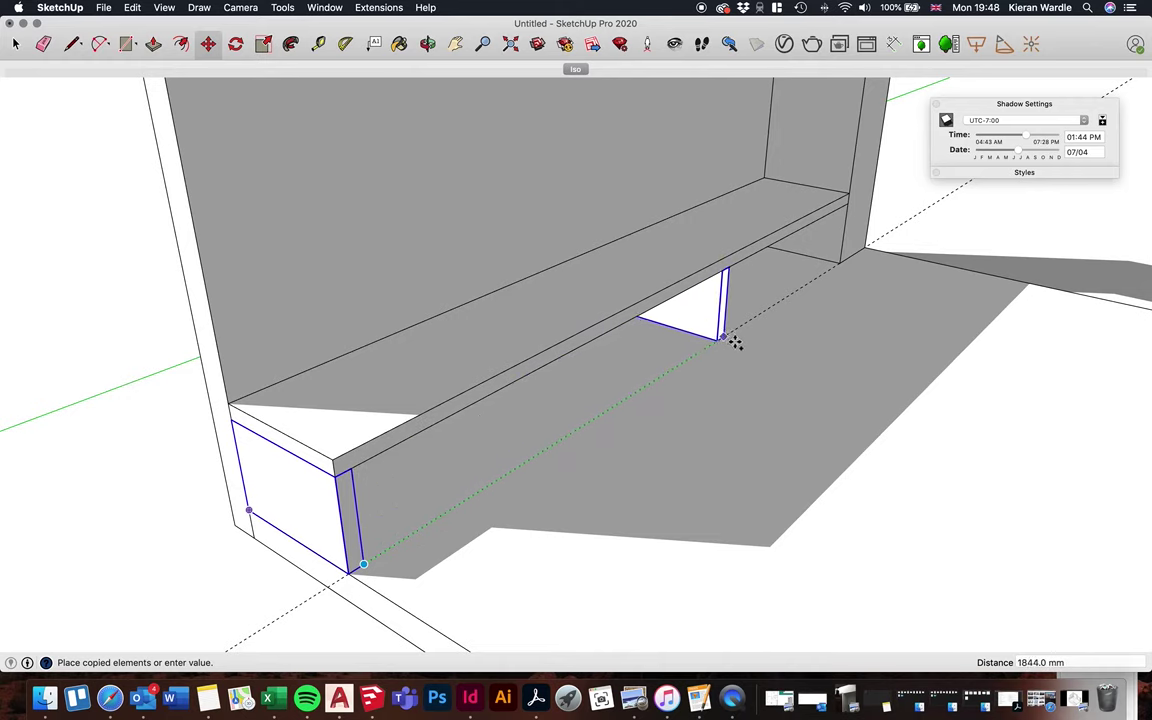
left_click(841, 265)
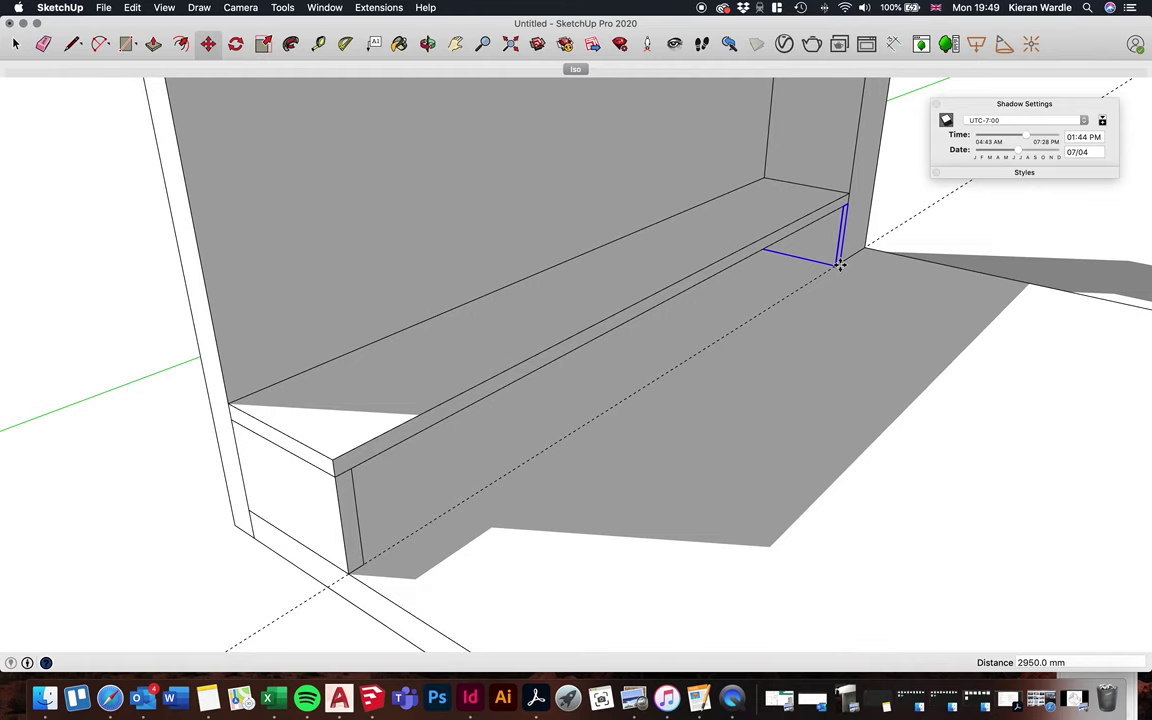
type("/2")
key("Return")
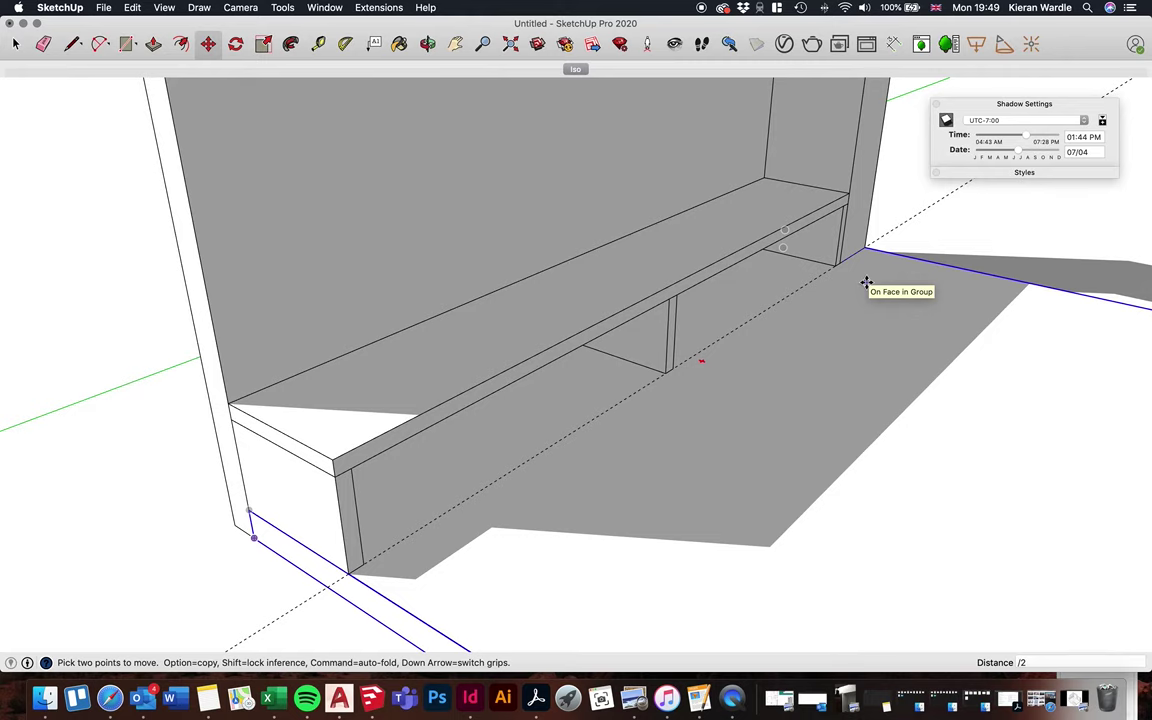
Clear the selection and delete the copied support panels beneath the bench, keeping only the original at the open end
key("q")
key("m")
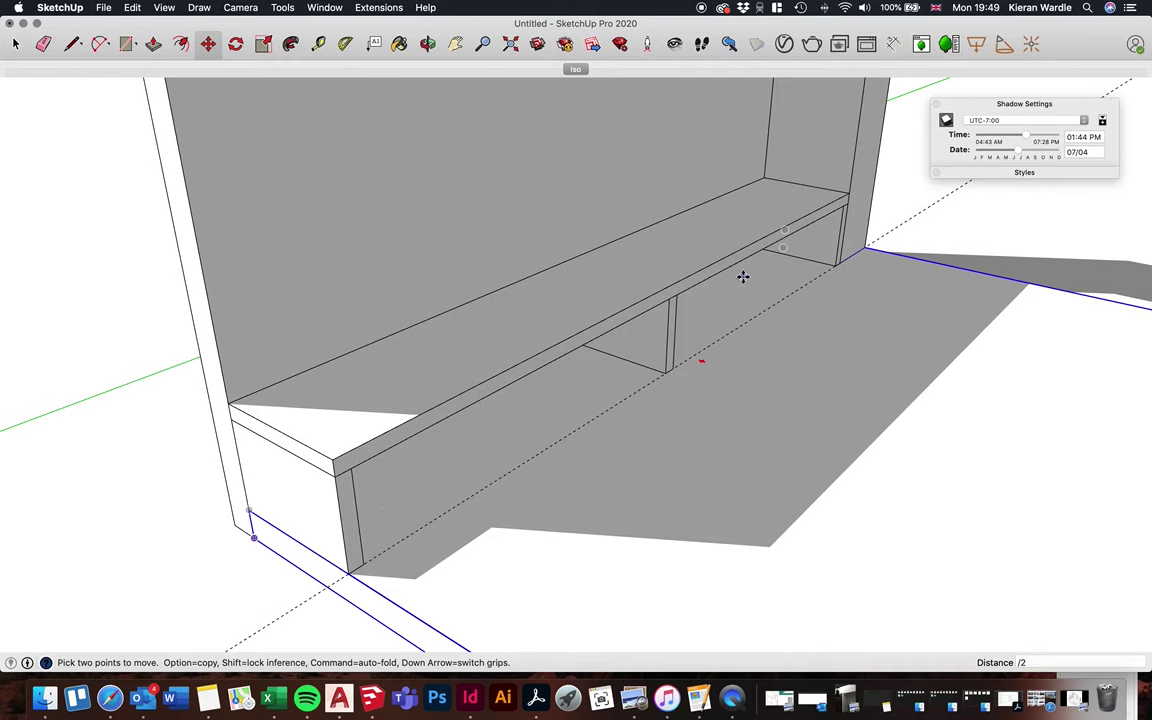
key("super+t")
key("space")
left_click(612, 322)
key("Delete")
Try to copy the support panel from the bench's open end to its far end
left_click(336, 527)
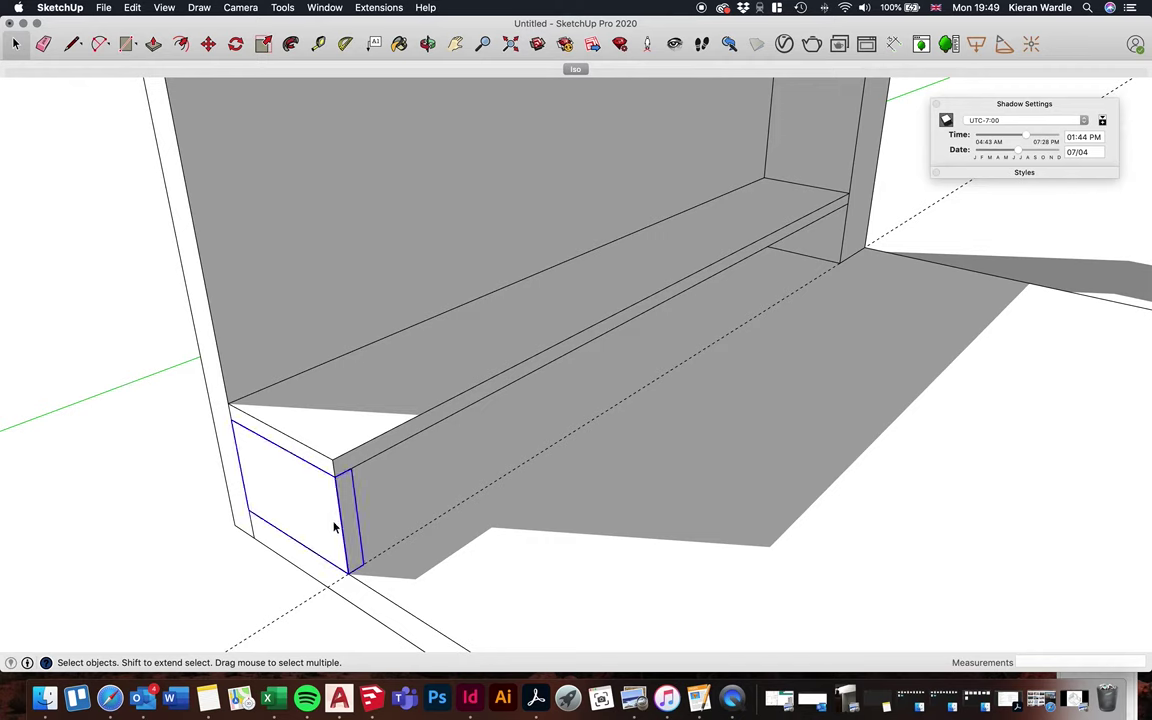
left_click(208, 44)
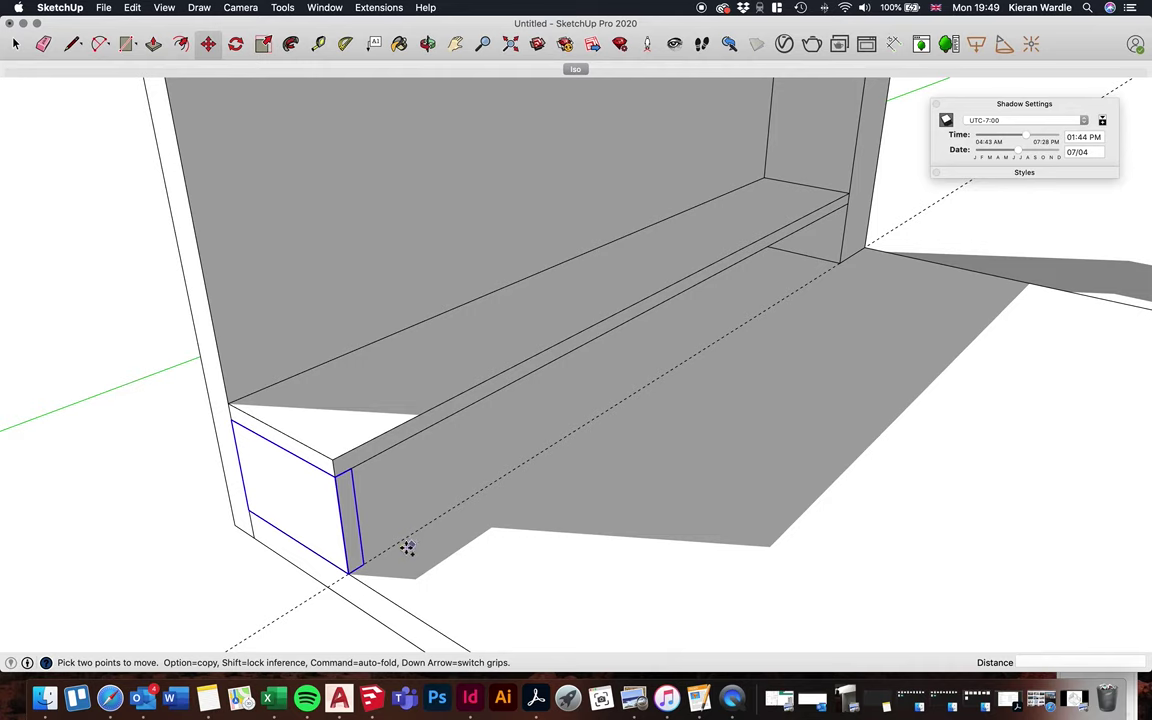
left_click(363, 564)
key("alt")
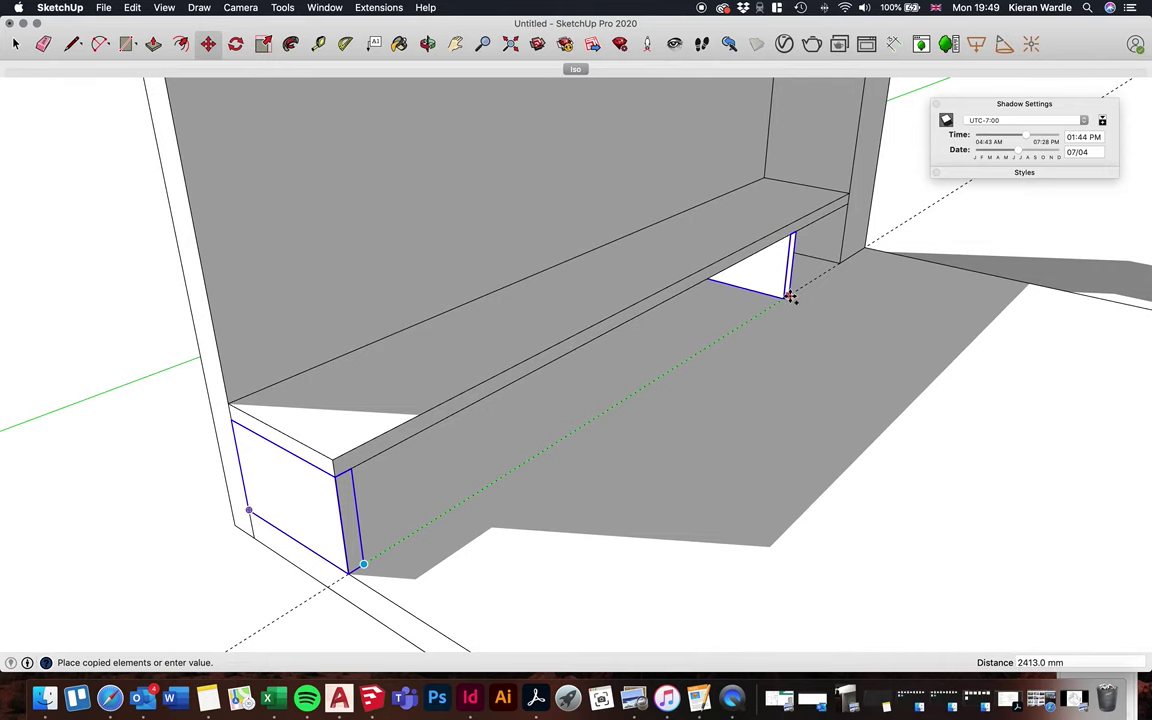
left_click(837, 266)
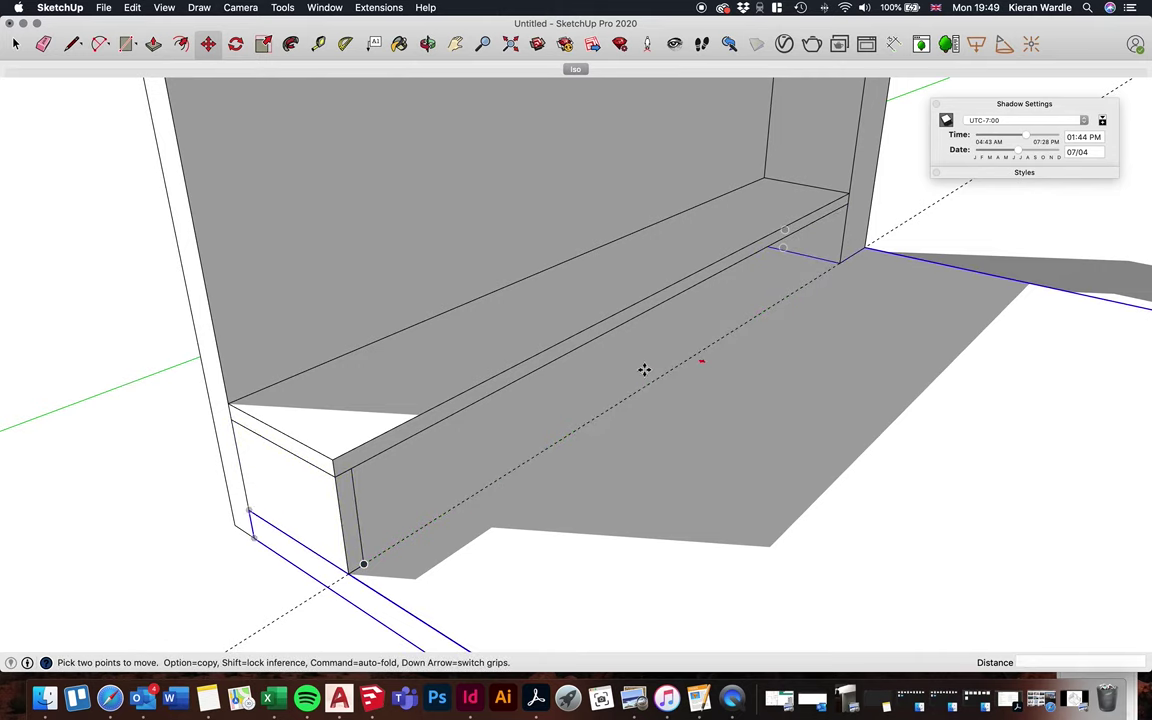
Copy the support panel 2950 mm to the bench's far end and divide the span with /8 to add evenly spaced supports
left_click(17, 48)
left_click(265, 445)
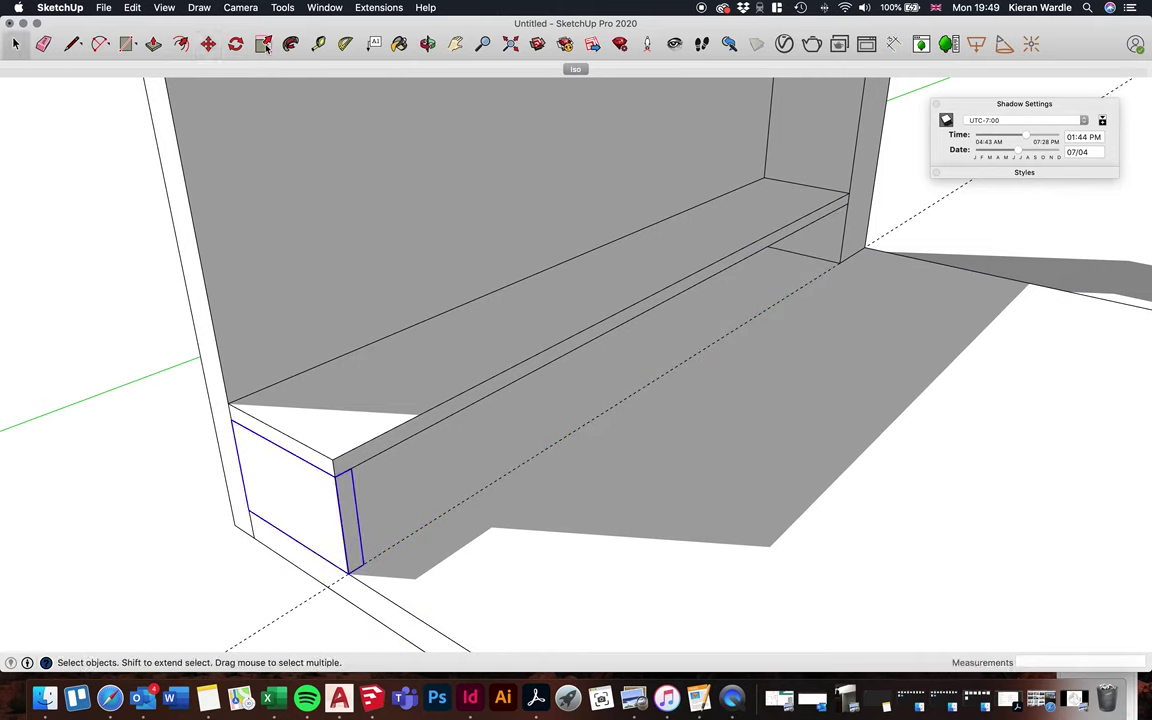
key("m")
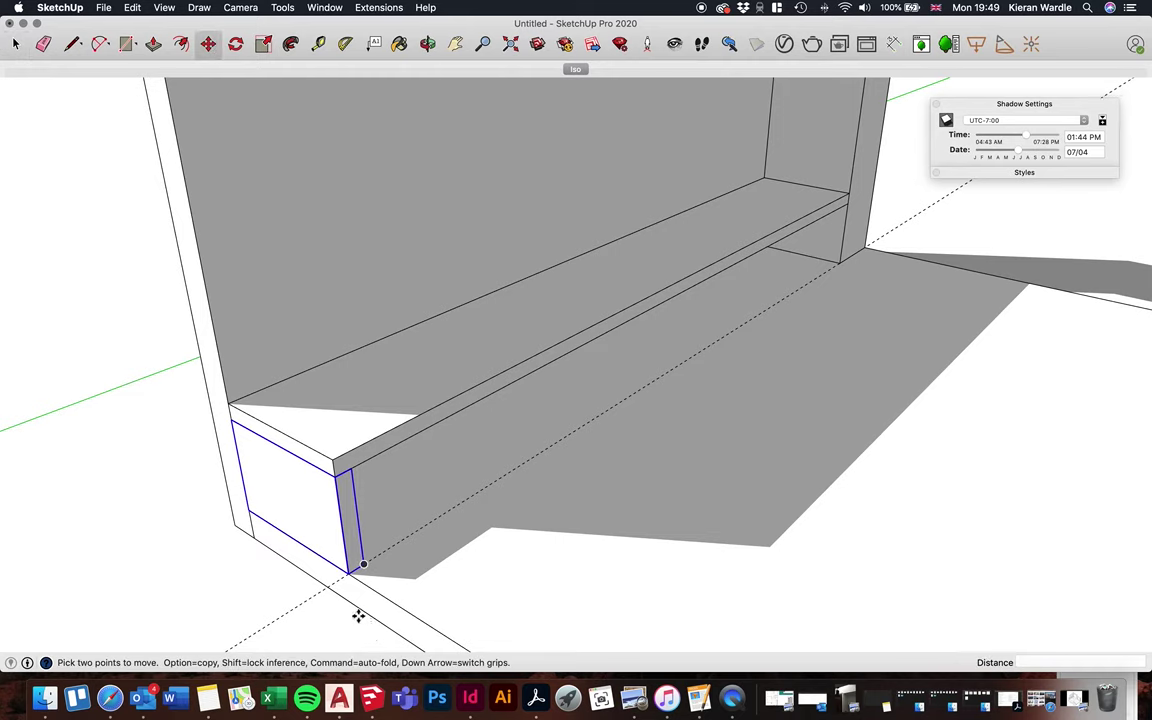
left_click(363, 565)
key("alt")
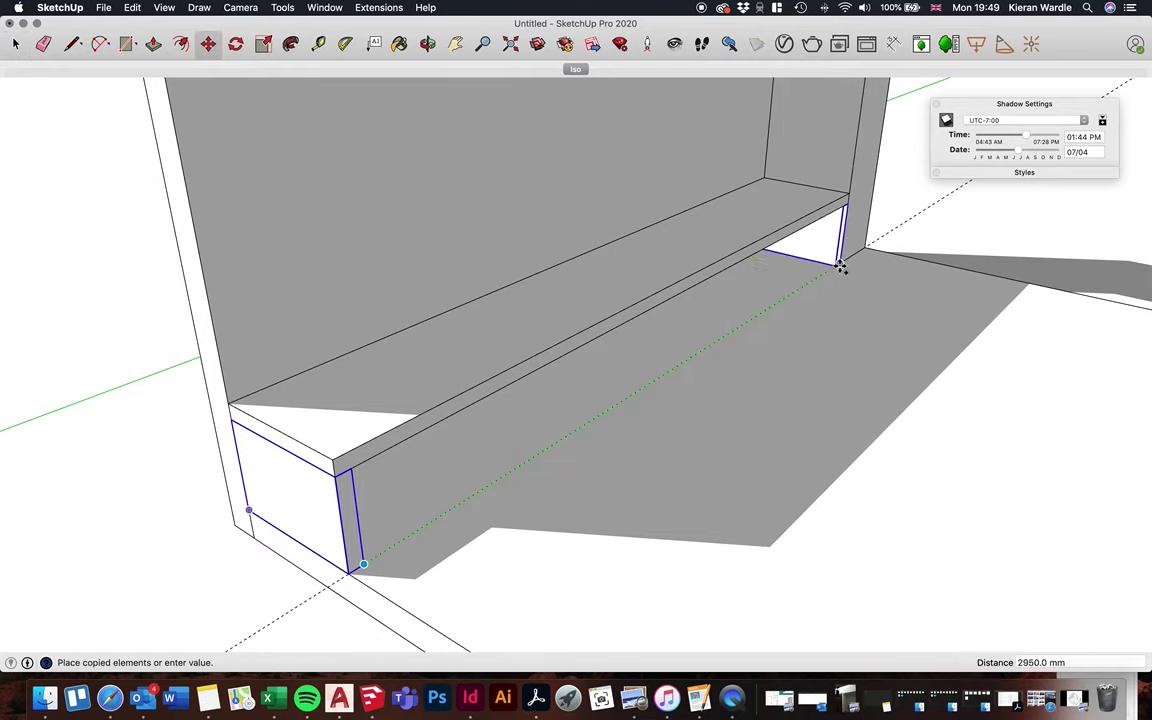
left_click(840, 264)
type("/8")
key("Return")
middle_click_drag(840, 264, 756, 238)
key("o")
left_click_drag(720, 283, 772, 323)
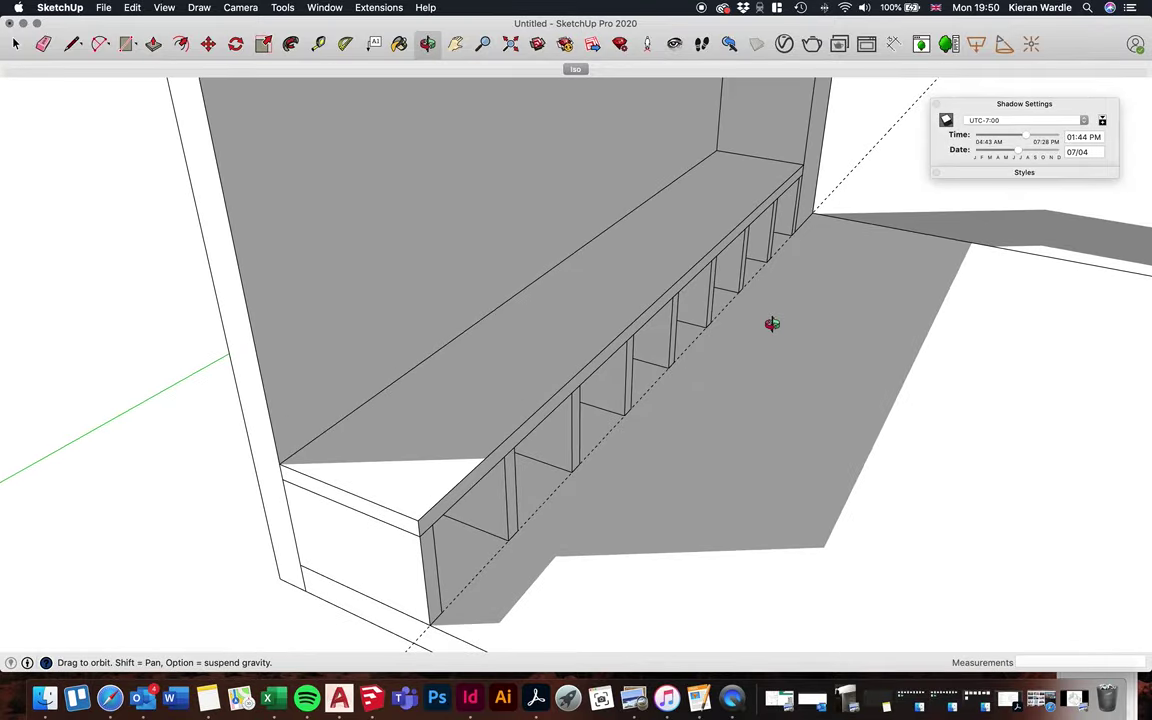
left_click_drag(616, 250, 519, 329)
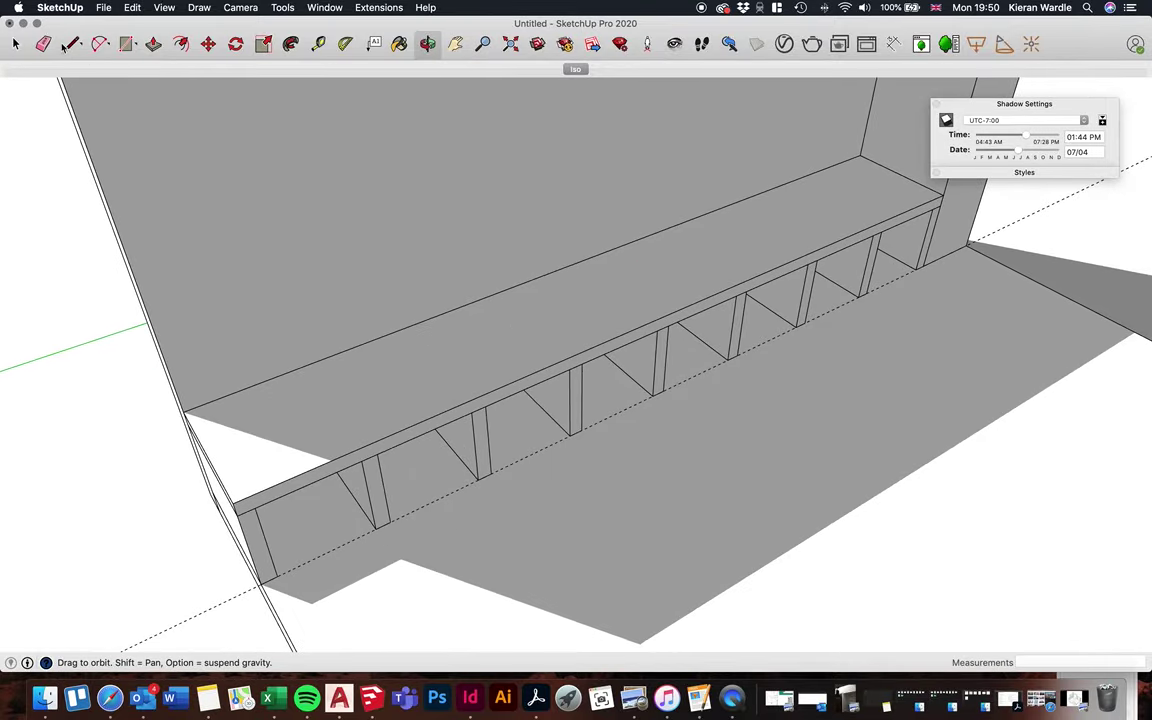
Open the middle support component for editing, try to Push/Pull one of its faces, and leave component editing
left_click(43, 44)
left_click(15, 44)
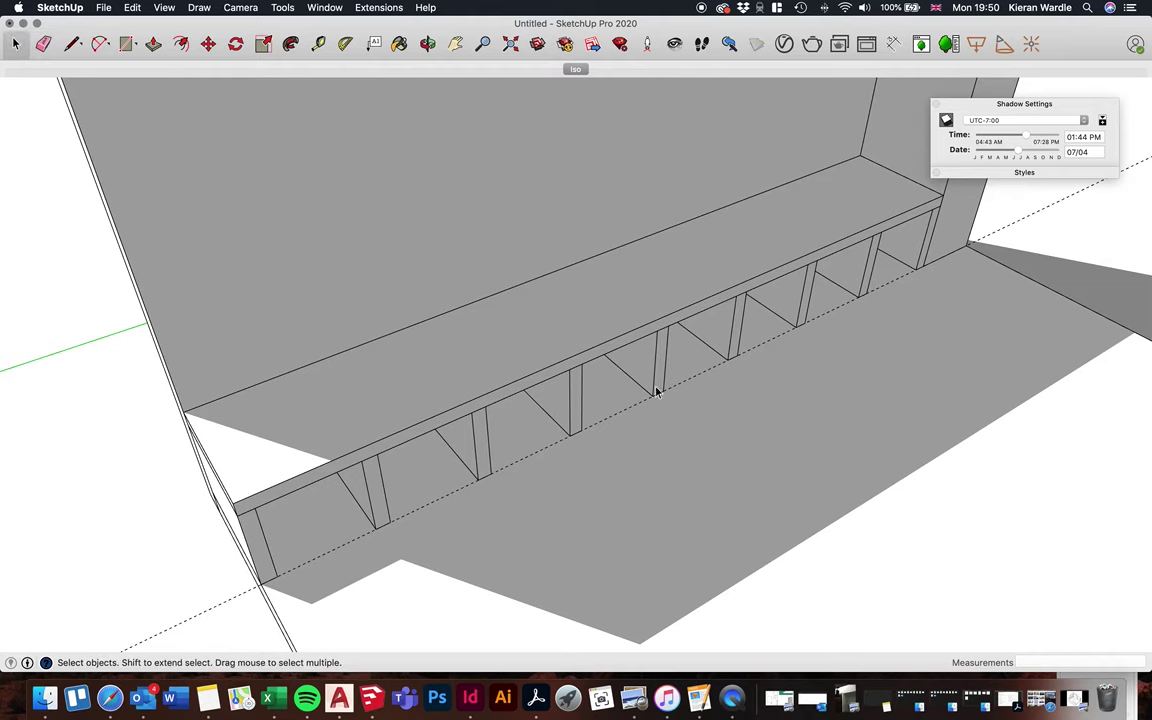
triple_click(650, 370)
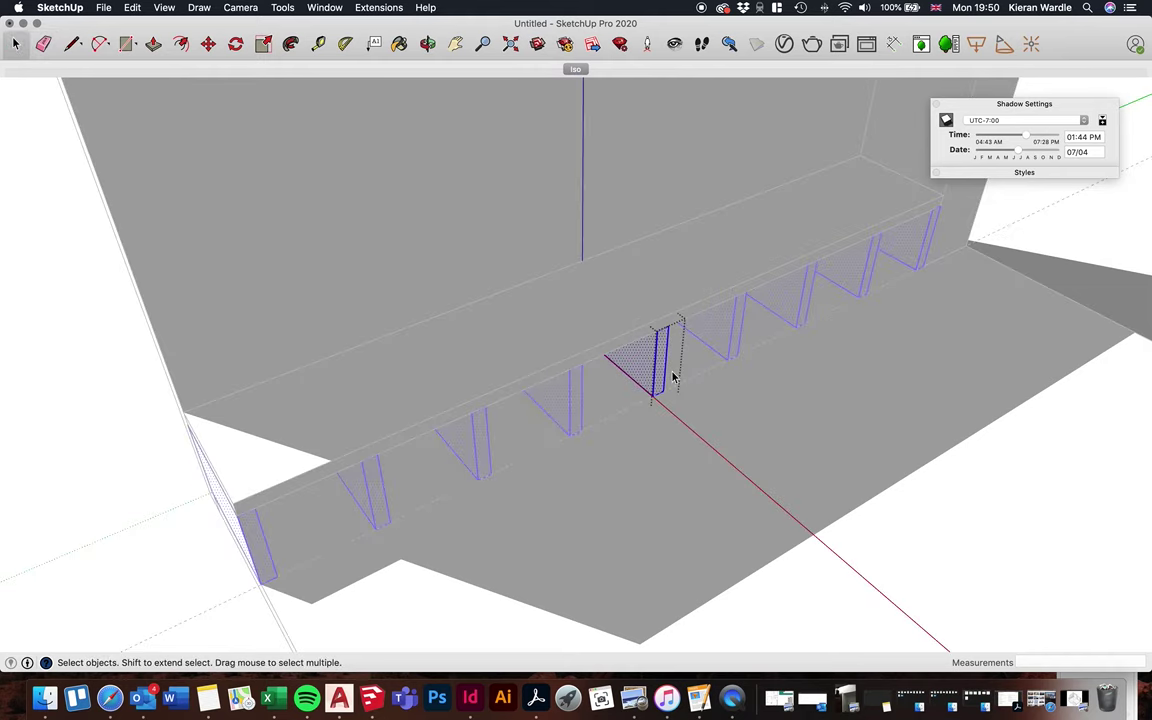
scroll(656, 388, "up", 3)
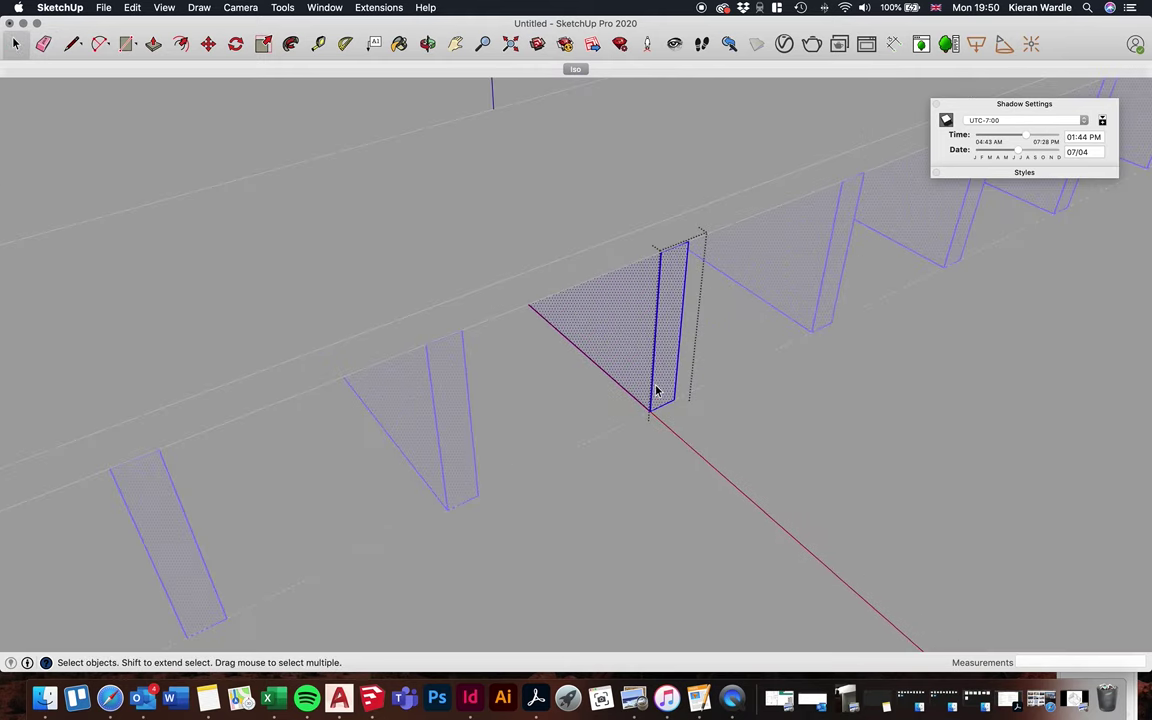
scroll(332, 154, "down", 5)
left_click(153, 44)
left_click_drag(443, 253, 589, 265)
key("Escape")
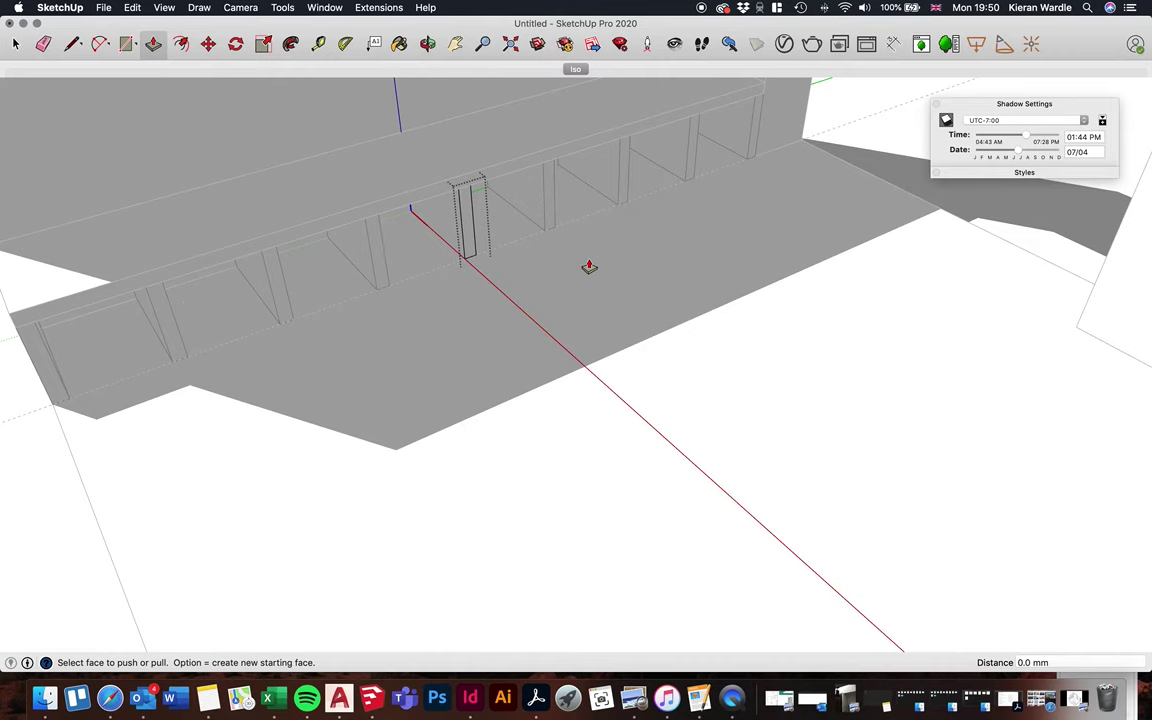
left_click(15, 44)
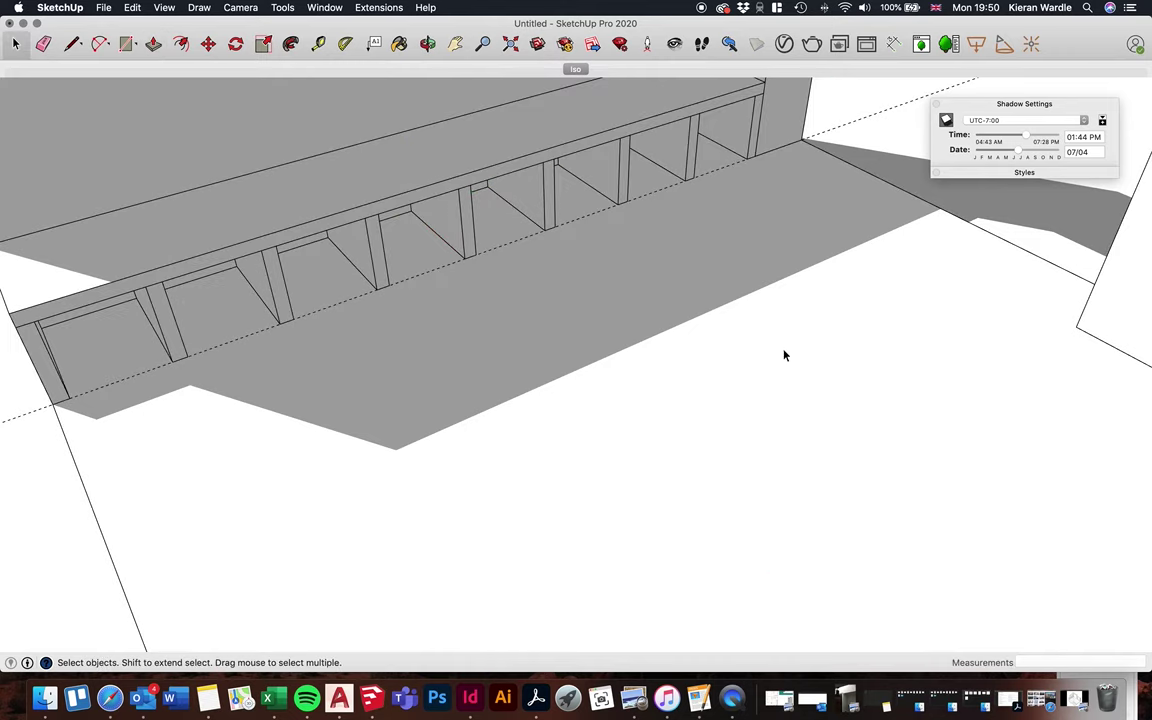
Return to the Iso scene and delete the dashed guide line crossing the room
left_click(577, 69)
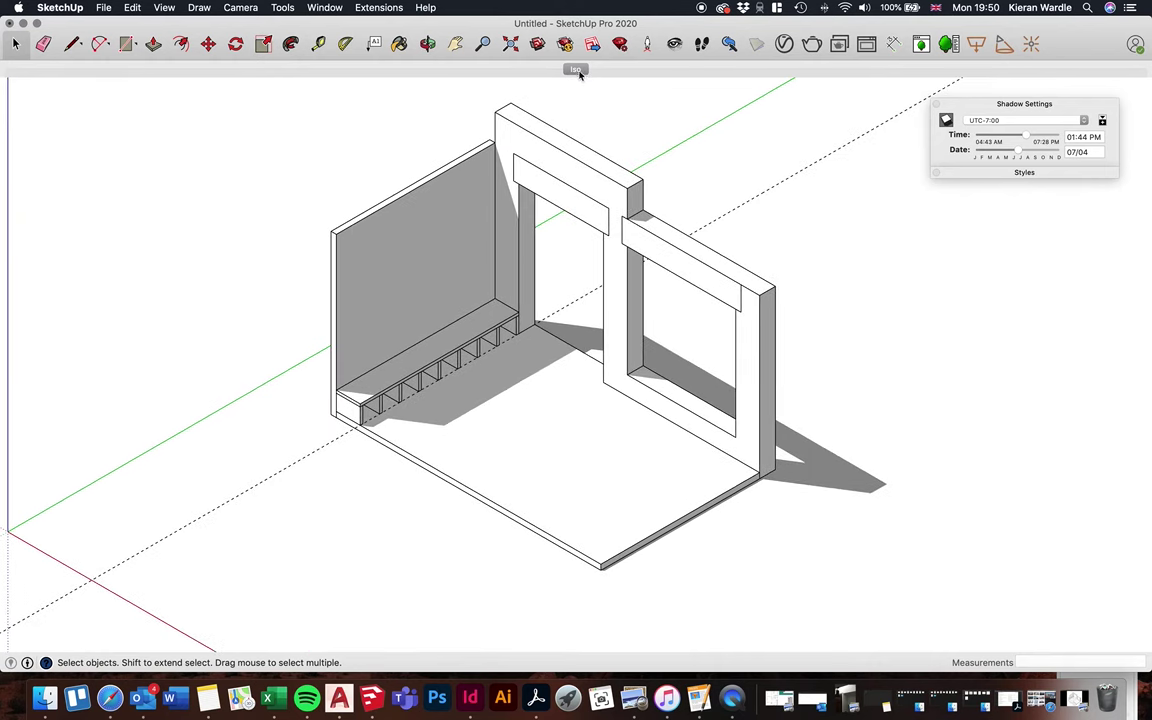
left_click(578, 303)
key("Delete")
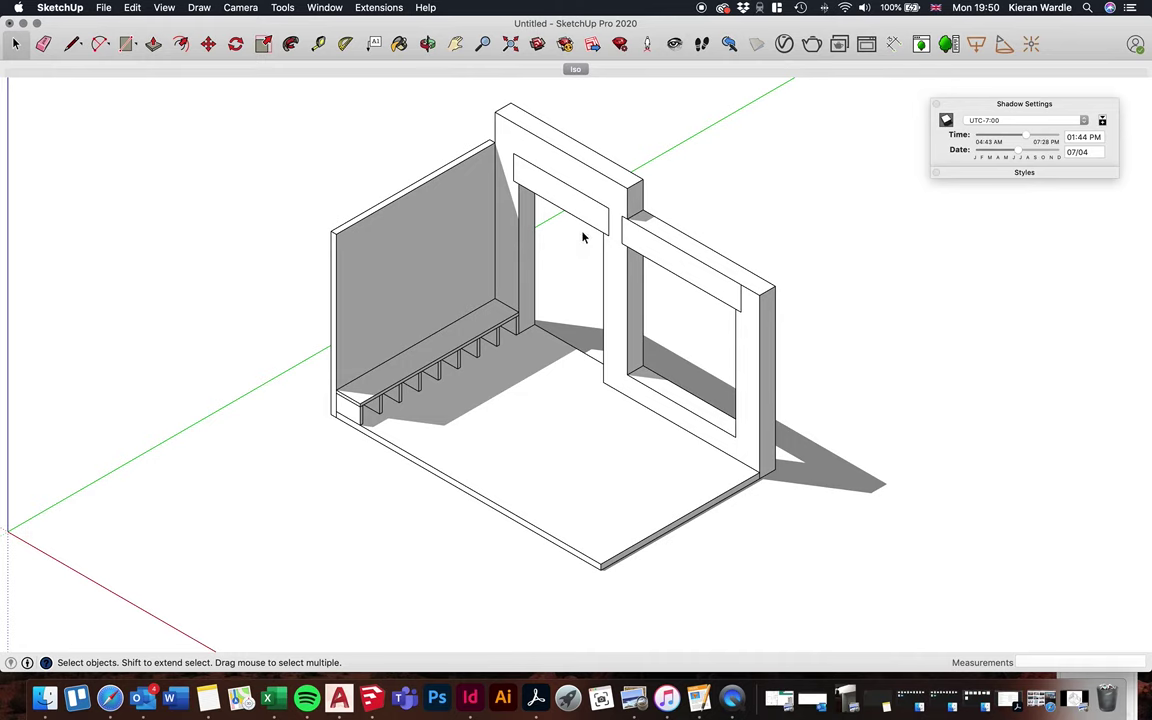
Turn off the shadows and review the HiddenLine style and its edge settings
left_click(946, 121)
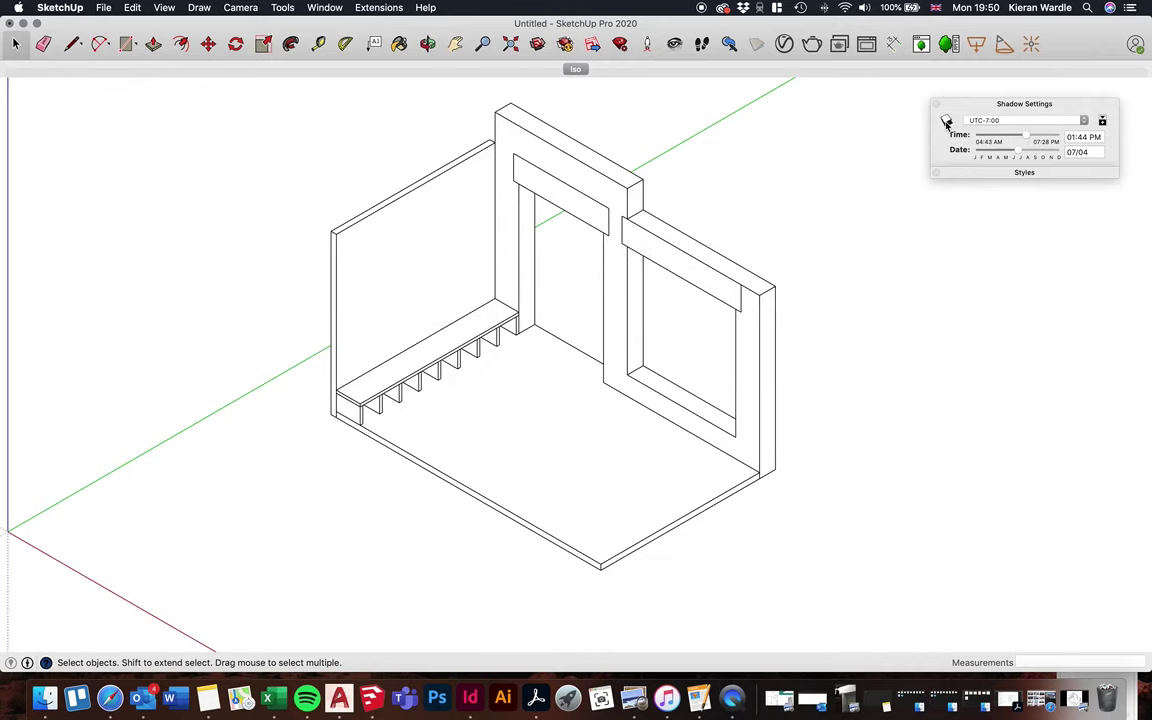
left_click(980, 173)
left_click(997, 247)
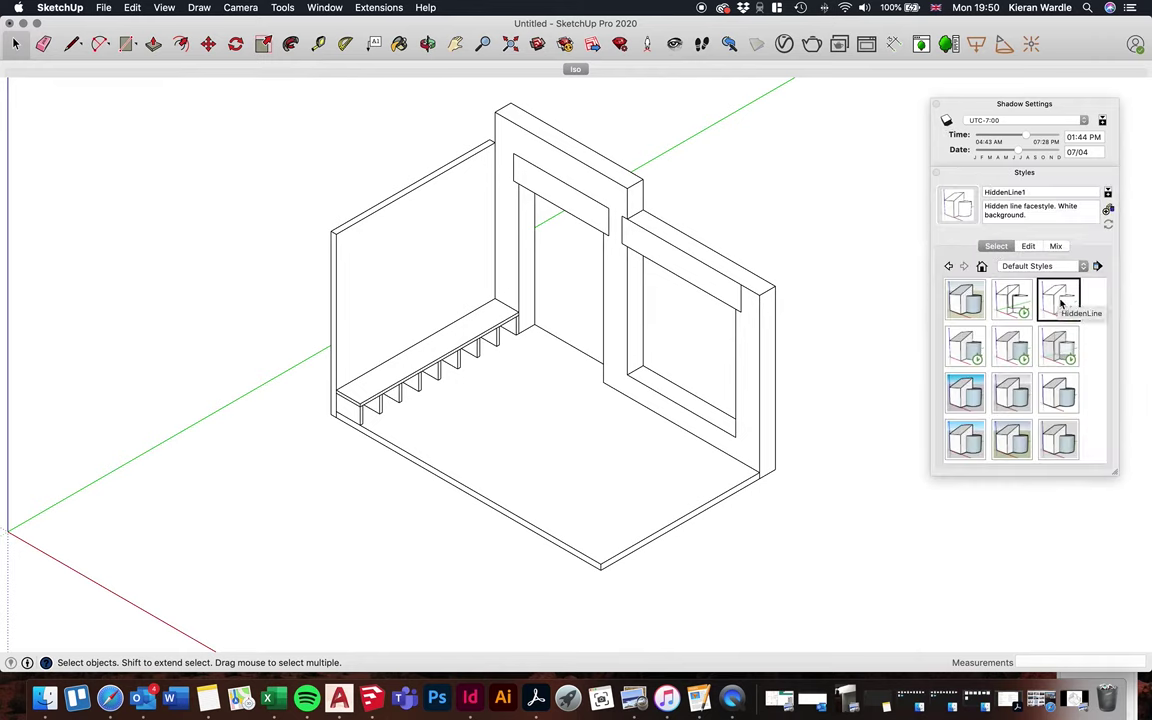
left_click(1032, 247)
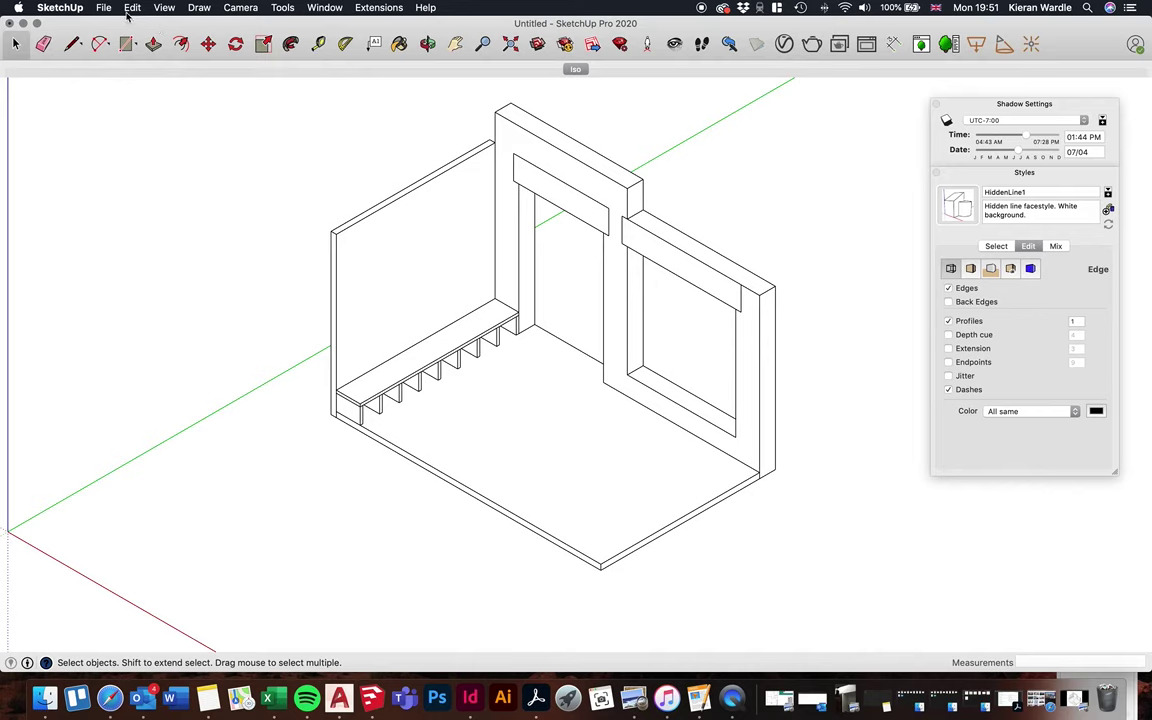
left_click(1021, 173)
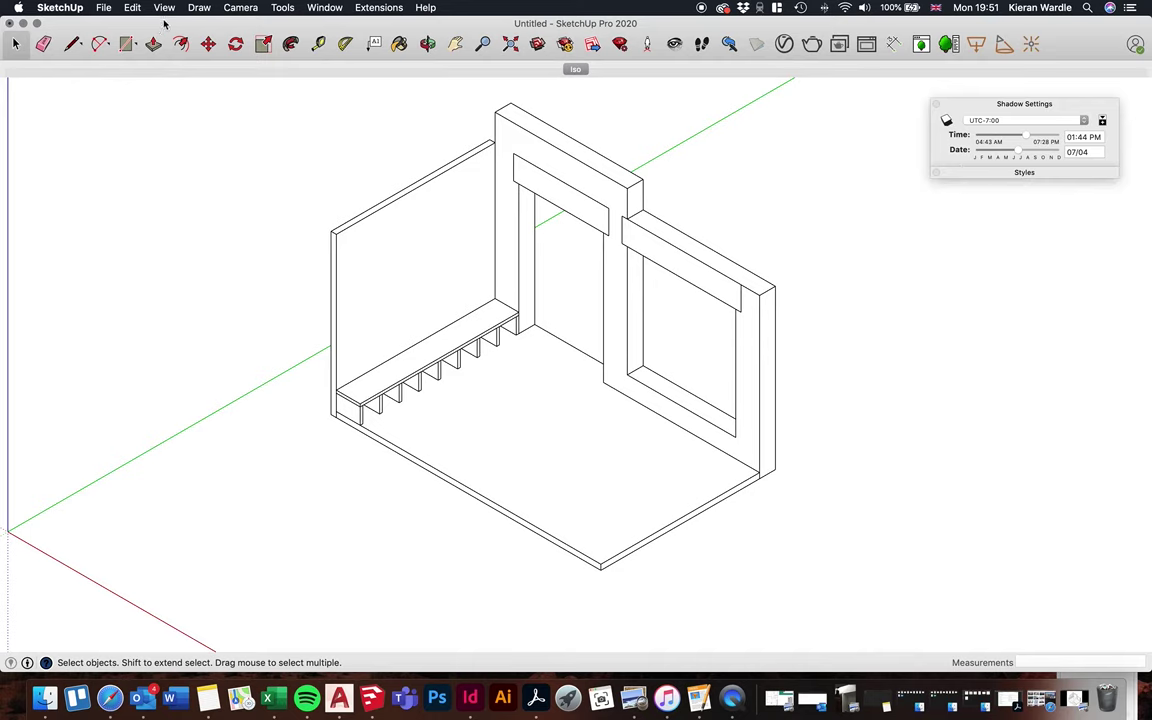
Start a 2D graphic export of the Iso view to the Desktop, keeping PDF as the file format
left_click(104, 8)
mouse_move(203, 218)
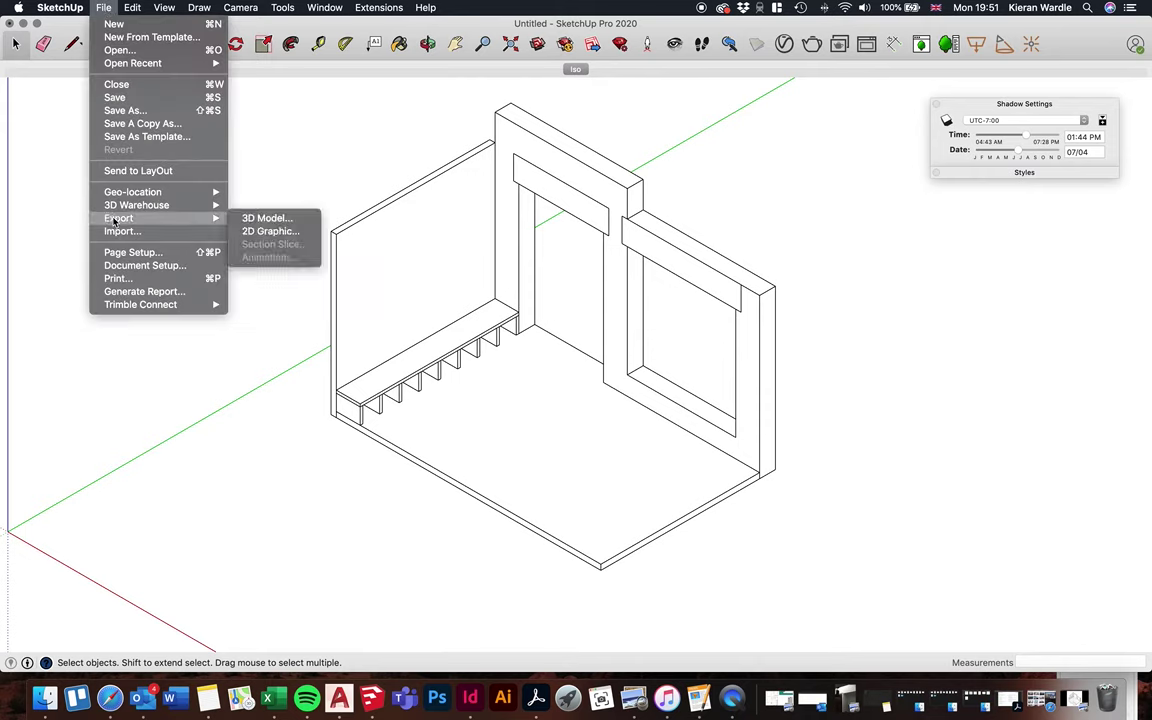
left_click(263, 232)
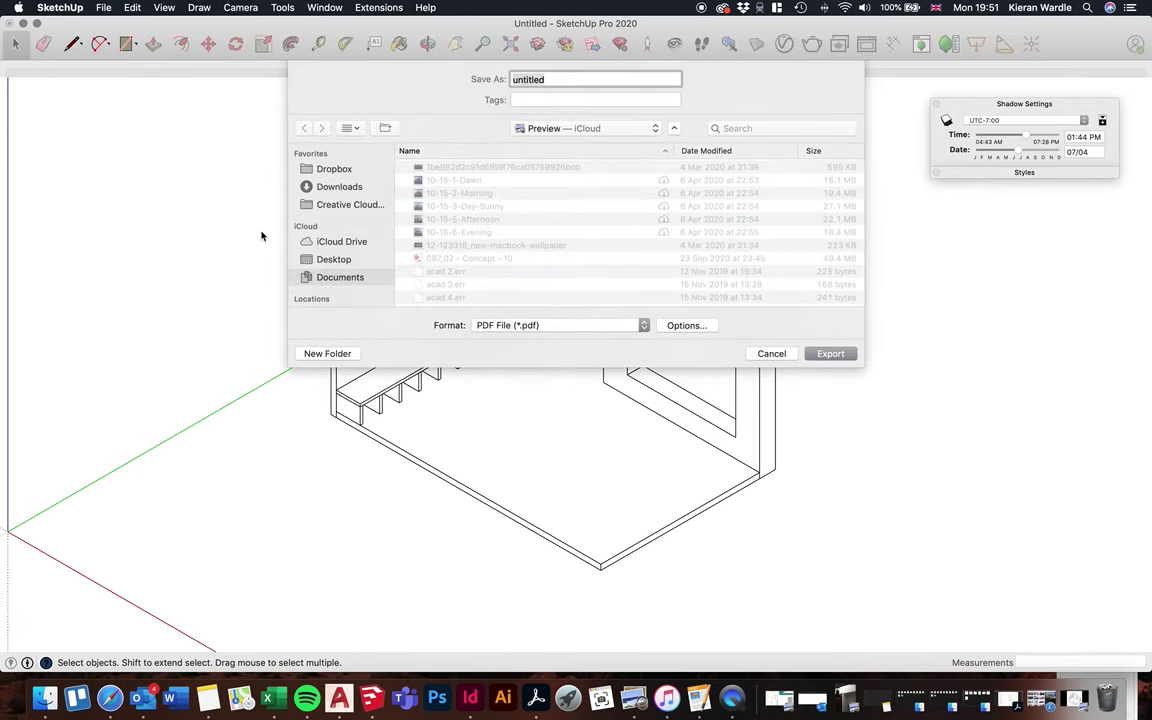
left_click(318, 259)
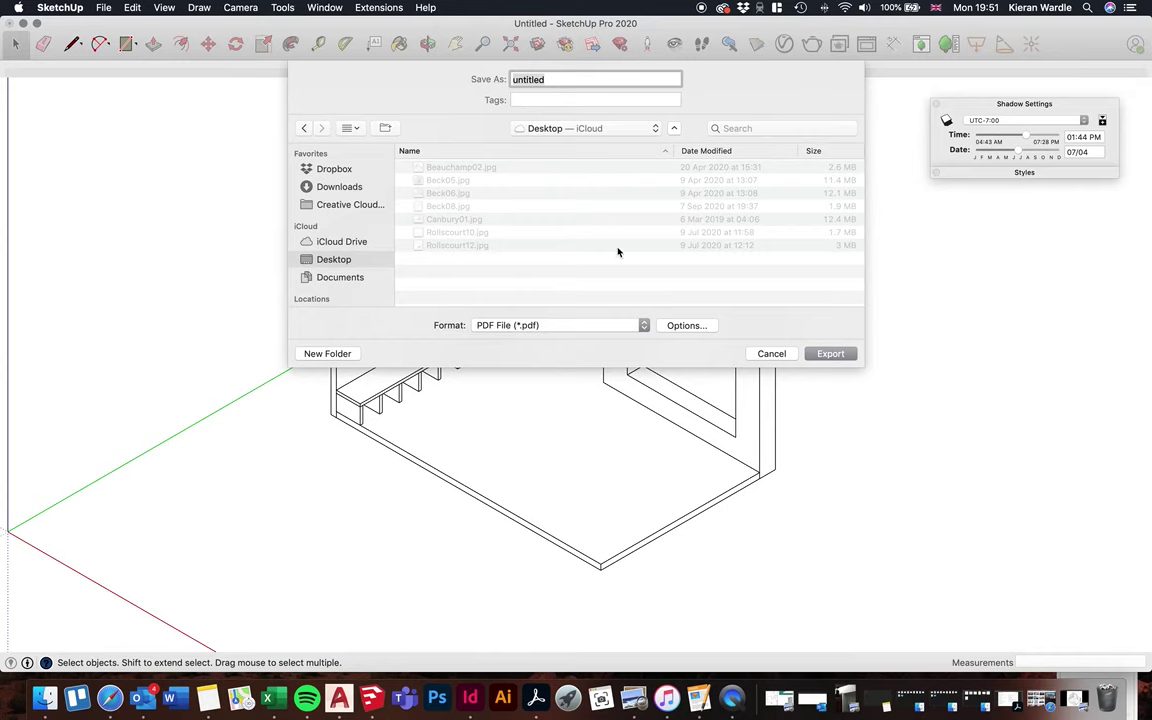
left_click(585, 325)
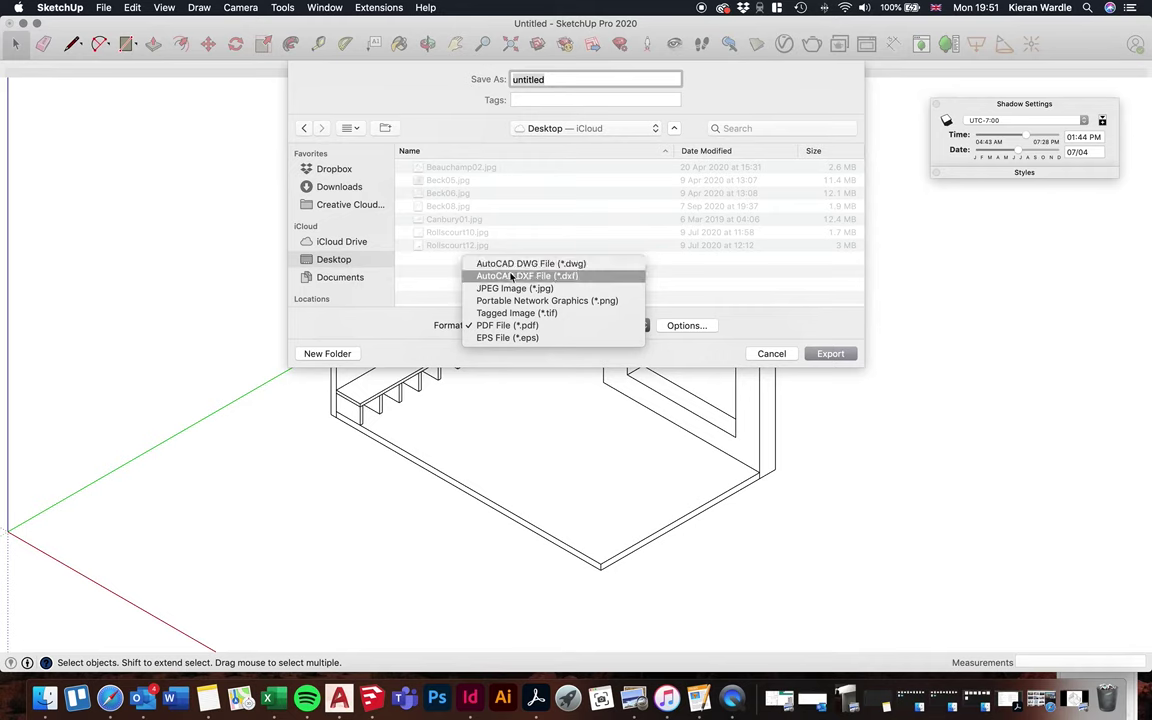
left_click(498, 327)
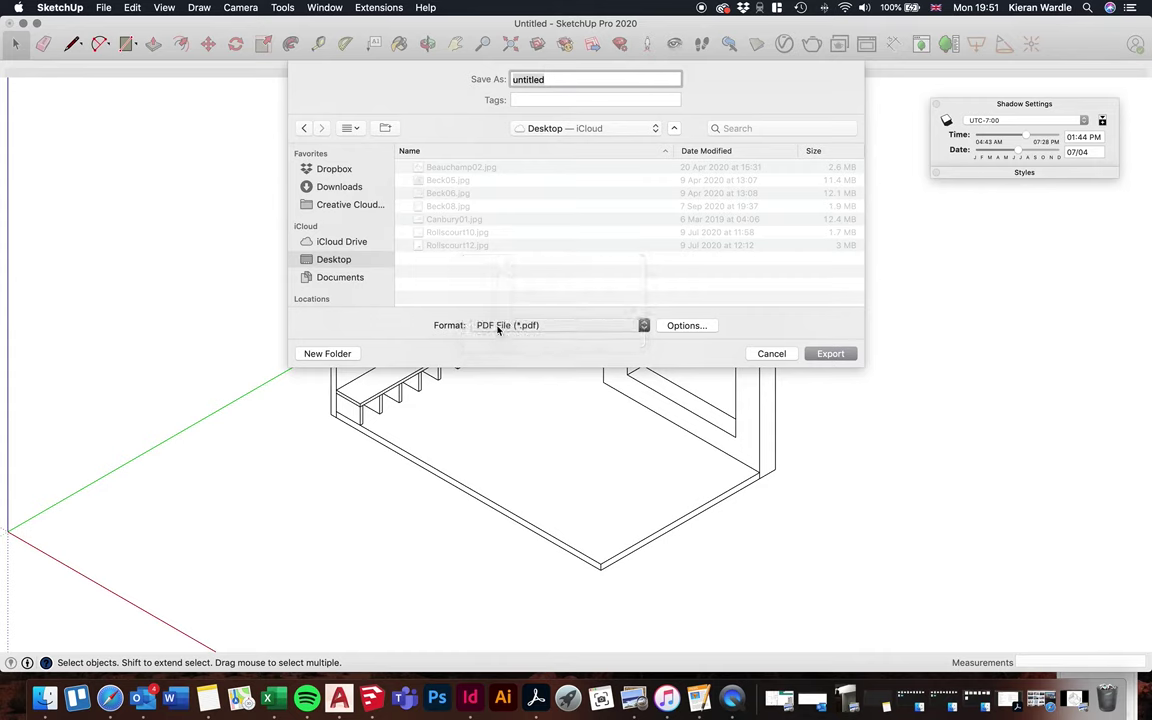
Set the line scale to 0.25 in the PDF export options and accept them
left_click(686, 325)
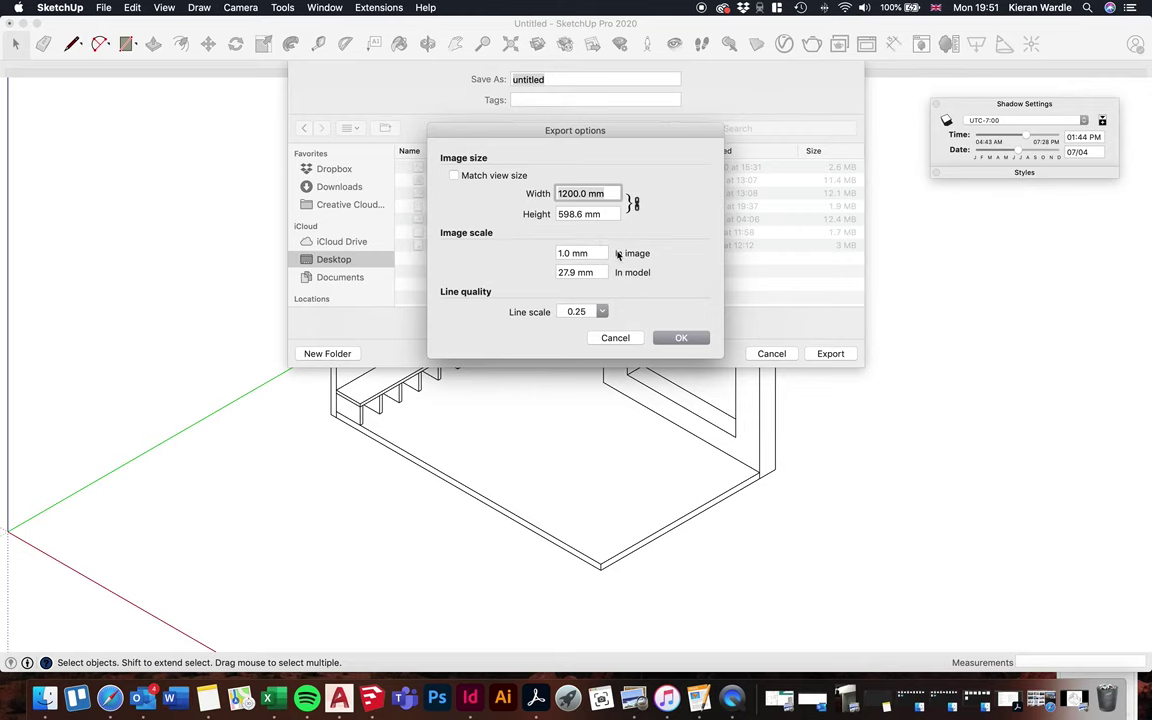
left_click(598, 311)
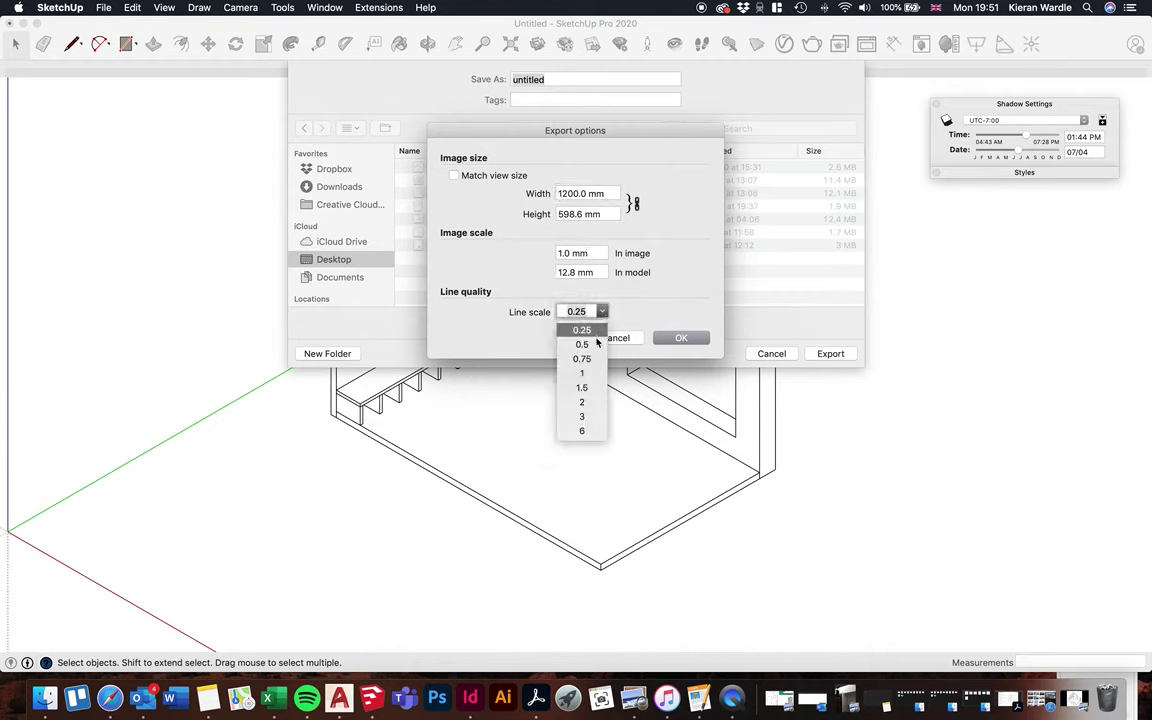
left_click(582, 333)
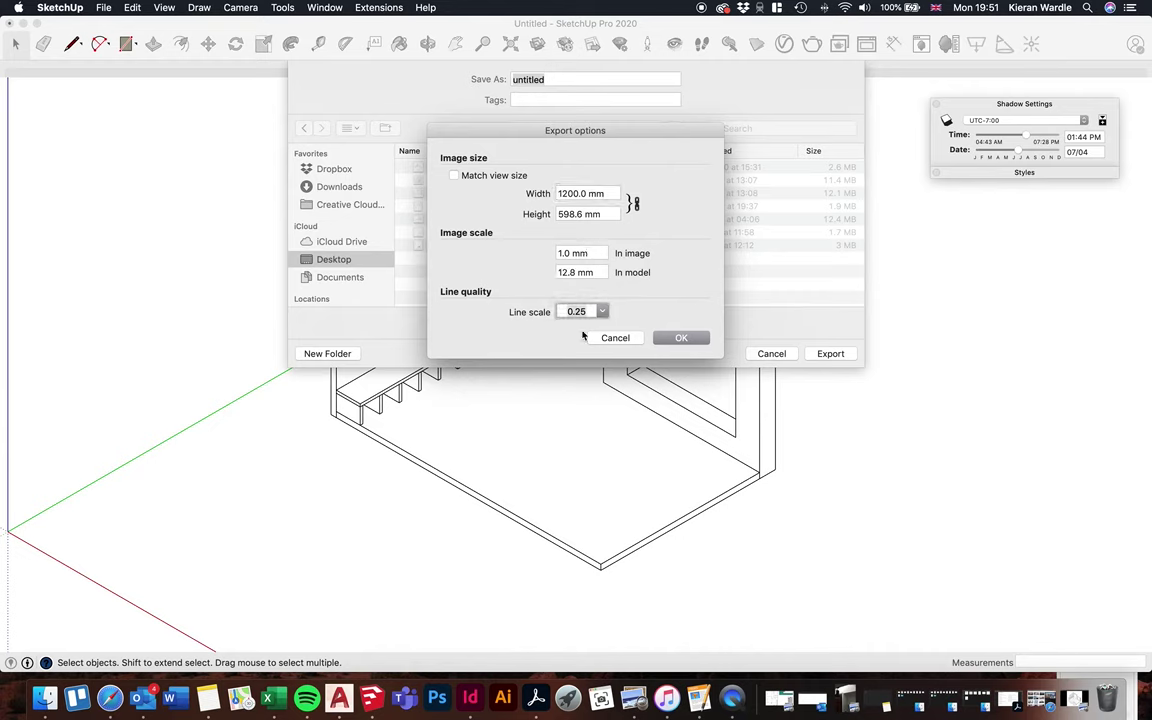
left_click(667, 340)
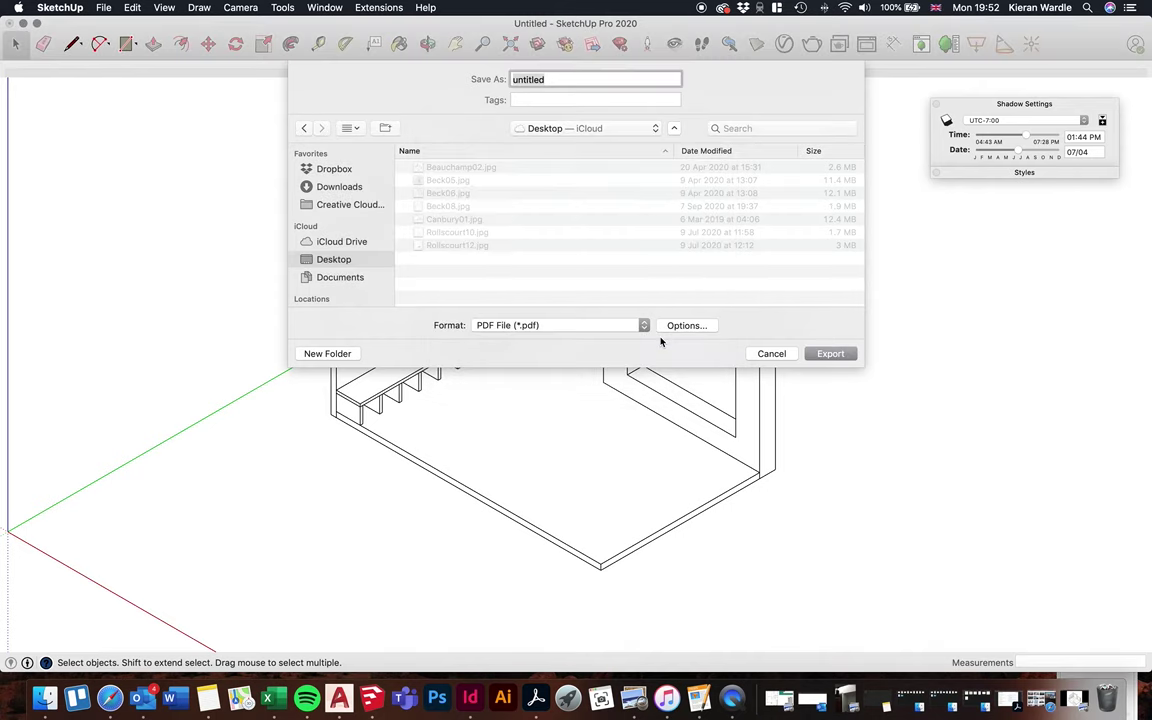
Name the PDF Iso Drawing and export it
left_click(564, 80)
left_click_drag(564, 80, 412, 80)
type("d")
key("BackSpace")
type("Iso Drawing")
left_click(829, 353)
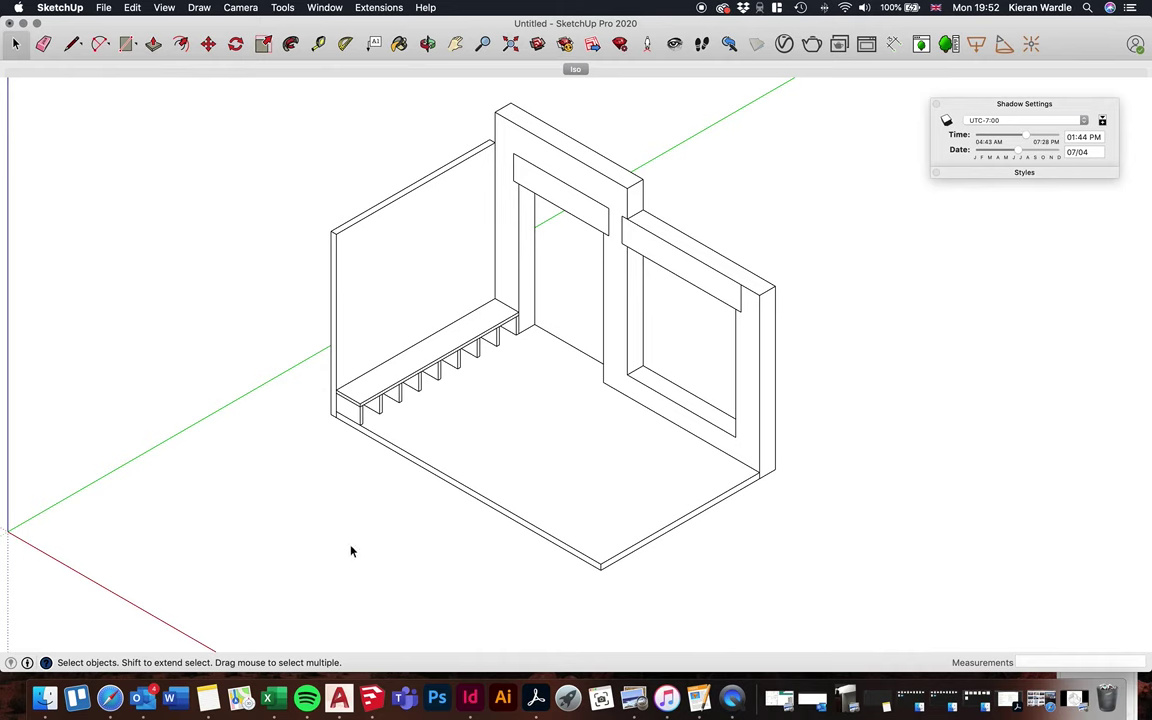
Clear the open windows from the desktop and open the exported Iso Drawing.pdf in Preview
left_click(23, 22)
left_click(239, 104)
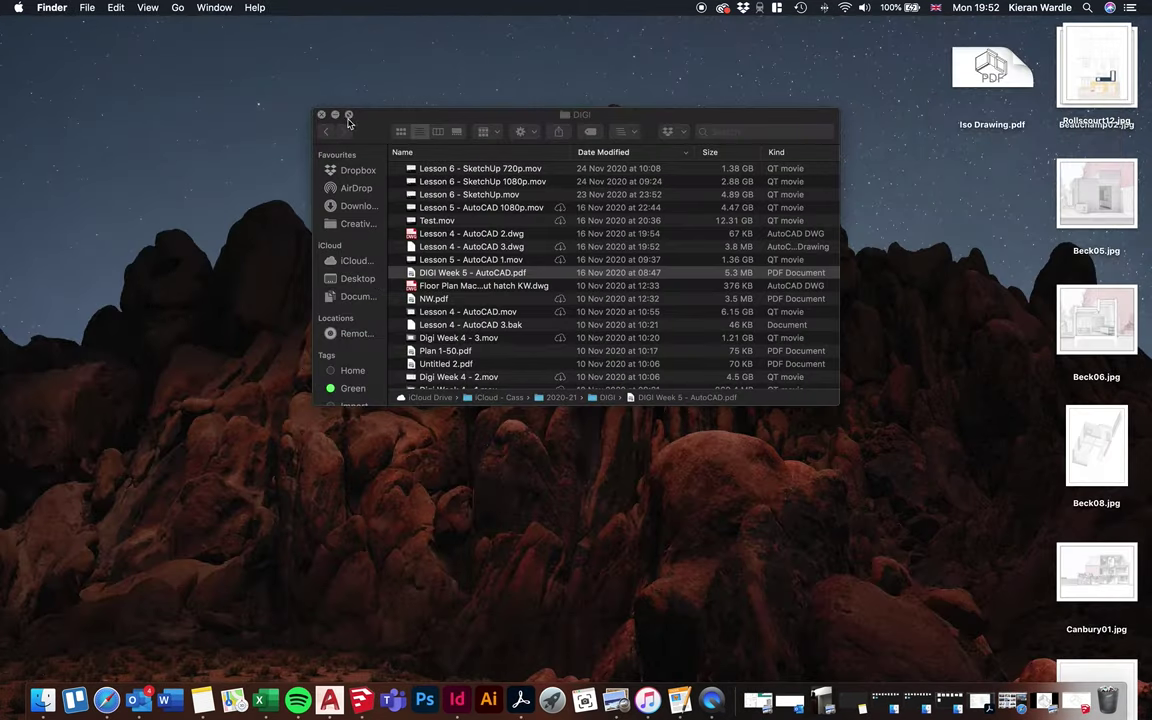
left_click(321, 115)
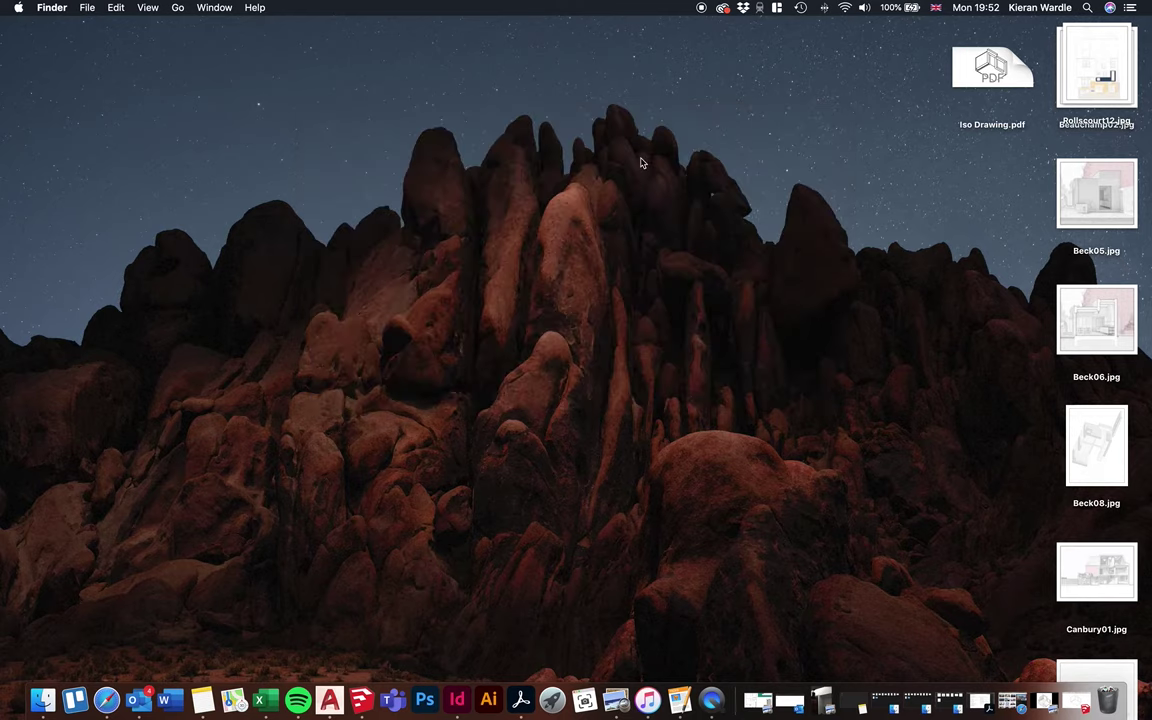
double_click(994, 73)
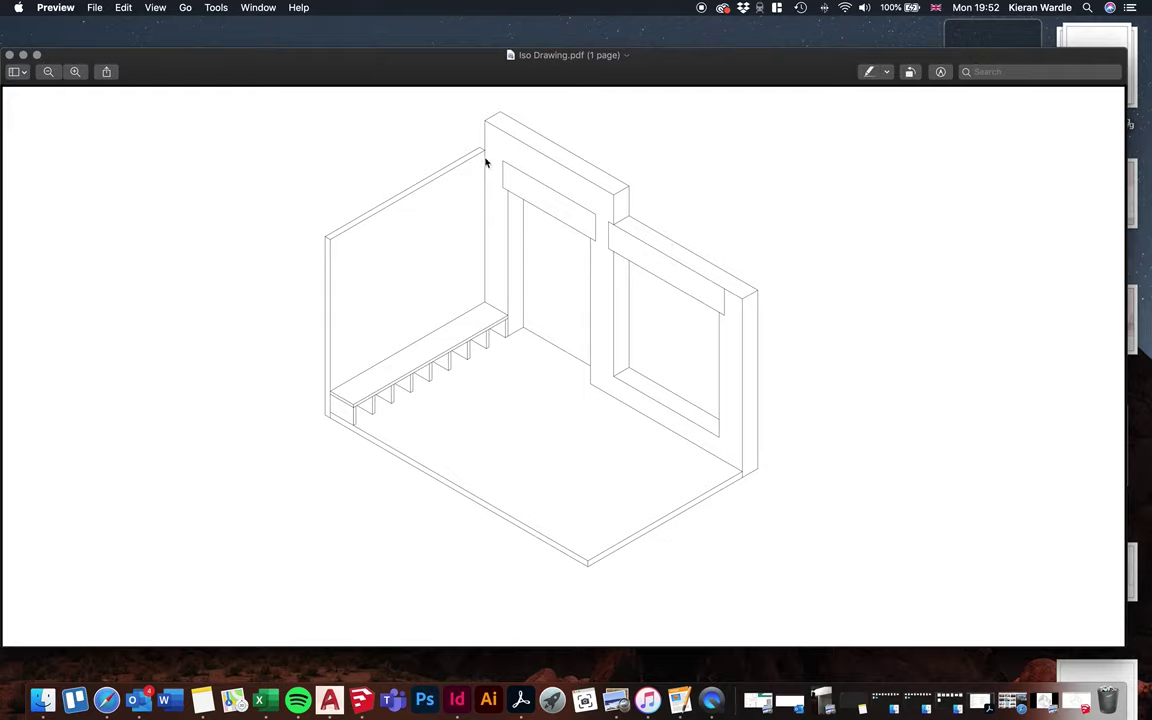
Zoom in to examine the linework around the bench and door opening in the exported drawing, and close the PDF
left_click(76, 72)
left_click(76, 72)
scroll(723, 456, "up", 3)
scroll(723, 456, "up", 10)
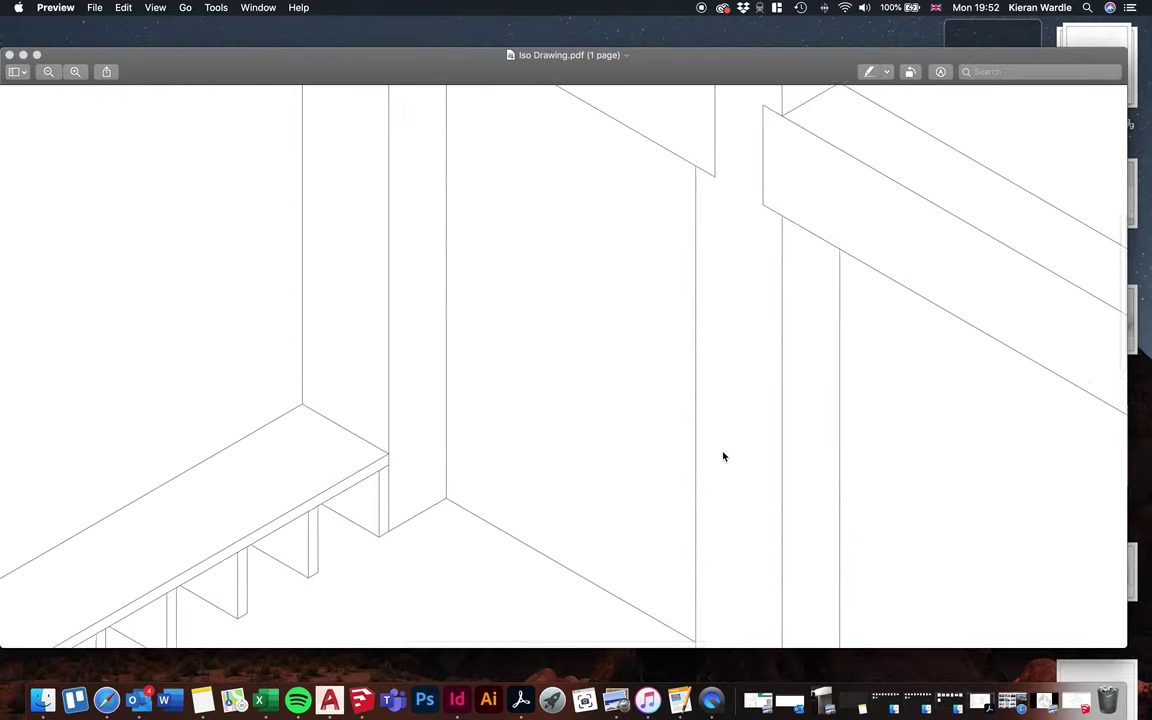
left_click(9, 55)
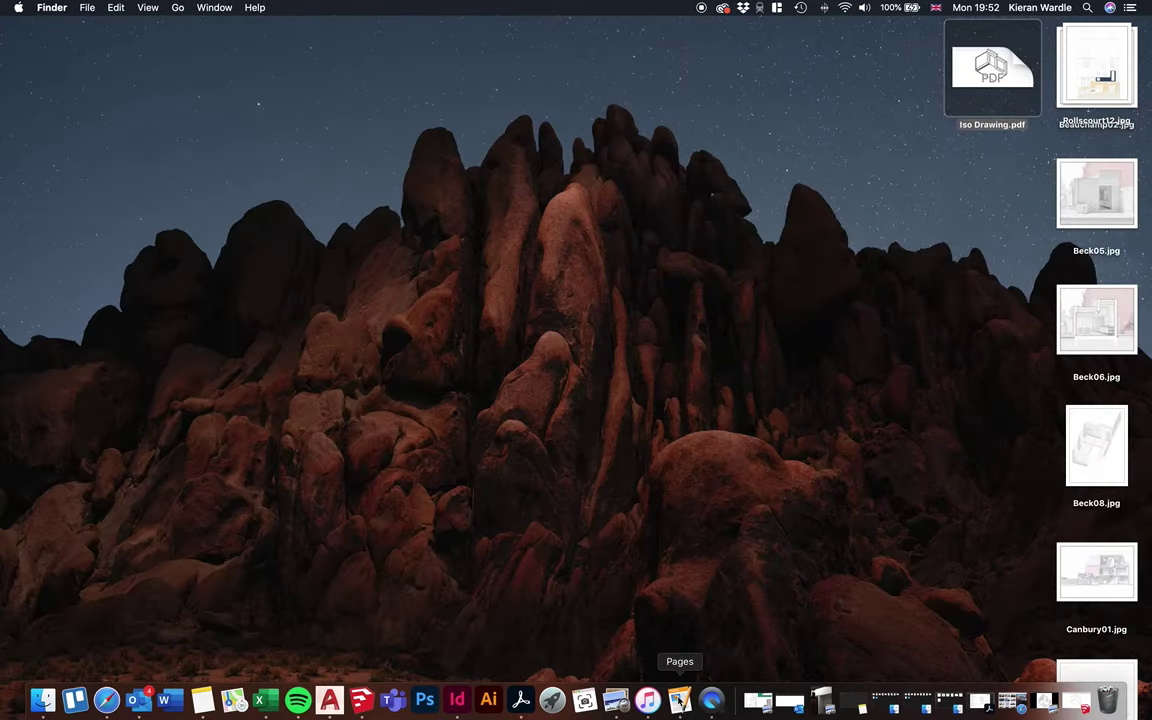
Switch back to SketchUp and turn on shadows for the isometric view of the room model
left_click(361, 699)
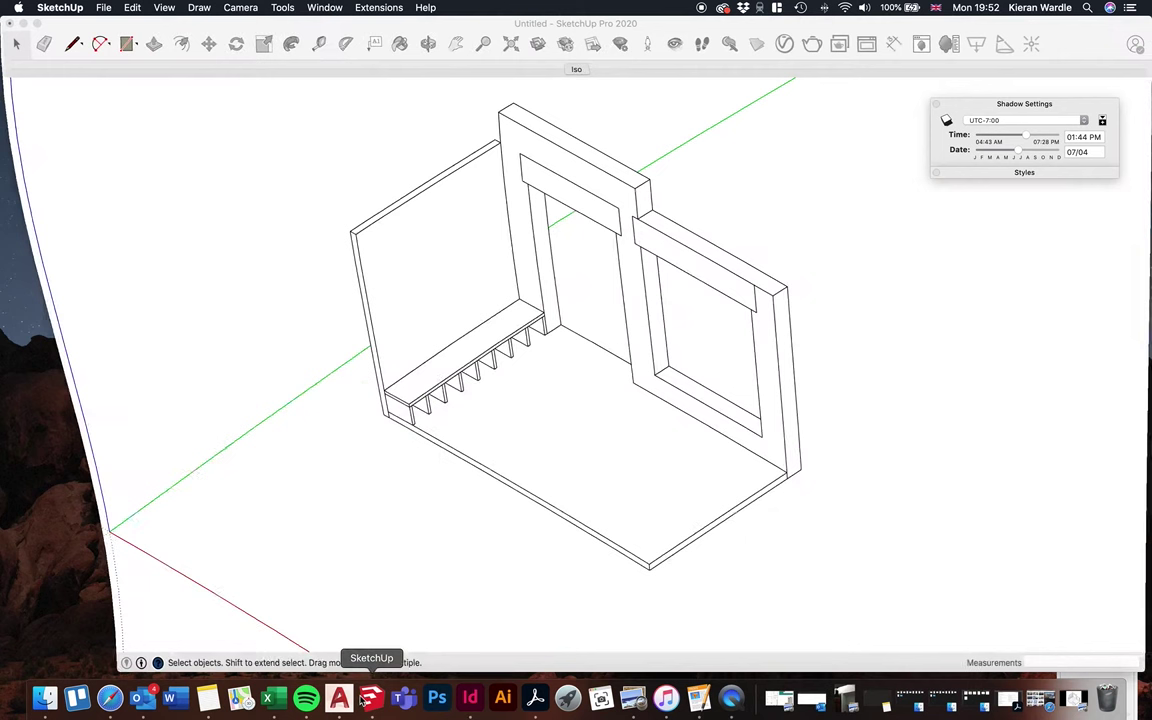
left_click(947, 120)
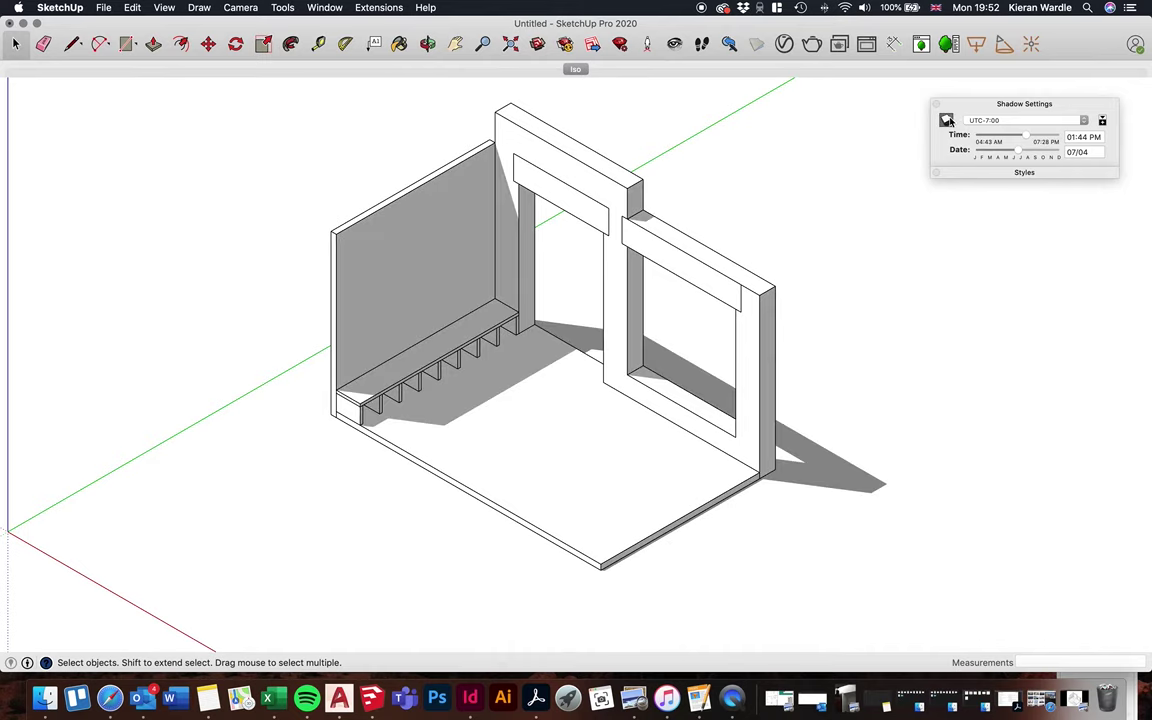
Open the render settings in the V-Ray Asset Editor and set the output image width to 2000 at 16:9 widescreen
left_click(784, 43)
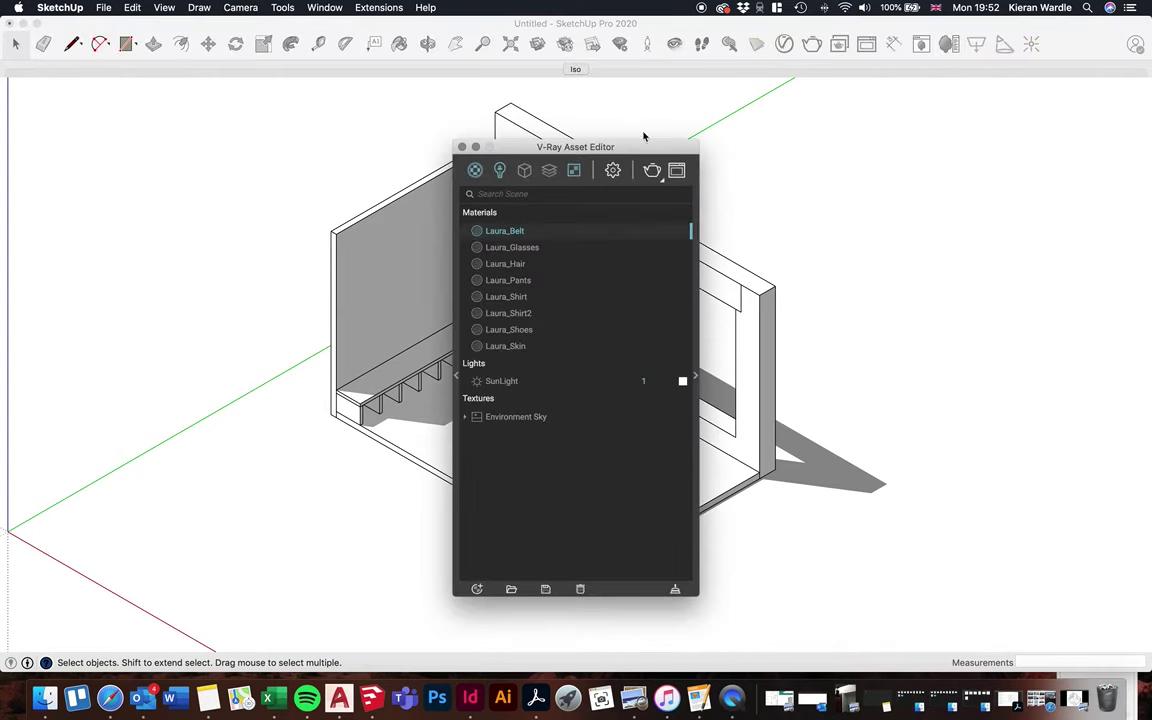
left_click(612, 170)
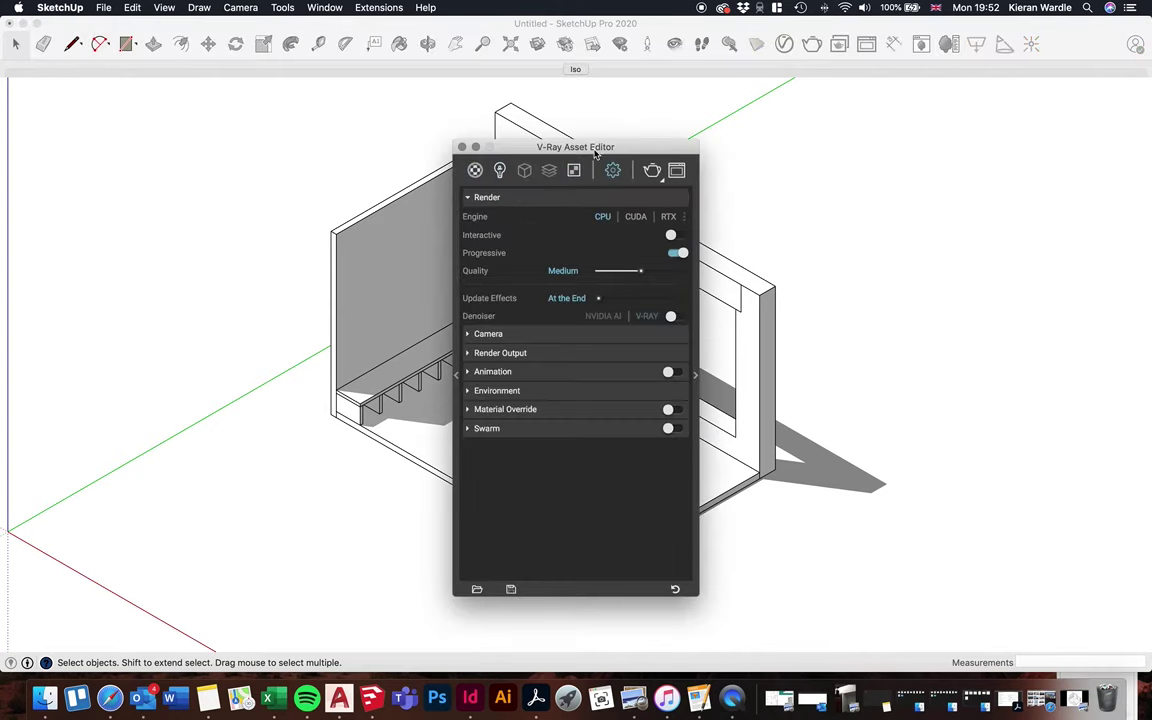
left_click_drag(596, 154, 925, 108)
left_click(818, 307)
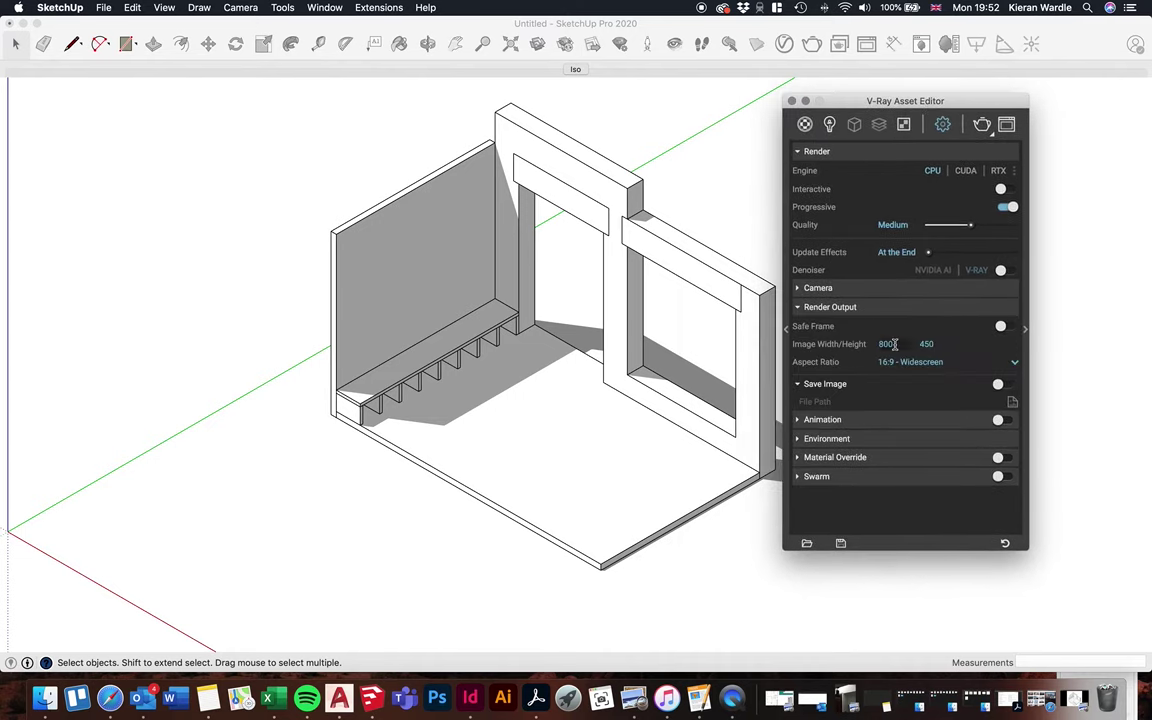
type("2000")
key("Return")
Enable V-Ray's material override with a light grey colour of 0.851 RGB and render the isometric view
left_click(803, 457)
left_click(1005, 457)
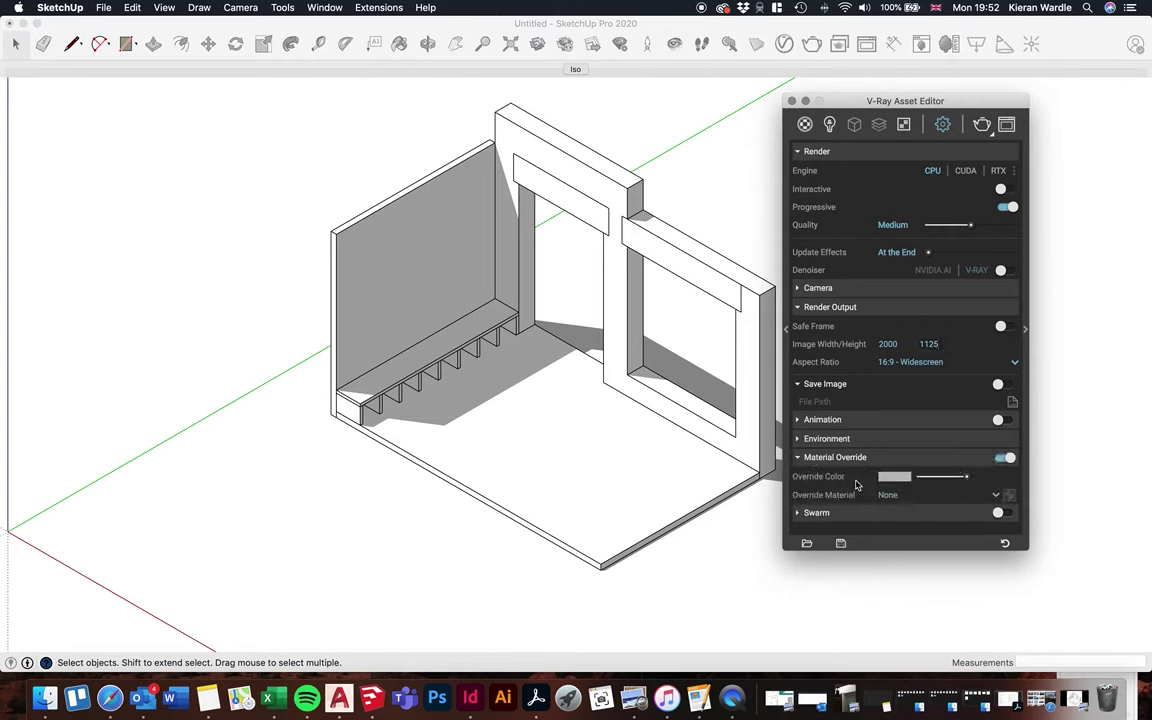
left_click(894, 477)
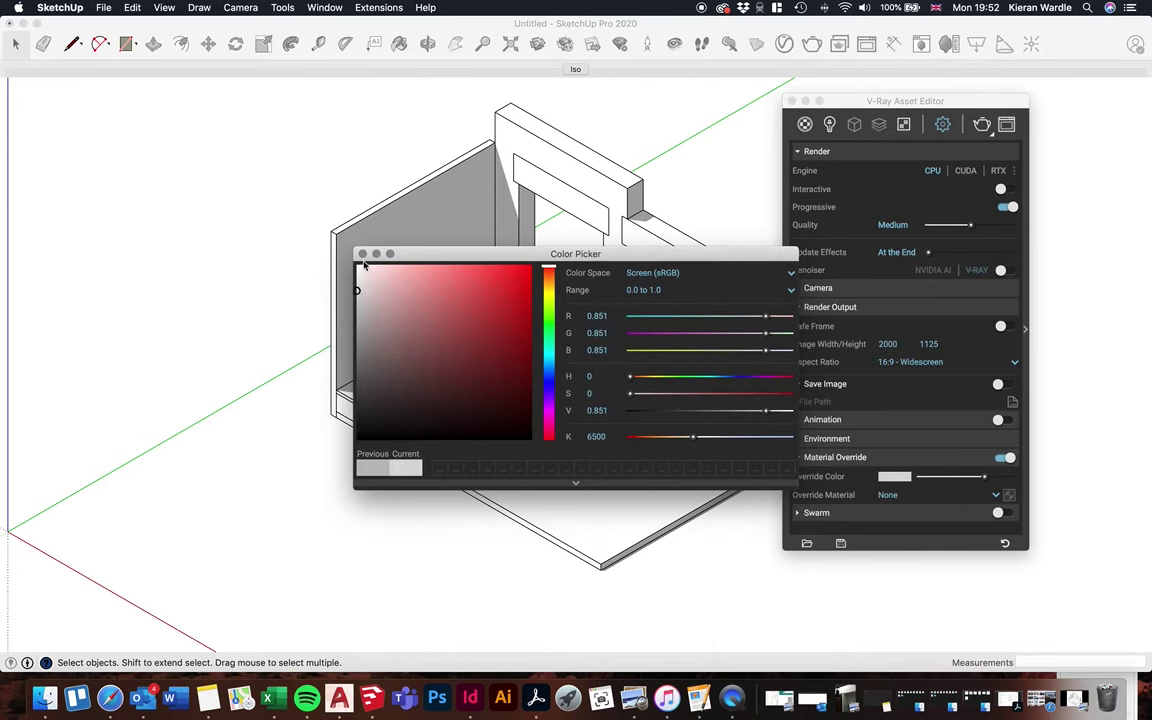
left_click(362, 254)
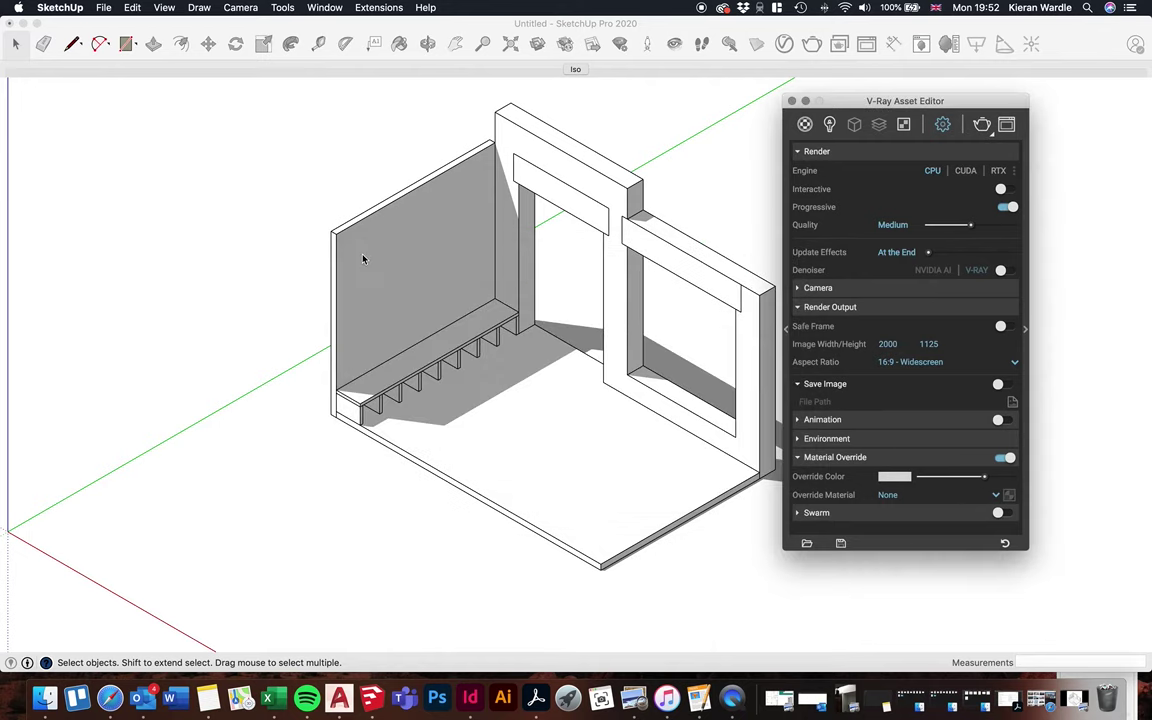
left_click(983, 125)
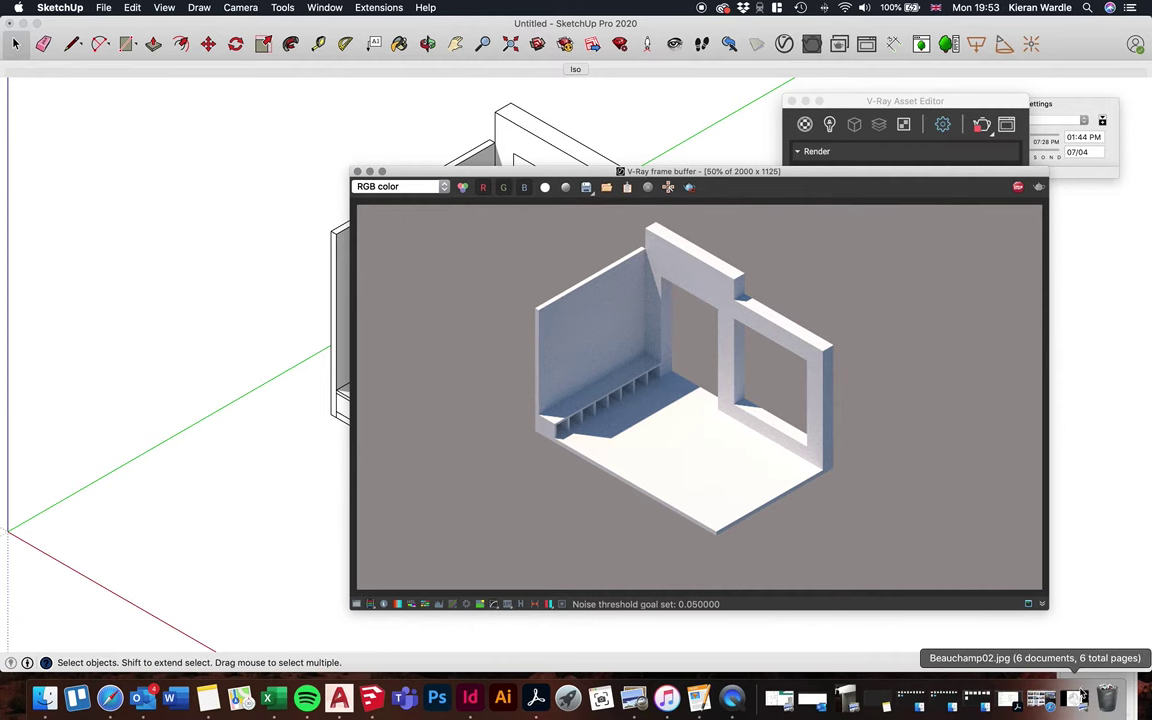
Look through the reference drawings Beauchamp02.jpg, Beck05.jpg and Beck06.jpg in Preview, and return to SketchUp
left_click(1035, 700)
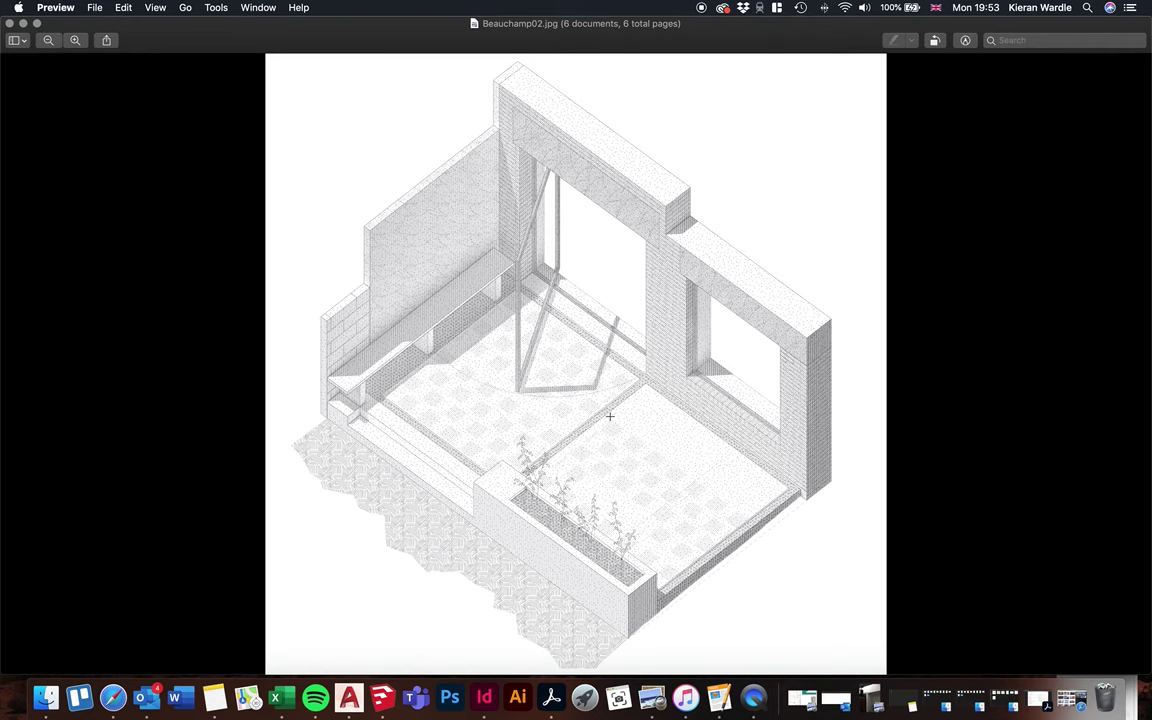
key("Right")
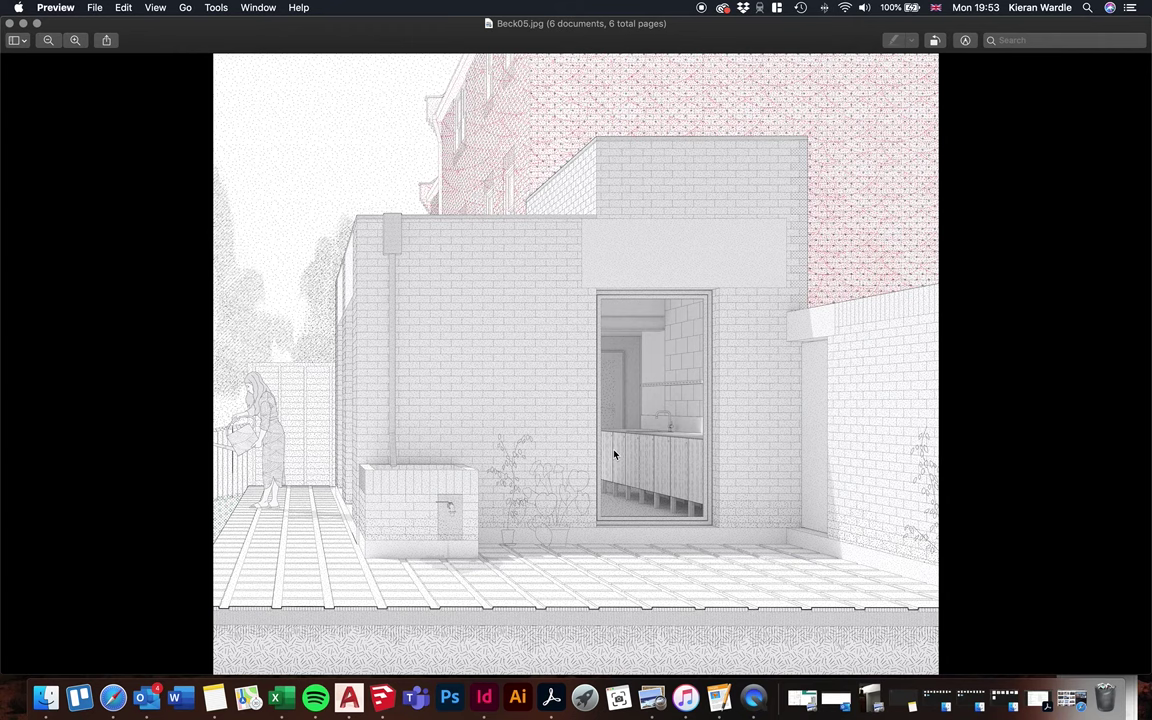
key("Right")
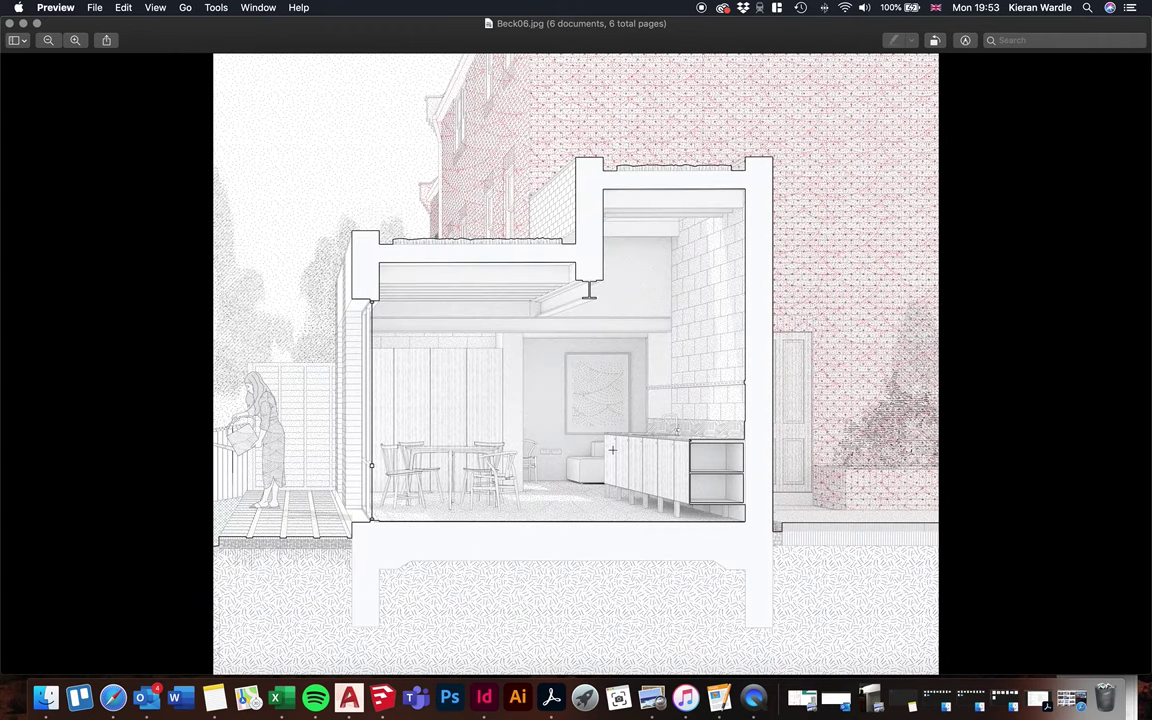
left_click(23, 22)
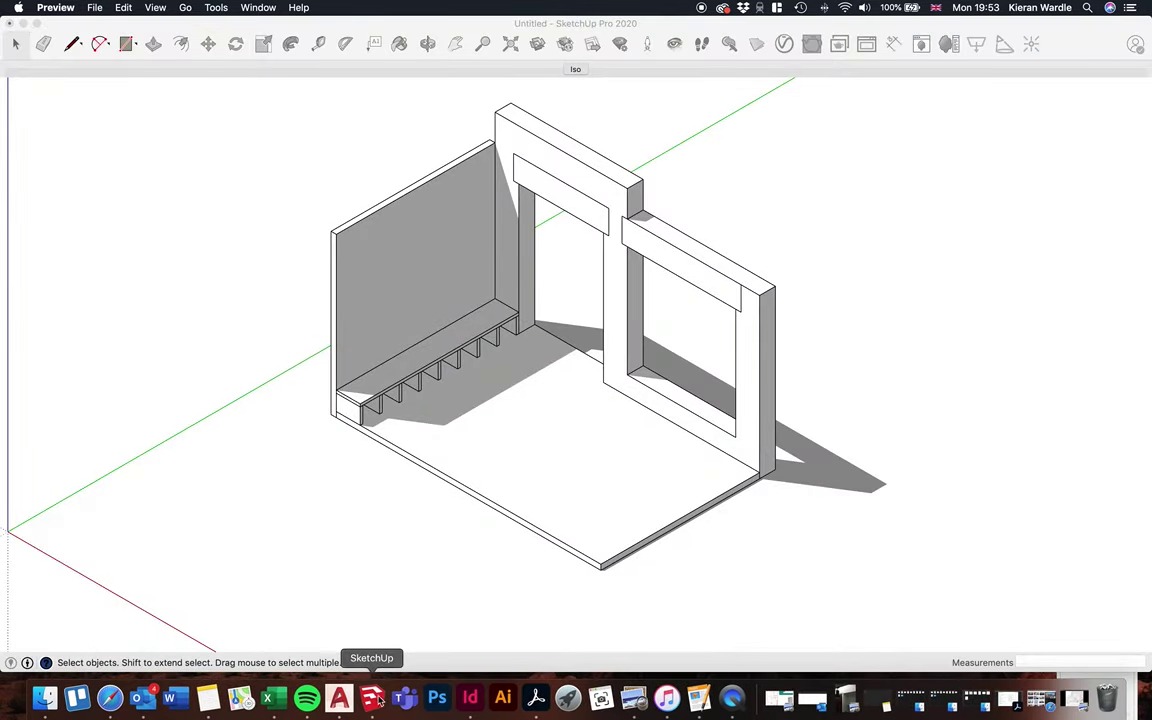
Bring the V-Ray render back up, and close the frame buffer and the Asset Editor
left_click(890, 40)
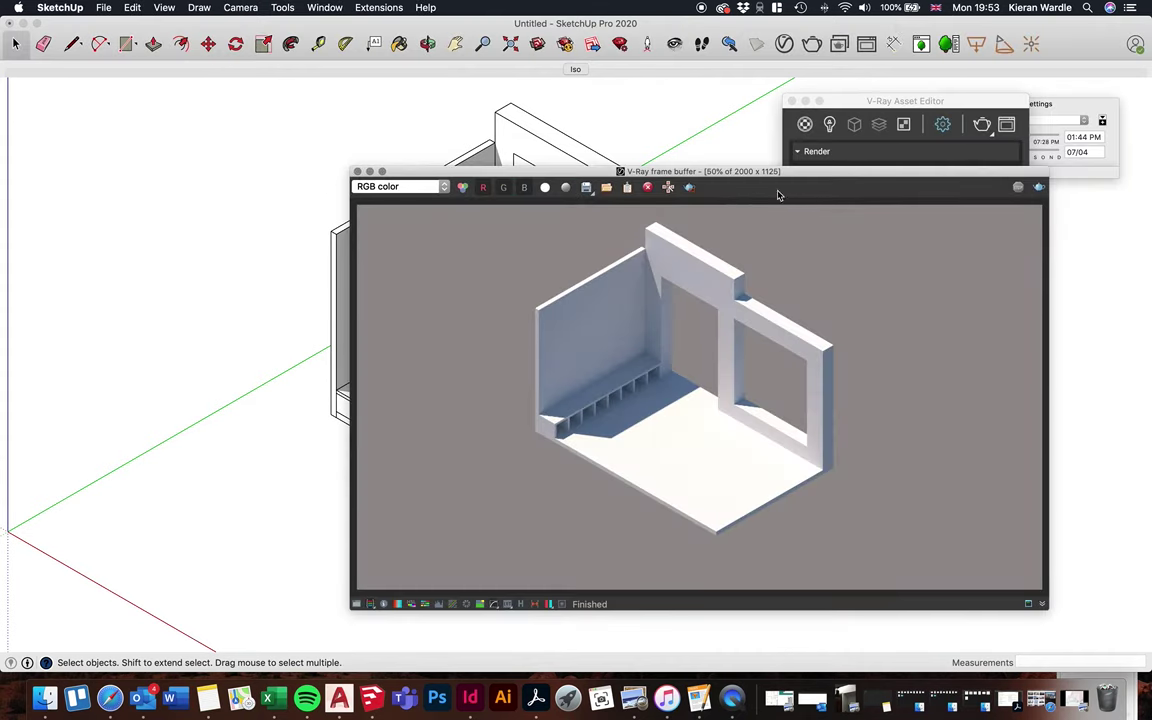
left_click(359, 171)
left_click(790, 102)
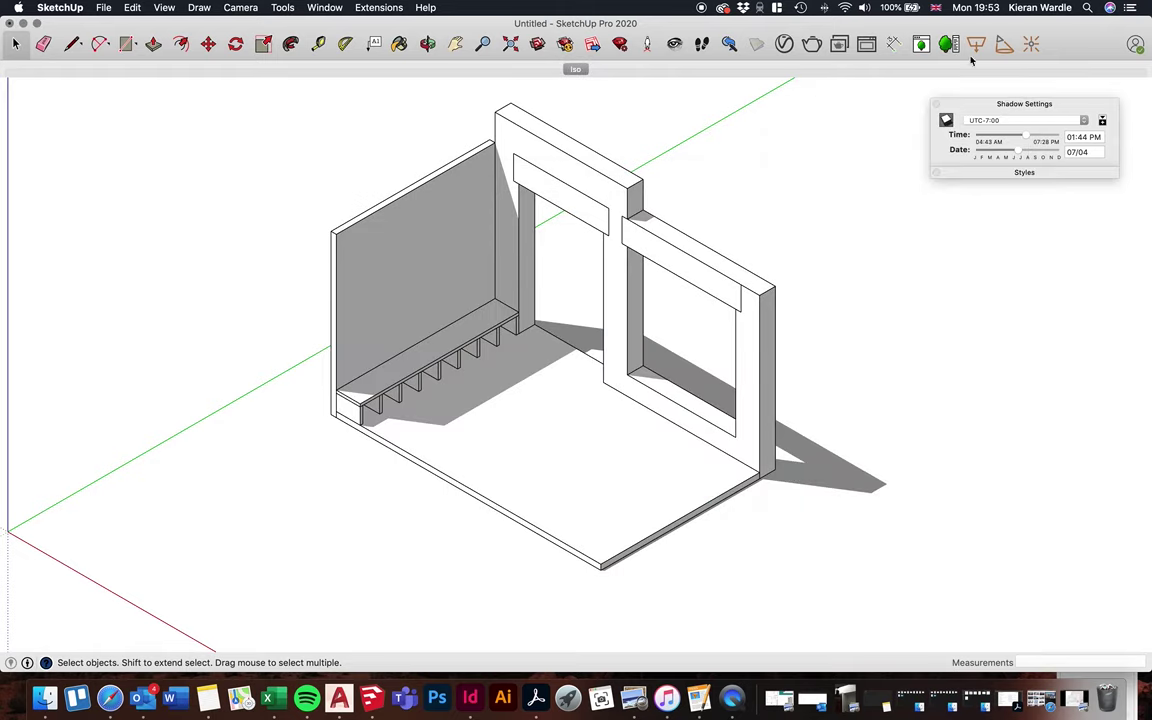
Turn off edges and profiles in the HiddenLine1 style so that only the shadows are drawn
left_click(968, 173)
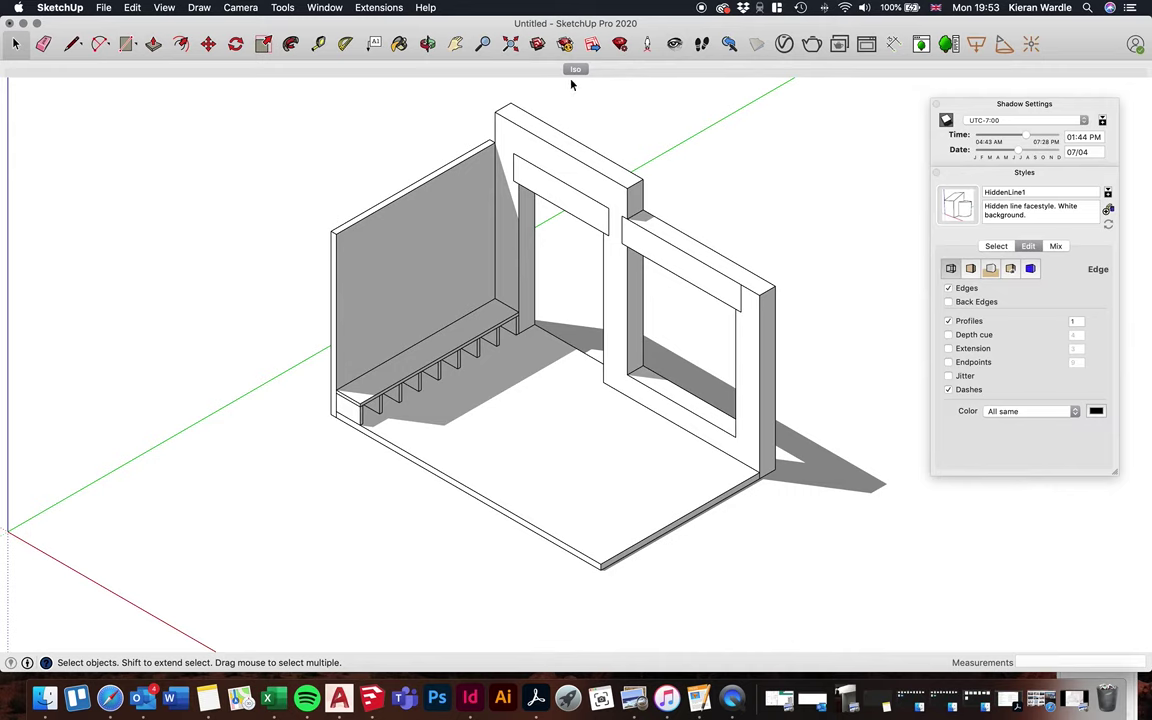
left_click(949, 288)
left_click(949, 321)
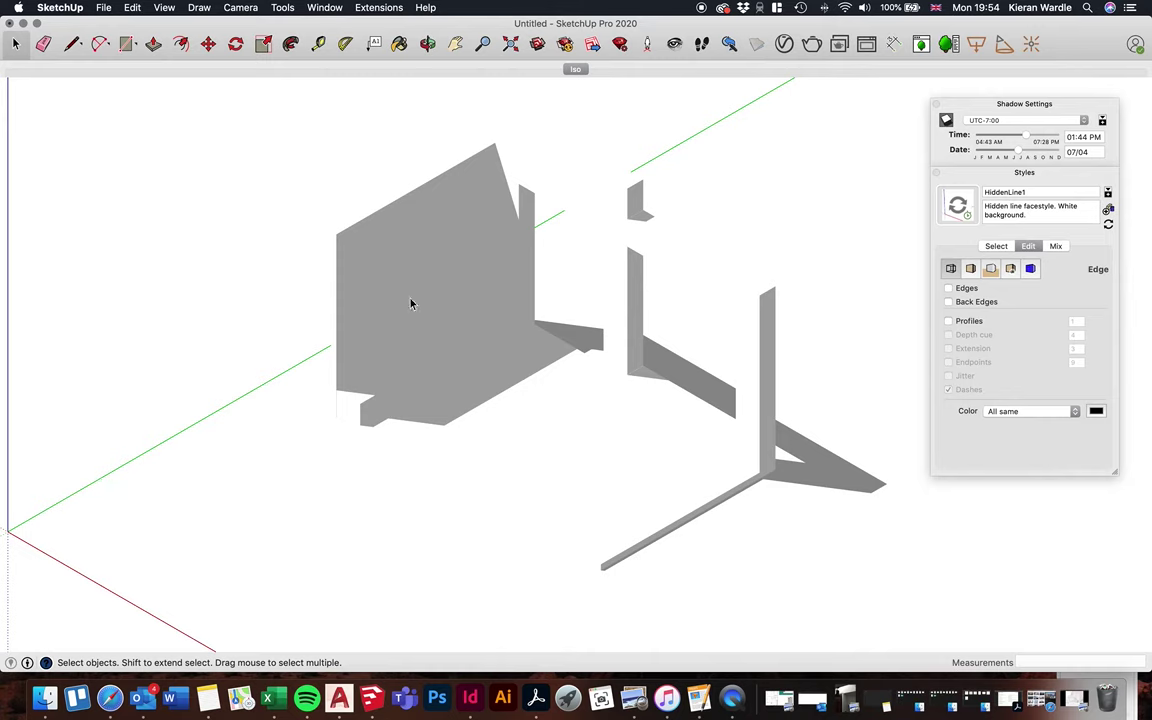
Export the shadow-only isometric view to the desktop as a JPEG image named Iso Drawing Shadows
left_click(104, 9)
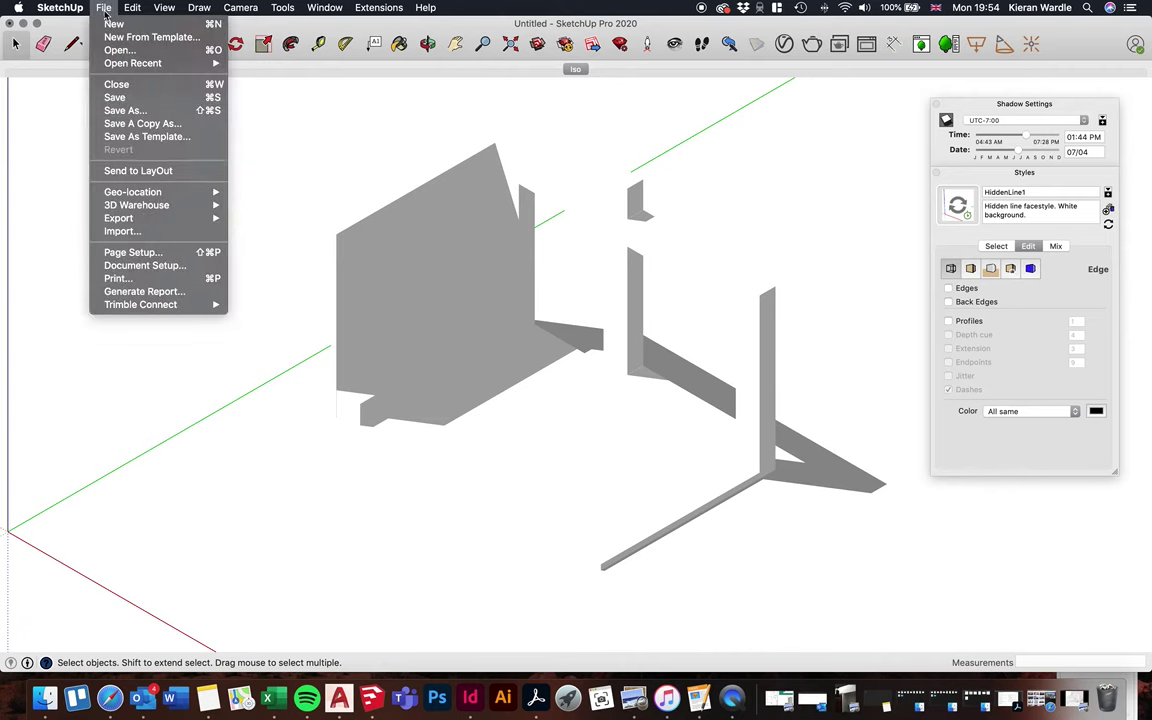
mouse_move(229, 221)
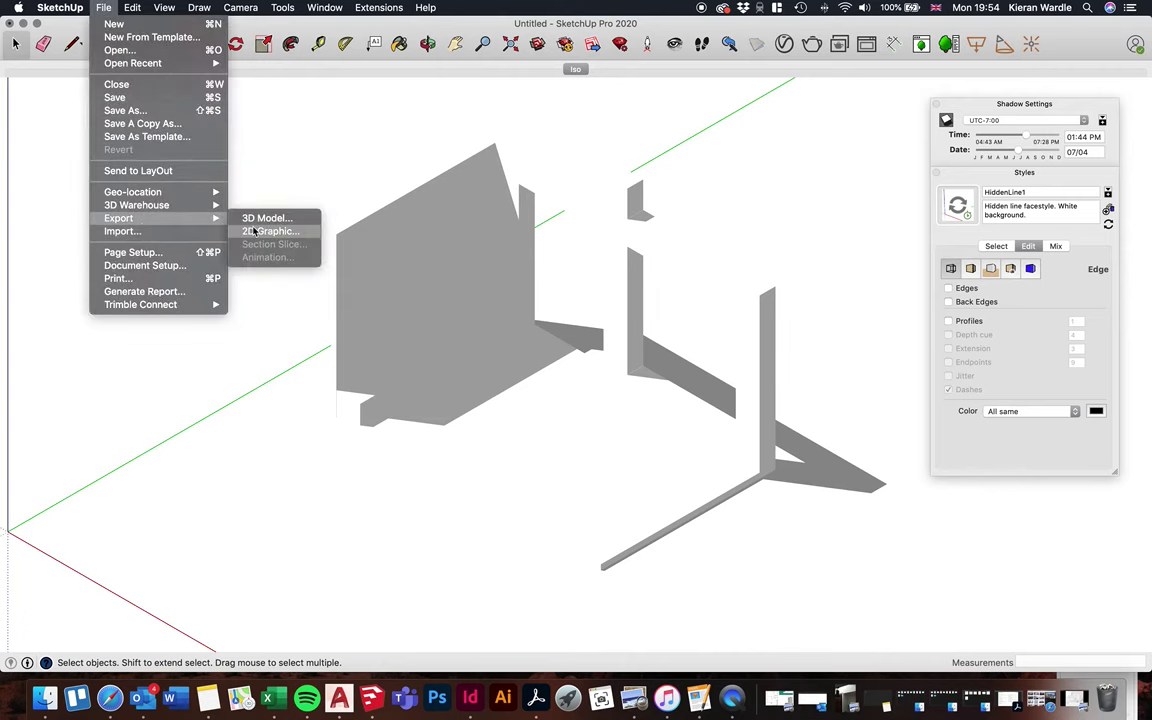
left_click(262, 231)
left_click(533, 326)
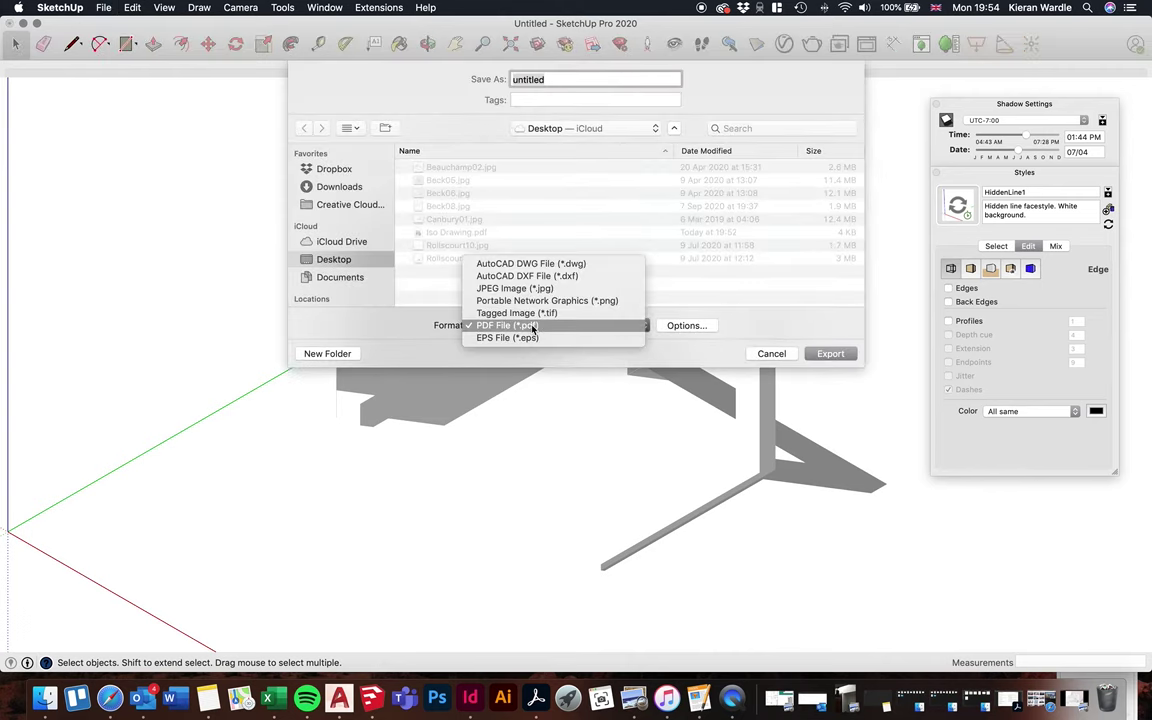
left_click(495, 285)
left_click(455, 234)
left_click(568, 86)
type("Shadows")
key("Return")
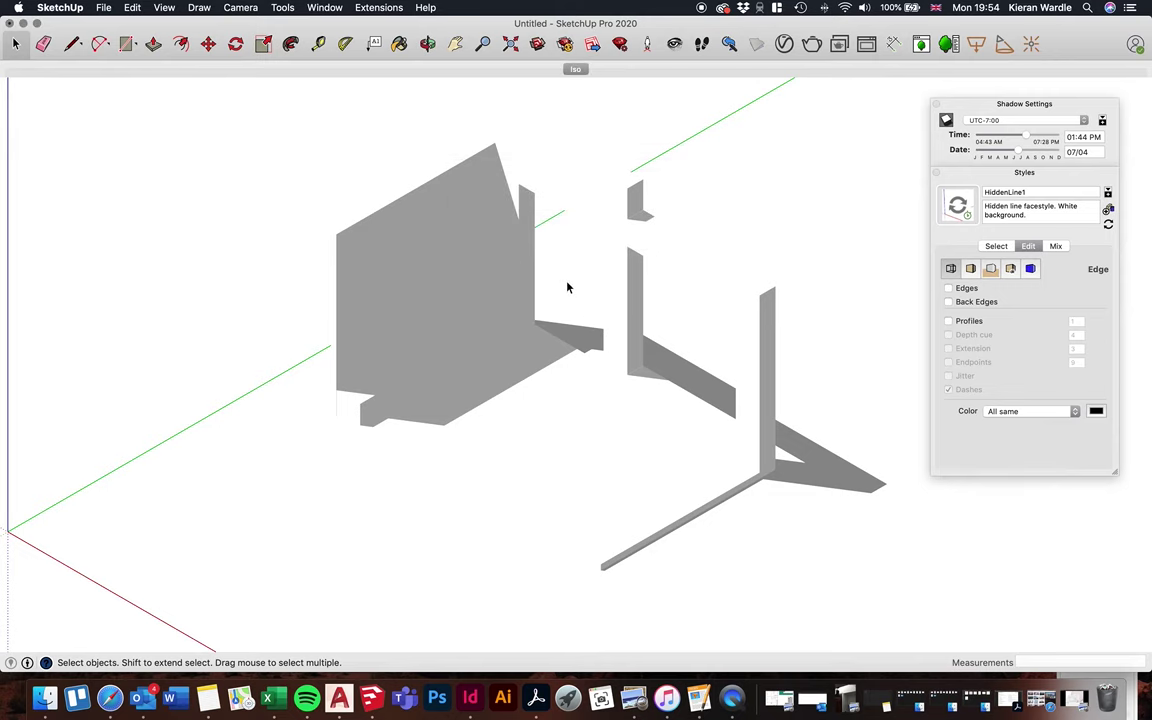
Open Iso Drawing.pdf from the desktop in Photoshop, importing the page at 300 pixels/inch
left_click(23, 22)
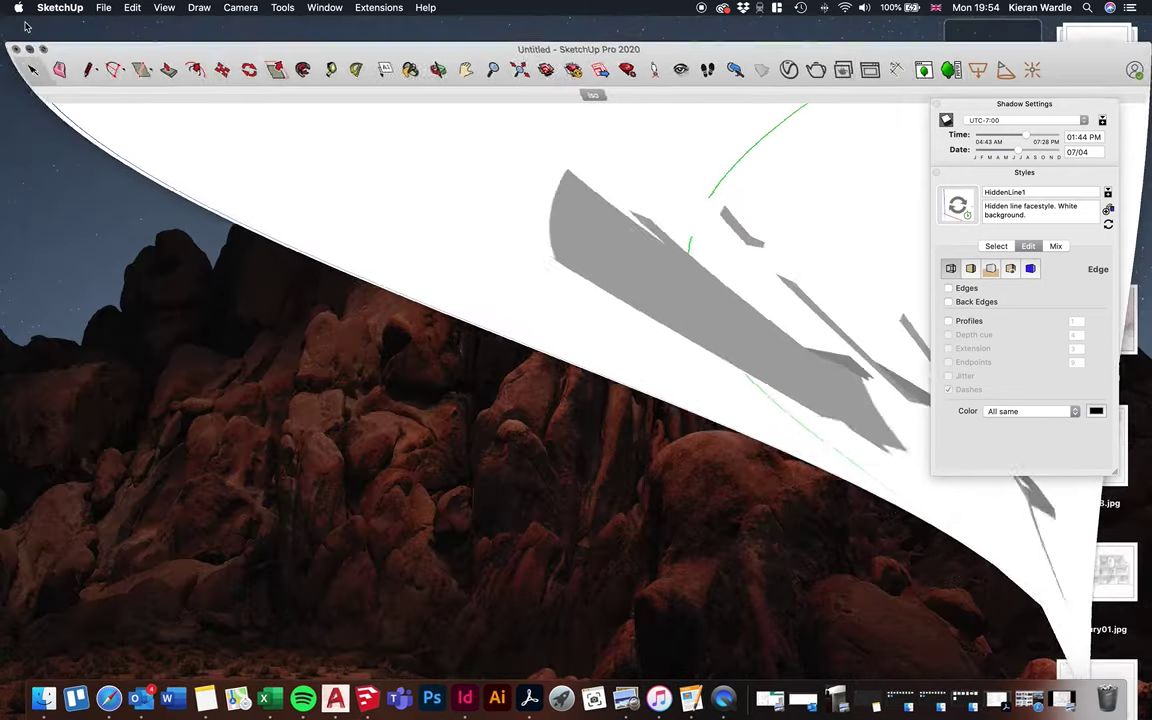
double_click(1001, 104)
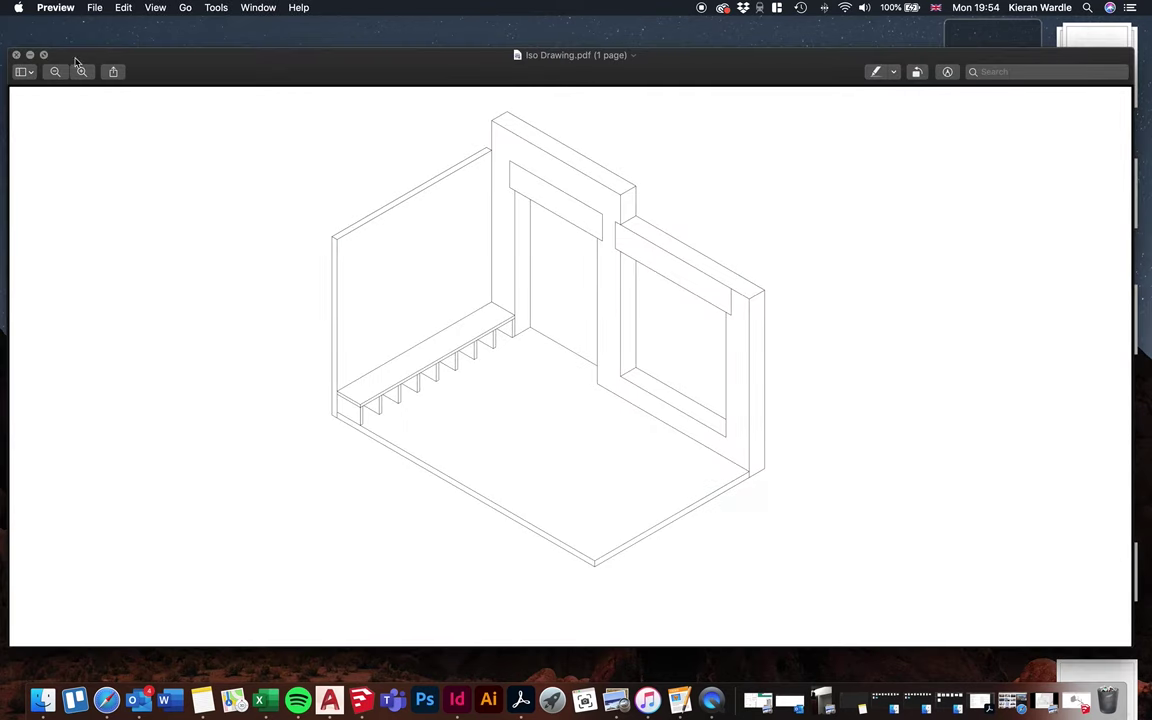
key("super+w")
right_click(985, 72)
mouse_move(860, 93)
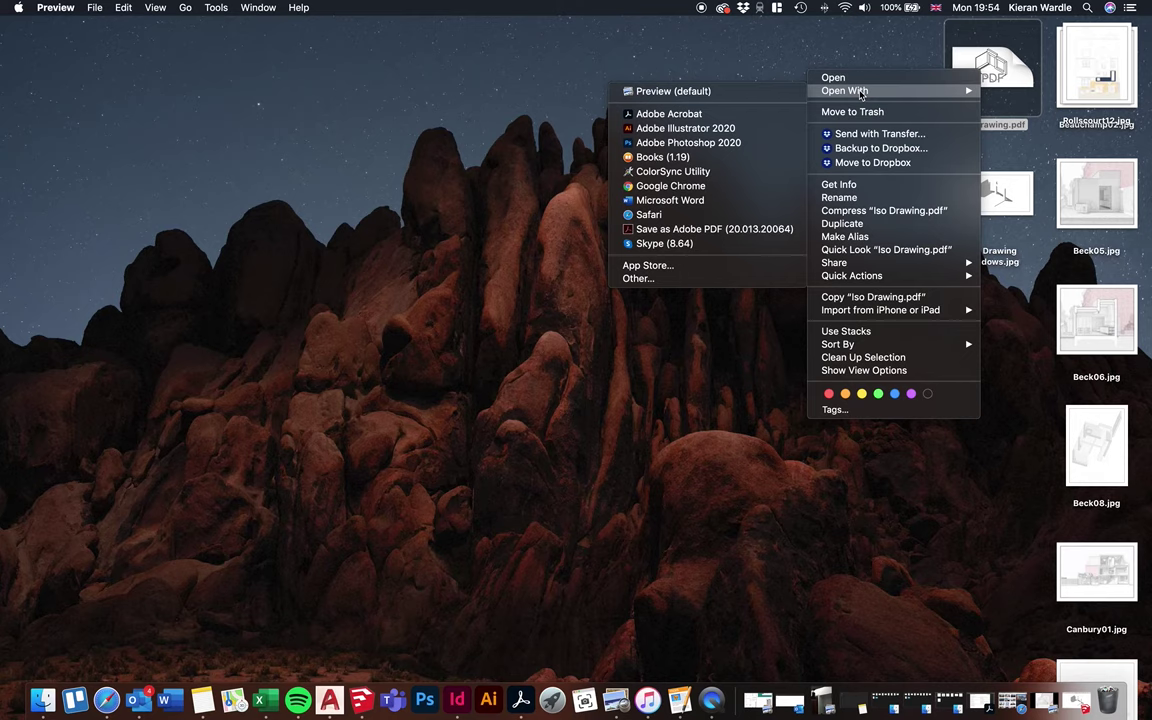
left_click(680, 142)
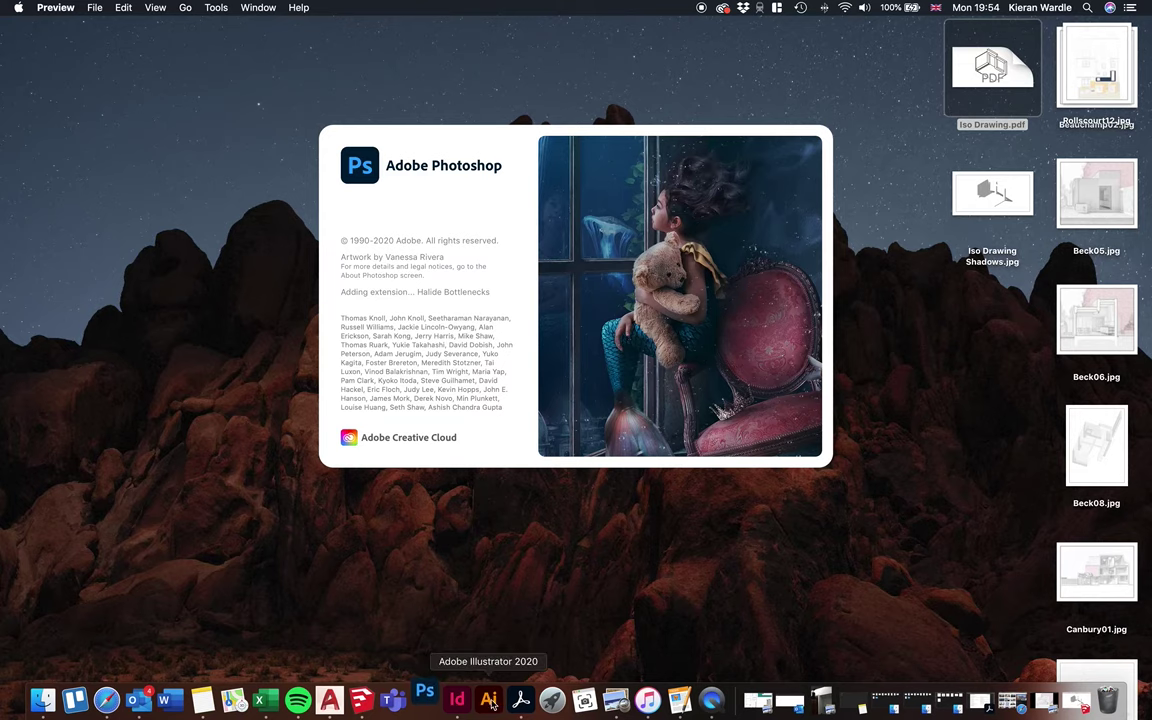
left_click(520, 700)
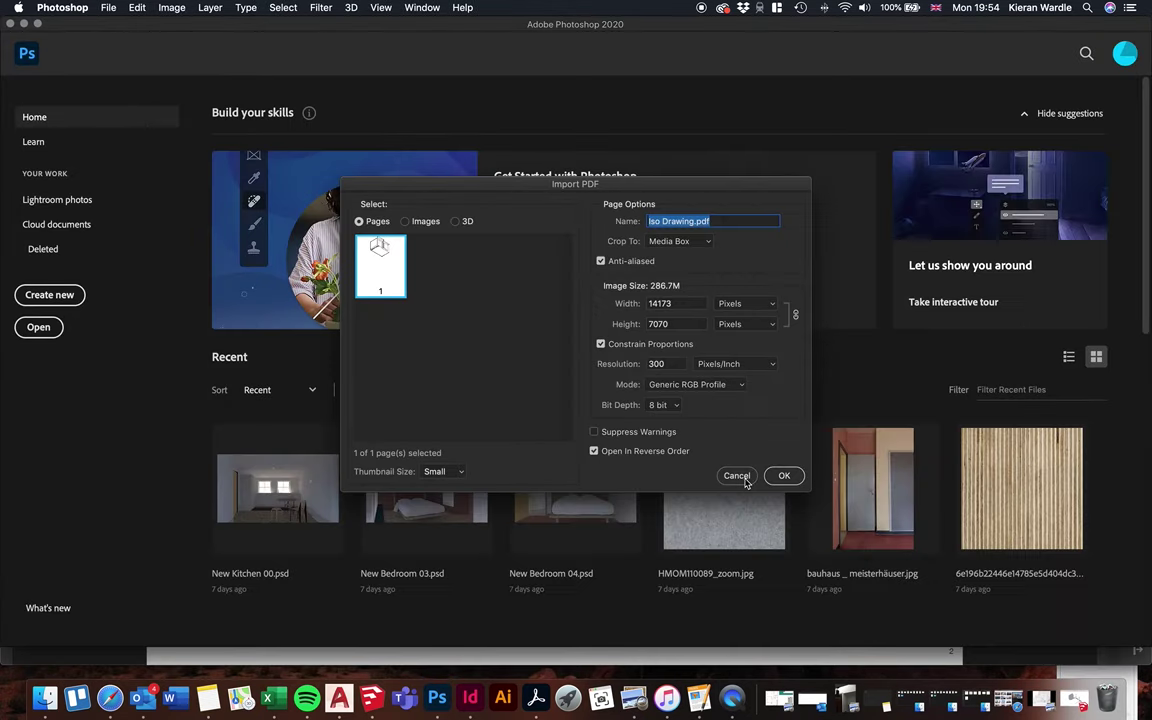
left_click(779, 478)
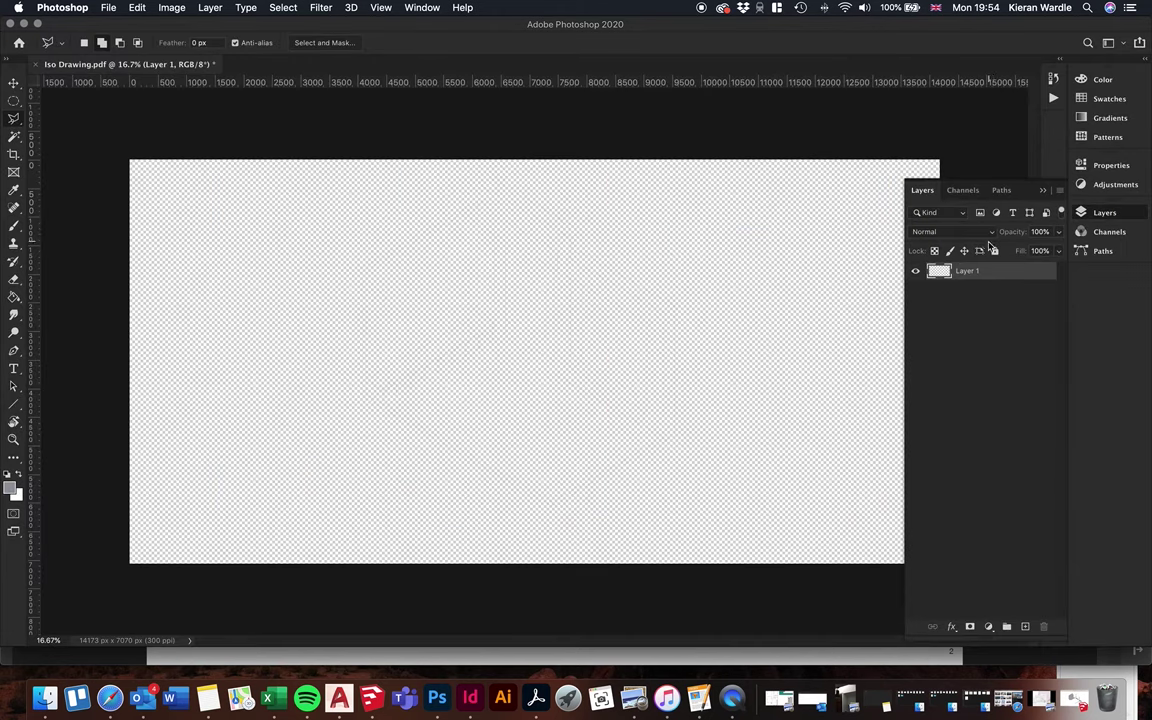
Add a new layer beneath the linework, fill it with white, and reselect the linework layer
left_click(1025, 626)
left_click_drag(990, 283, 982, 298)
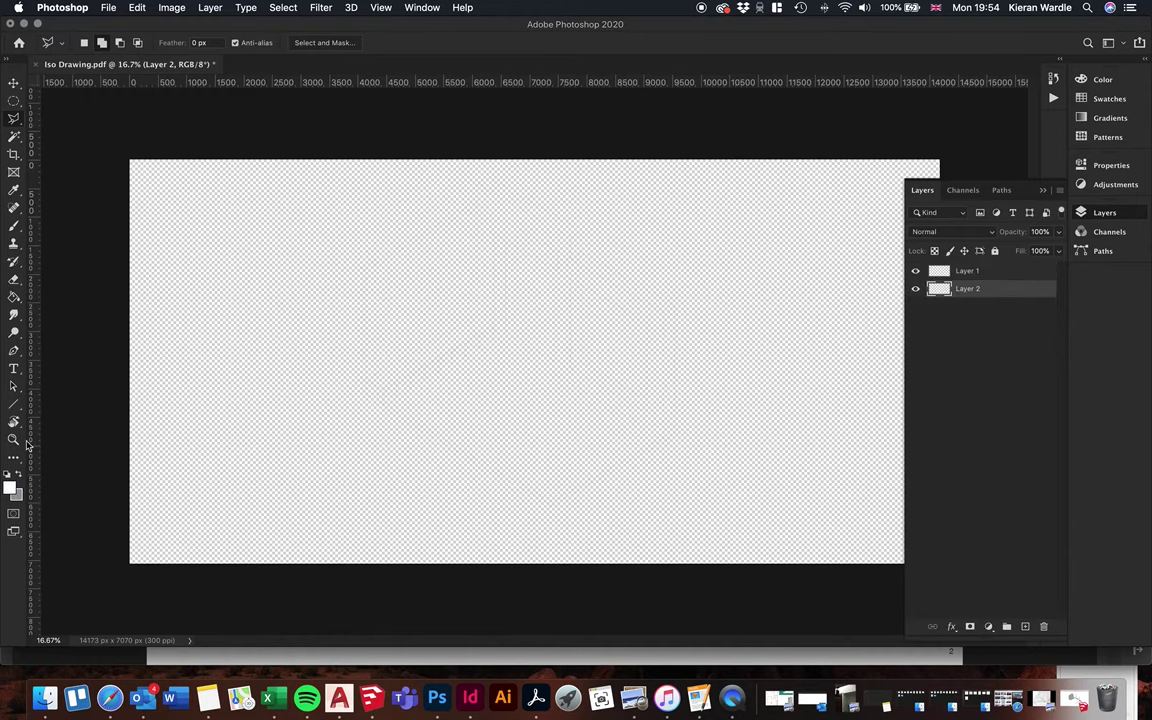
left_click(14, 297)
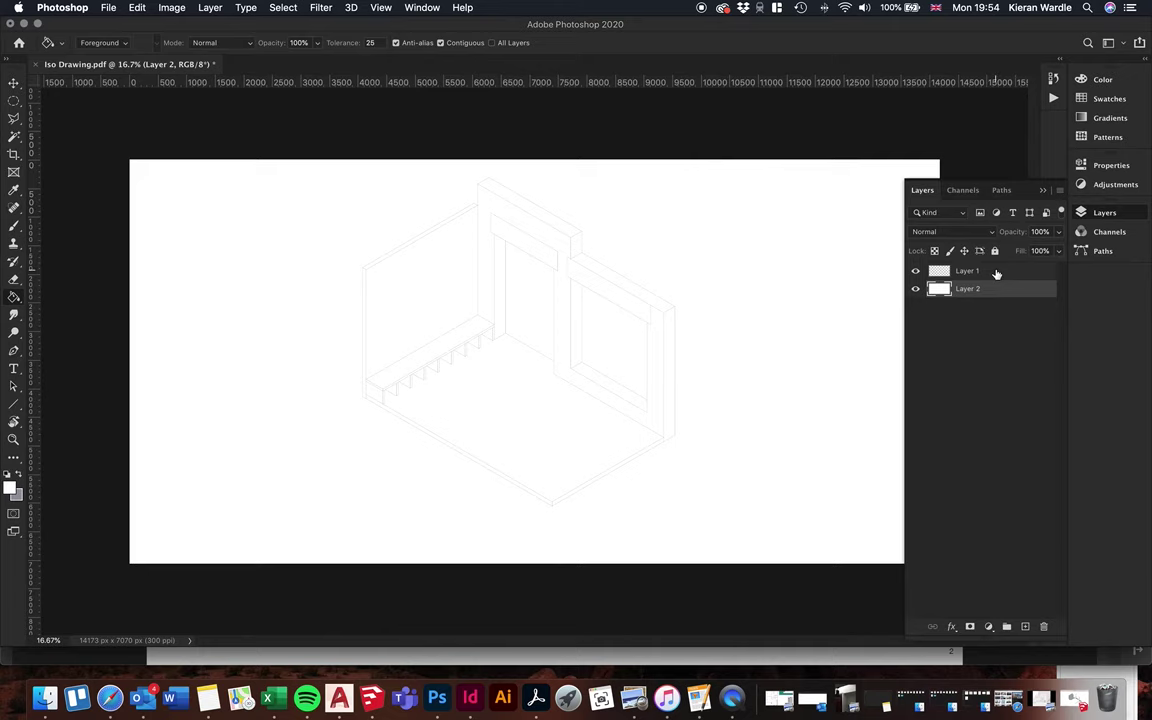
left_click(996, 273)
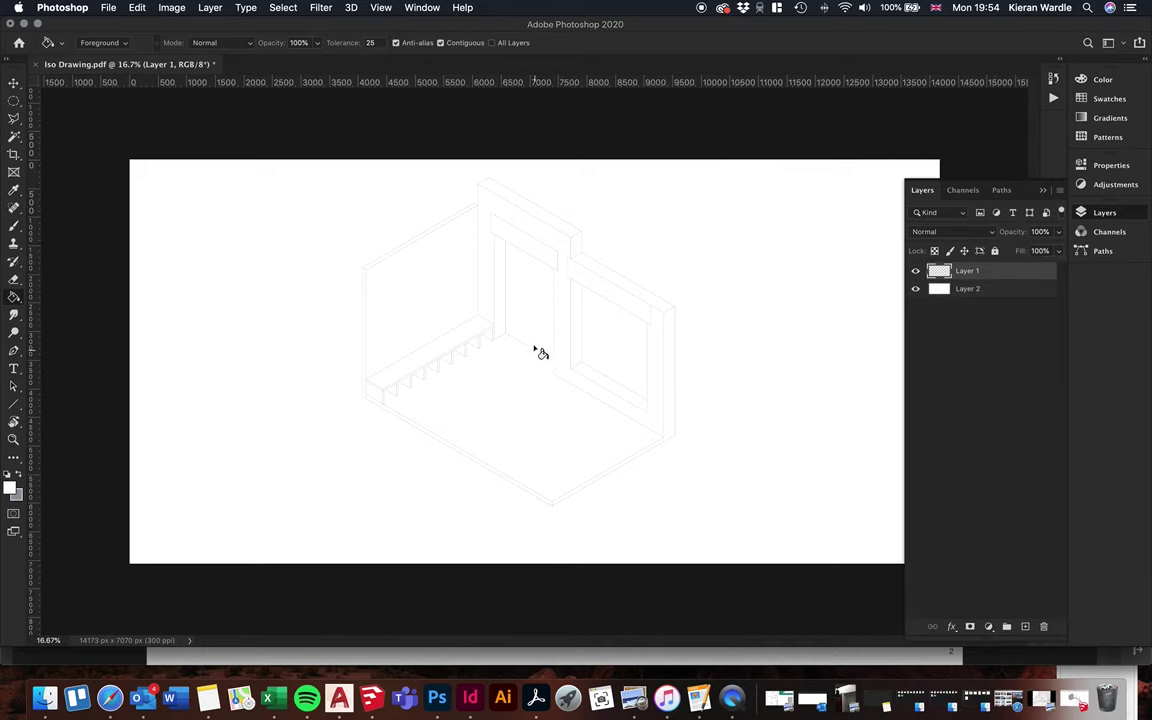
Open Iso Drawing Shadows.jpg from the Desktop folder in Photoshop and move its image into the Iso Drawing document as a new layer
left_click(41, 705)
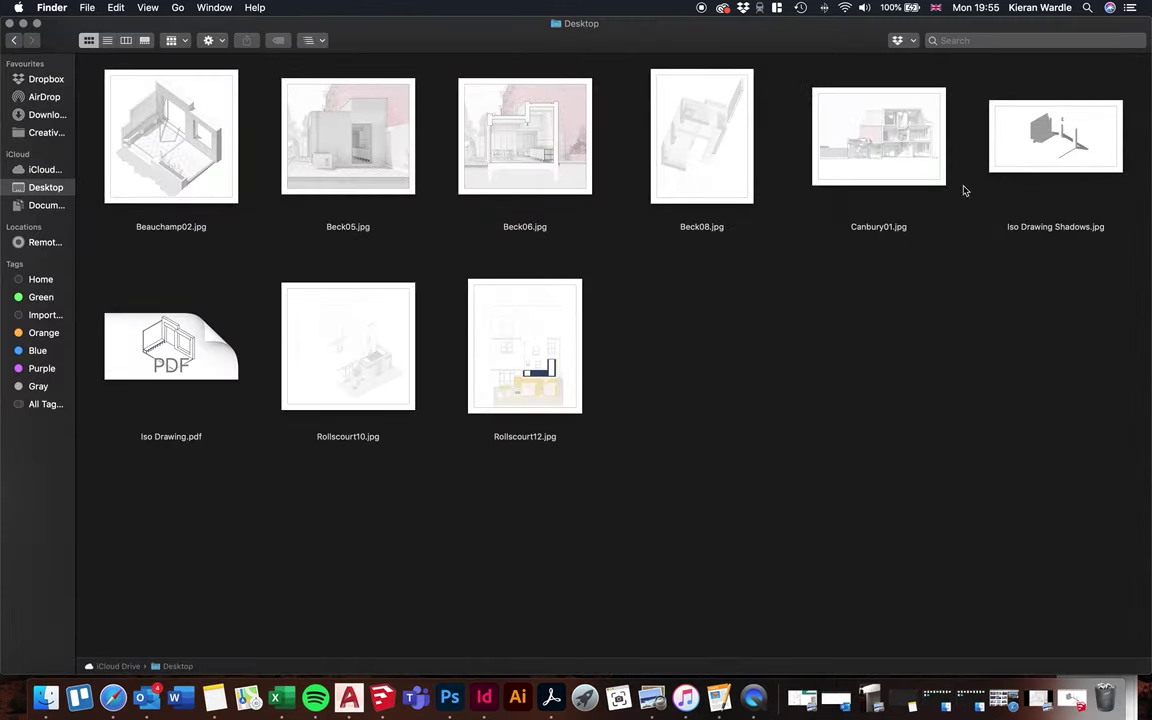
left_click(1060, 135)
right_click(1072, 133)
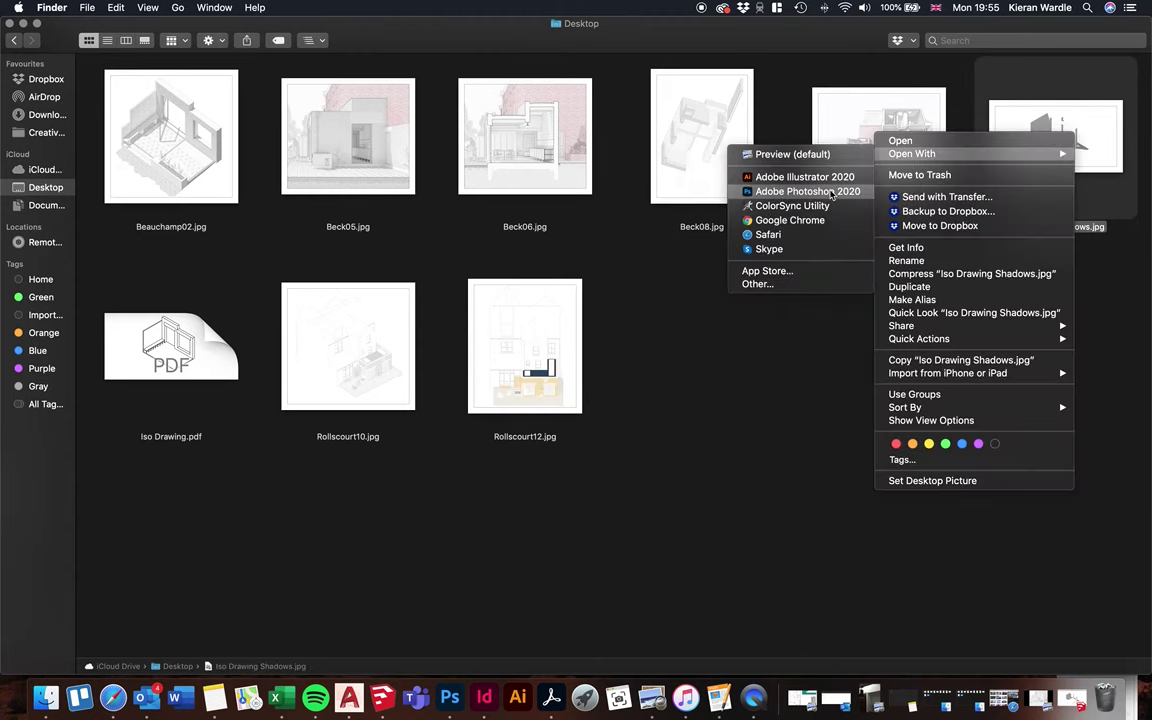
left_click(828, 191)
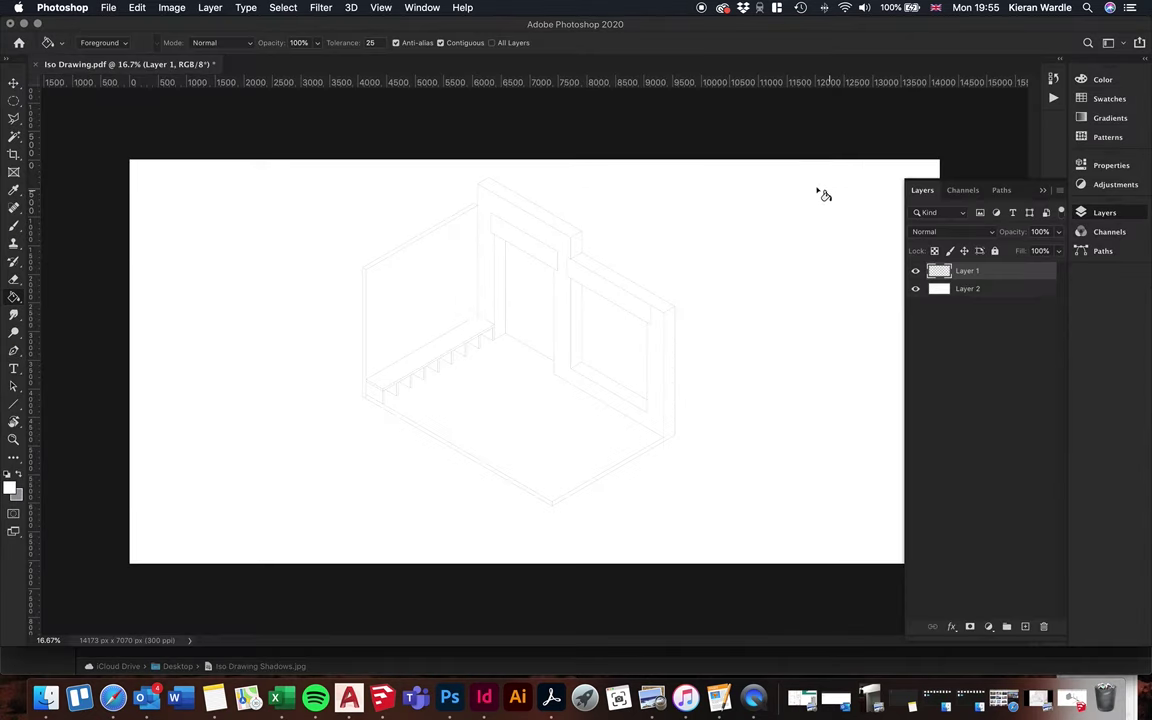
left_click(13, 82)
left_click_drag(257, 67, 225, 230)
mouse_move(493, 278)
left_mouse_down()
mouse_move(518, 308)
mouse_move(501, 175)
mouse_move(519, 203)
left_mouse_up()
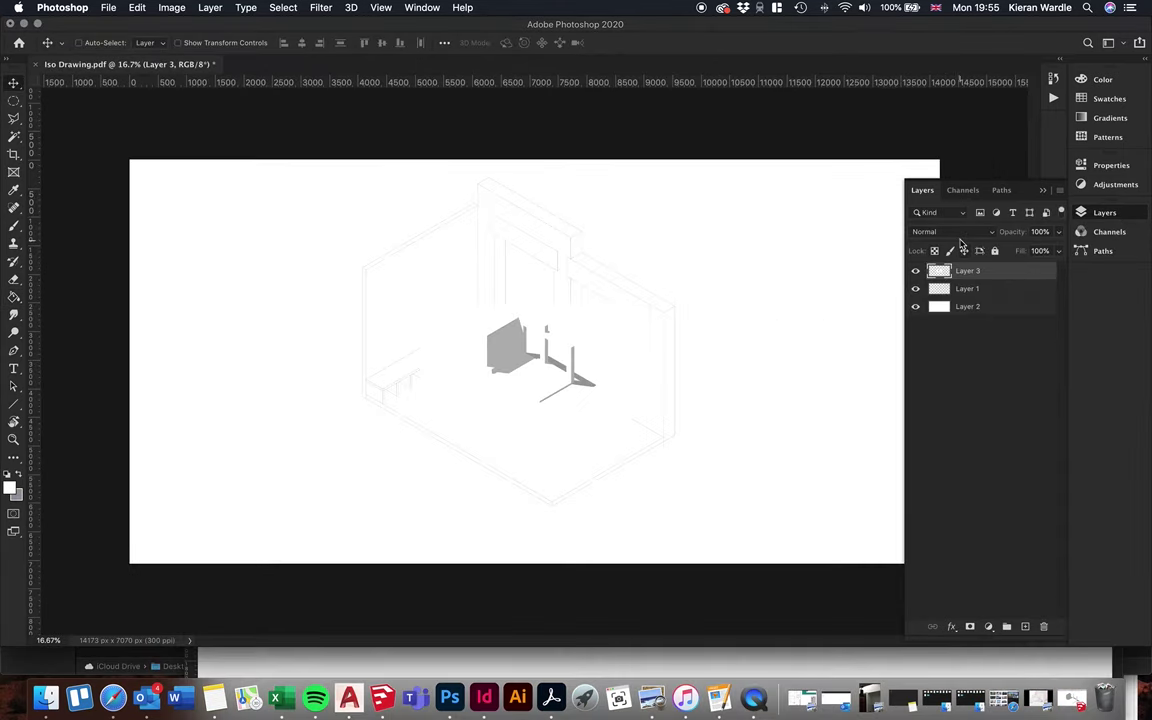
Set the shadow layer's blend mode to Multiply
left_click(935, 231)
left_click(516, 349)
key("shift+alt+m")
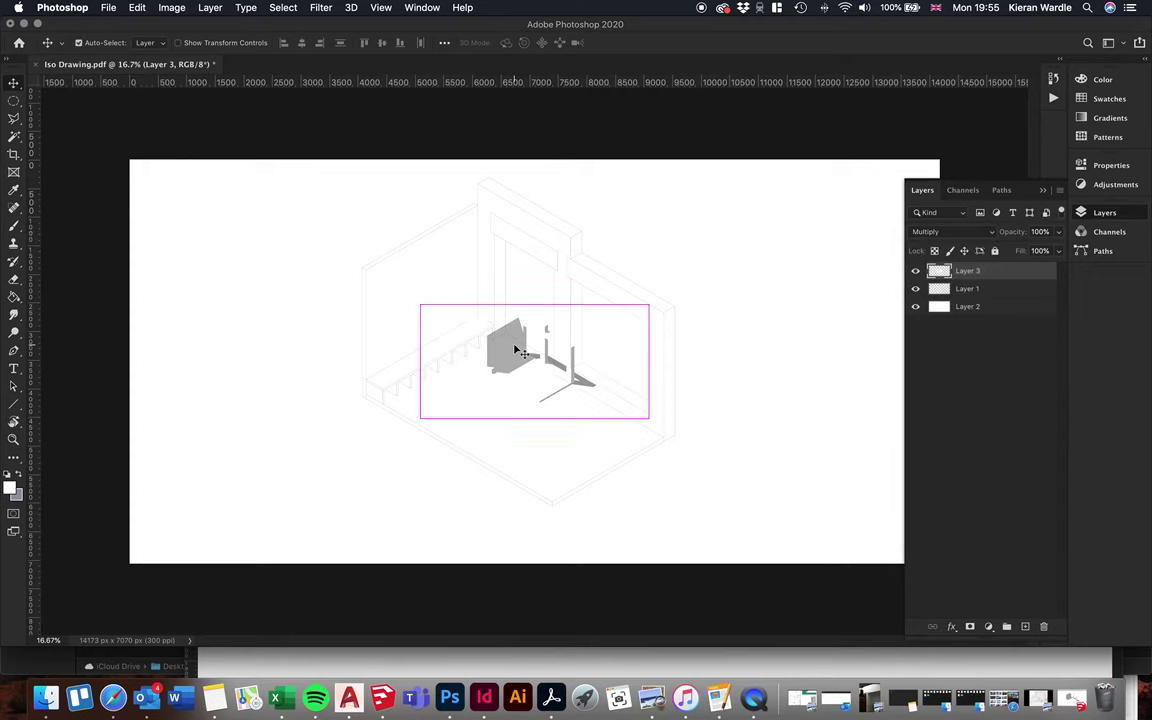
Scale the shadow layer up to about 348% and position it to line up with the isometric linework
key("super+t")
left_click_drag(422, 306, 245, 218)
left_click_drag(649, 419, 888, 518)
left_click_drag(244, 216, 153, 172)
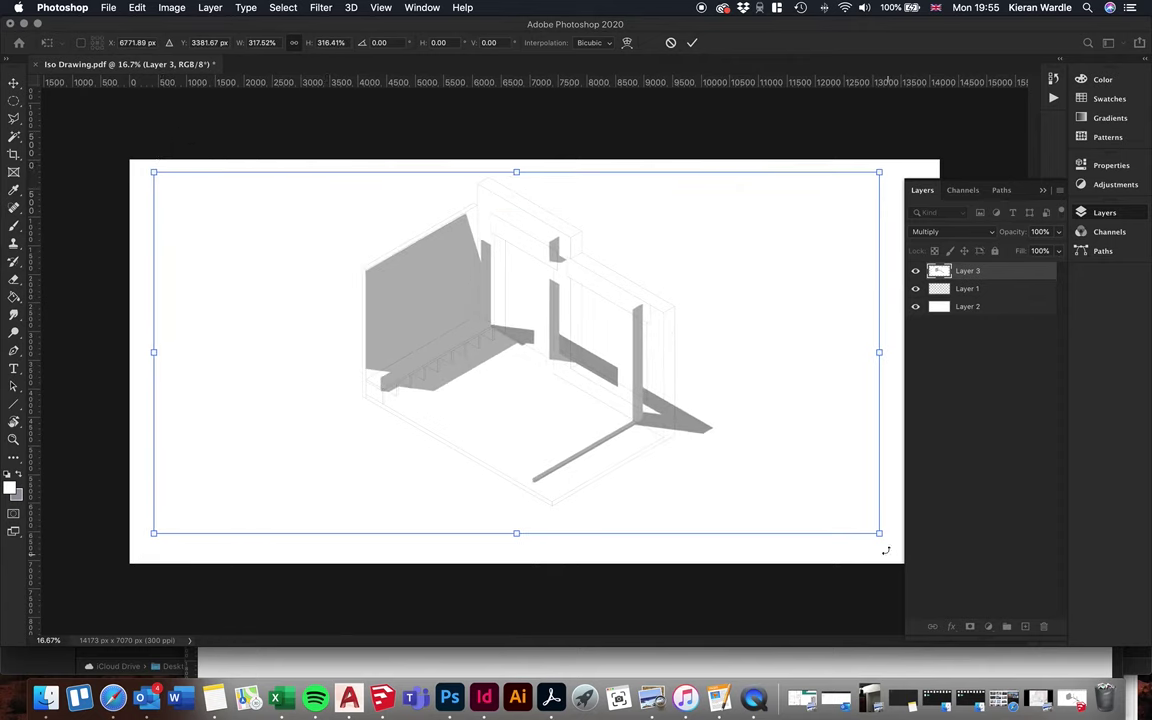
left_click_drag(880, 537, 950, 565)
left_click_drag(613, 381, 636, 393)
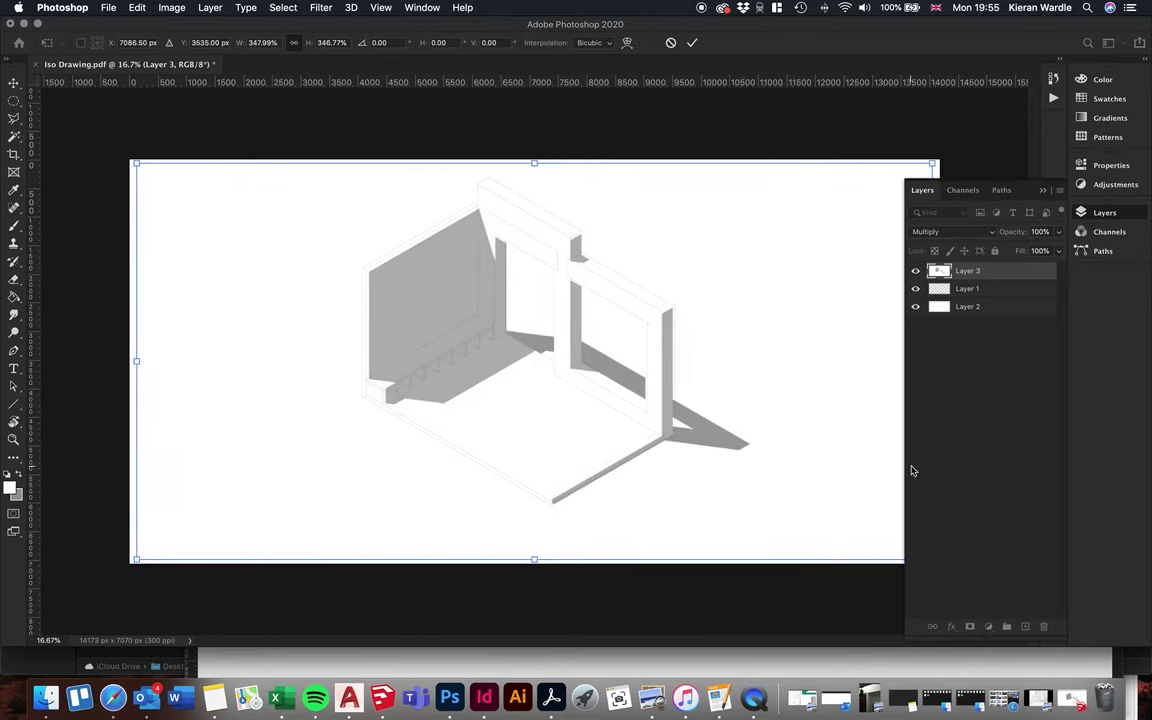